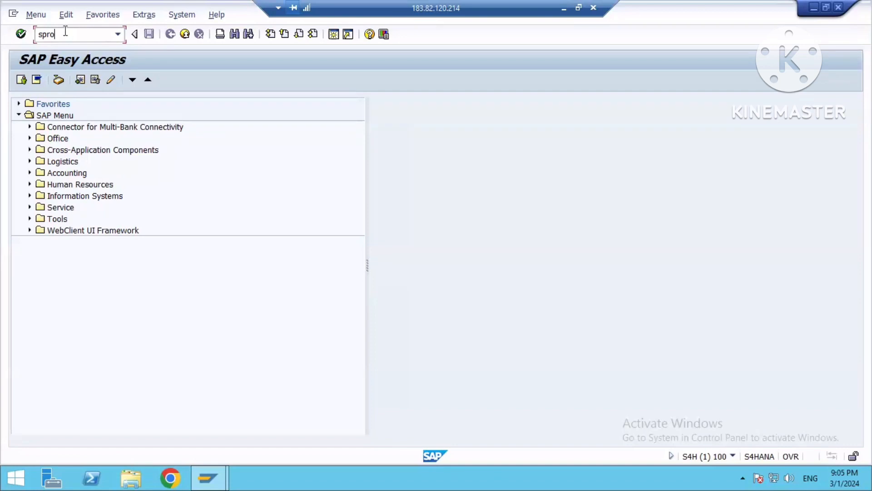
# Step: Open the SAP Reference IMG from transaction spro and expand Materials Management > Valuation and Account Assignment > Split Valuation
pyautogui.press('Return')
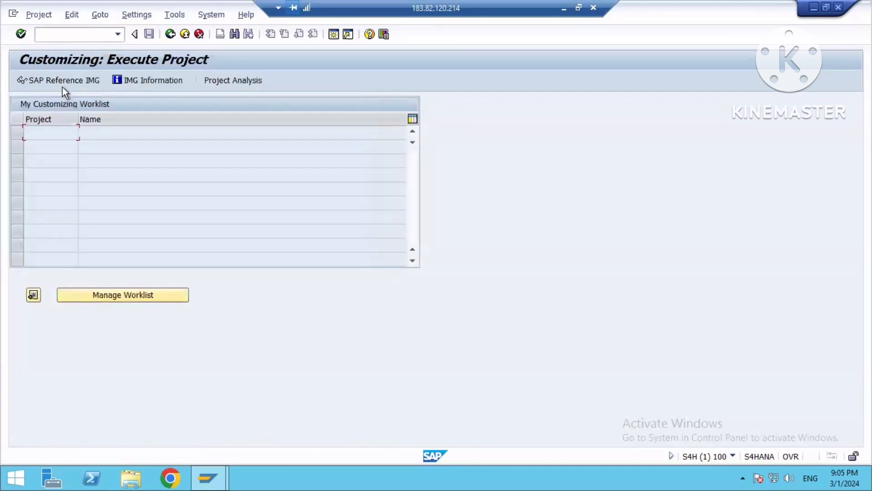
pyautogui.click(60, 81)
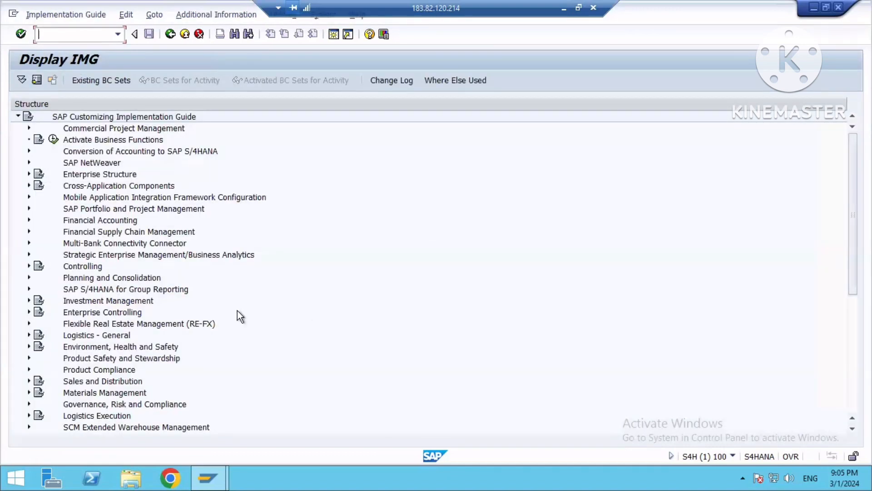
pyautogui.scroll(-3, 24, 249)
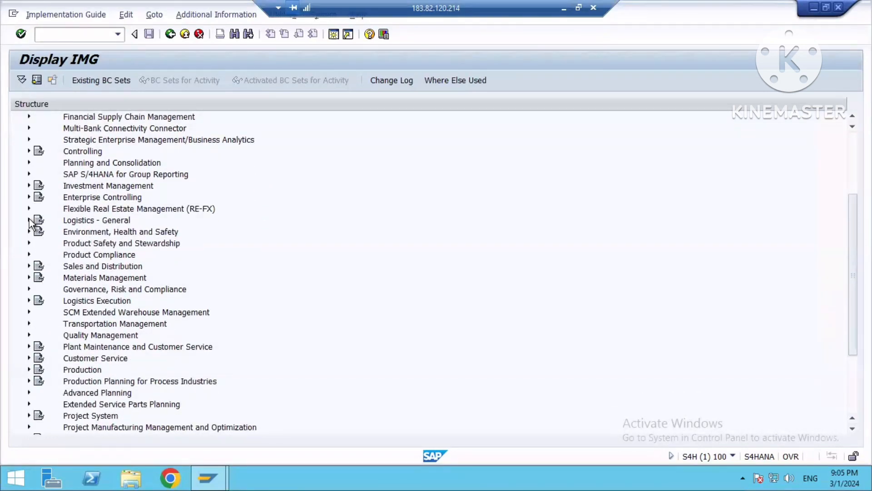
pyautogui.click(29, 220)
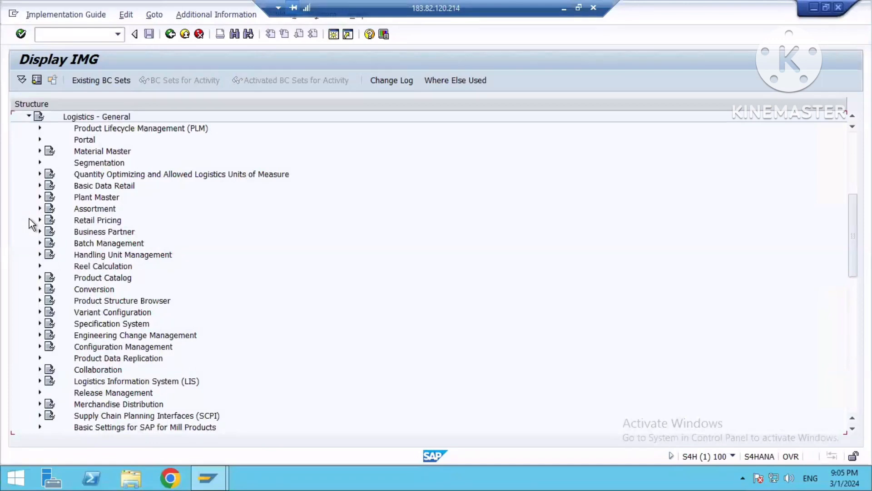
pyautogui.click(29, 117)
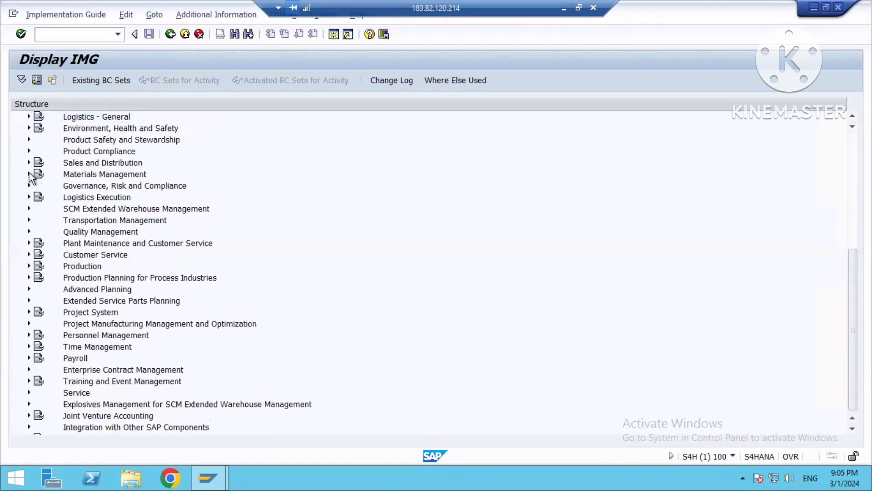
pyautogui.click(29, 174)
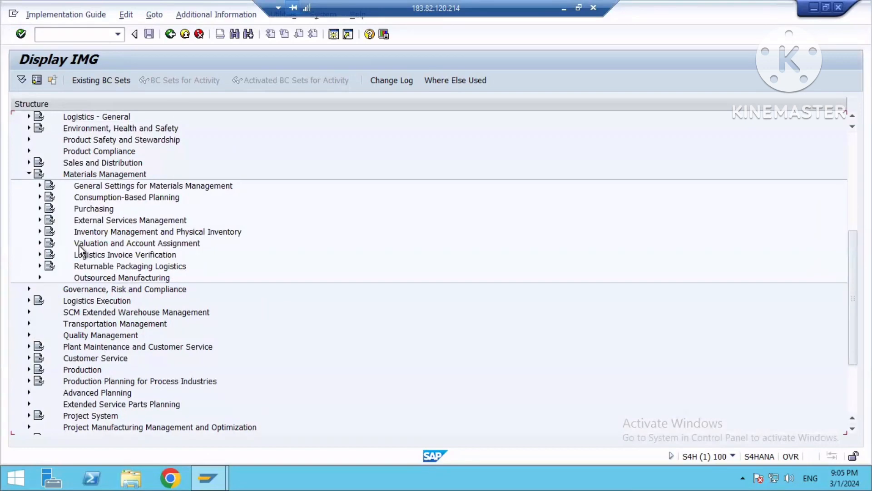
pyautogui.click(40, 243)
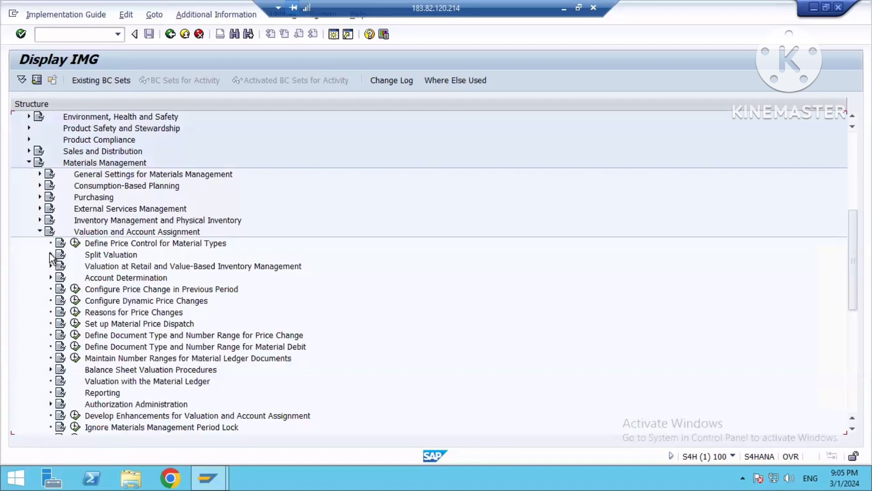
pyautogui.click(50, 254)
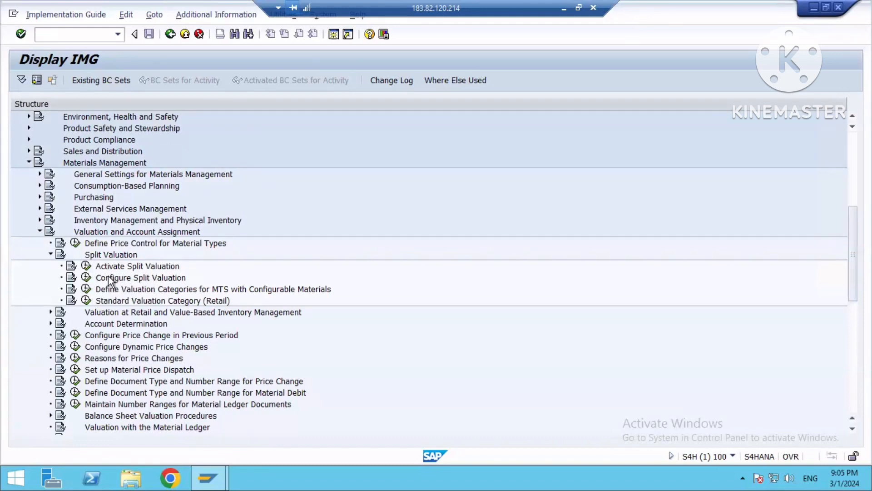
# Step: Check the material valuation setting in Activate Split Valuation, and open Configure Split Valuation, dismissing the valuation area dialog
pyautogui.click(87, 266)
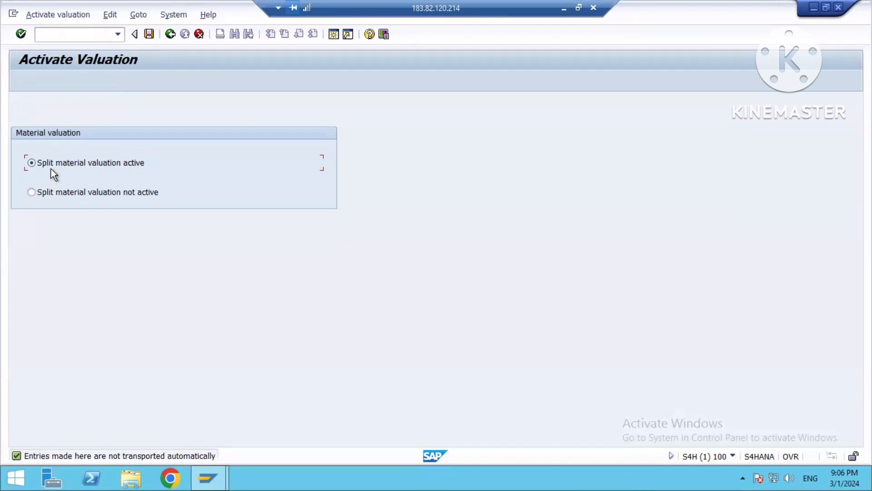
pyautogui.click(171, 35)
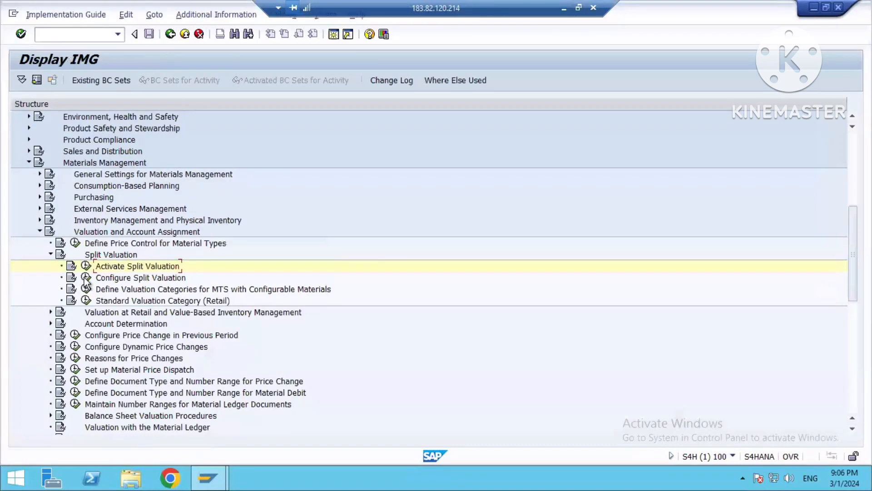
pyautogui.click(85, 277)
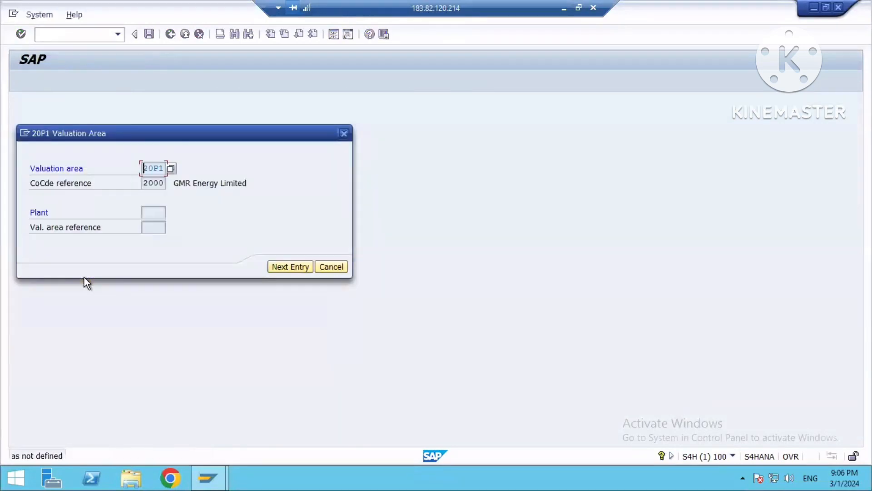
pyautogui.click(343, 133)
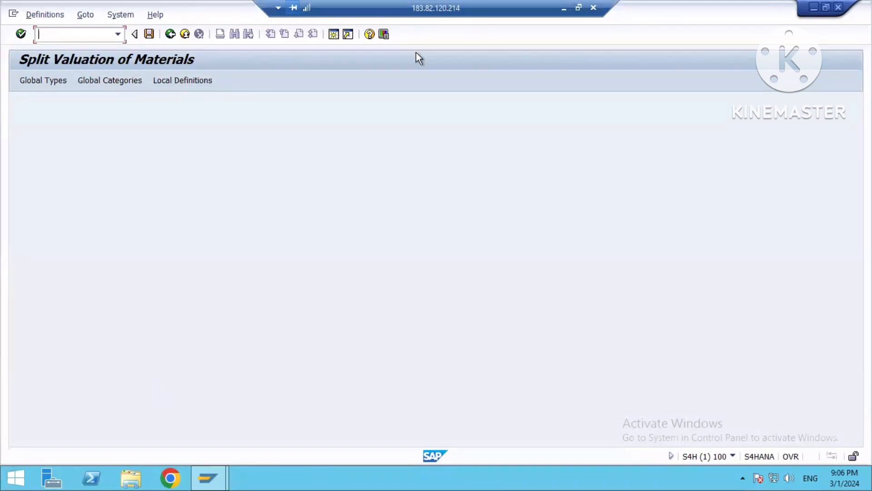
# Step: Minimize the SAP windows and write "Tyre", "Inhouse-" and "External-" in the Notepad file, leaving a blank line after Tyre
pyautogui.click(813, 8)
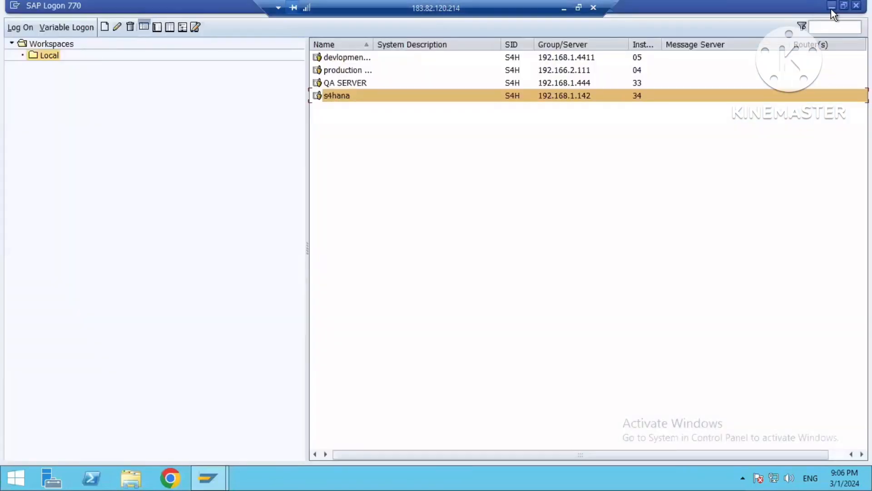
pyautogui.click(831, 8)
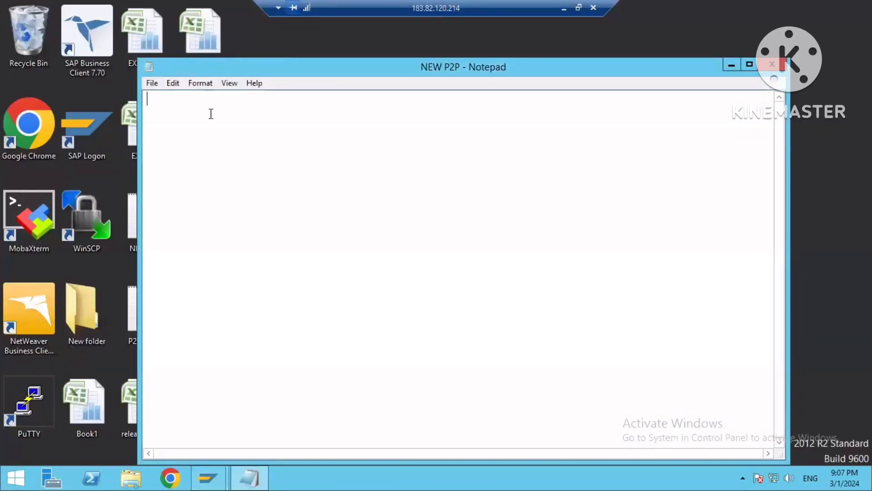
pyautogui.write('Tyre')
pyautogui.press('Return')
pyautogui.press('Return')
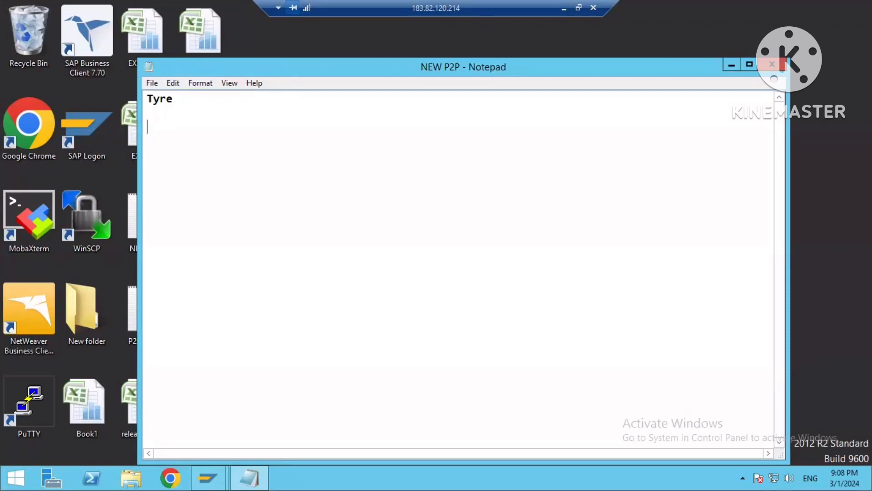
pyautogui.write('Inhouse-')
pyautogui.press('Return')
pyautogui.write('External')
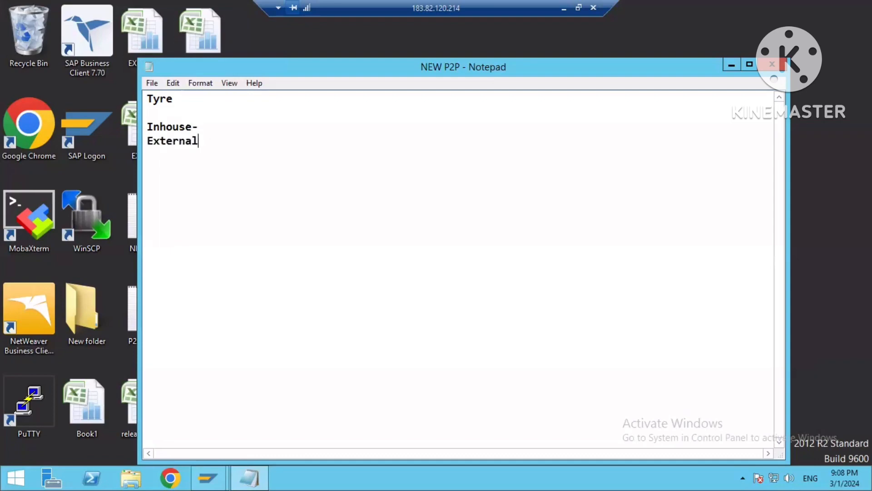
pyautogui.write('-')
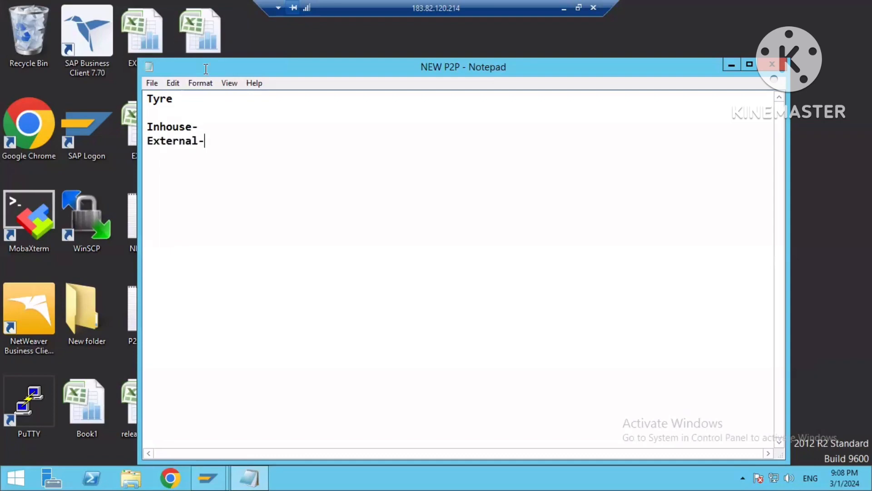
# Step: Insert blank lines below Tyre and add the heading "Procurement Type" directly above the Inhouse line
pyautogui.click(186, 115)
pyautogui.press('Return')
pyautogui.press('Return')
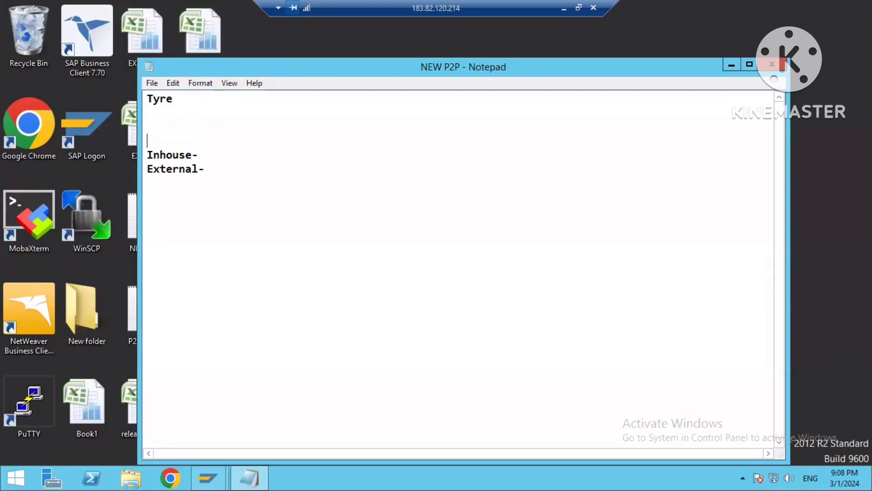
pyautogui.click(208, 157)
pyautogui.moveTo(145, 170); pyautogui.dragTo(201, 170)
pyautogui.click(217, 165)
pyautogui.click(174, 139)
pyautogui.press('Return')
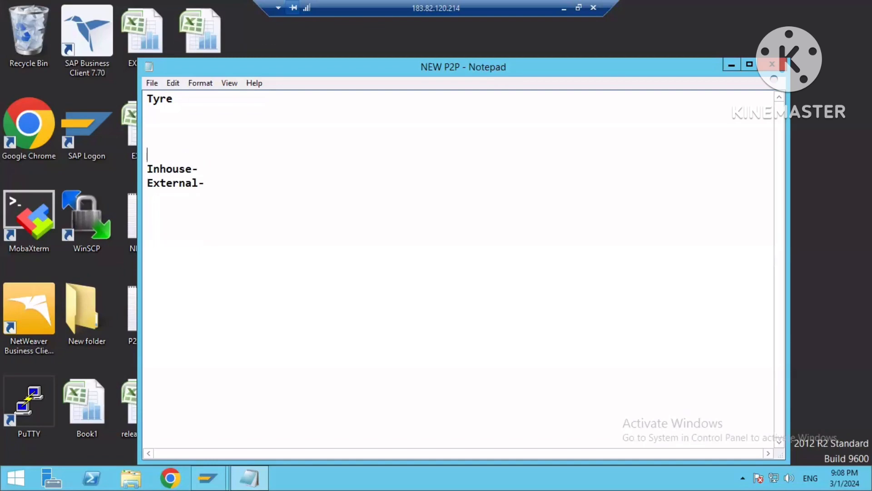
pyautogui.write('Procurement T')
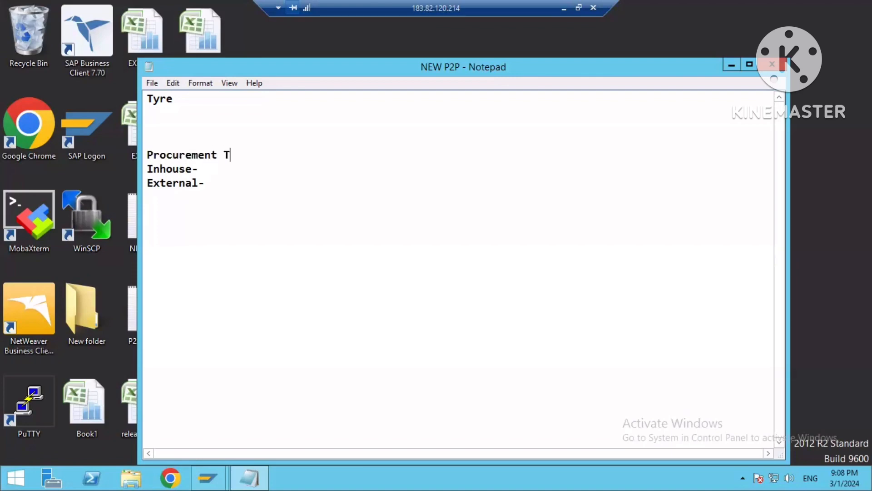
pyautogui.write('ye')
pyautogui.press('BackSpace')
pyautogui.write('pe')
pyautogui.click(192, 182)
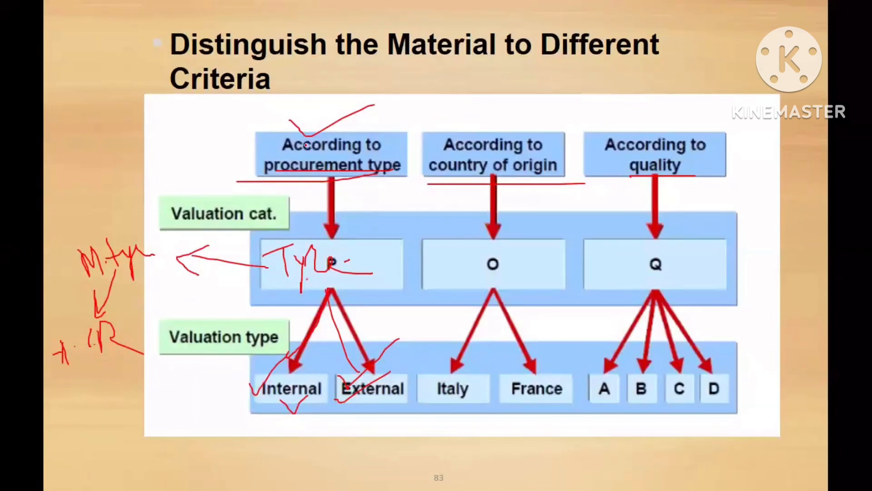
pyautogui.moveTo(246, 168); pyautogui.dragTo(307, 146)
pyautogui.moveTo(233, 401)
pyautogui.mouseDown()
pyautogui.moveTo(257, 431)
pyautogui.moveTo(310, 373)
pyautogui.mouseUp()
pyautogui.moveTo(348, 409); pyautogui.dragTo(441, 345)
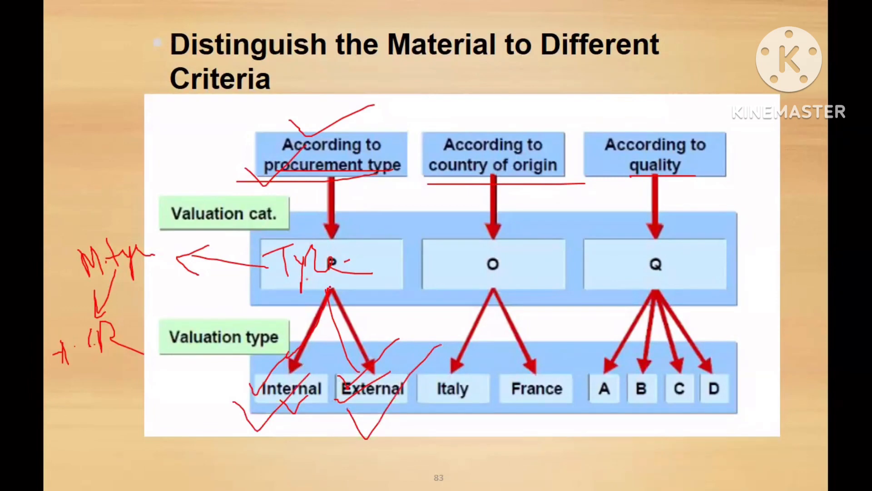
# Step: Switch back to Notepad and append "-Mayterial" to the Tyre line
pyautogui.hotkey('alt', 'Tab')
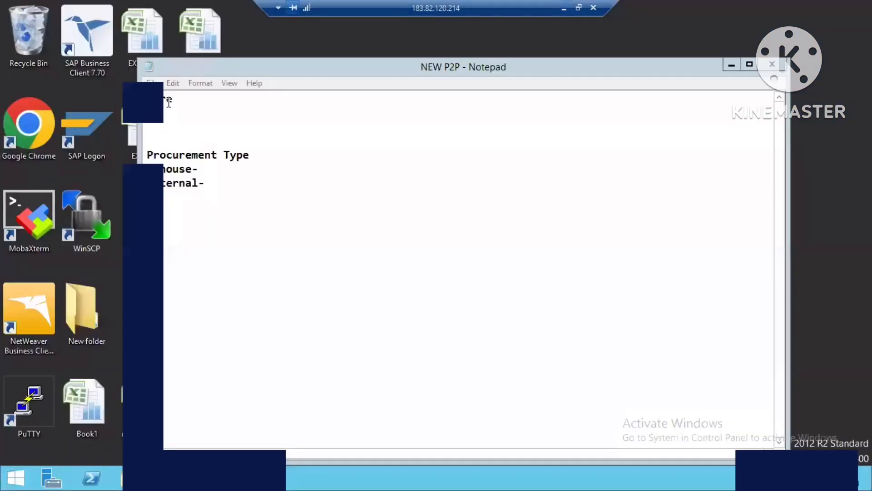
pyautogui.press('Up')
pyautogui.press('Up')
pyautogui.press('Up')
pyautogui.click(172, 99)
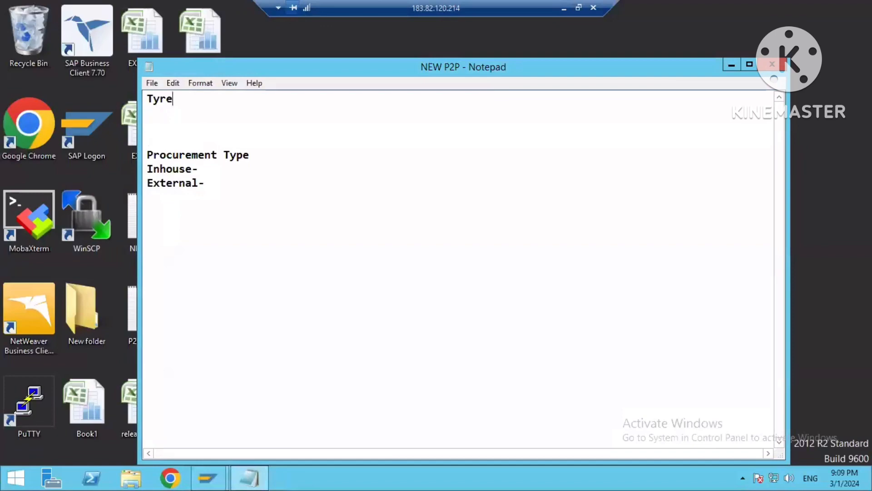
pyautogui.write('-Mayterial')
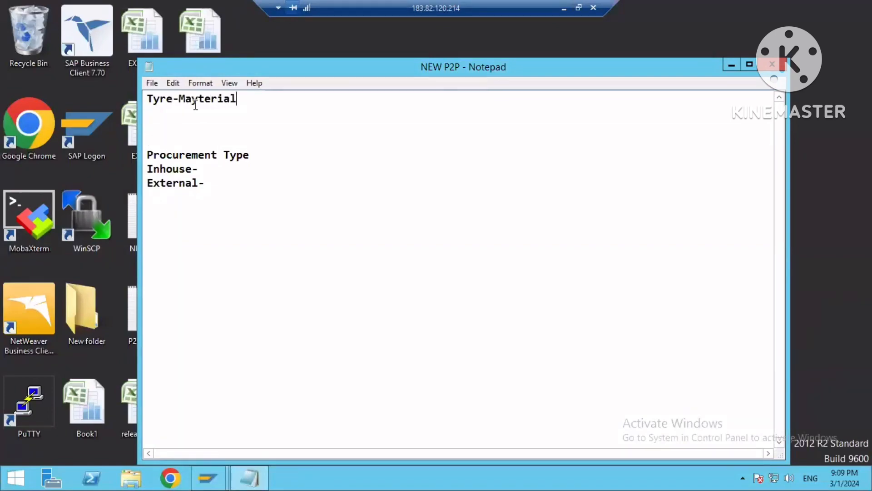
pyautogui.click(272, 111)
# Step: Add the heading "1) GLobal Type" below the External line, checking the term in the SAP Split Valuation of Materials window
pyautogui.click(179, 200)
pyautogui.press('End')
pyautogui.press('Return')
pyautogui.press('Return')
pyautogui.write('1) GLobal')
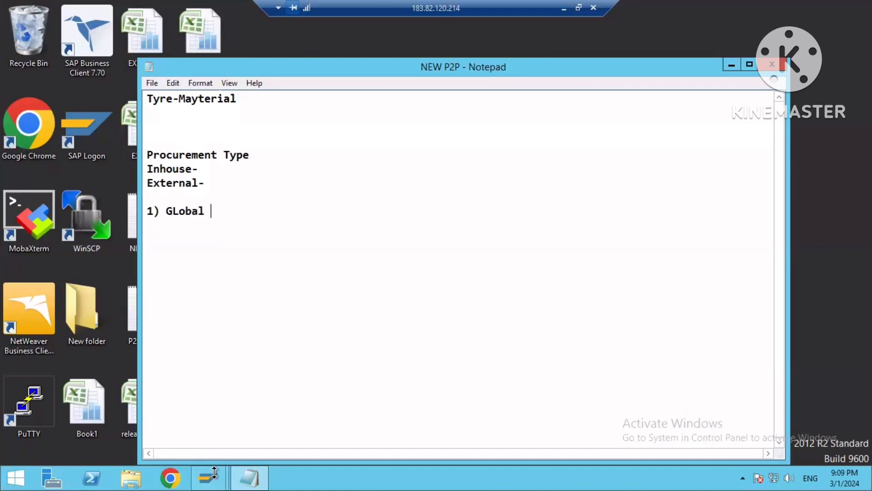
pyautogui.click(214, 474)
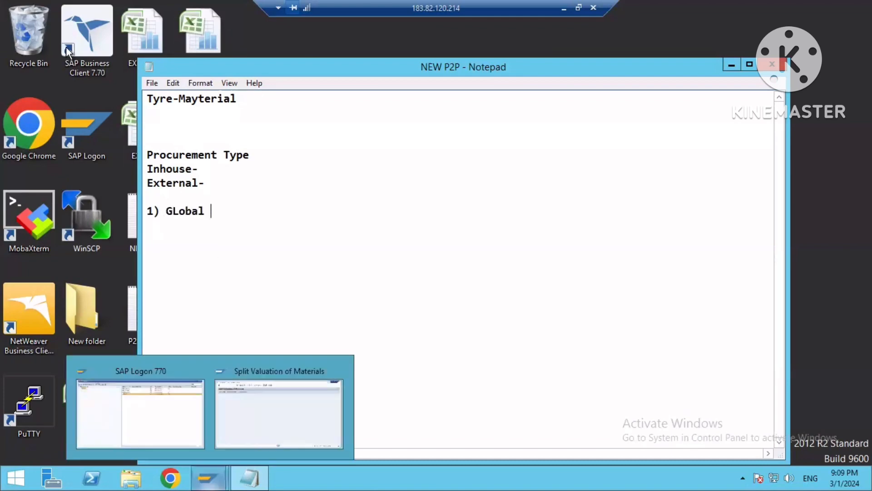
pyautogui.click(272, 411)
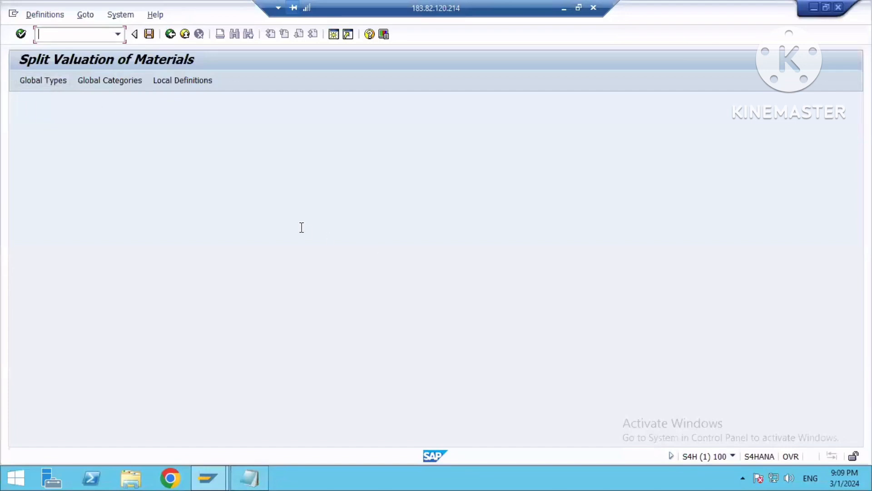
pyautogui.hotkey('alt', 'Tab')
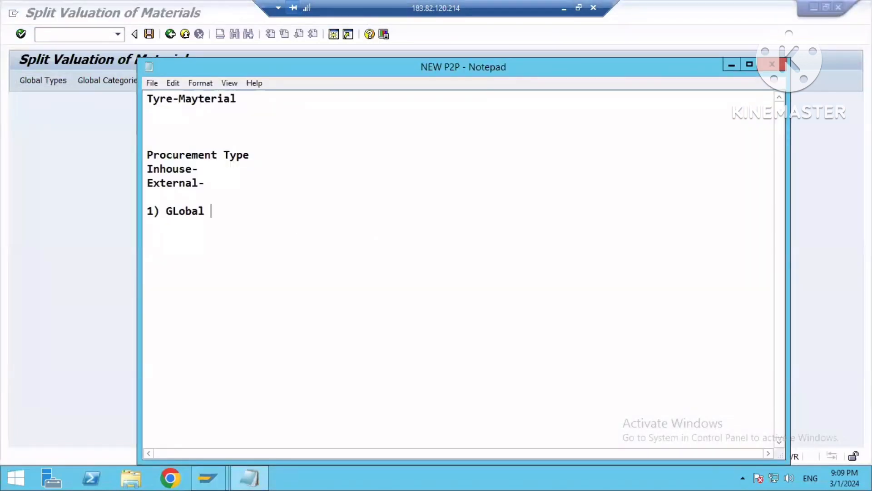
pyautogui.write('Type')
pyautogui.press('Return')
# Step: List "Inhouse-" and "External-" under the global type heading and append ":-" to the heading
pyautogui.write('Inhouse')
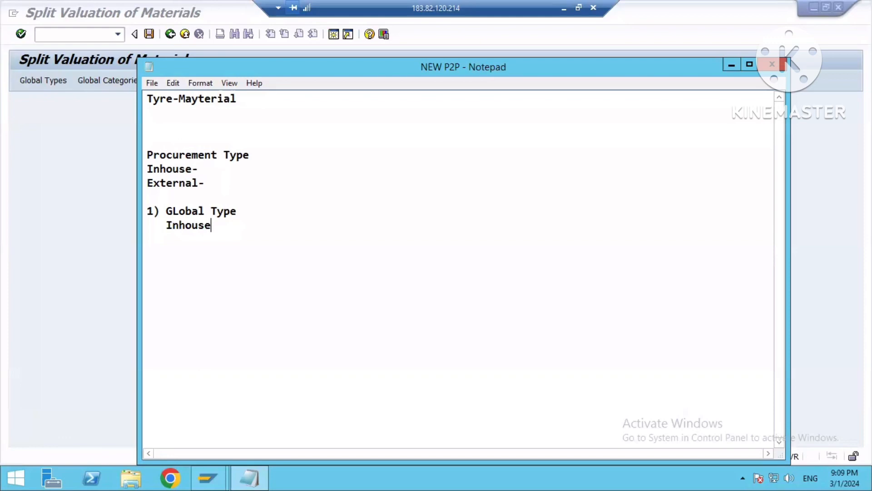
pyautogui.press('Return')
pyautogui.write('External-')
pyautogui.click(213, 225)
pyautogui.write('-')
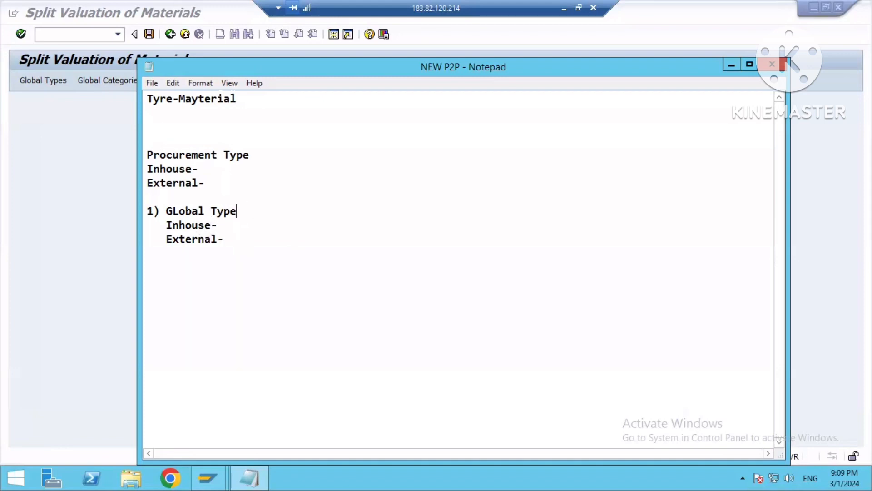
pyautogui.write(':-')
pyautogui.press('Down')
pyautogui.doubleClick(213, 224)
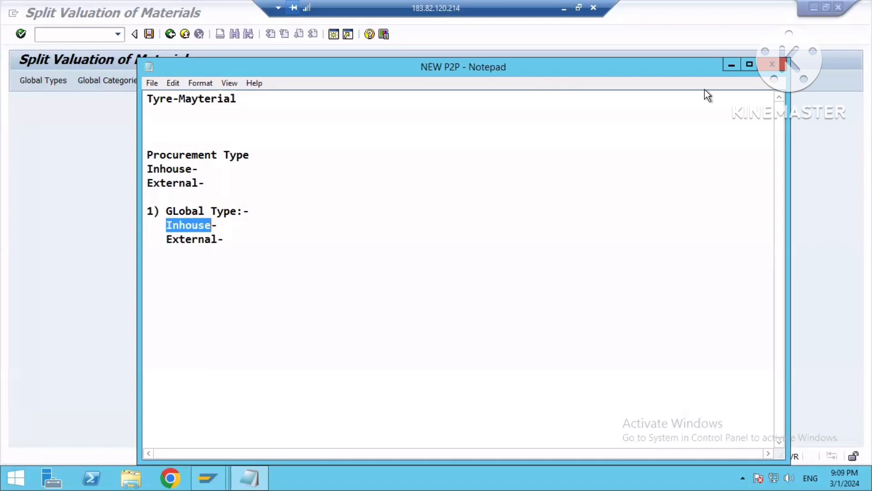
# Step: Switch back to SAP, display the global valuation types and start creating a new valuation type
pyautogui.click(728, 69)
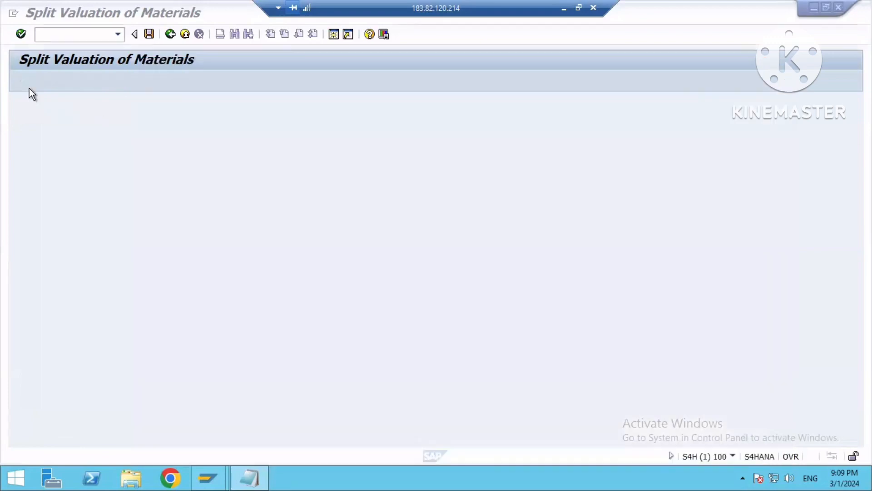
pyautogui.click(42, 82)
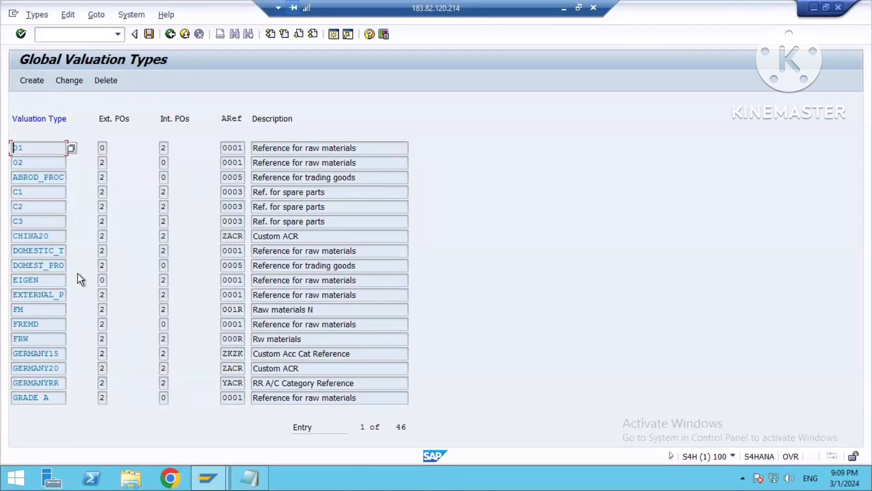
pyautogui.click(34, 81)
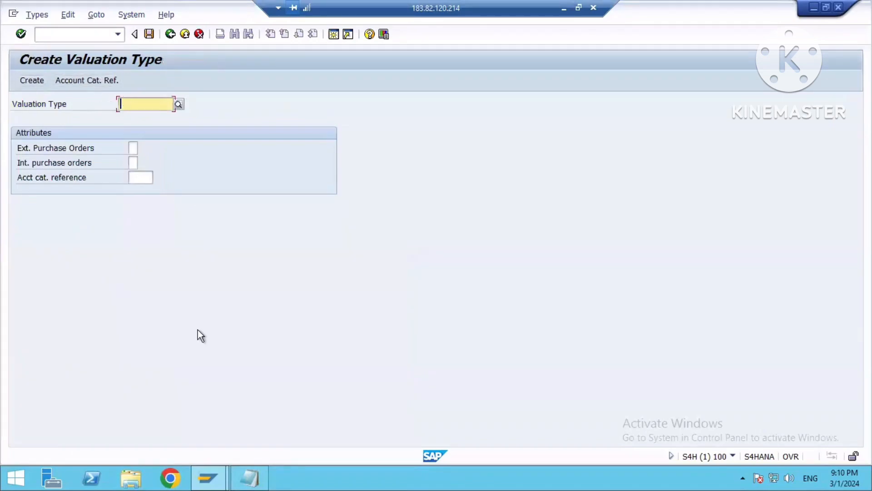
# Step: Check the in-house type name in the Notepad notes and enter Inhouse as the new valuation type in SAP
pyautogui.click(249, 478)
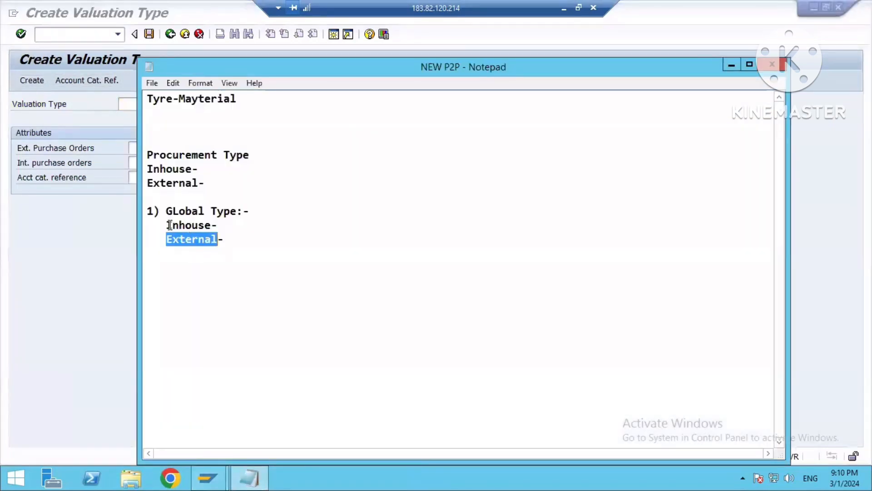
pyautogui.moveTo(166, 225); pyautogui.dragTo(215, 225)
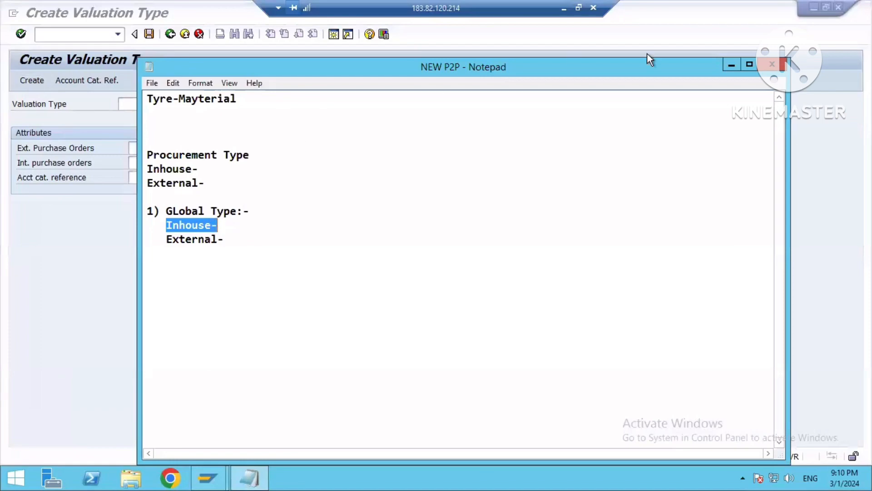
pyautogui.click(732, 65)
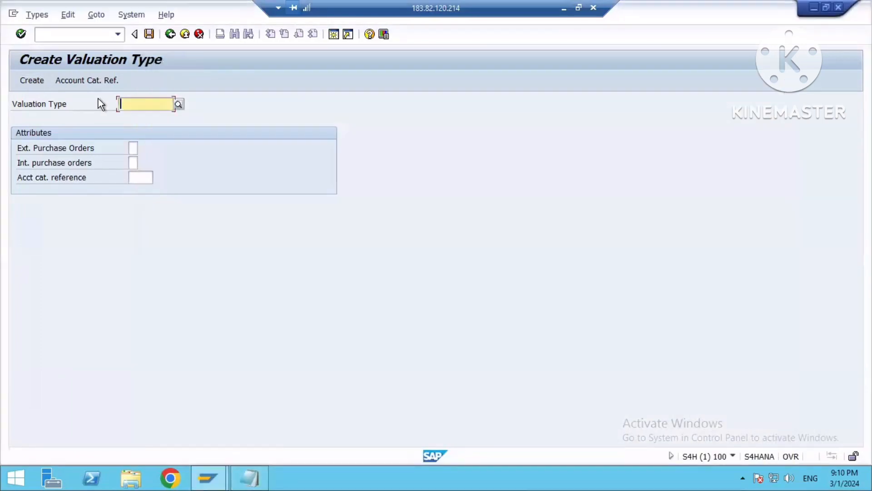
pyautogui.write('Inhous')
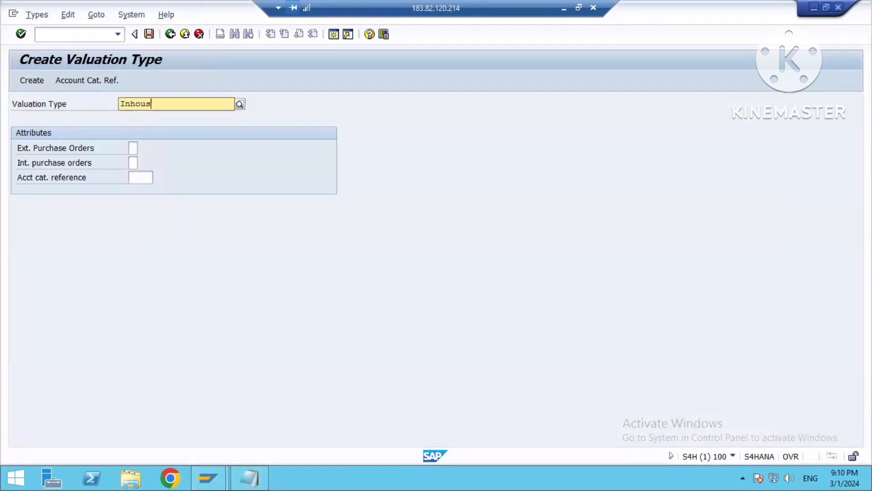
pyautogui.write('e')
pyautogui.click(215, 136)
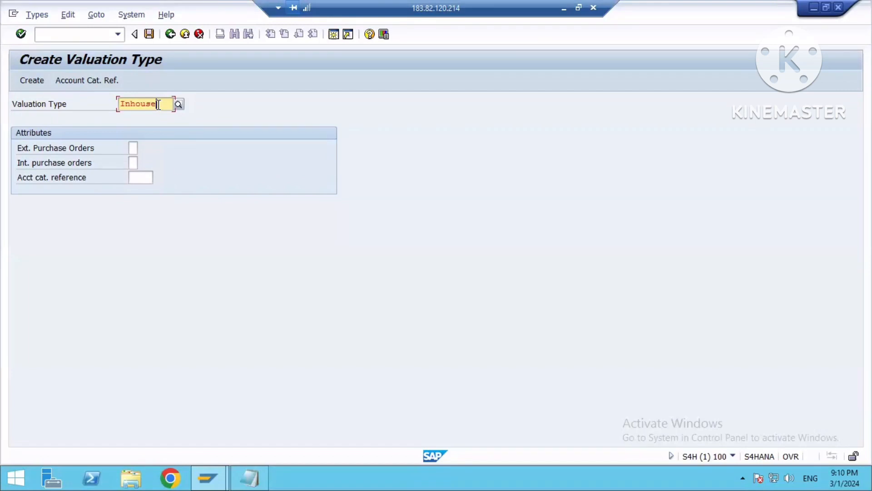
# Step: Set Ext. Purchase Orders for the Inhouse valuation type to 2, External purchase orders allowed, from its value list
pyautogui.moveTo(254, 476)
pyautogui.click(132, 148)
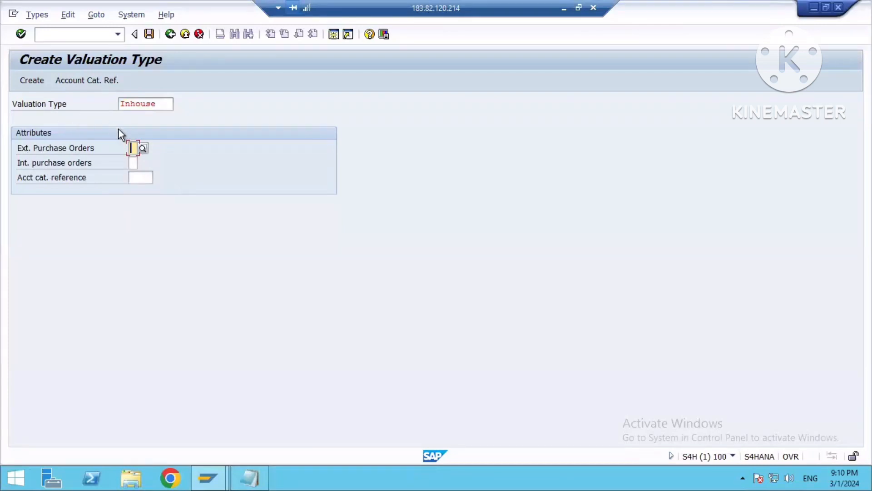
pyautogui.click(143, 148)
pyautogui.moveTo(99, 100); pyautogui.dragTo(276, 138)
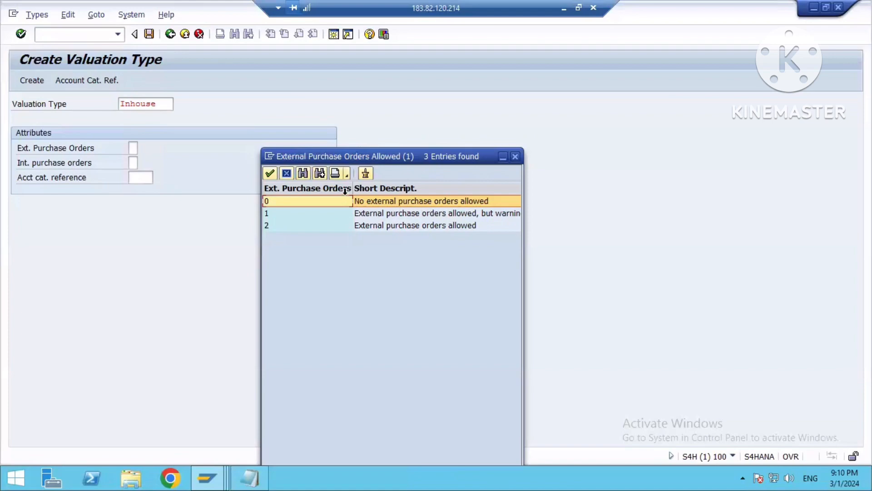
pyautogui.moveTo(352, 189); pyautogui.dragTo(337, 189)
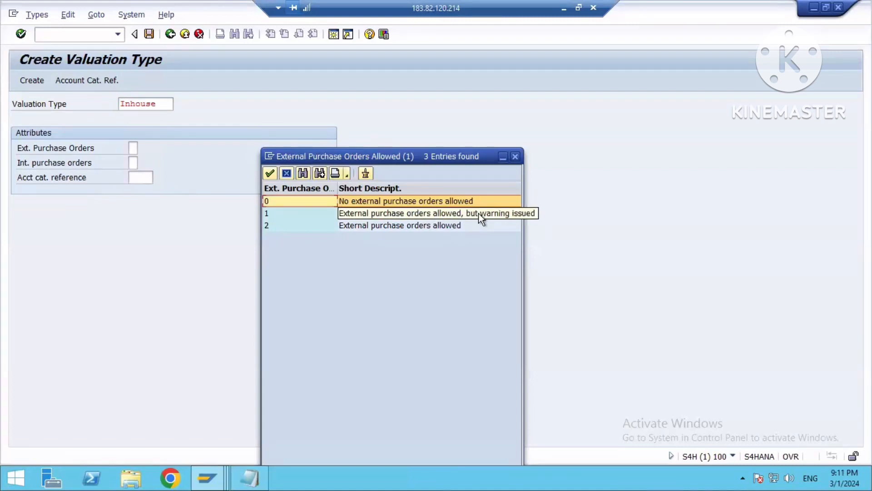
pyautogui.click(353, 227)
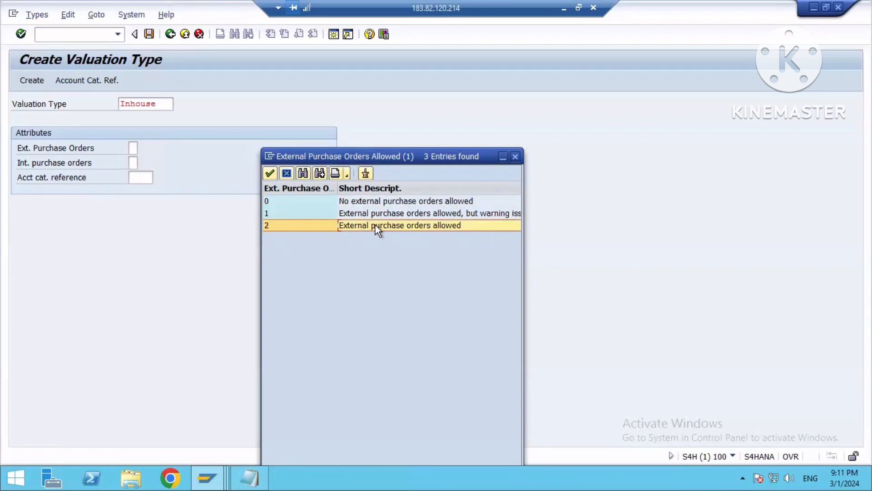
pyautogui.doubleClick(375, 225)
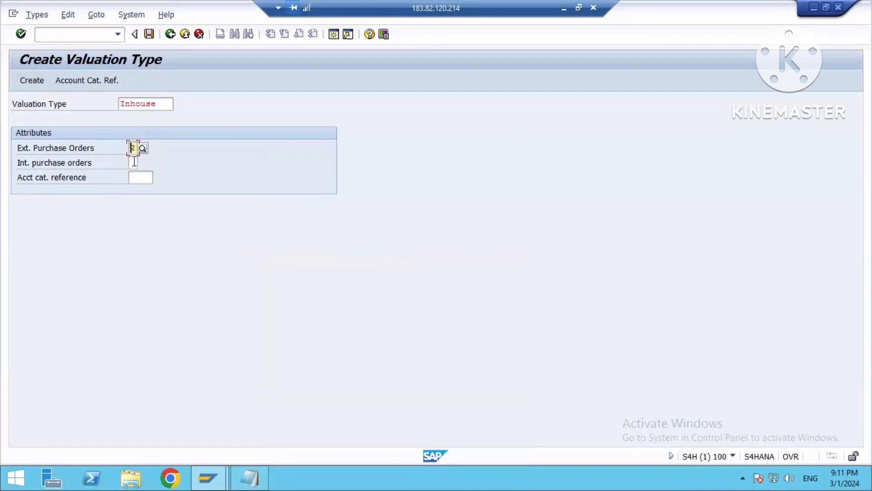
# Step: Set Int. purchase orders for the Inhouse valuation type to 2, Internal purchase orders allowed, from its value list
pyautogui.press('Tab')
pyautogui.press('F4')
pyautogui.moveTo(123, 93); pyautogui.dragTo(306, 108)
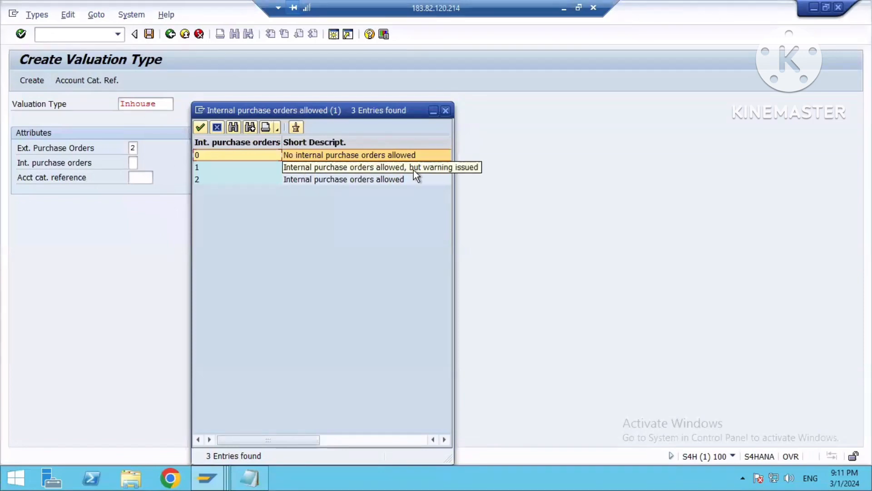
pyautogui.doubleClick(297, 179)
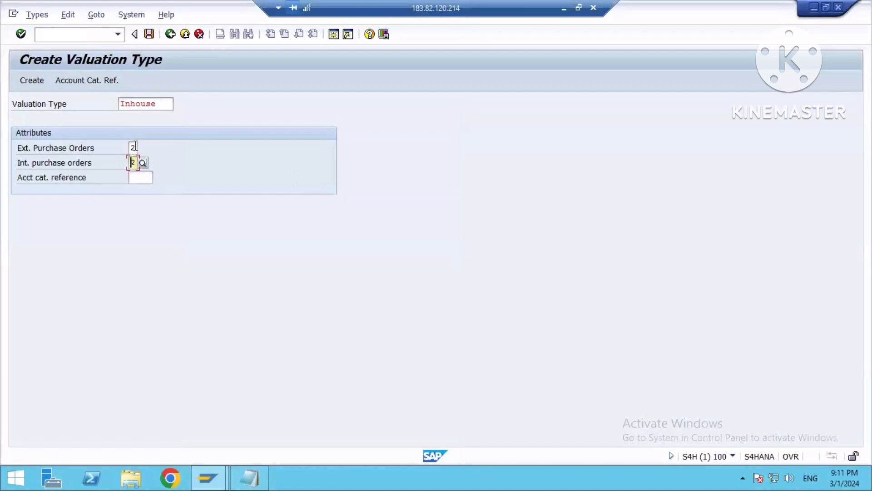
pyautogui.click(141, 178)
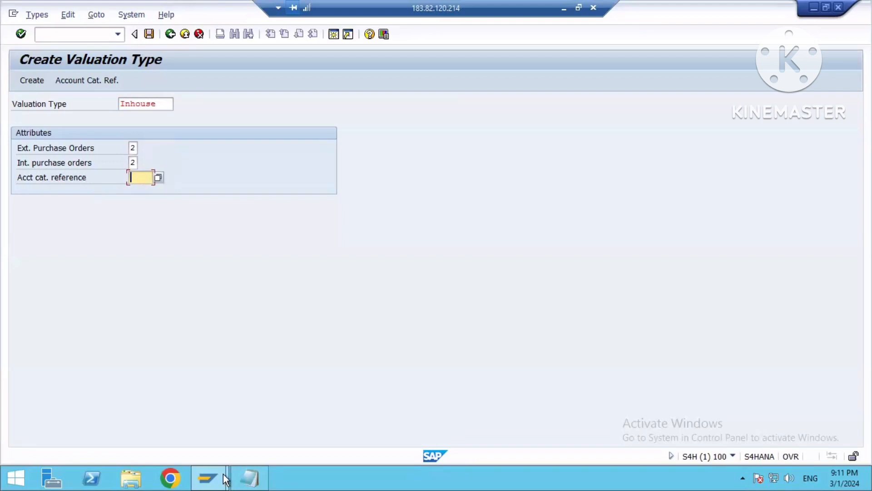
# Step: Switch to Notepad and append "->ROH1-->ACR-" to the Tyre-Mayterial line
pyautogui.click(245, 477)
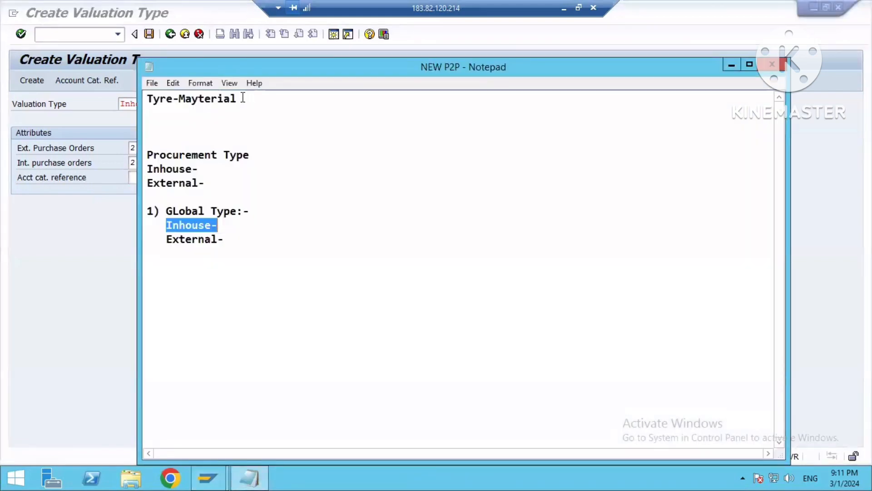
pyautogui.click(243, 98)
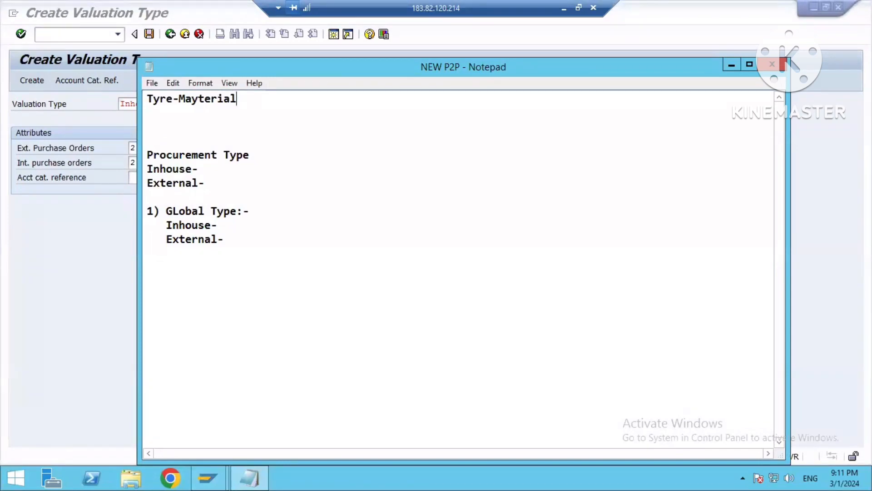
pyautogui.write('->ROH!')
pyautogui.press('BackSpace')
pyautogui.write('1-->')
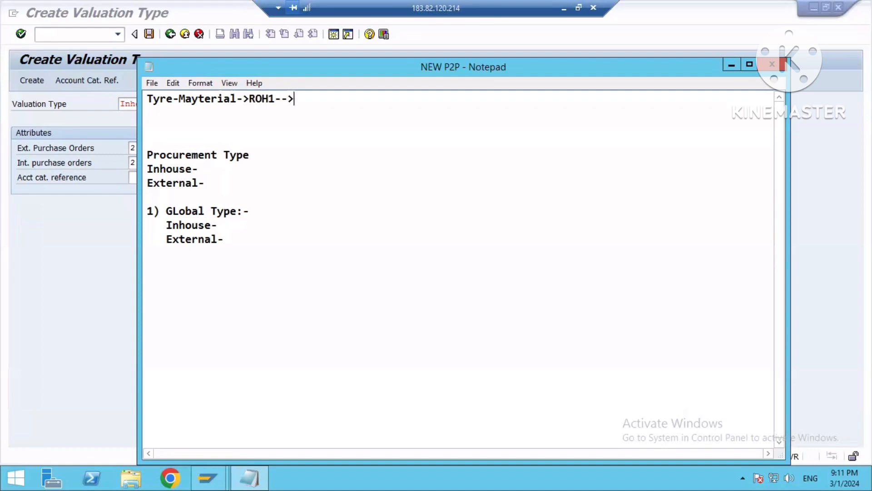
pyautogui.write('ACR-')
# Step: Add the line "Tcode-OMS2" directly below the Tyre-Mayterial line
pyautogui.press('Return')
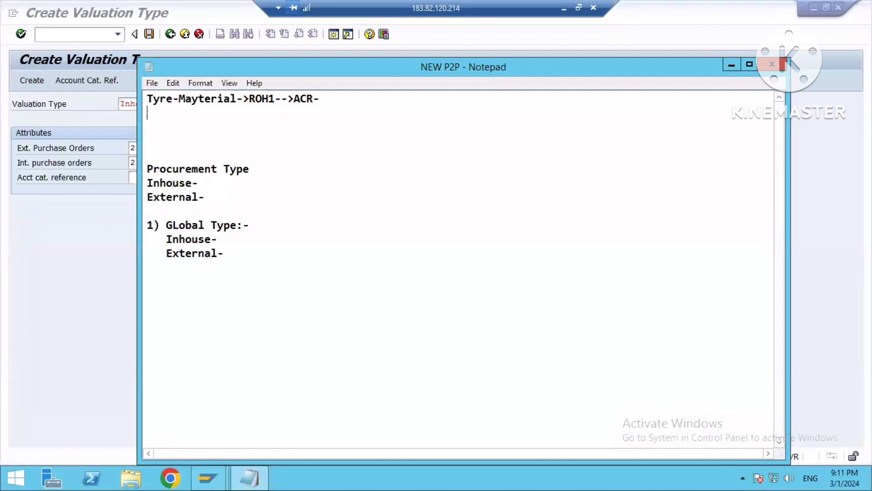
pyautogui.write('Tcode-O')
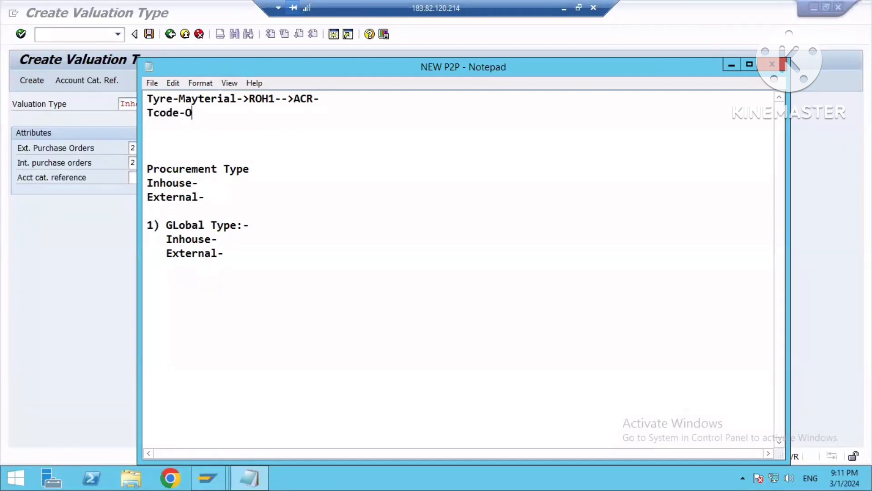
pyautogui.write('MS2')
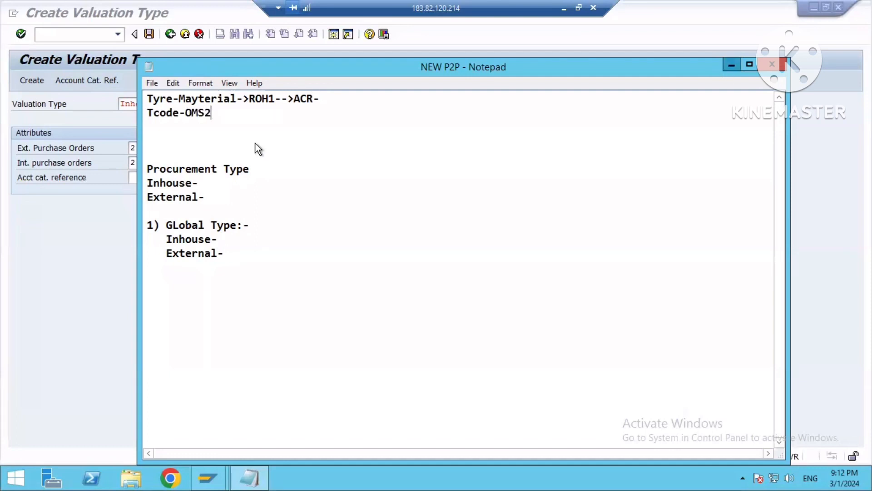
# Step: Check the account category reference field in SAP, then return to Notepad and append "???" after "ACR-" on the Tyre-Mayterial line
pyautogui.click(49, 186)
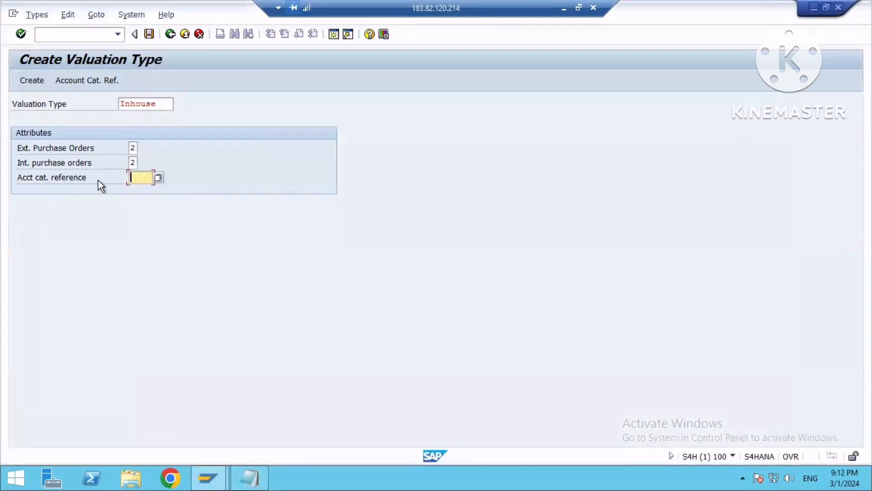
pyautogui.click(249, 477)
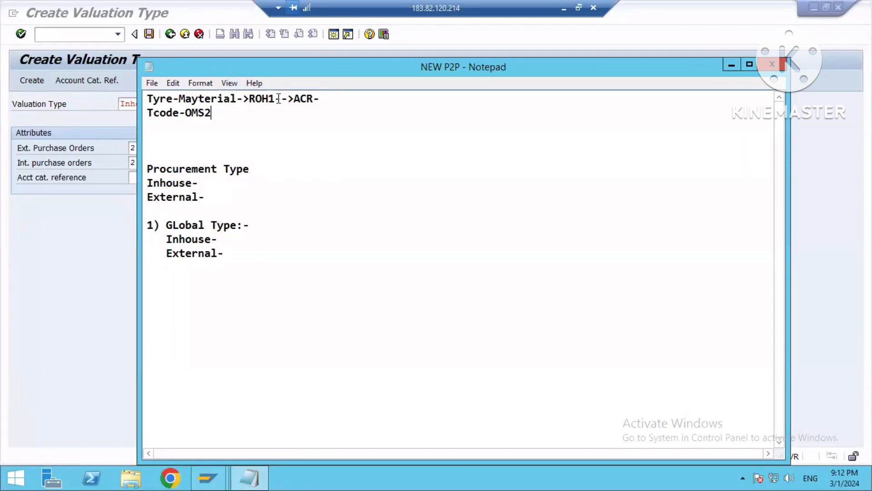
pyautogui.moveTo(249, 99); pyautogui.dragTo(279, 99)
pyautogui.click(271, 122)
pyautogui.click(319, 98)
pyautogui.write('???')
# Step: Return to SAP from the OMS2 note, open a second session and try to run transaction OMS2, declining to display the locked data
pyautogui.moveTo(211, 113); pyautogui.dragTo(179, 112)
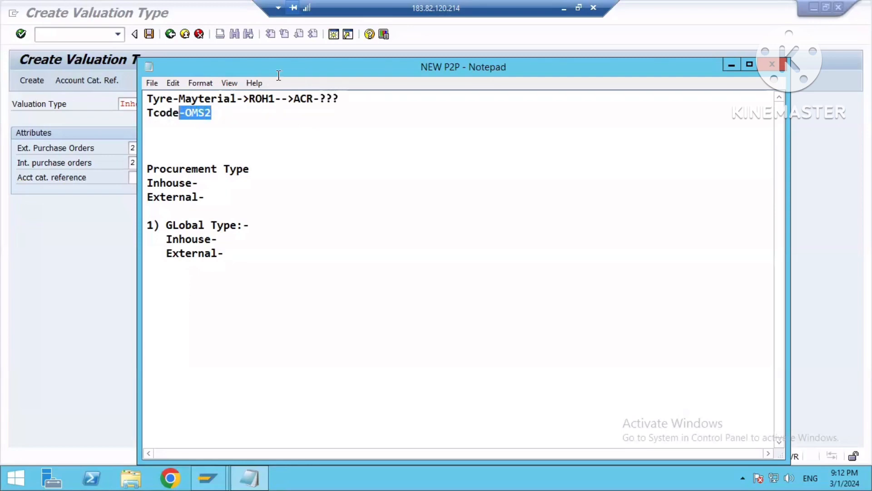
pyautogui.hotkey('shift', 'Left')
pyautogui.hotkey('shift', 'Left')
pyautogui.hotkey('shift', 'Left')
pyautogui.hotkey('shift', 'Left')
pyautogui.click(729, 65)
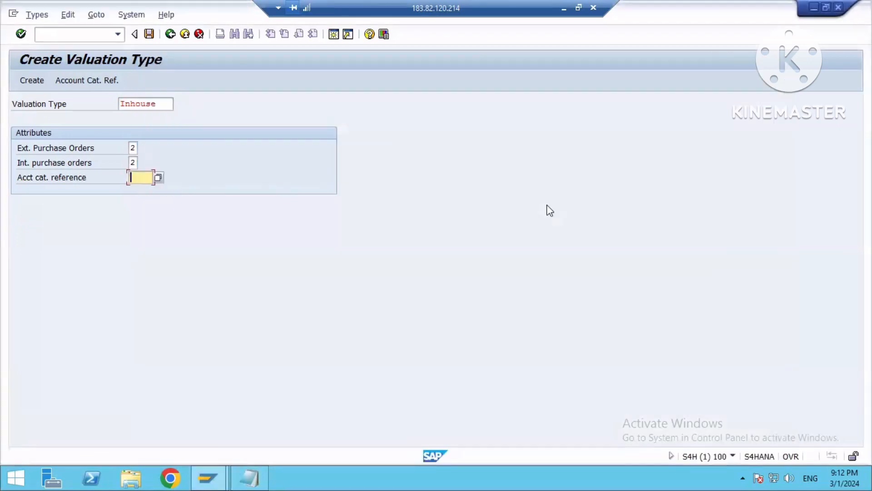
pyautogui.click(336, 34)
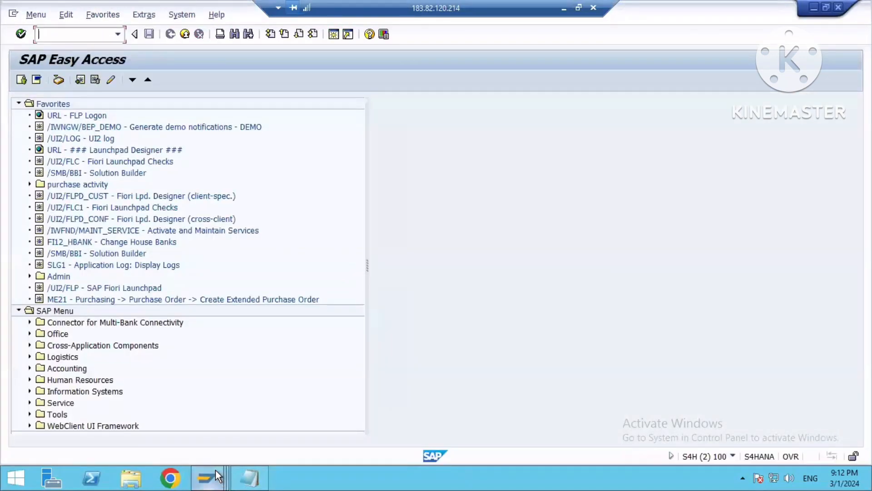
pyautogui.click(216, 478)
pyautogui.click(84, 35)
pyautogui.write('OMS')
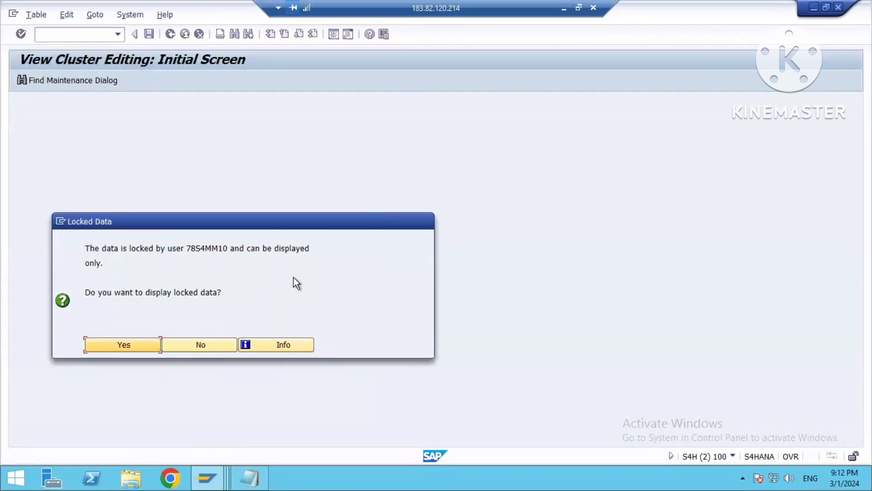
pyautogui.click(209, 344)
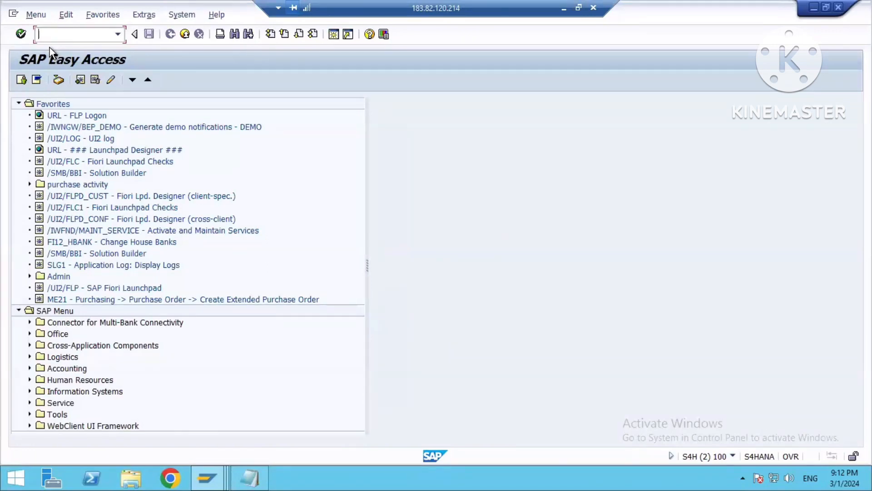
# Step: Run transaction OMS2 again to check which user holds the lock, and decline displaying the locked data
pyautogui.write('OMS2')
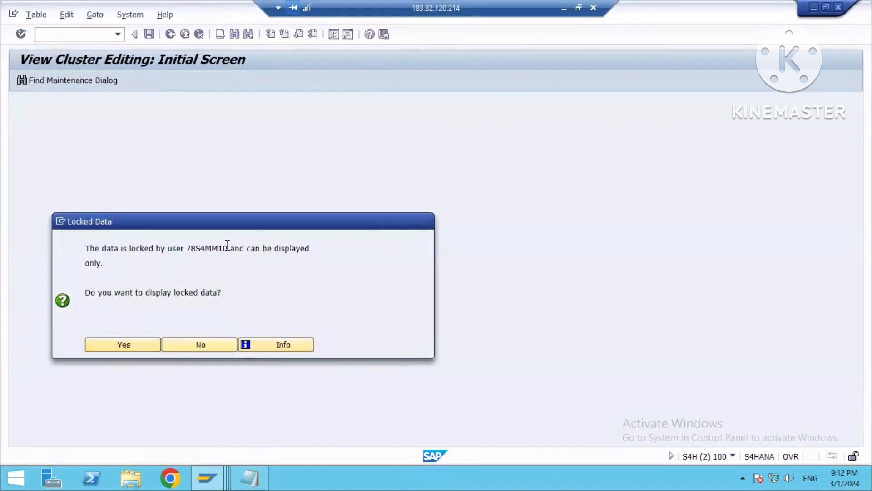
pyautogui.doubleClick(206, 248)
pyautogui.click(191, 344)
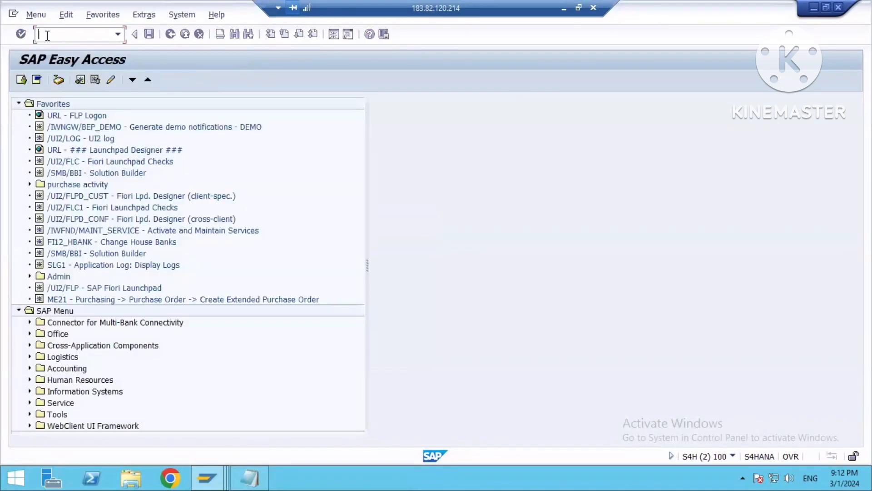
# Step: Run transaction SM12, search the current user's lock entries, select them all but cancel their deletion, and return to SAP Easy Access
pyautogui.write('sm12')
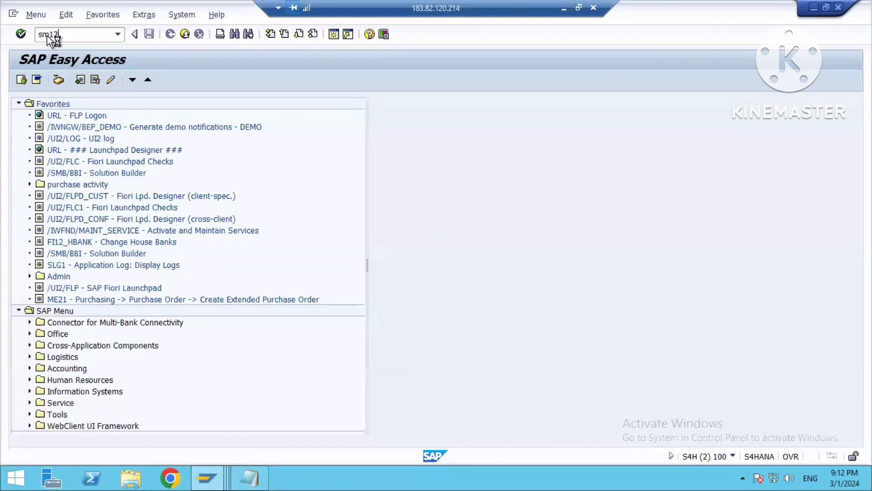
pyautogui.press('Return')
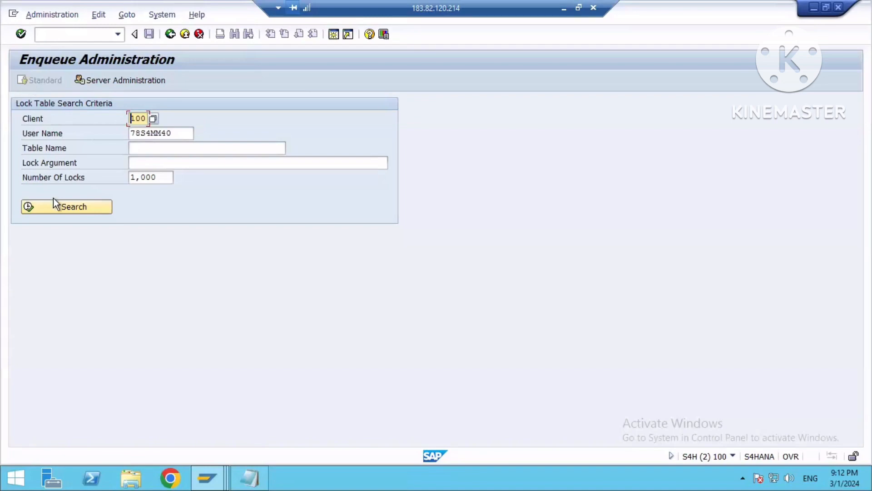
pyautogui.click(57, 209)
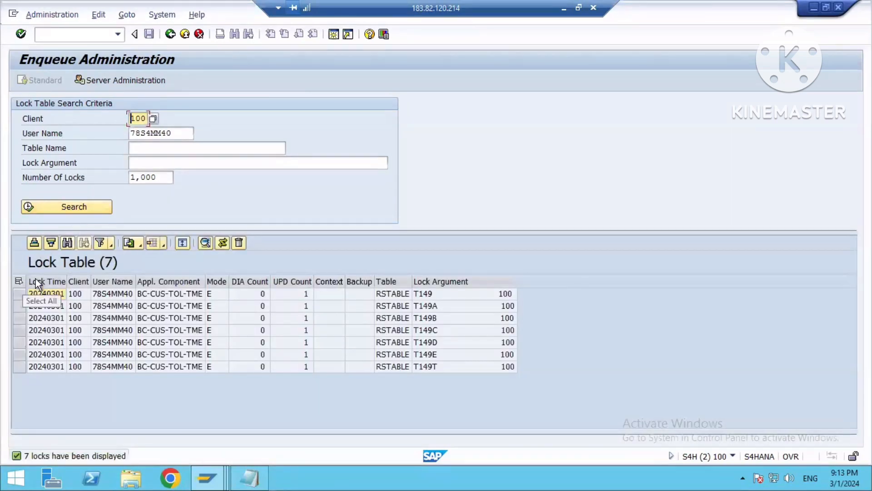
pyautogui.click(18, 281)
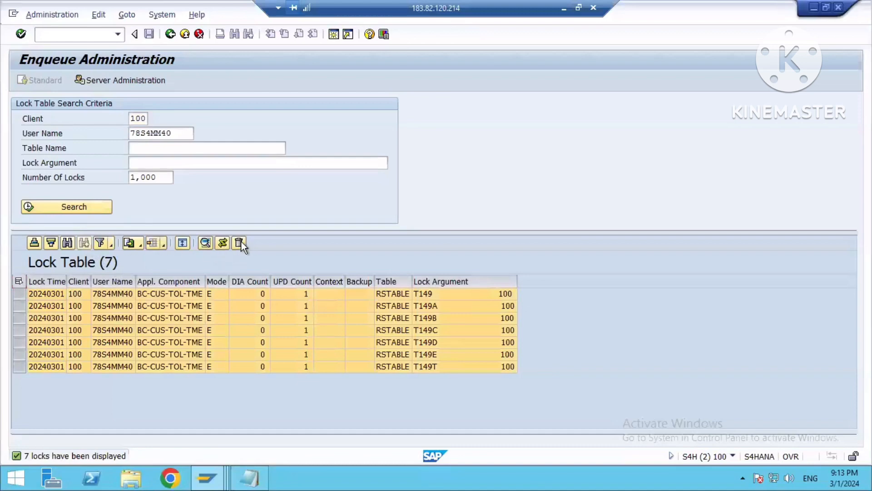
pyautogui.click(239, 242)
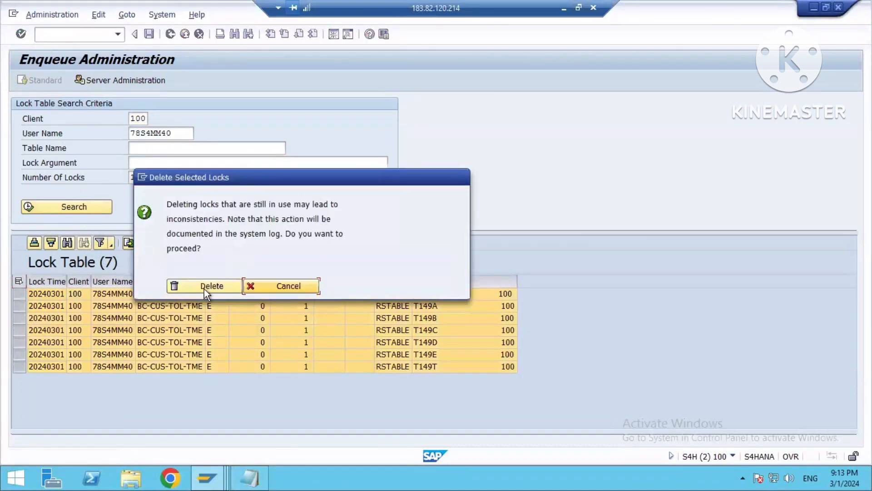
pyautogui.click(268, 289)
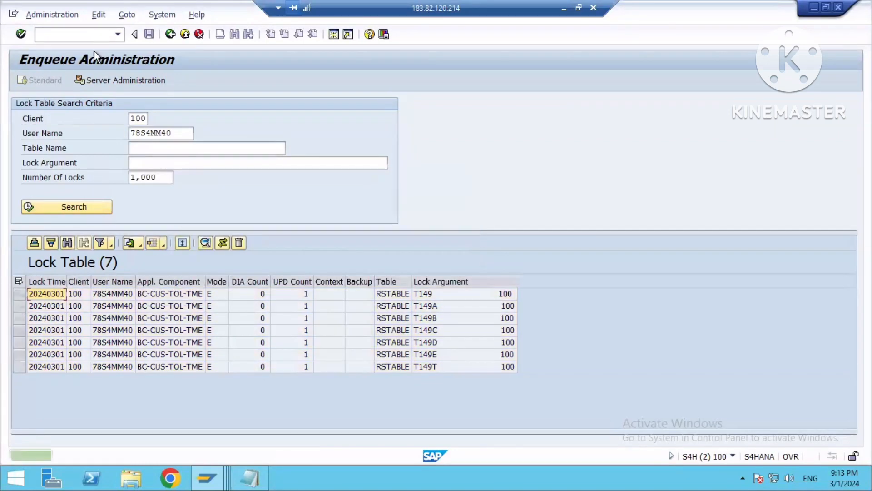
pyautogui.click(170, 34)
# Step: Run transaction OMS2, agree to display the locked material types, and adjust the MTyp column width
pyautogui.write('oms2')
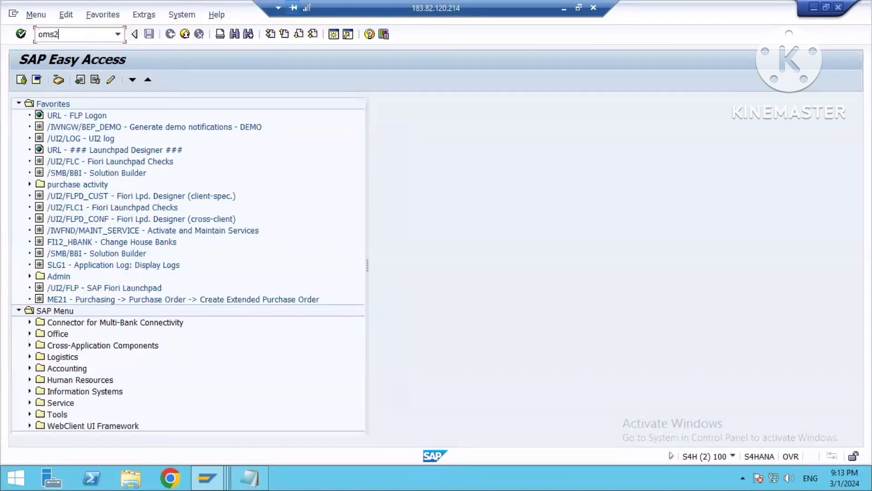
pyautogui.press('Return')
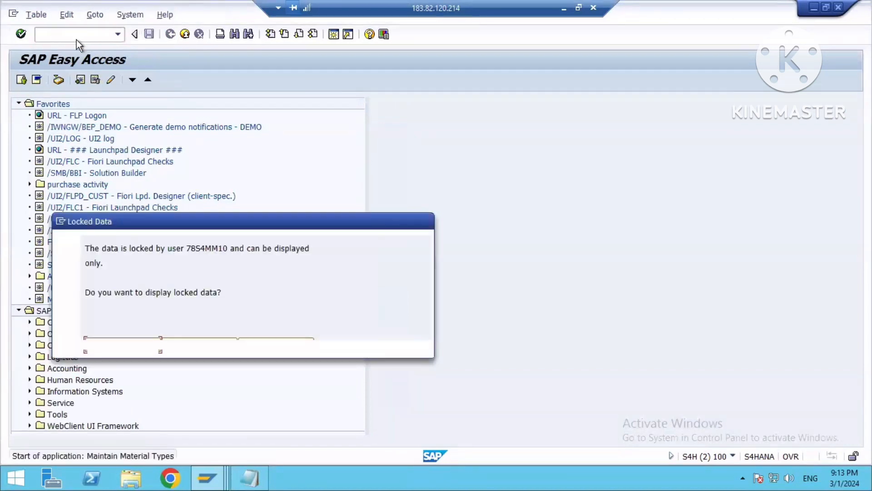
pyautogui.click(145, 344)
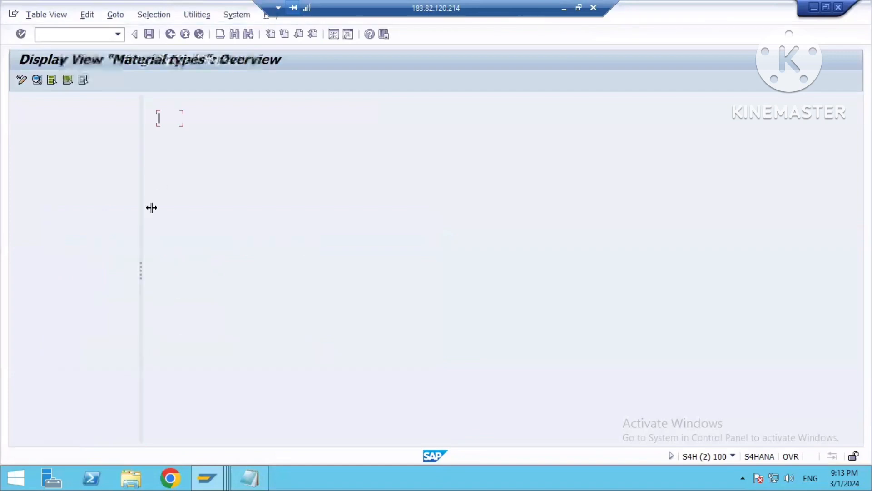
pyautogui.moveTo(184, 113)
pyautogui.mouseDown()
pyautogui.moveTo(178, 107)
pyautogui.moveTo(194, 108)
pyautogui.mouseUp()
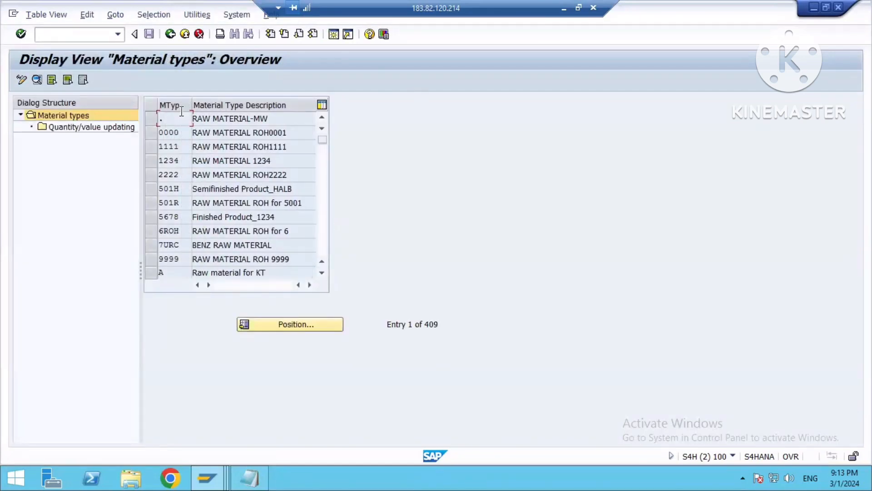
# Step: Position the material types list at ROH1 and open its details at the Valuation section
pyautogui.click(276, 323)
pyautogui.write('r')
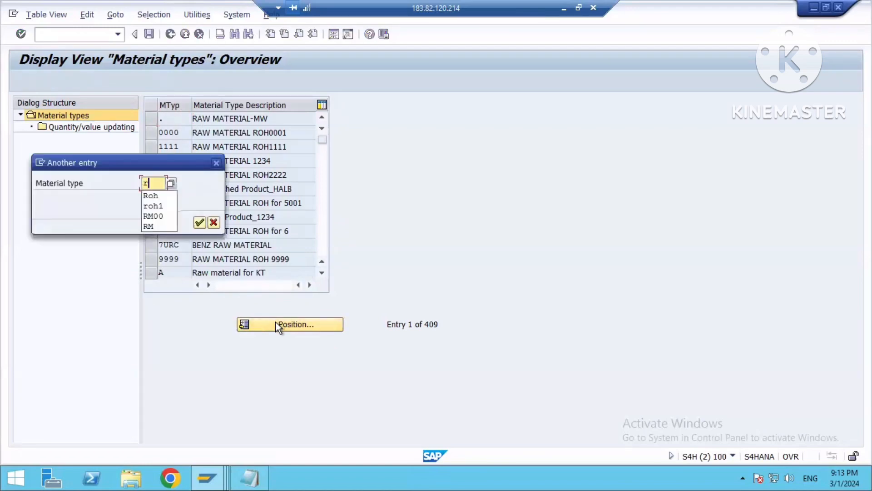
pyautogui.write('oh1')
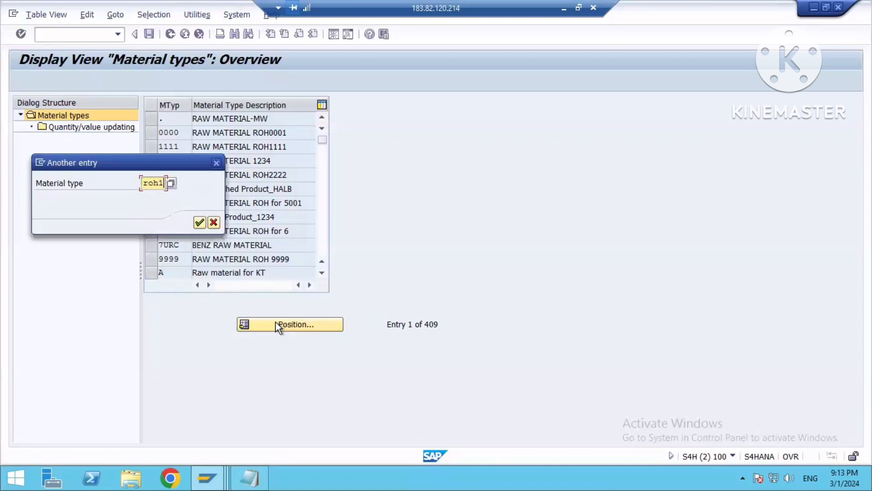
pyautogui.press('Return')
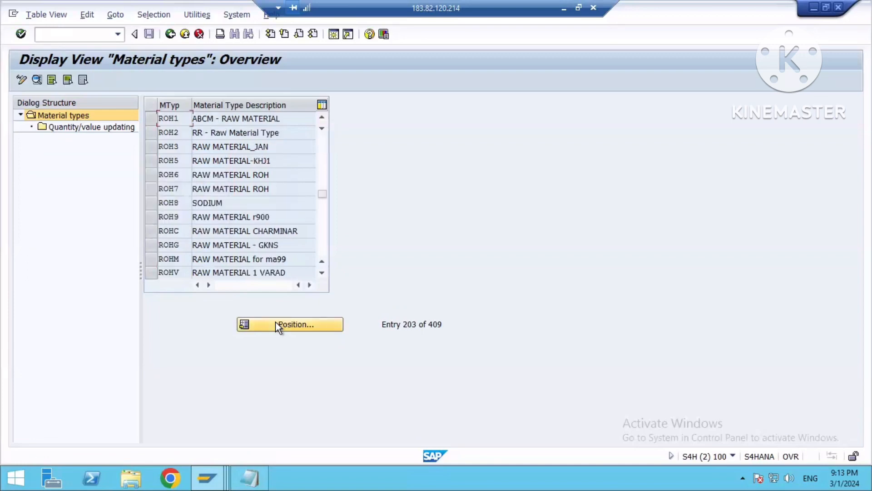
pyautogui.doubleClick(181, 118)
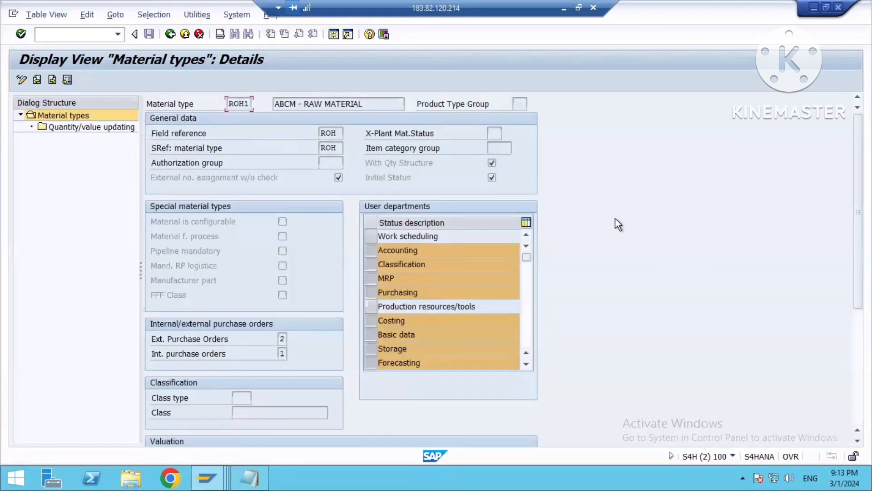
pyautogui.scroll(-5, 616, 218)
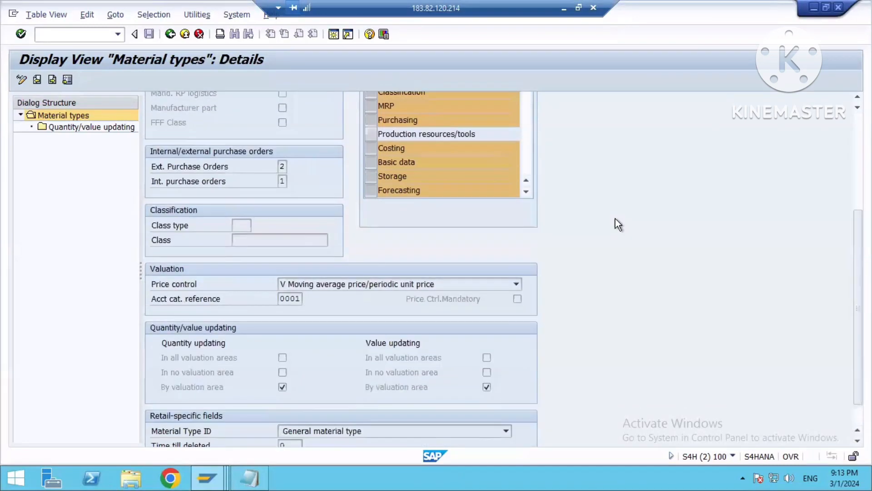
pyautogui.scroll(-1, 615, 219)
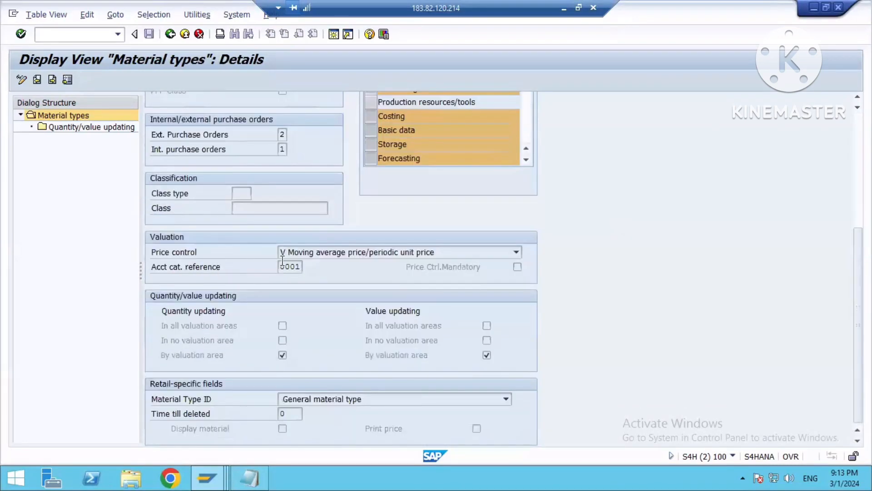
# Step: Copy ROH1's account category reference 0001 into the Acct cat. reference field of the Inhouse valuation type in the other session
pyautogui.moveTo(281, 266); pyautogui.dragTo(306, 268)
pyautogui.hotkey('ctrl', 'c')
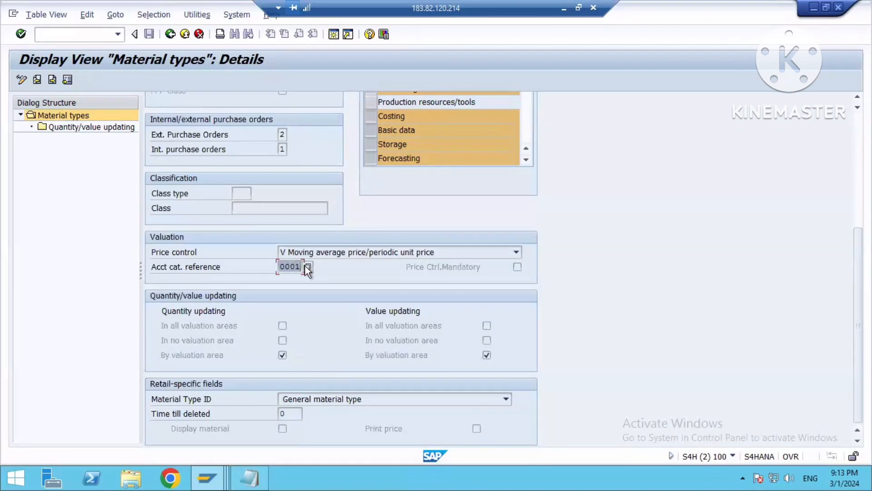
pyautogui.click(306, 267)
pyautogui.moveTo(209, 479)
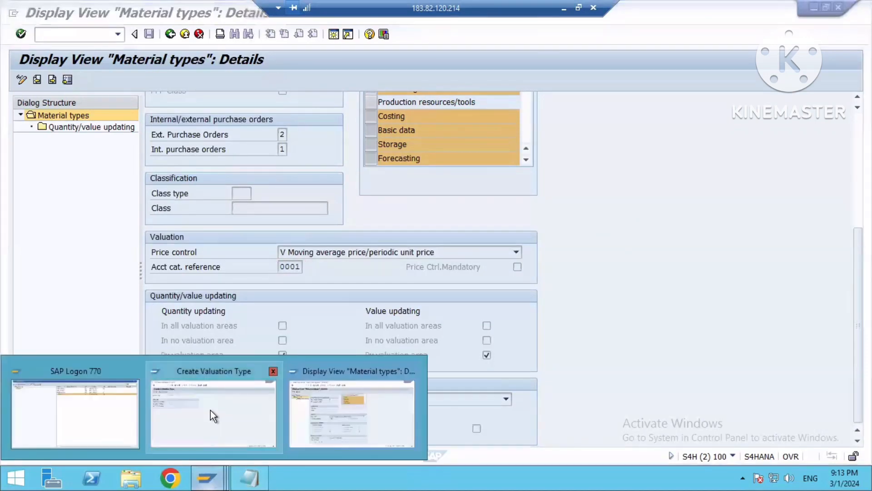
pyautogui.click(210, 409)
pyautogui.hotkey('ctrl', 'v')
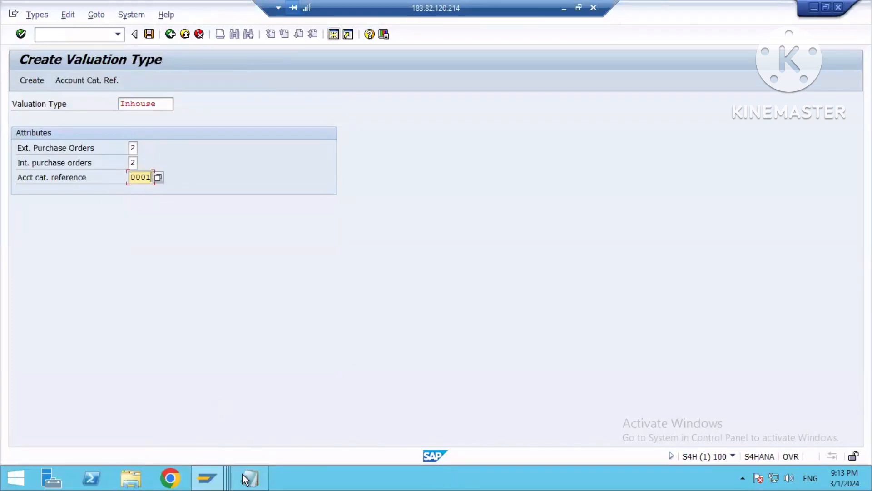
# Step: Review ROH1's details again in the material types session, including its account category reference, and exit back to SAP Easy Access
pyautogui.moveTo(209, 479)
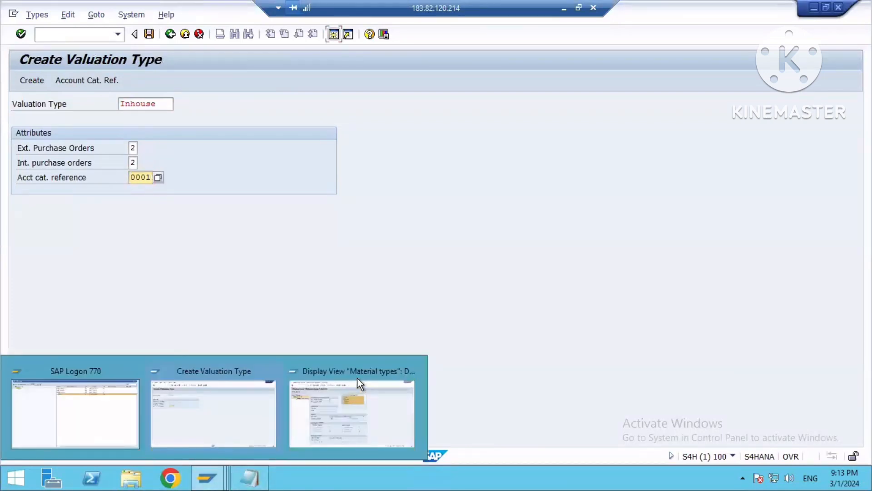
pyautogui.click(356, 386)
pyautogui.click(171, 34)
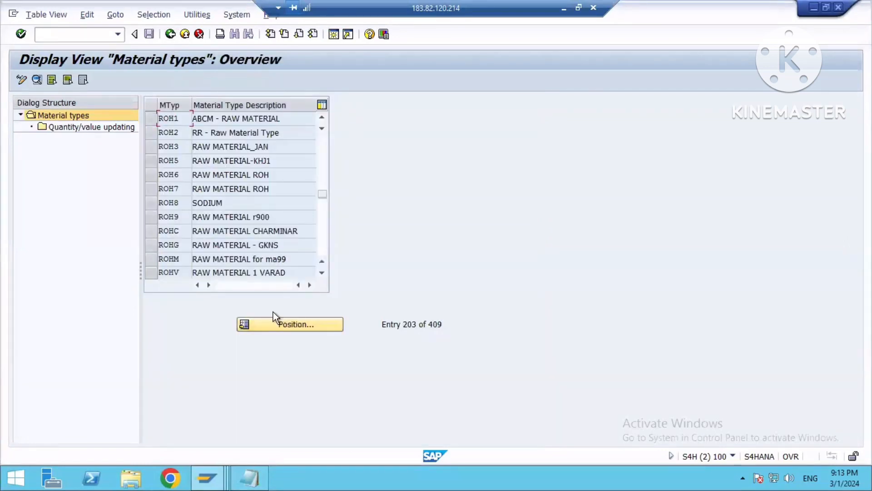
pyautogui.doubleClick(177, 118)
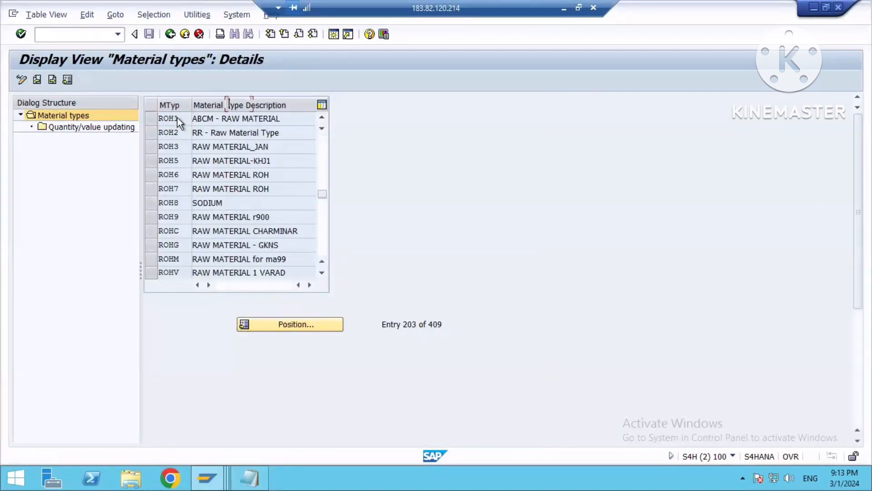
pyautogui.scroll(-3, 583, 198)
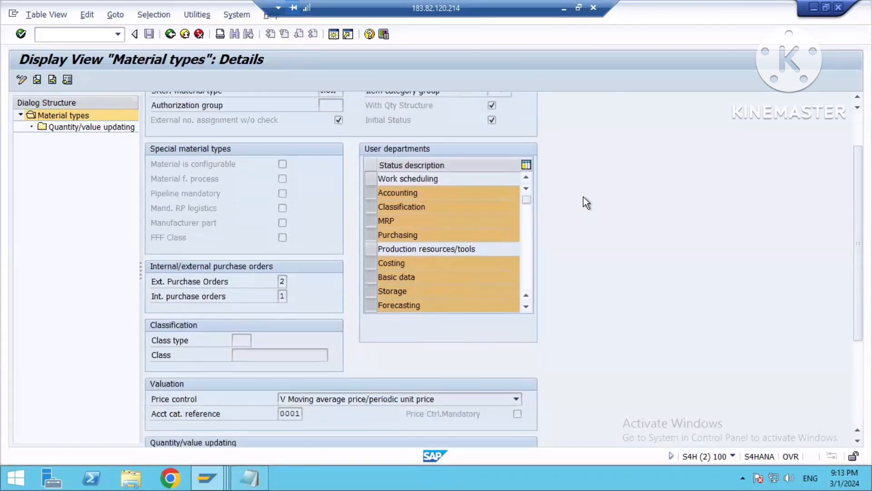
pyautogui.scroll(-3, 269, 399)
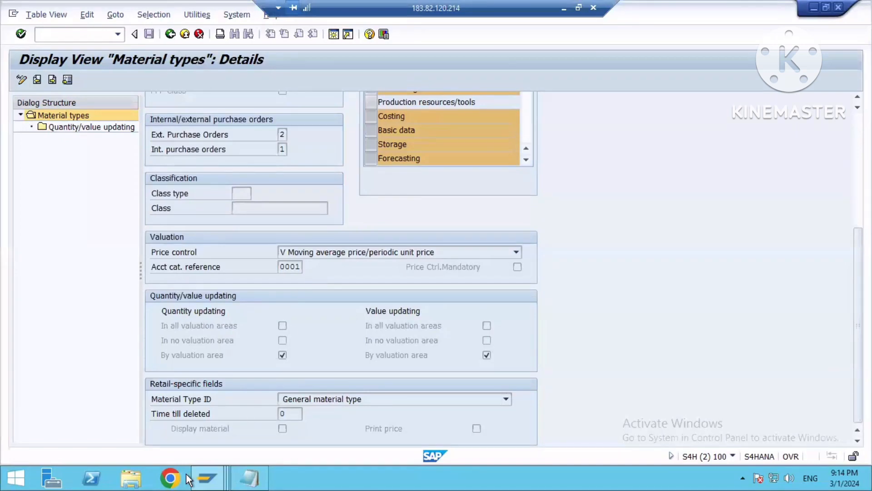
pyautogui.click(170, 35)
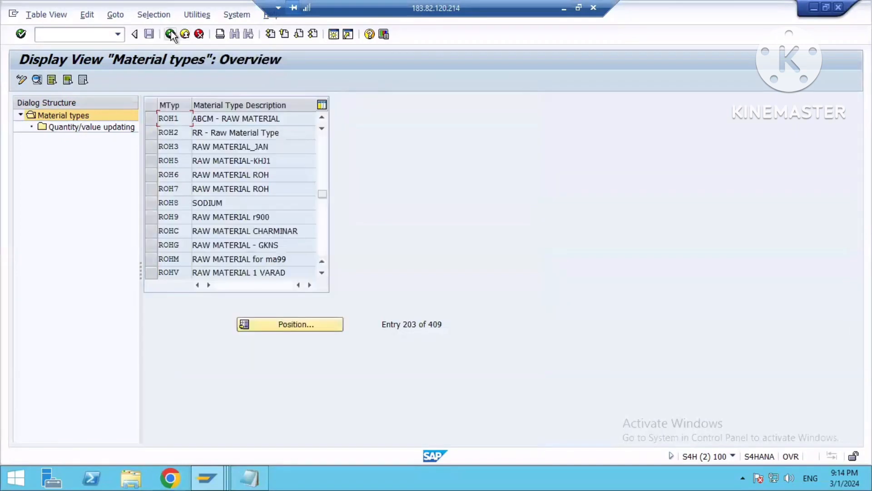
pyautogui.click(170, 35)
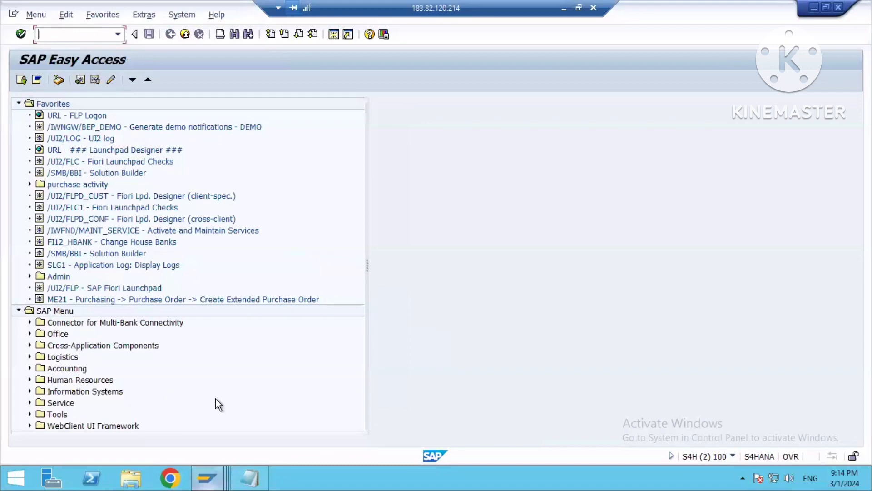
# Step: Return to the Create Valuation Type session and create the Inhouse valuation type with the entered attributes
pyautogui.click(216, 403)
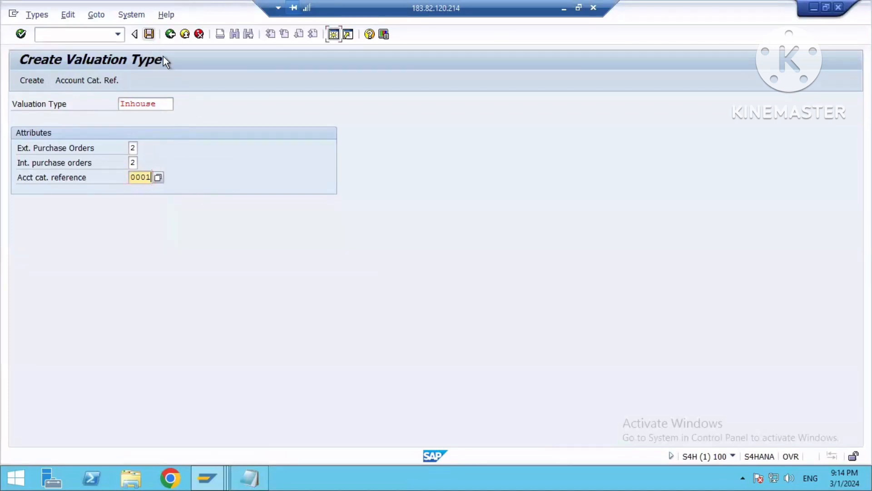
pyautogui.click(31, 80)
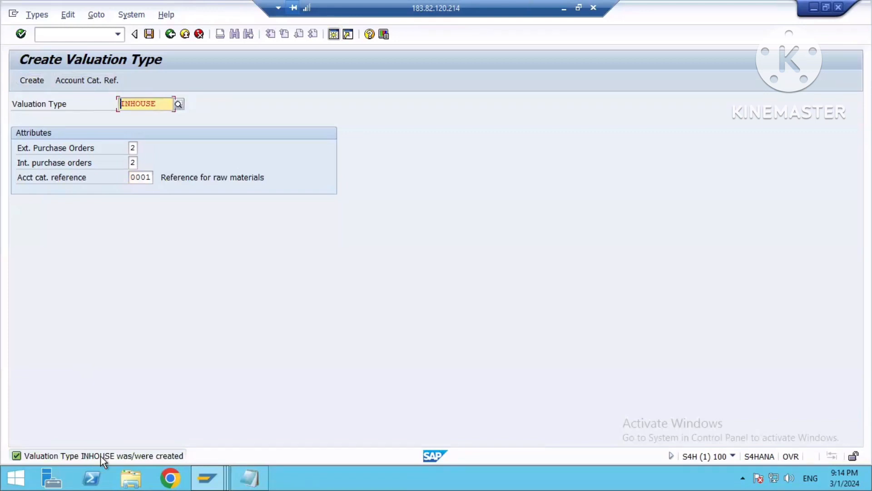
# Step: Copy the valuation type name INHOUSE and add it after "Inhouse-" under GLobal Type in the Notepad note
pyautogui.click(159, 103)
pyautogui.hotkey('shift', 'Home')
pyautogui.hotkey('ctrl', 'c')
pyautogui.click(249, 475)
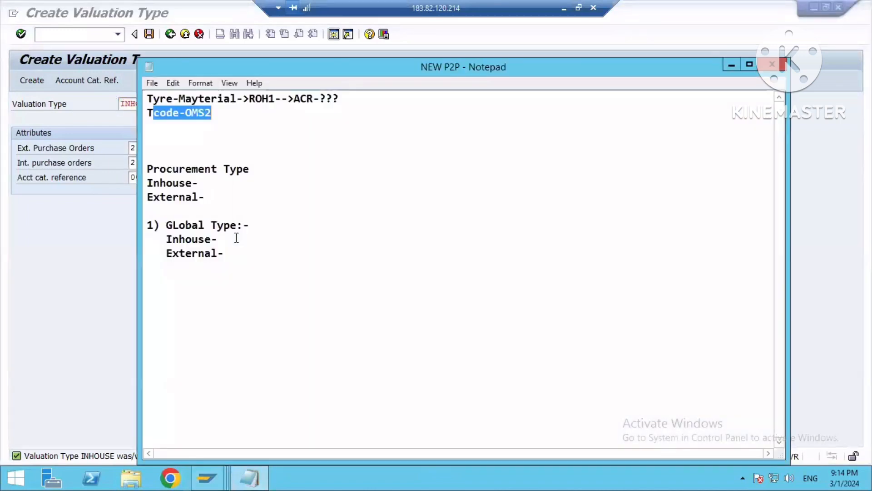
pyautogui.click(236, 238)
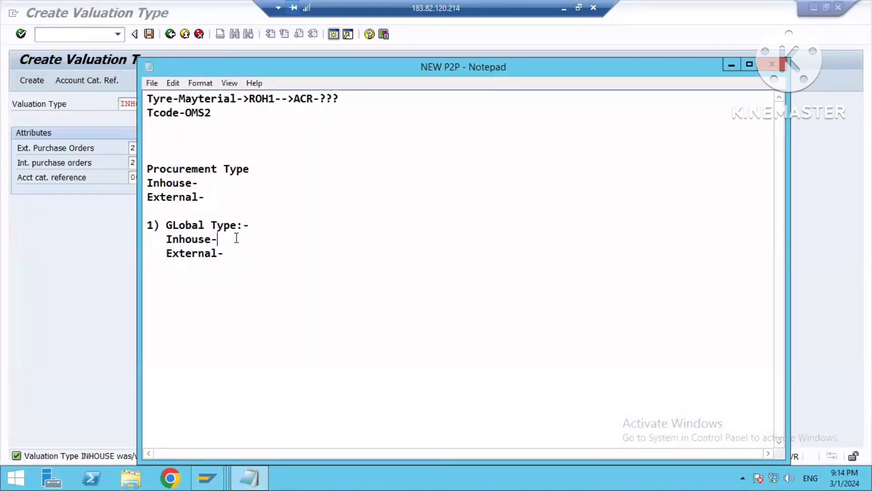
pyautogui.hotkey('ctrl', 'v')
pyautogui.doubleClick(273, 236)
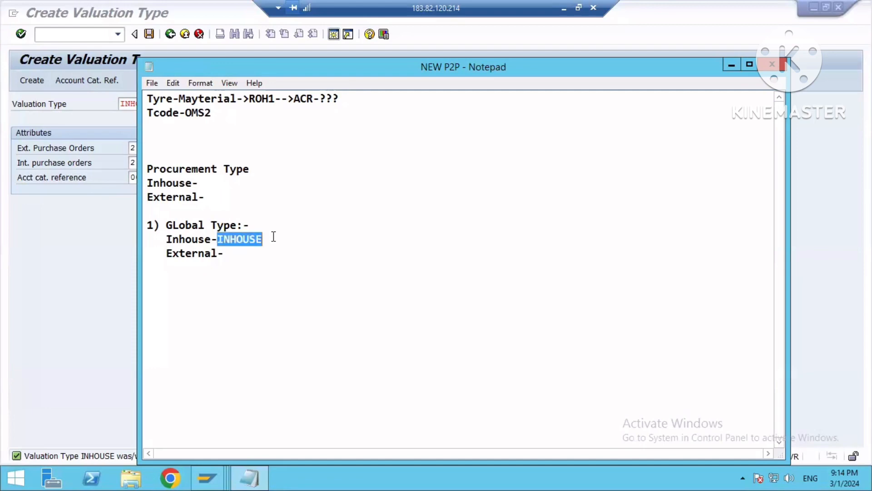
pyautogui.click(274, 237)
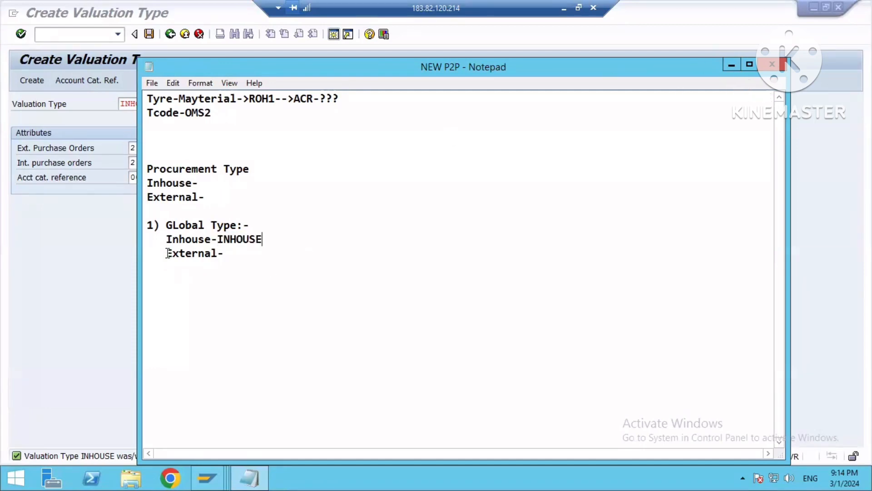
# Step: Return to the Create Valuation Type session in SAP and create the valuation type EXTERNAL with the same attributes as INHOUSE
pyautogui.moveTo(166, 253); pyautogui.dragTo(216, 255)
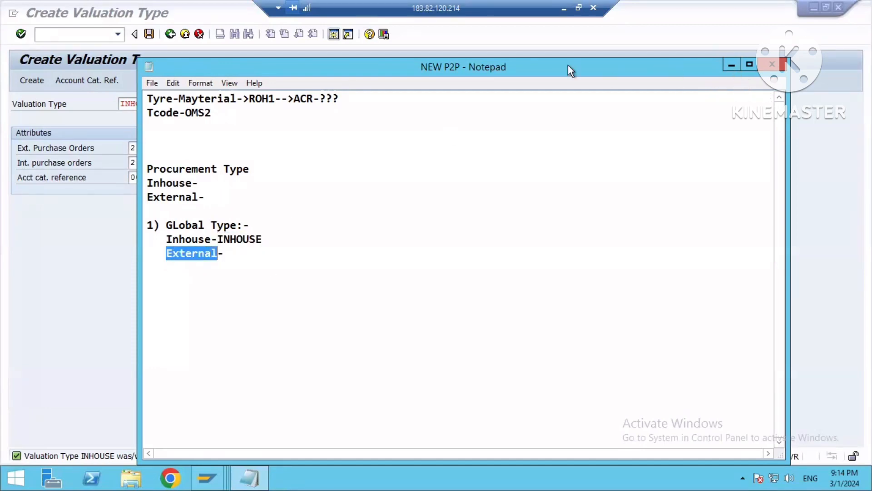
pyautogui.click(731, 65)
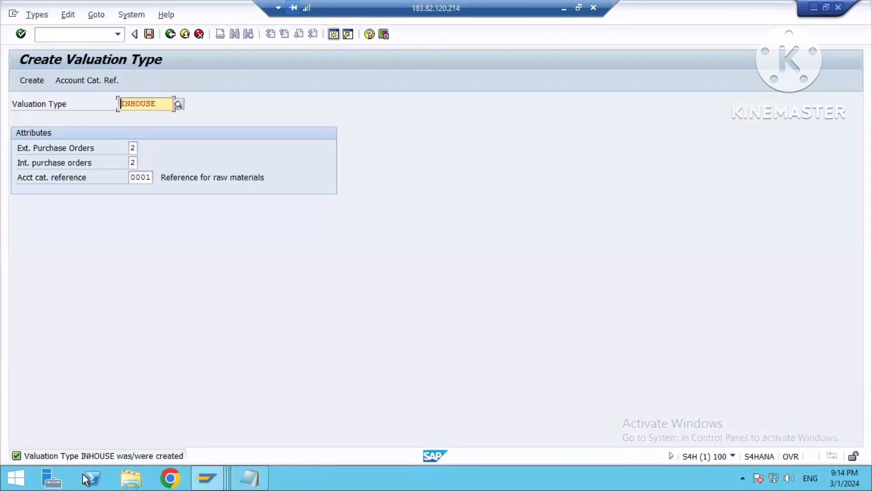
pyautogui.moveTo(165, 104); pyautogui.dragTo(75, 95)
pyautogui.write('E')
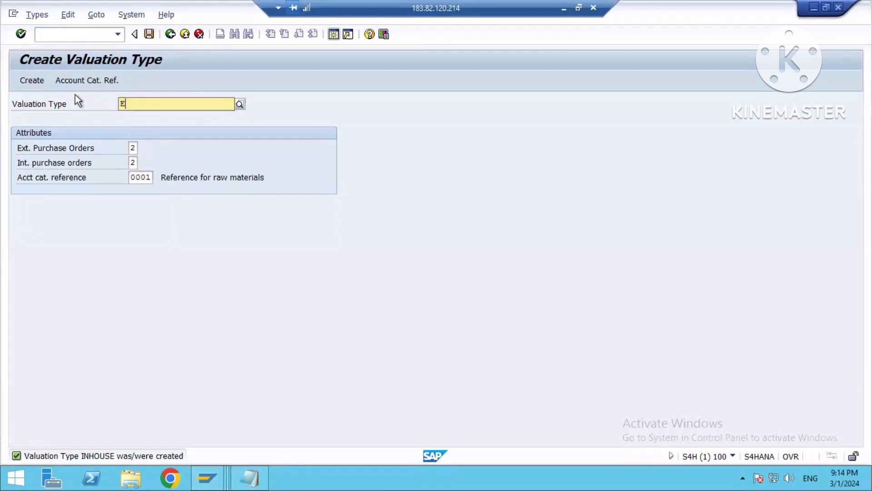
pyautogui.write('XTERNAL')
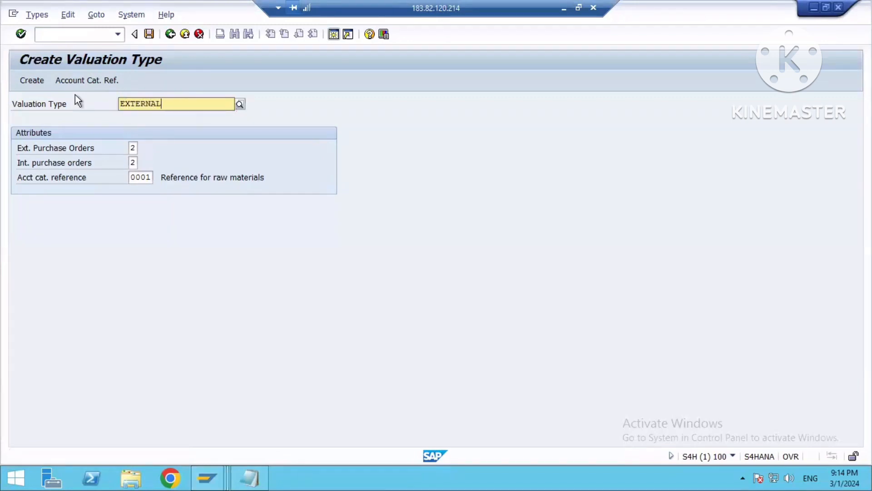
pyautogui.click(175, 121)
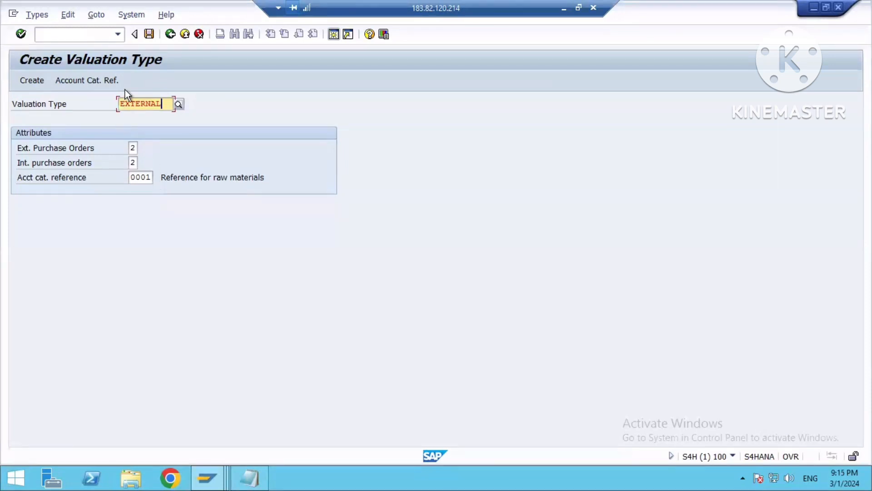
pyautogui.click(28, 79)
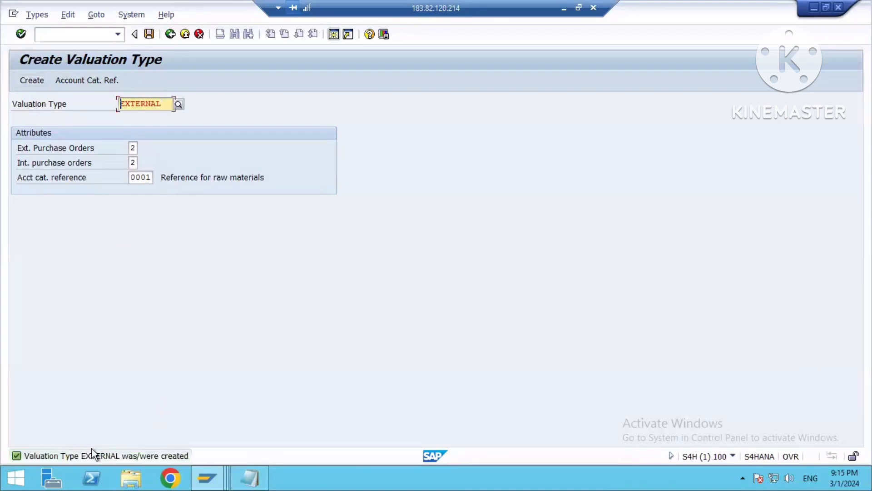
# Step: Copy the valuation type name EXTERNAL and add it after "External-" under GLobal Type in the Notepad note
pyautogui.moveTo(164, 104); pyautogui.dragTo(103, 98)
pyautogui.hotkey('ctrl', 'c')
pyautogui.click(250, 477)
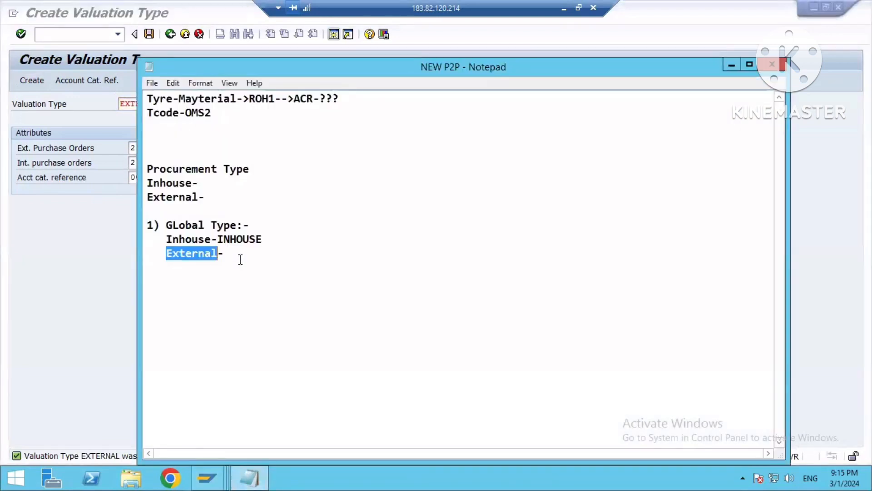
pyautogui.click(240, 259)
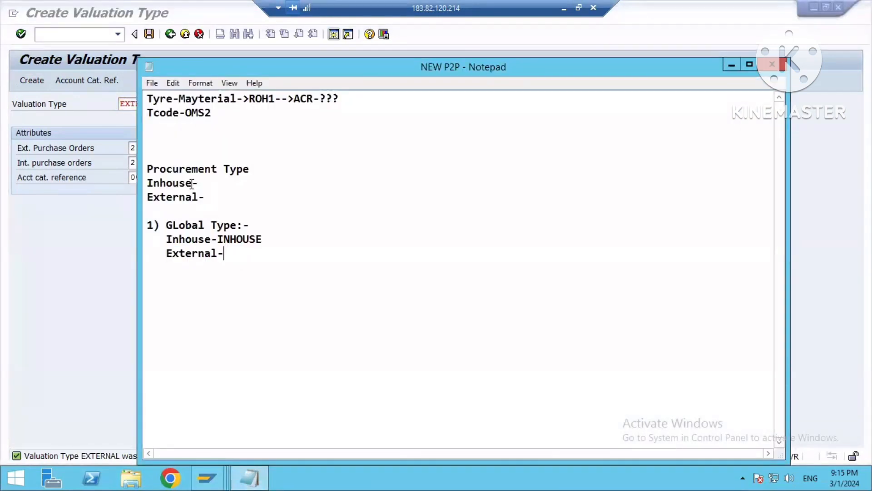
pyautogui.hotkey('ctrl', 'v')
pyautogui.moveTo(147, 183); pyautogui.dragTo(191, 197)
pyautogui.hotkey('shift', 'End')
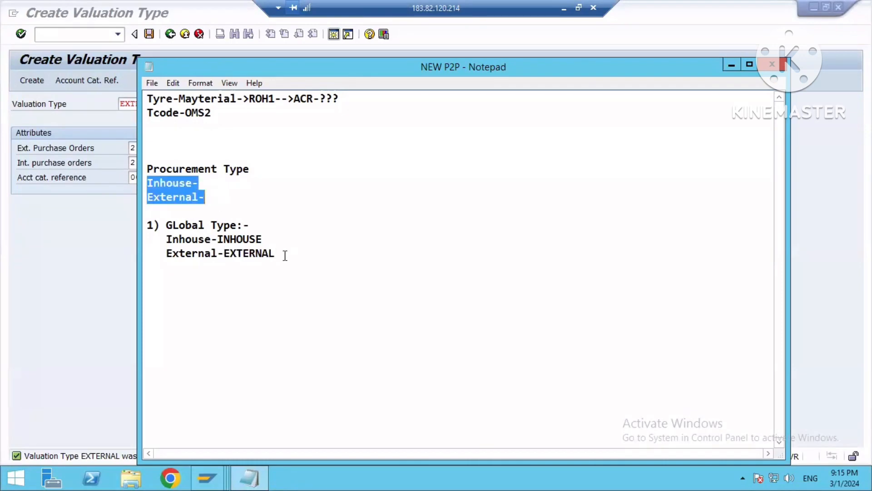
# Step: Add the heading "2) Global Categories" below the GLobal Type section of the note, separated by a blank line
pyautogui.click(285, 256)
pyautogui.press('Return')
pyautogui.press('Return')
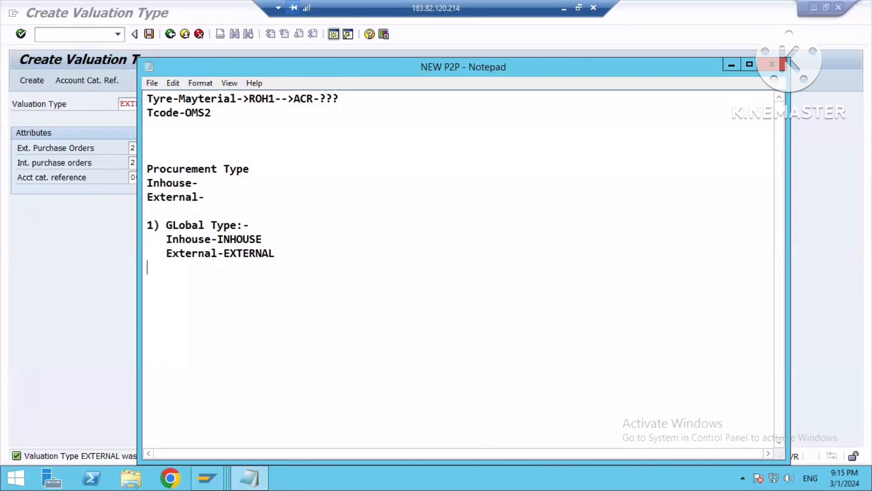
pyautogui.write('2) Global ')
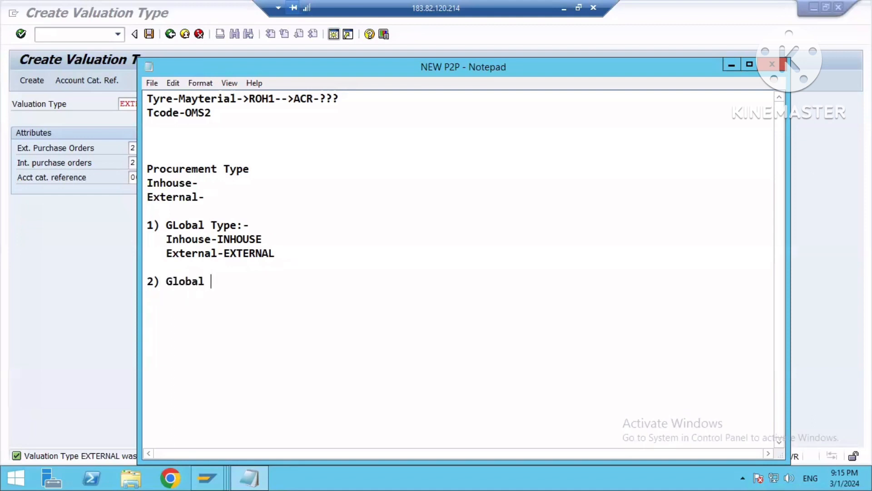
pyautogui.write('Categories')
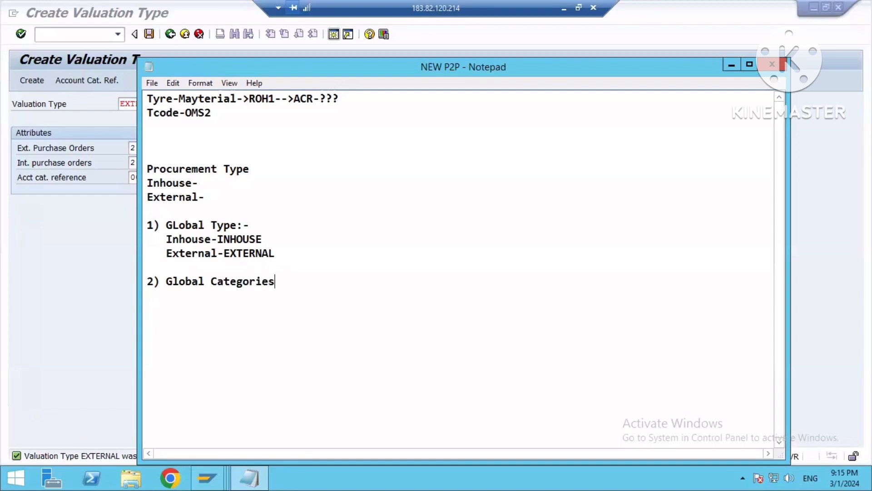
# Step: Add the indented line "According to Procurement Type-" under the Global Categories heading
pyautogui.press('Return')
pyautogui.write('According to Pr')
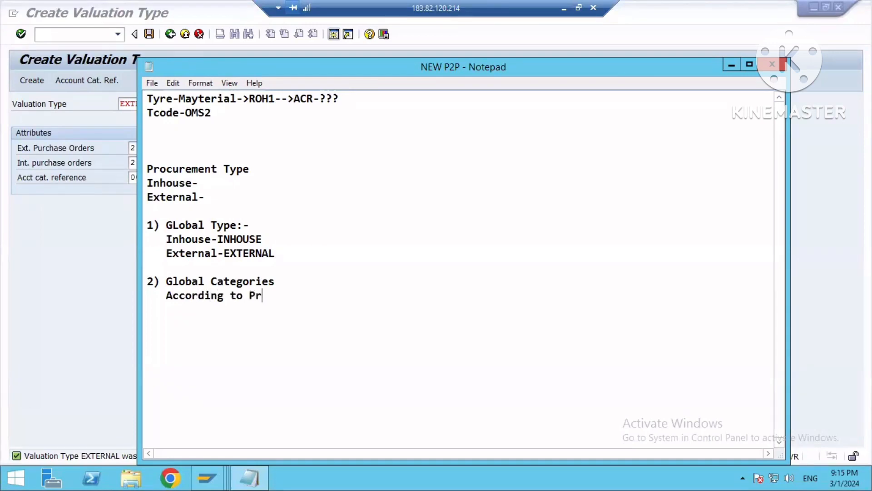
pyautogui.write('ocurement Ty')
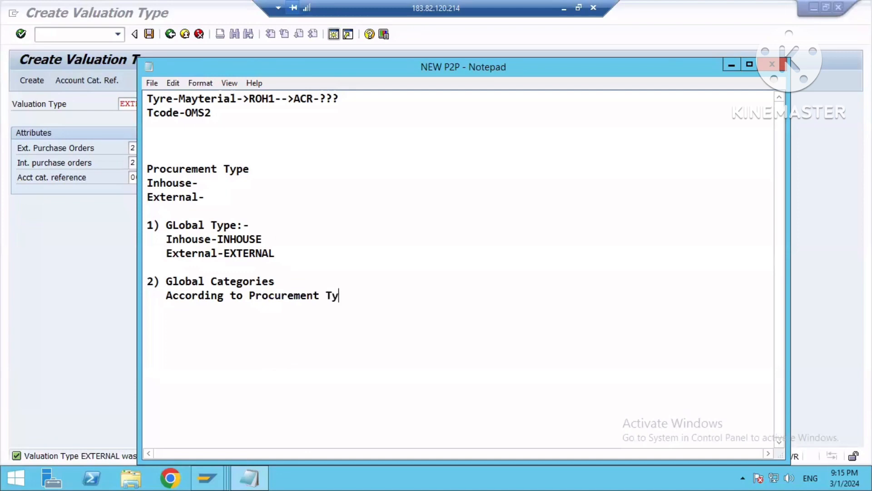
pyautogui.write('pe-')
pyautogui.moveTo(249, 295); pyautogui.dragTo(353, 295)
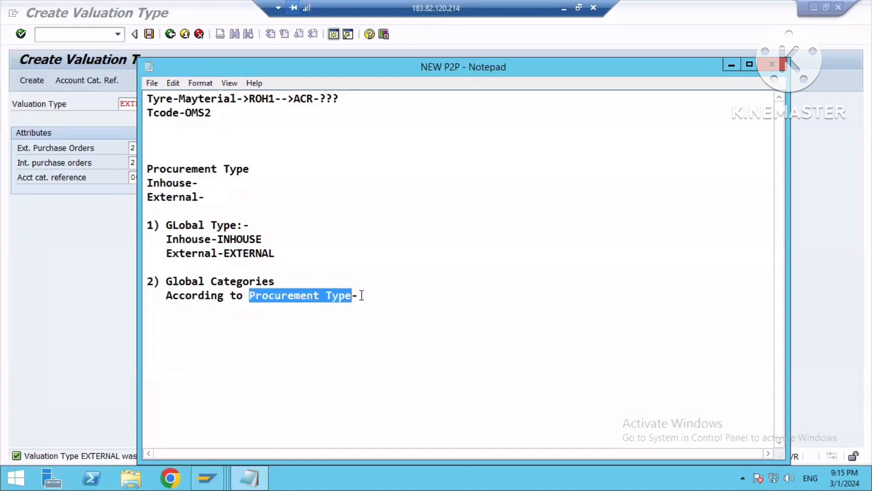
pyautogui.press('End')
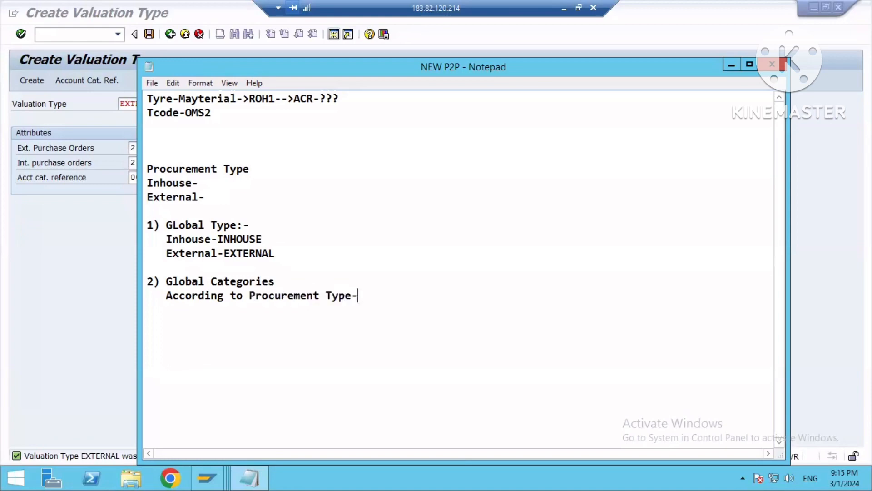
# Step: Add the line "Assign Valuation Type-->INTERNAL, EXTERNAL" as the second entry under Global Categories
pyautogui.press('Return')
pyautogui.write('Assign Valuation T')
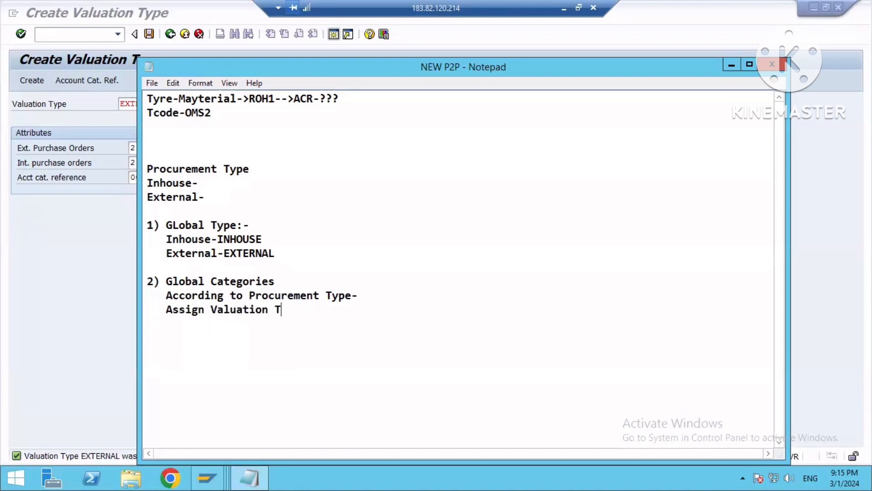
pyautogui.write('ye')
pyautogui.press('BackSpace')
pyautogui.write('-->INTERNAL, ')
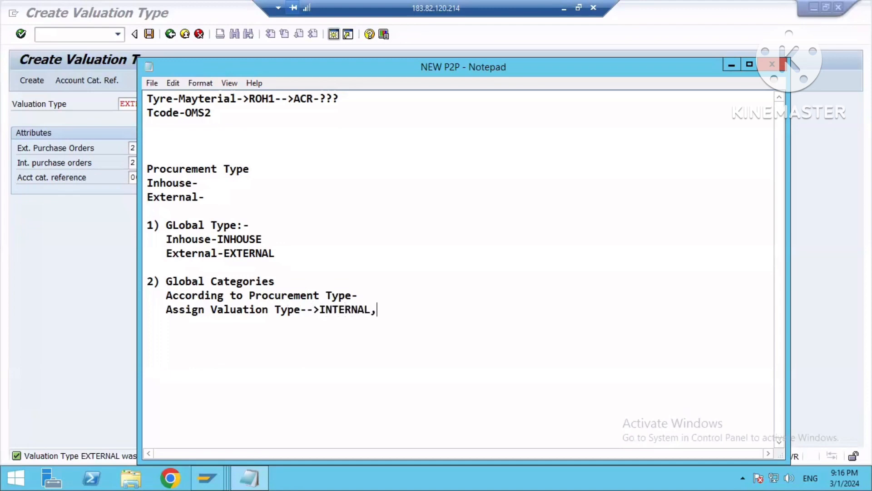
pyautogui.write('EXTERNAL')
# Step: Switch to SAP, save, return to the Global Valuation Types list and check the EXTERNAL and INHOUSE entries
pyautogui.click(732, 67)
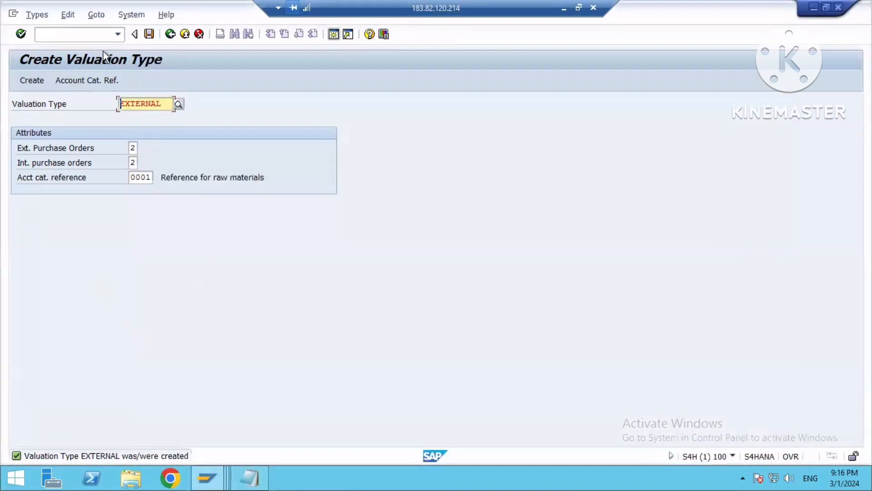
pyautogui.click(149, 34)
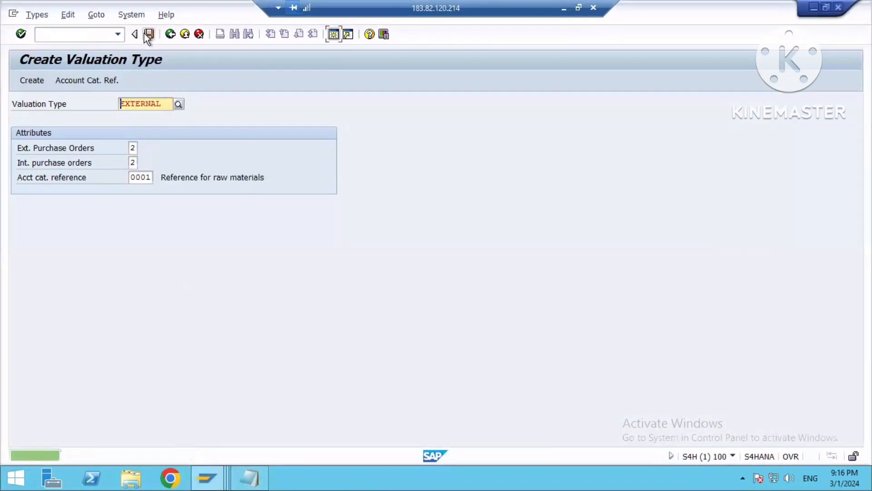
pyautogui.click(170, 35)
pyautogui.click(169, 35)
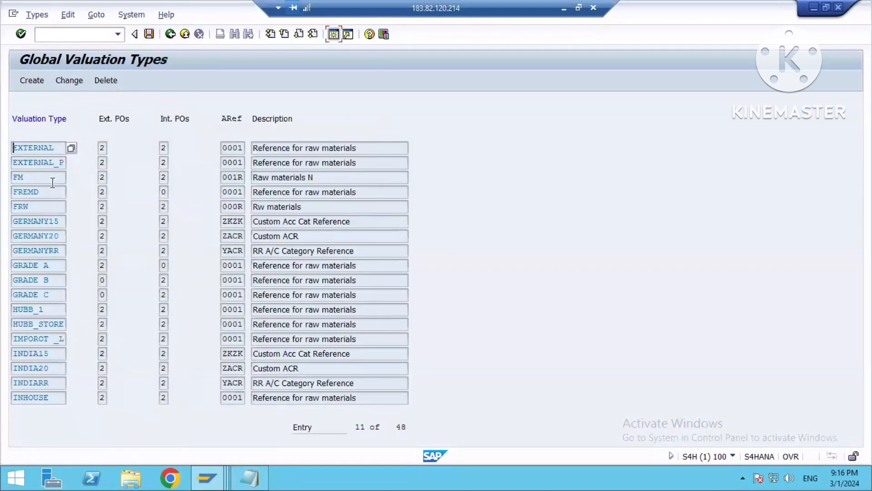
pyautogui.click(55, 146)
pyautogui.moveTo(66, 397); pyautogui.dragTo(7, 403)
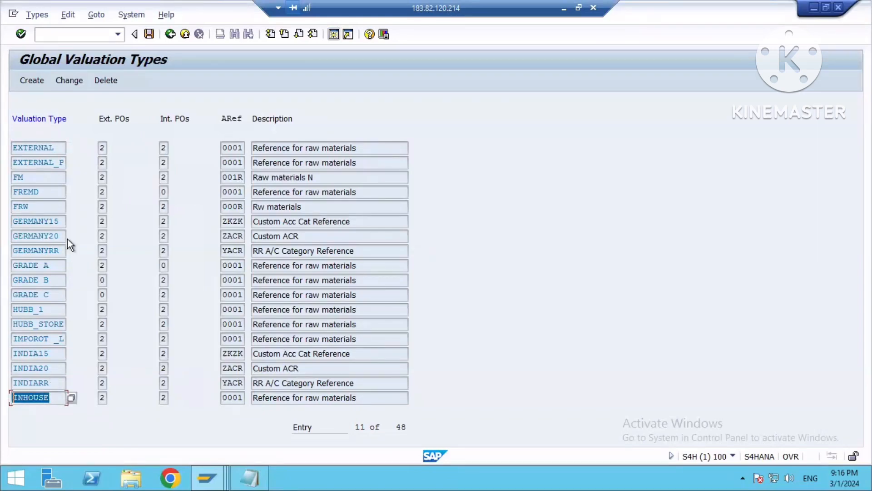
pyautogui.moveTo(60, 148); pyautogui.dragTo(10, 148)
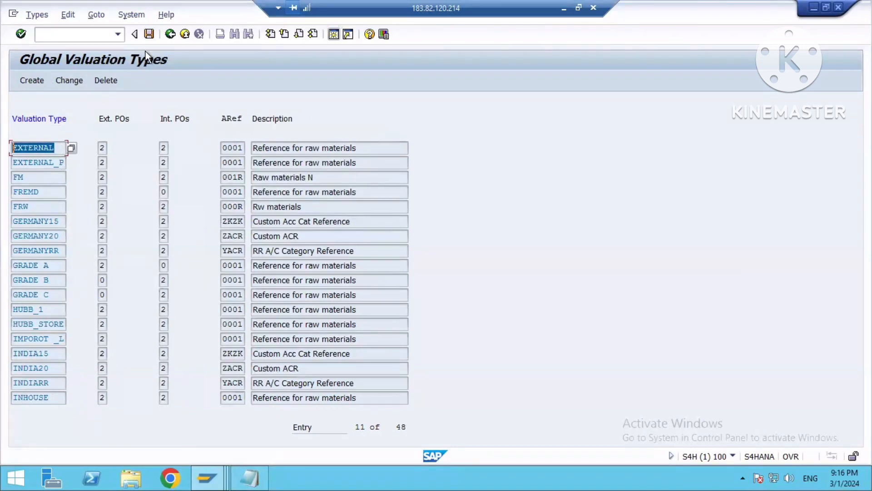
# Step: Save the global valuation types and open the Global Valuation Categories overview from the split valuation screen
pyautogui.click(149, 34)
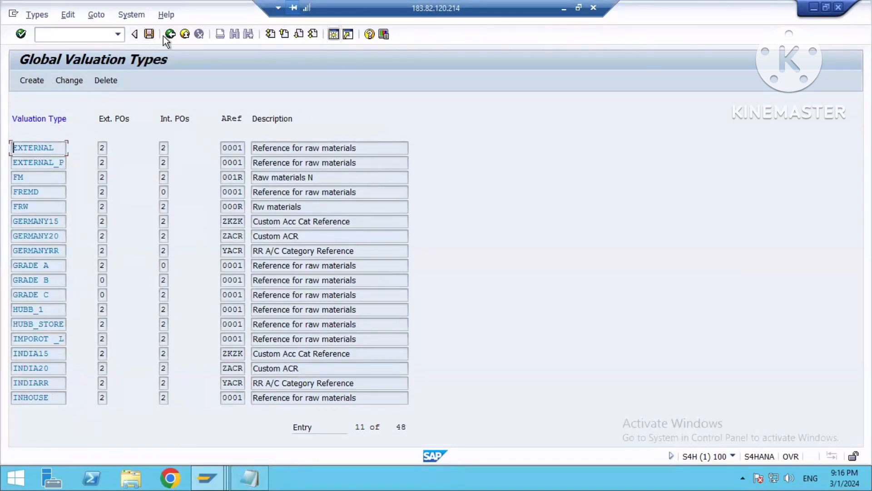
pyautogui.click(170, 35)
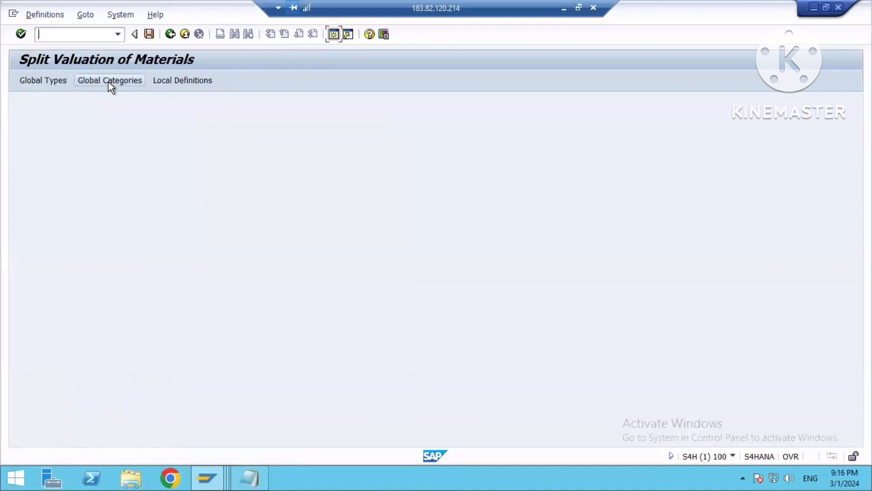
pyautogui.click(108, 82)
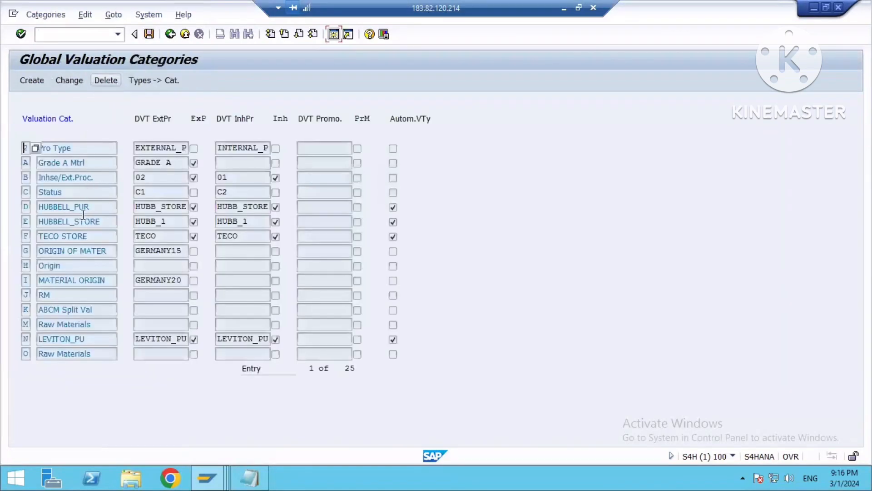
pyautogui.click(85, 221)
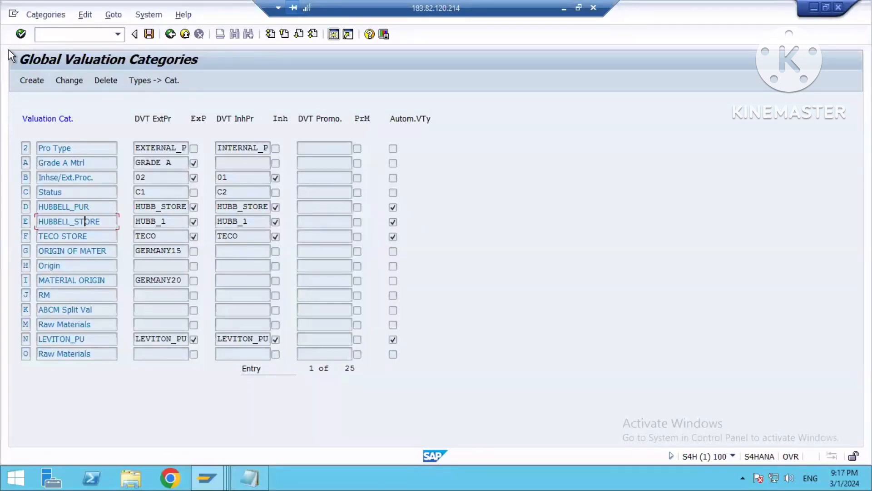
# Step: Start a new global valuation category, entering 5 as the category and "Procurement Typ" as its description
pyautogui.click(34, 78)
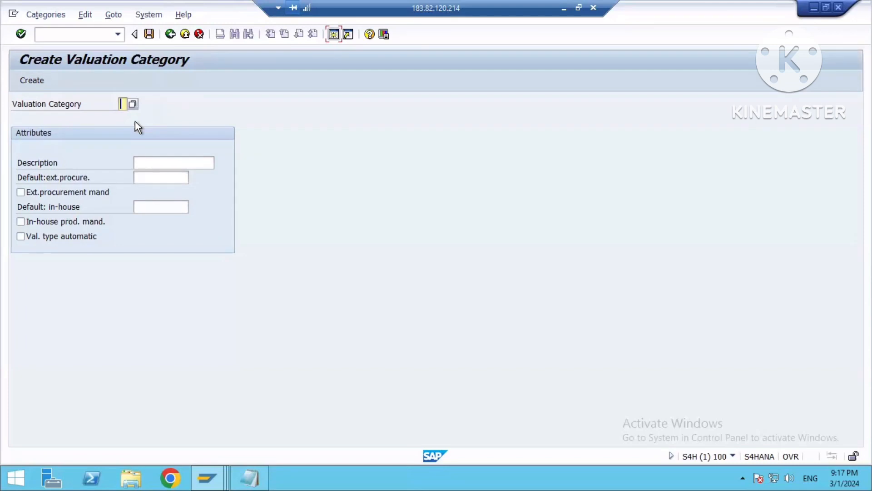
pyautogui.click(162, 166)
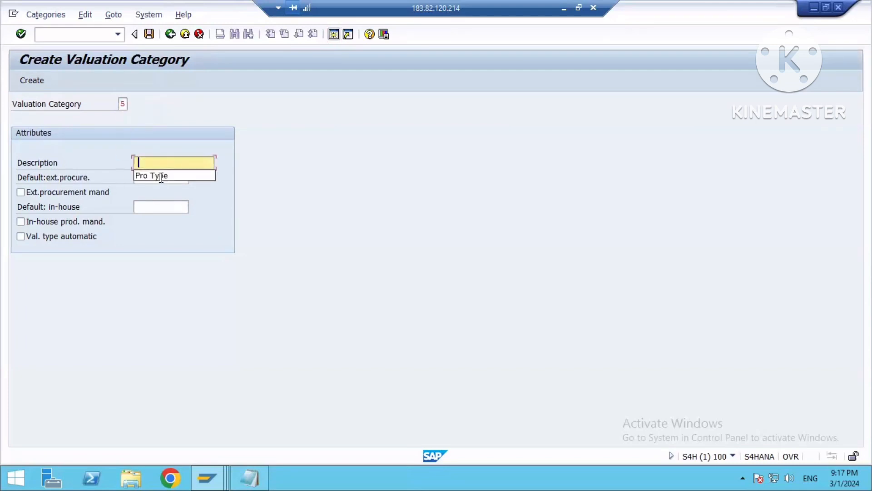
pyautogui.click(161, 177)
pyautogui.press('BackSpace')
pyautogui.press('BackSpace')
pyautogui.press('BackSpace')
pyautogui.press('BackSpace')
pyautogui.write('curement ')
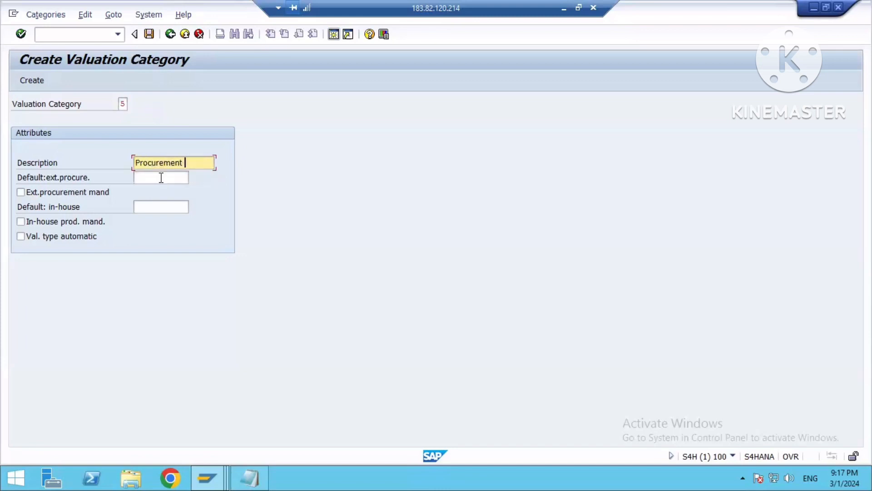
pyautogui.write('Typ')
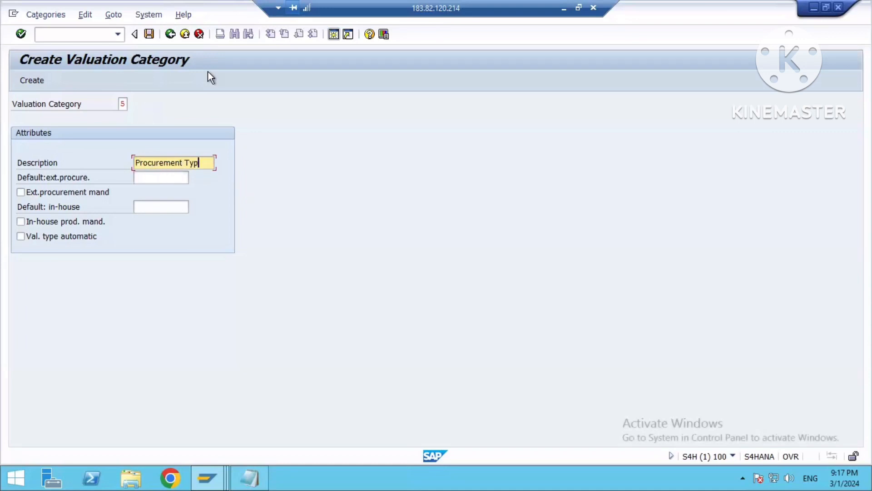
# Step: Copy EXTERNAL from the Global Type notes in Notepad and enter it in SAP as the default for external procurement
pyautogui.click(165, 177)
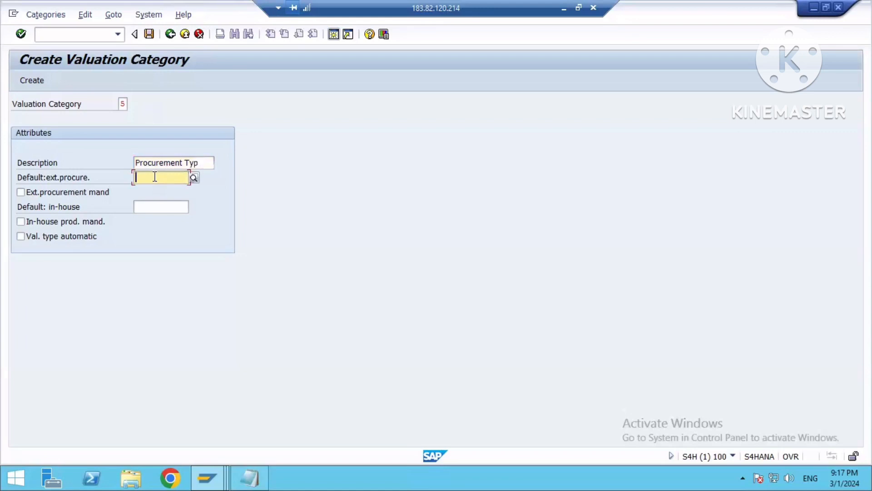
pyautogui.click(151, 205)
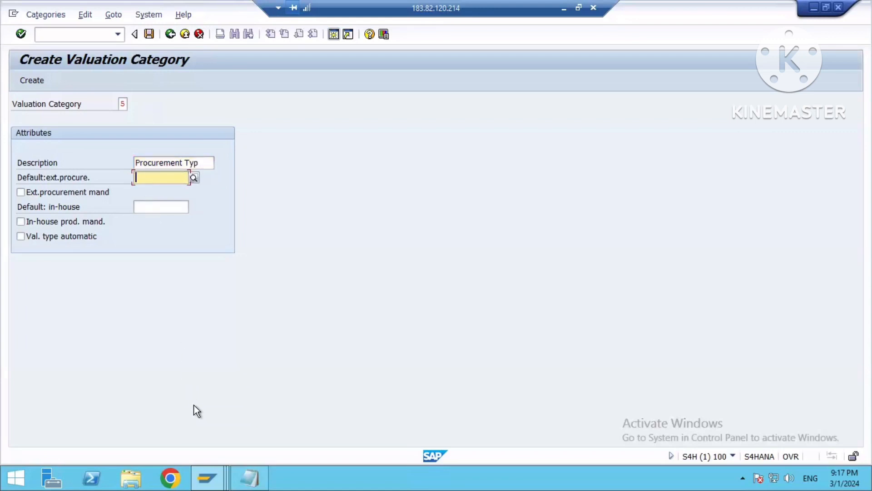
pyautogui.click(255, 478)
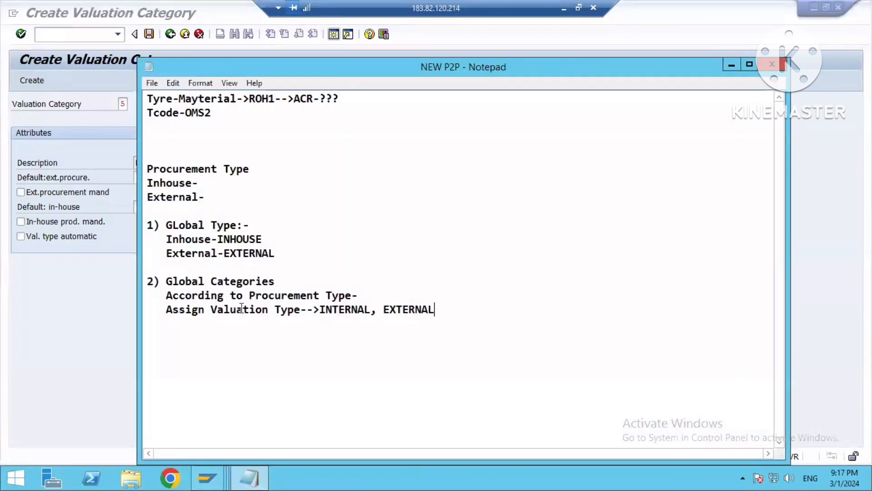
pyautogui.moveTo(173, 310); pyautogui.dragTo(294, 310)
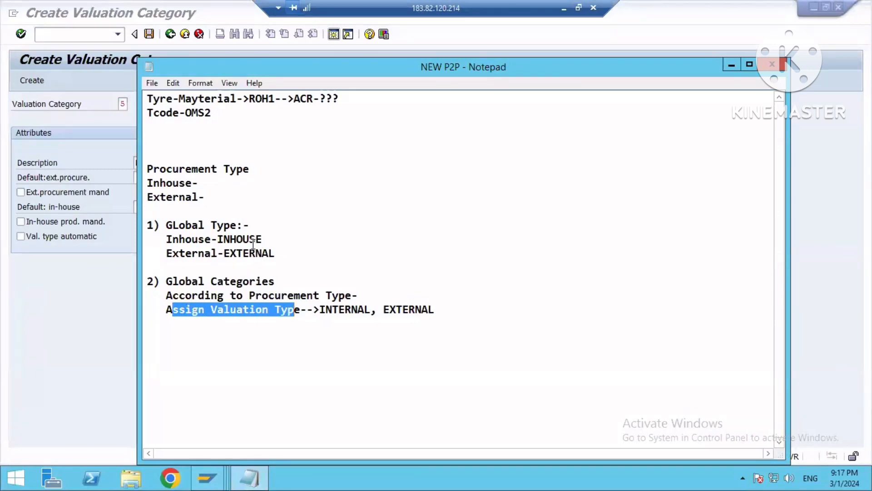
pyautogui.click(224, 235)
pyautogui.moveTo(217, 239); pyautogui.dragTo(256, 239)
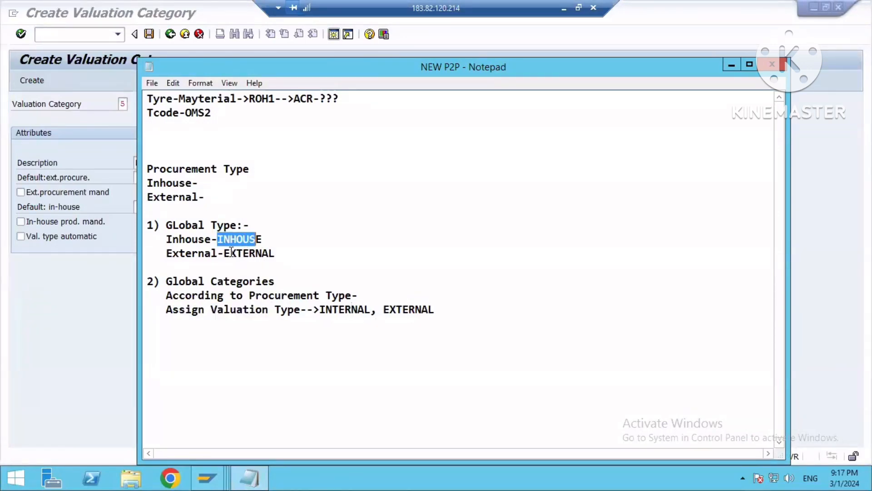
pyautogui.click(249, 253)
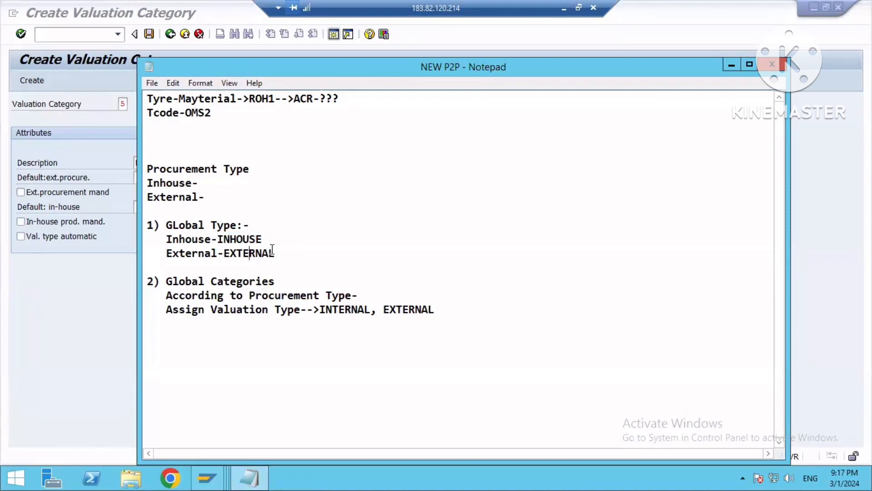
pyautogui.moveTo(224, 252); pyautogui.dragTo(275, 252)
pyautogui.hotkey('ctrl', 'c')
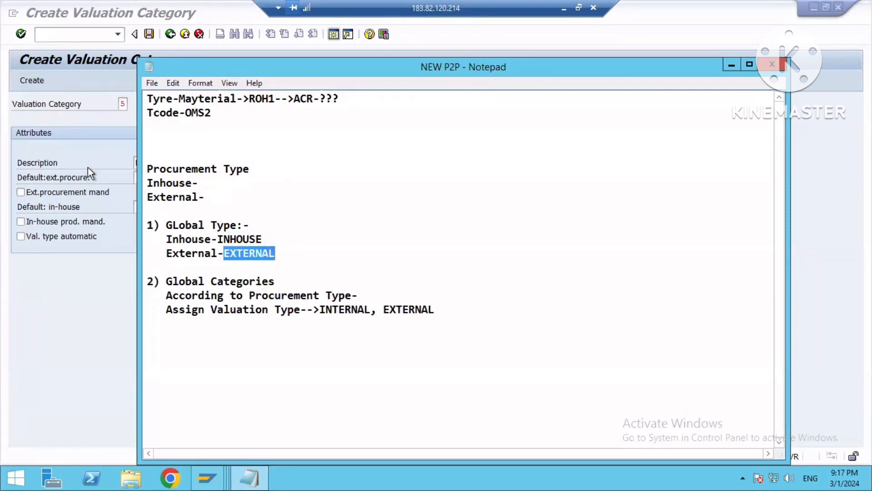
pyautogui.hotkey('alt', 'Tab')
pyautogui.click(152, 175)
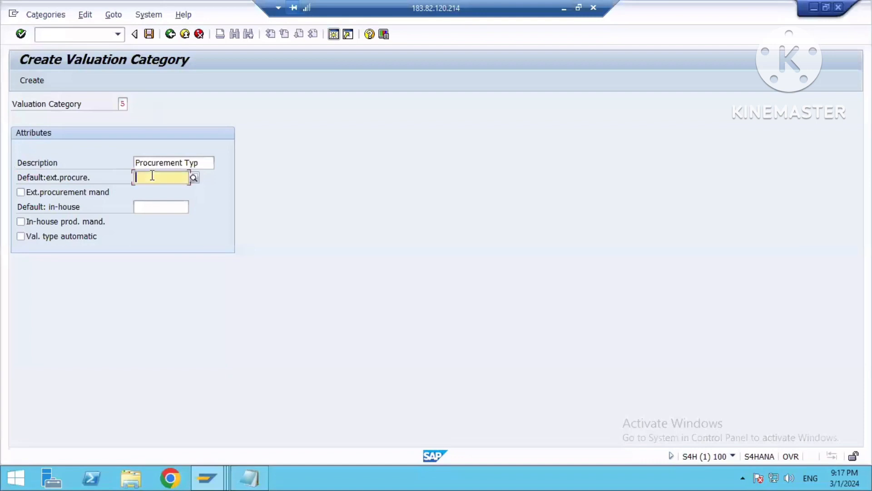
pyautogui.hotkey('ctrl', 'v')
# Step: Copy INHOUSE from the Notepad notes and enter it in SAP as the category's in-house default
pyautogui.hotkey('alt', 'Tab')
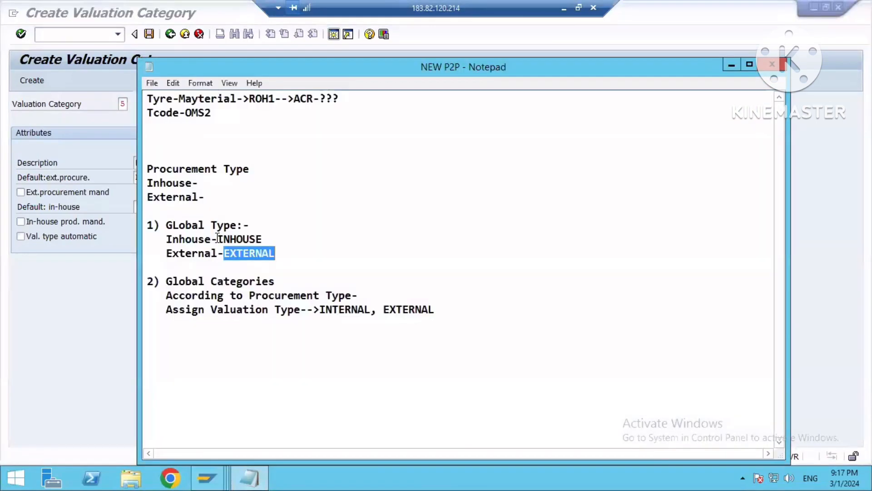
pyautogui.moveTo(267, 239); pyautogui.dragTo(217, 239)
pyautogui.hotkey('ctrl', 'c')
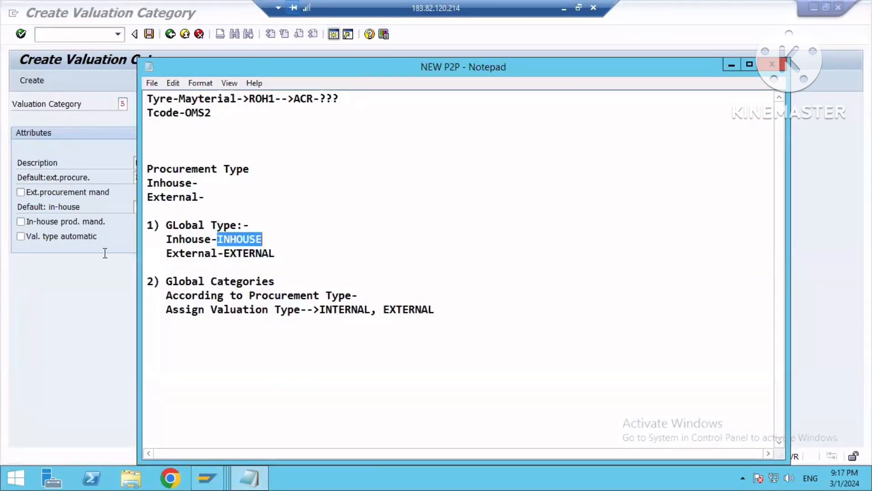
pyautogui.hotkey('alt', 'Tab')
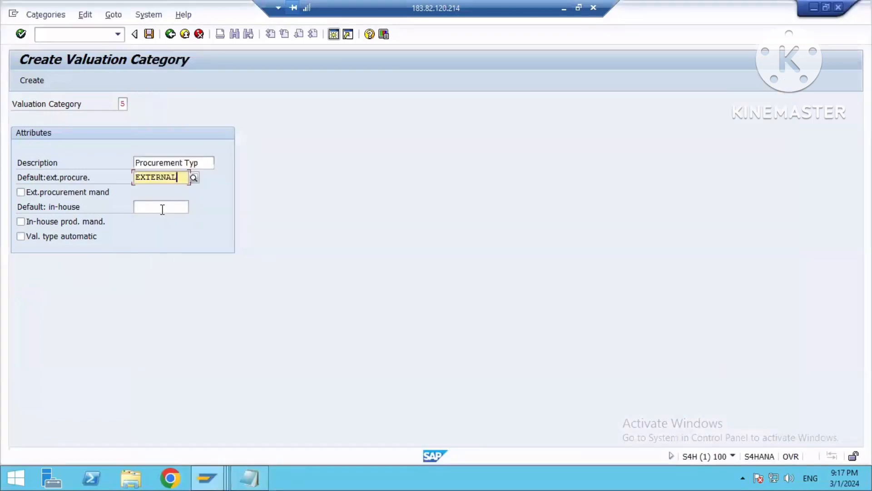
pyautogui.click(162, 209)
pyautogui.hotkey('ctrl', 'v')
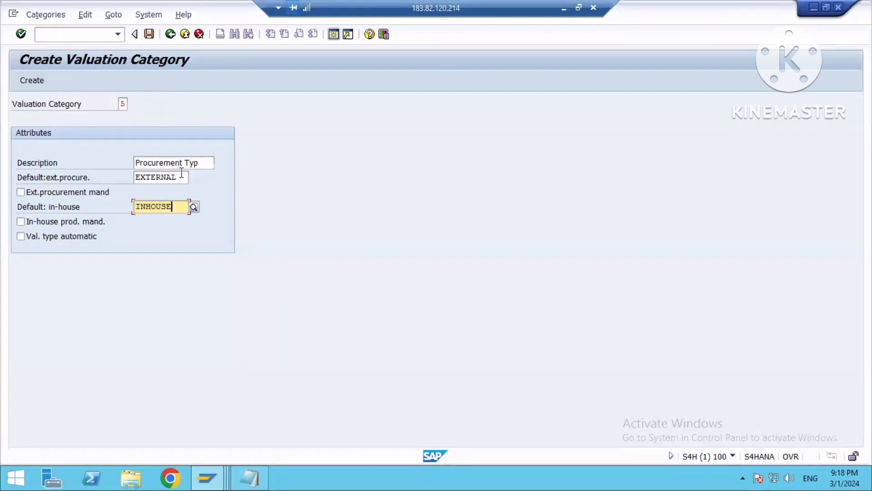
# Step: Glance at the notes in Notepad, return to SAP and create valuation category 5 with the entered attributes
pyautogui.moveTo(208, 163); pyautogui.dragTo(113, 161)
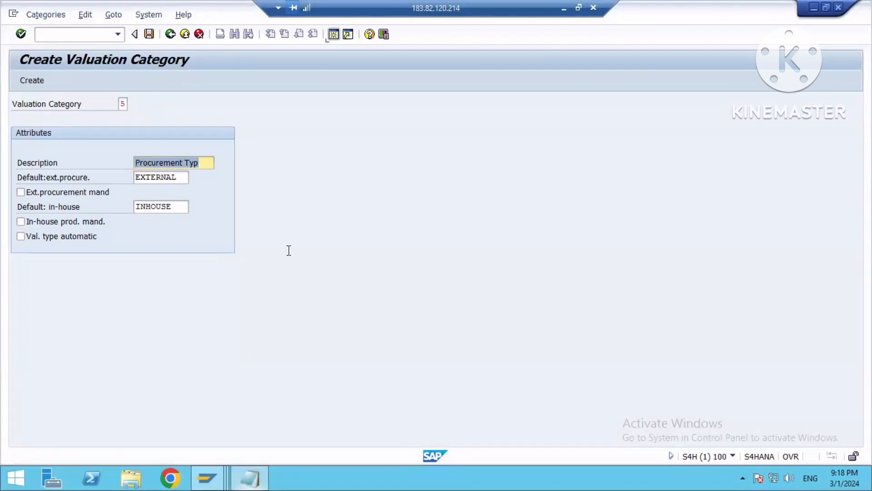
pyautogui.hotkey('alt', 'Tab')
pyautogui.moveTo(590, 253); pyautogui.dragTo(591, 186)
pyautogui.click(591, 228)
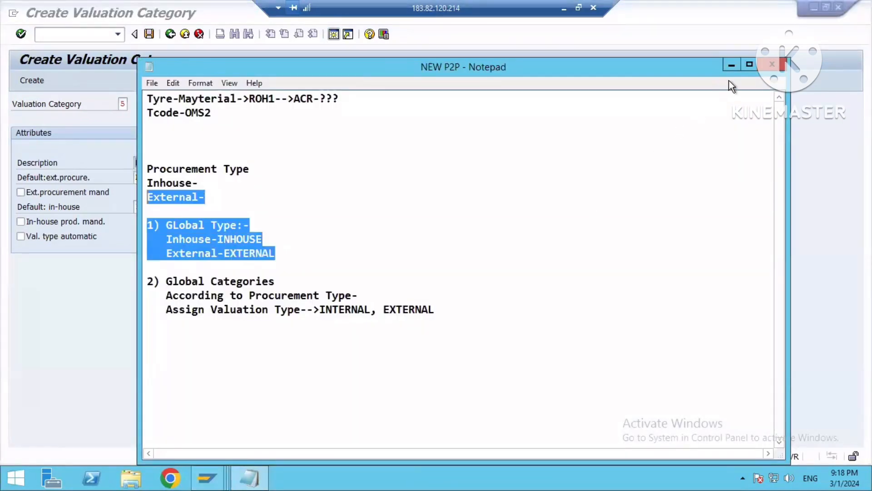
pyautogui.click(732, 65)
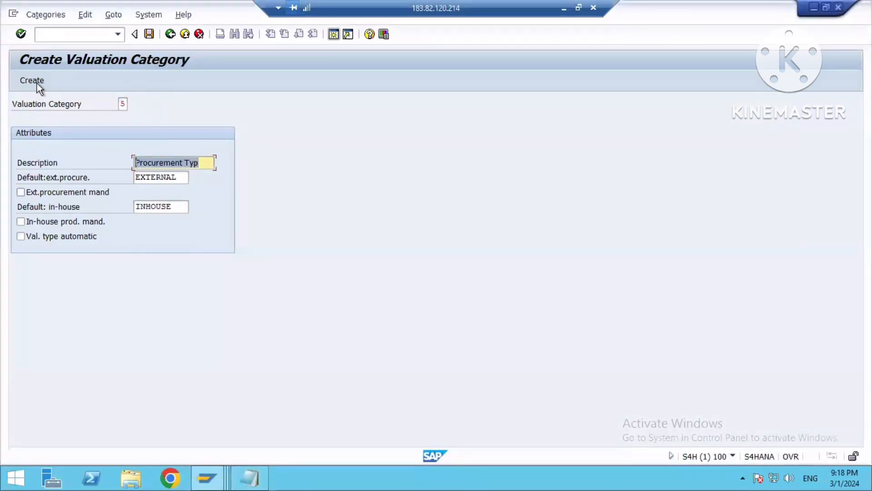
pyautogui.click(36, 83)
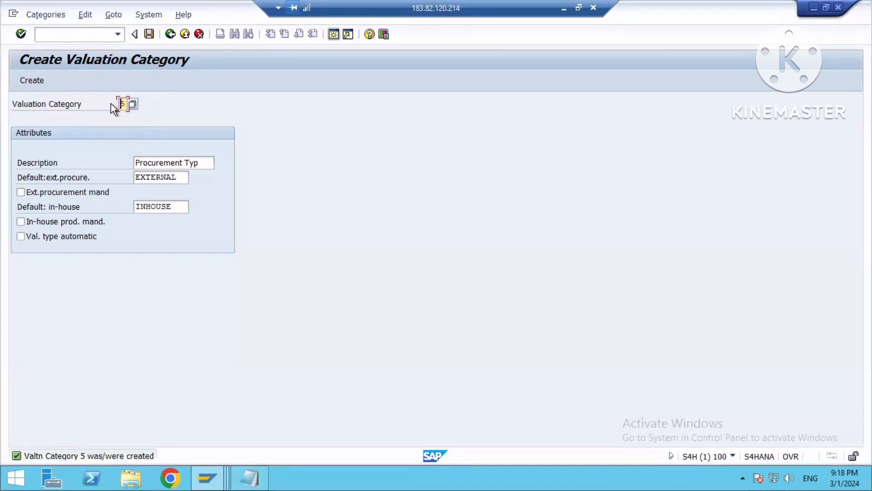
# Step: Append "5->Procurement Typ" to the "According to Procurement Type-" line in Notepad, copying the description from SAP, and return to SAP
pyautogui.click(249, 477)
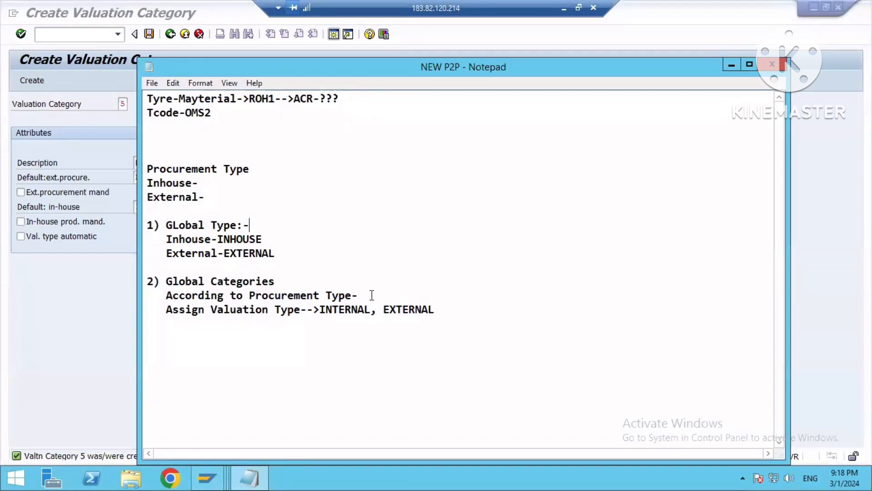
pyautogui.click(371, 296)
pyautogui.write('5->')
pyautogui.click(115, 166)
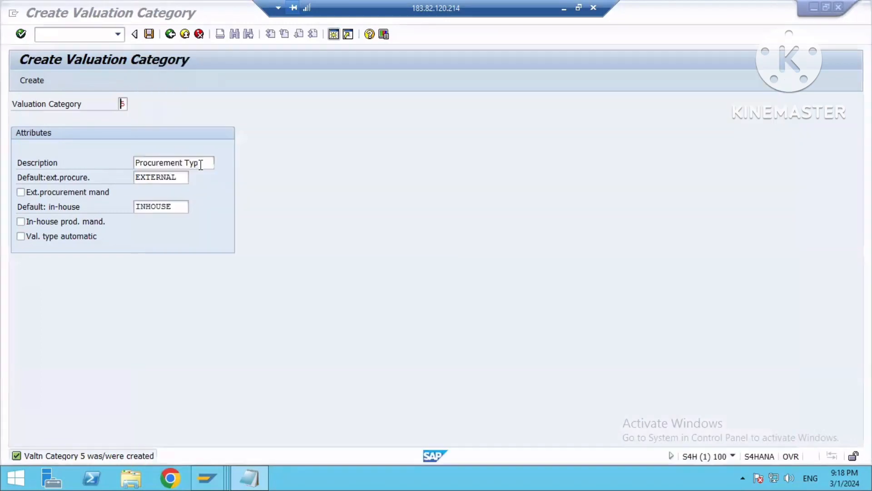
pyautogui.moveTo(199, 164); pyautogui.dragTo(129, 163)
pyautogui.hotkey('ctrl', 'c')
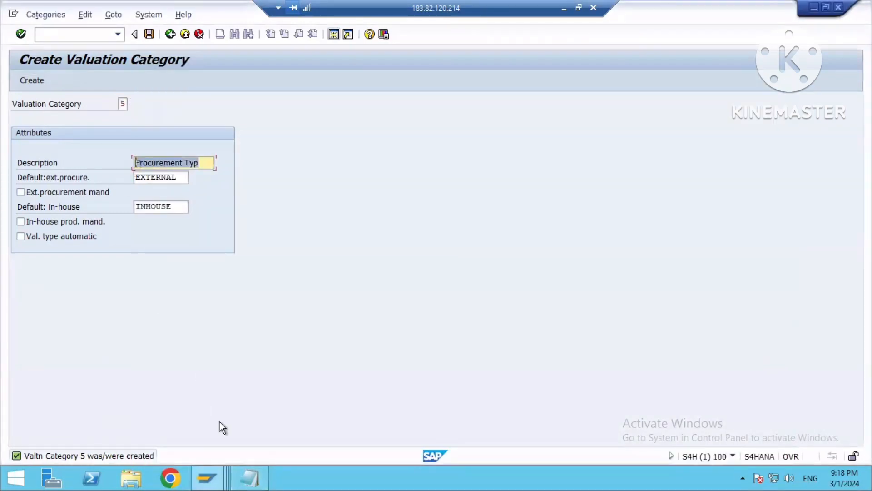
pyautogui.click(249, 477)
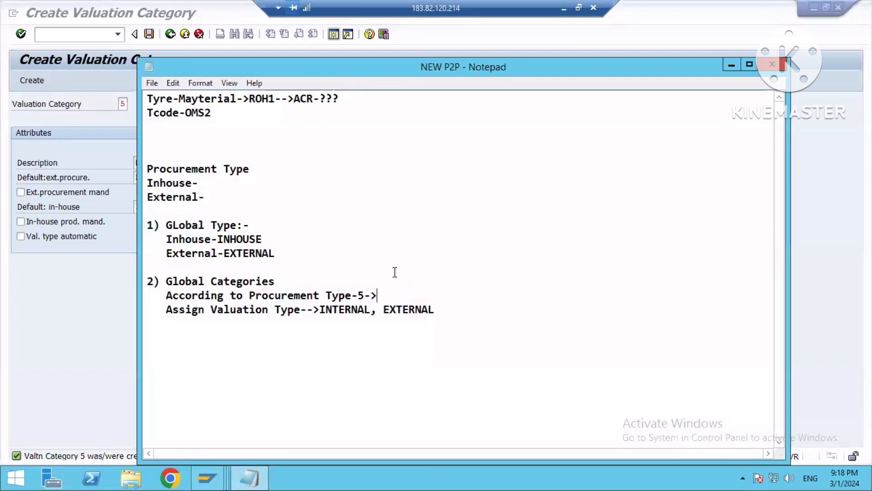
pyautogui.hotkey('ctrl', 'v')
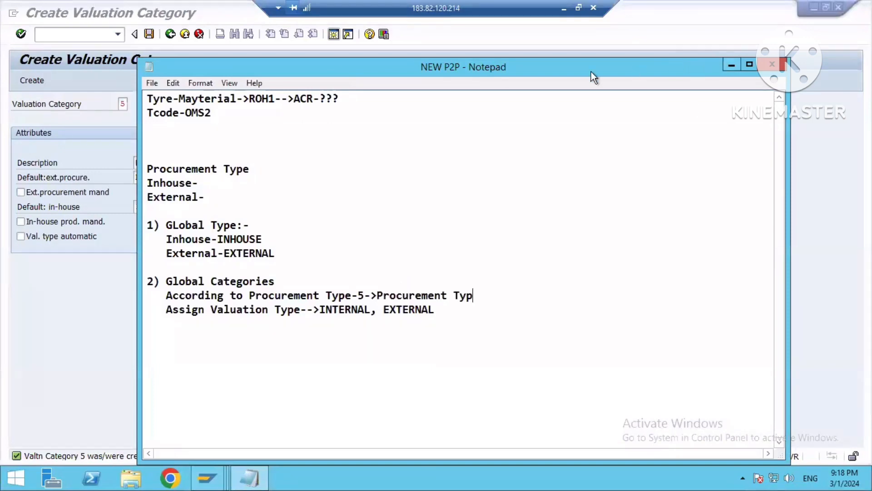
pyautogui.click(250, 473)
pyautogui.hotkey('alt', 'Tab')
pyautogui.click(443, 313)
pyautogui.click(730, 65)
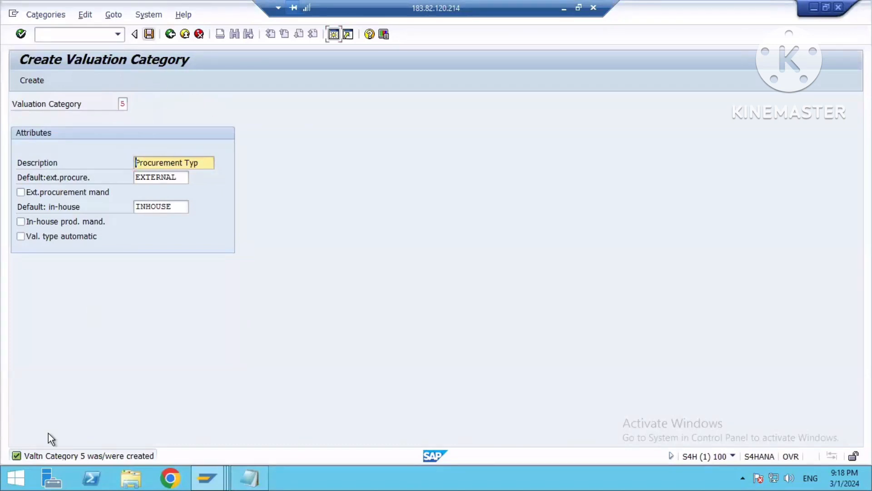
# Step: Save valuation category 5 and check its entry in the Global Valuation Categories overview before returning to the split valuation screen
pyautogui.click(148, 34)
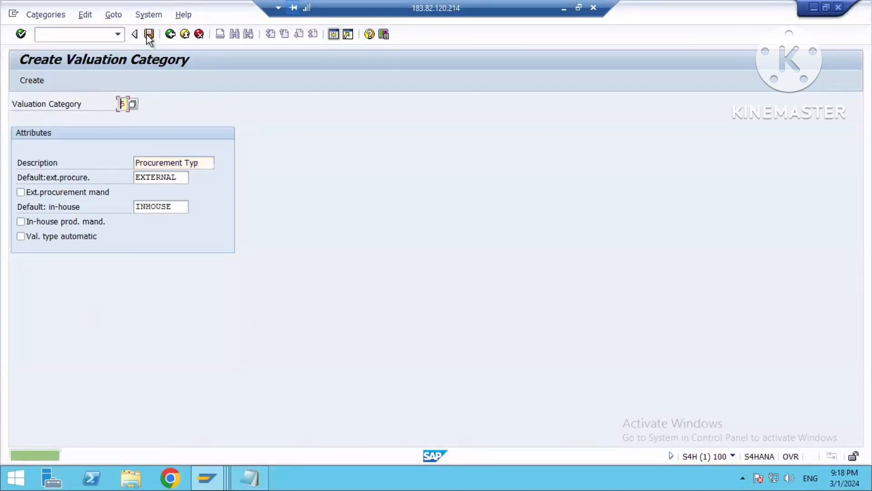
pyautogui.click(170, 35)
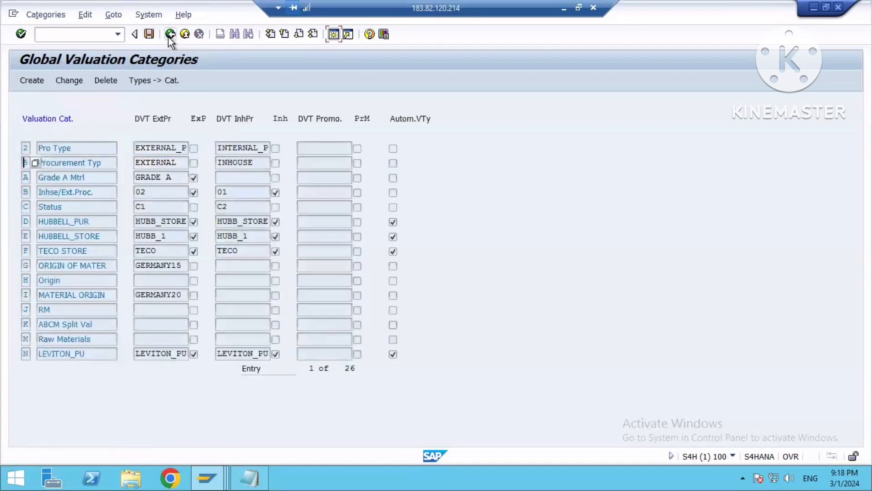
pyautogui.click(101, 163)
pyautogui.press('Tab')
pyautogui.press('Tab')
pyautogui.press('Tab')
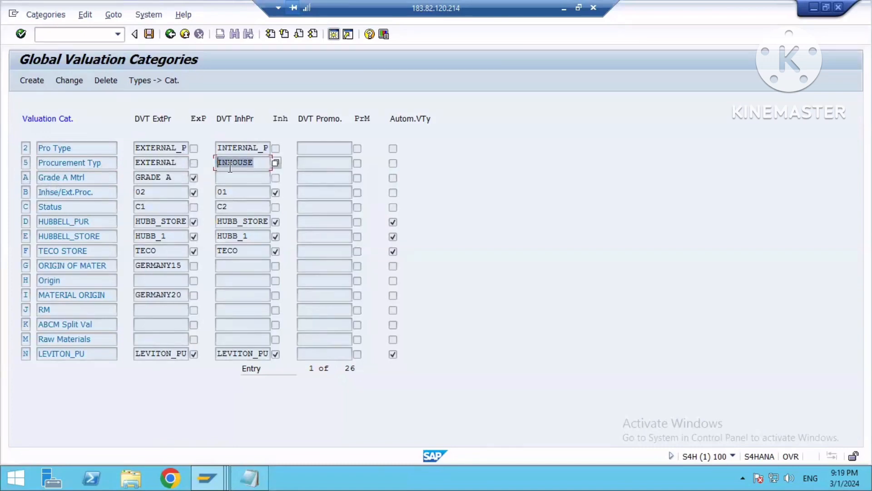
pyautogui.click(149, 35)
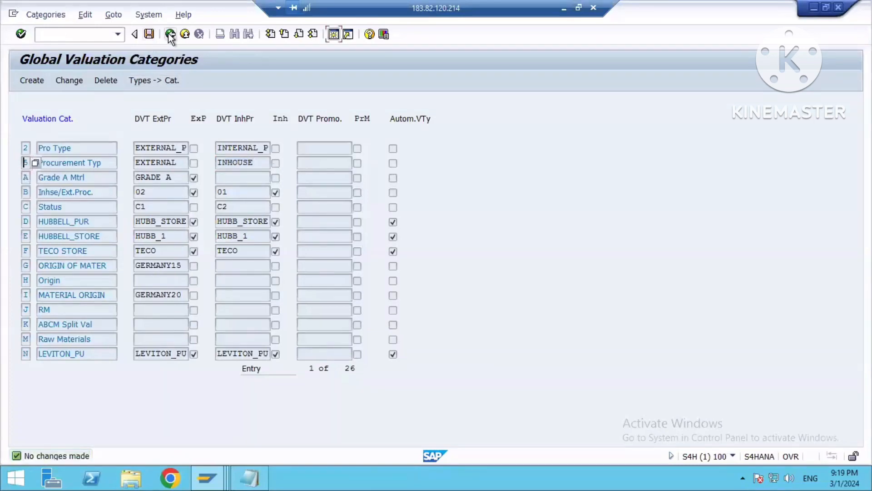
pyautogui.click(171, 35)
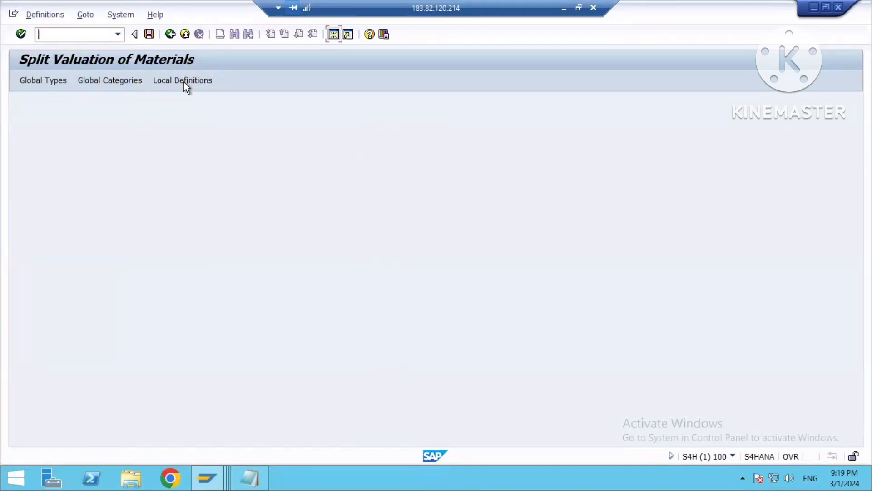
# Step: Switch to Notepad and add the heading "3)Local Defination" with the line "Active split Vlaution for Plant" below the Global Categories notes
pyautogui.click(251, 477)
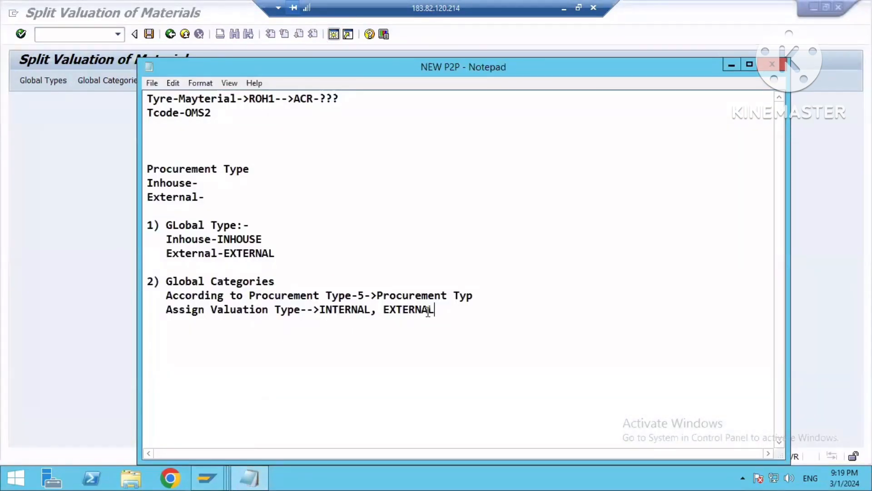
pyautogui.press('Return')
pyautogui.press('Return')
pyautogui.write('3)Local ')
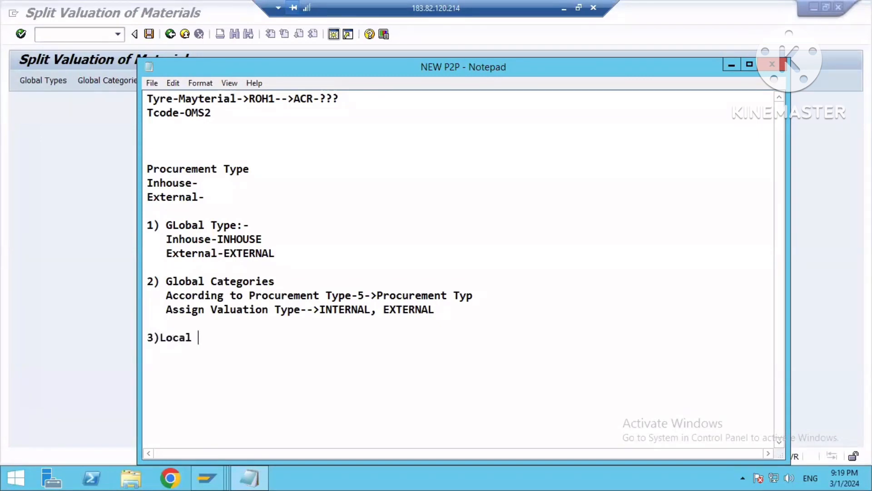
pyautogui.write('Definatio')
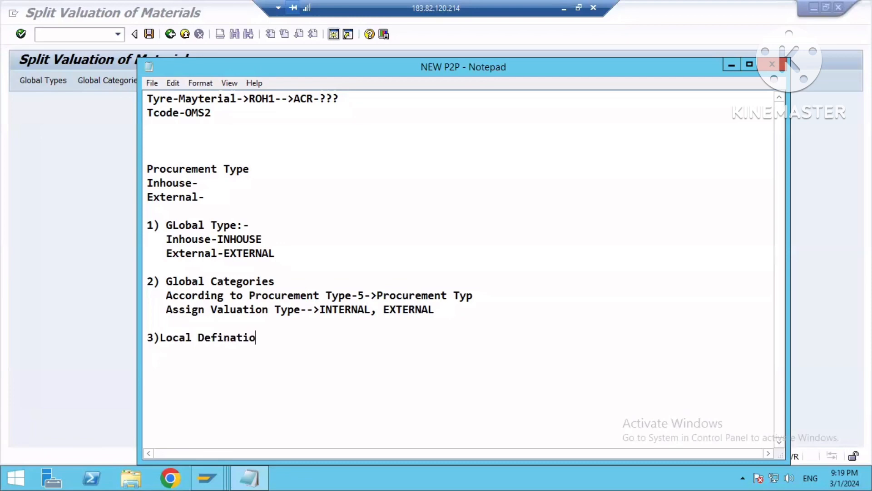
pyautogui.write('n')
pyautogui.press('Return')
pyautogui.write('Actu')
pyautogui.press('BackSpace')
pyautogui.write('ive split ')
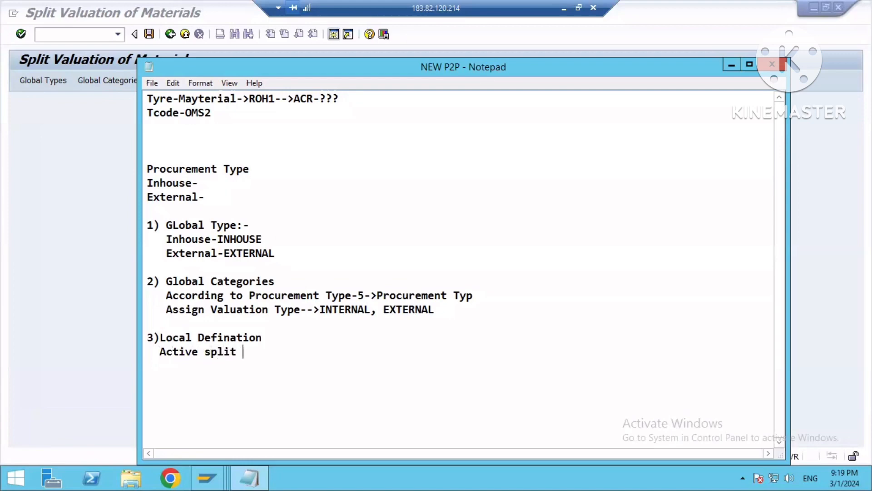
pyautogui.write('Vlaution for Plant')
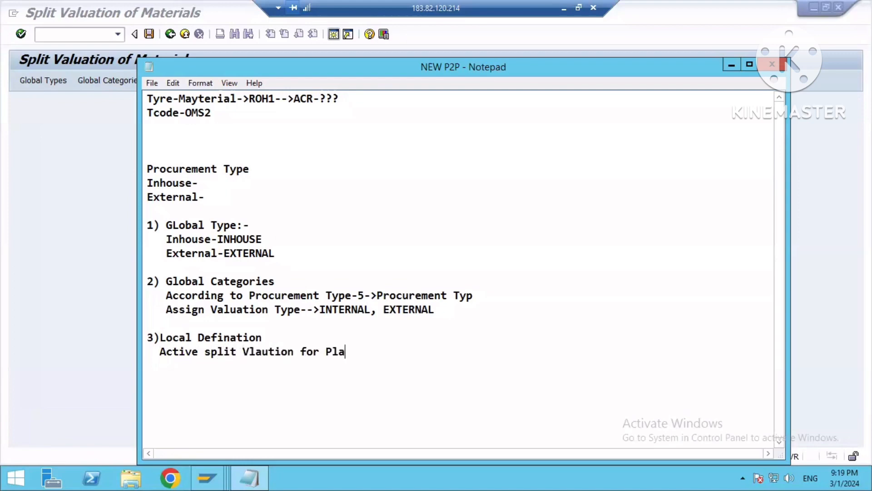
# Step: Replace the question marks after "ACR-" in the first note line with "0001-->1710 Plant"
pyautogui.click(344, 96)
pyautogui.press('BackSpace')
pyautogui.press('BackSpace')
pyautogui.press('BackSpace')
pyautogui.write('0001-->171')
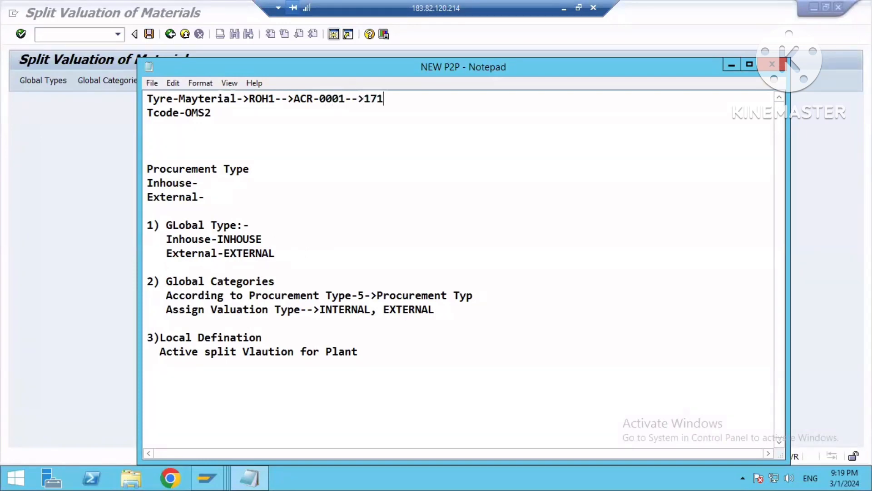
pyautogui.write('0 Plant')
# Step: Append 1710 to the plant line under Local Defination and return to the SAP split valuation screen
pyautogui.click(368, 341)
pyautogui.write('1710')
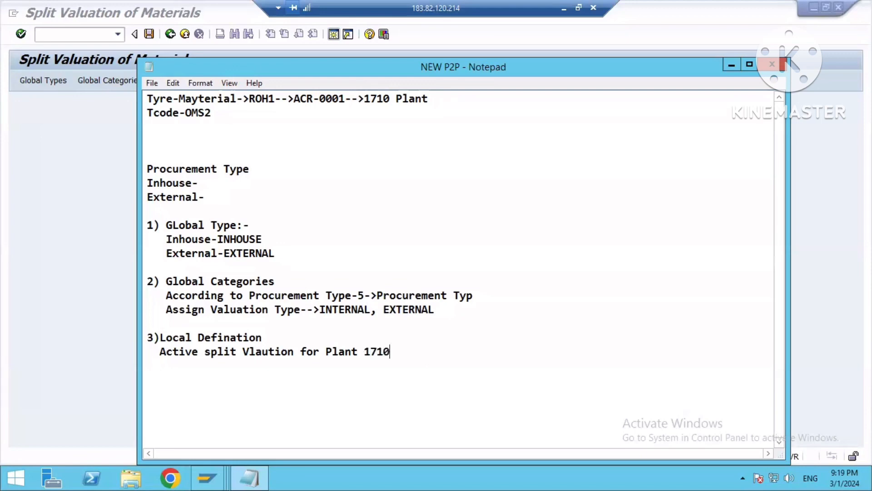
pyautogui.click(740, 64)
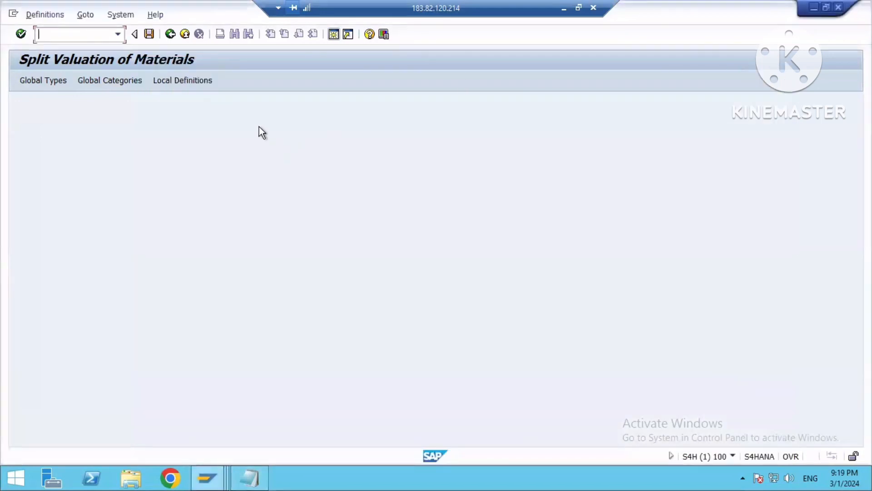
# Step: Open the local definitions, find and select plant 1710, and open its allocation of valuation categories
pyautogui.click(177, 81)
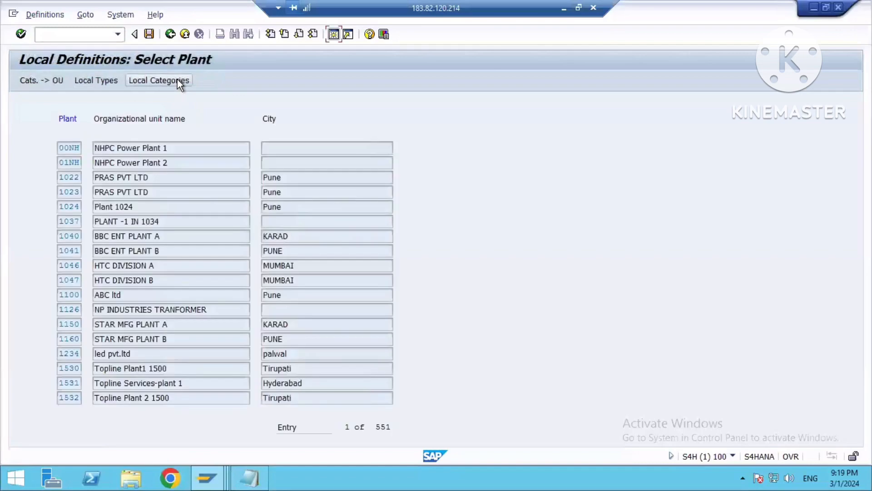
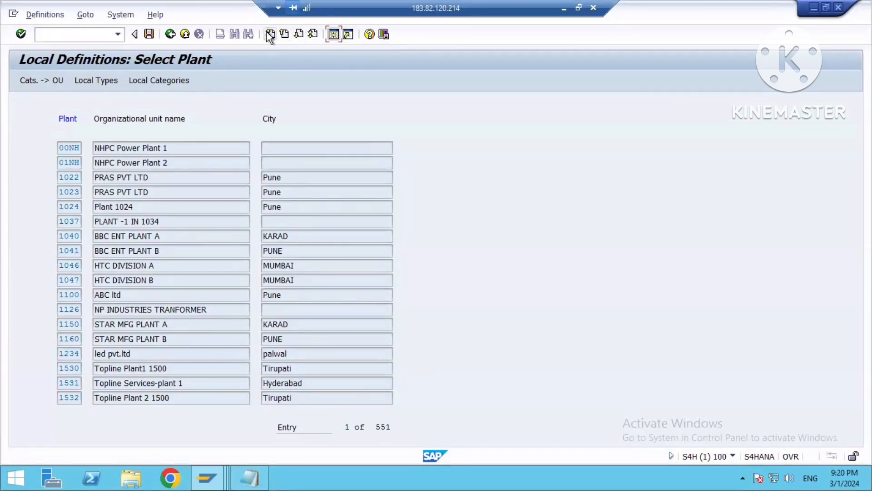
pyautogui.click(300, 34)
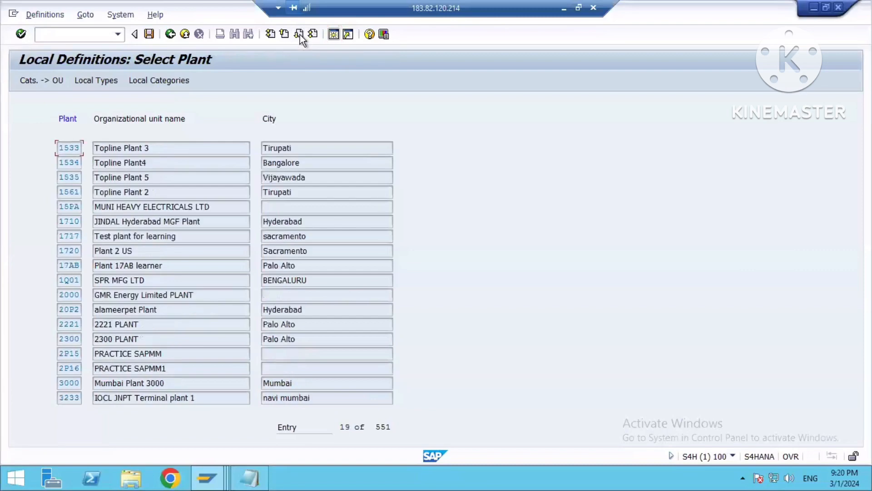
pyautogui.click(300, 34)
pyautogui.click(73, 222)
pyautogui.click(42, 83)
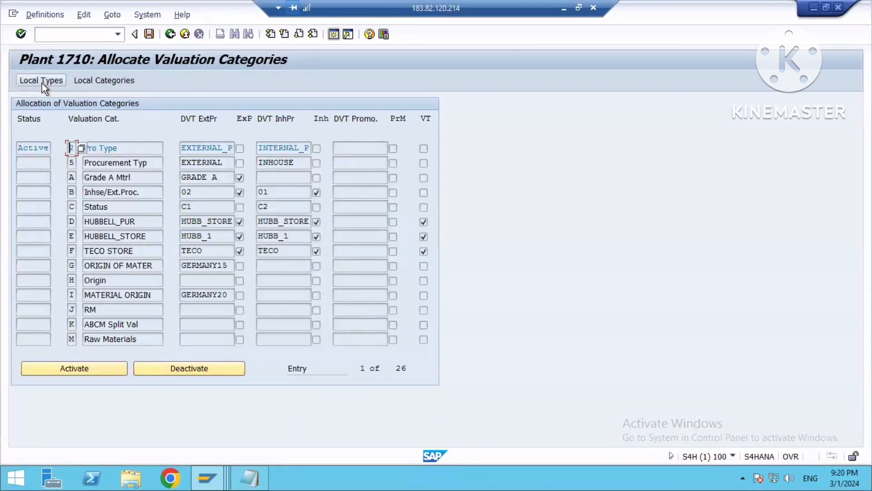
# Step: Compare the Procurement Typ category in the plant 1710 allocation with the Global Categories line in the Notepad notes, returning to SAP
pyautogui.click(131, 206)
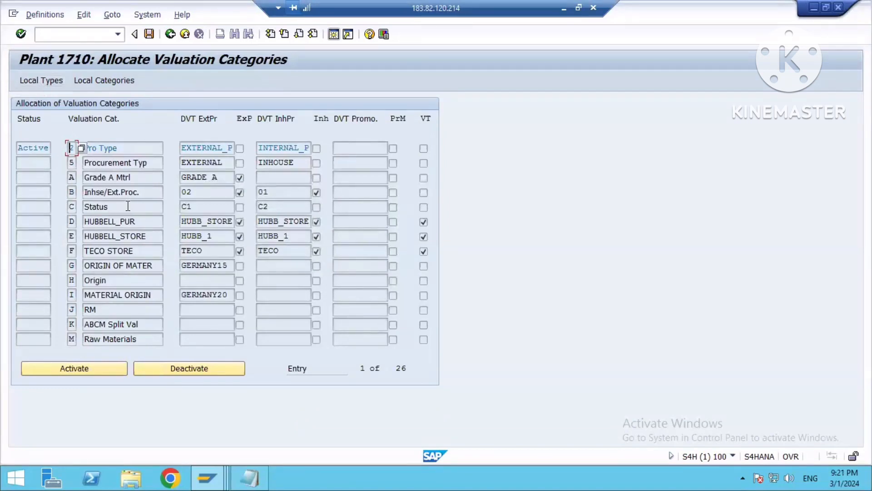
pyautogui.click(133, 149)
pyautogui.moveTo(149, 165); pyautogui.dragTo(81, 164)
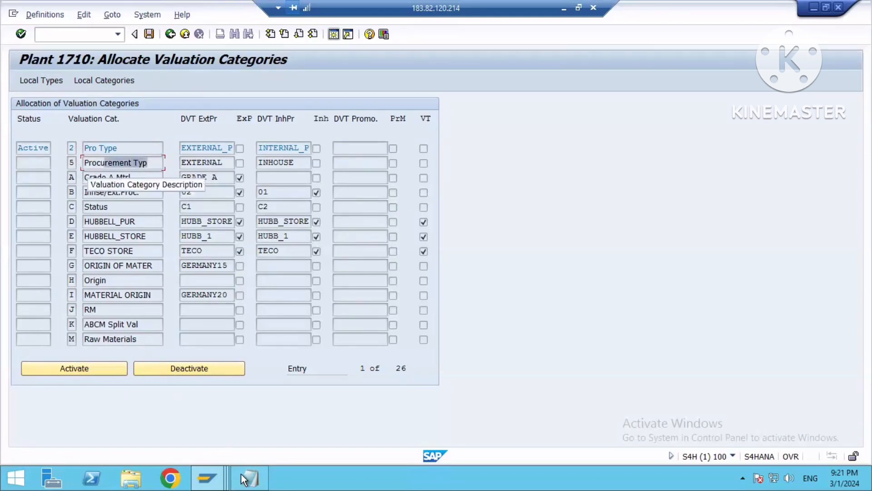
pyautogui.hotkey('alt', 'Tab')
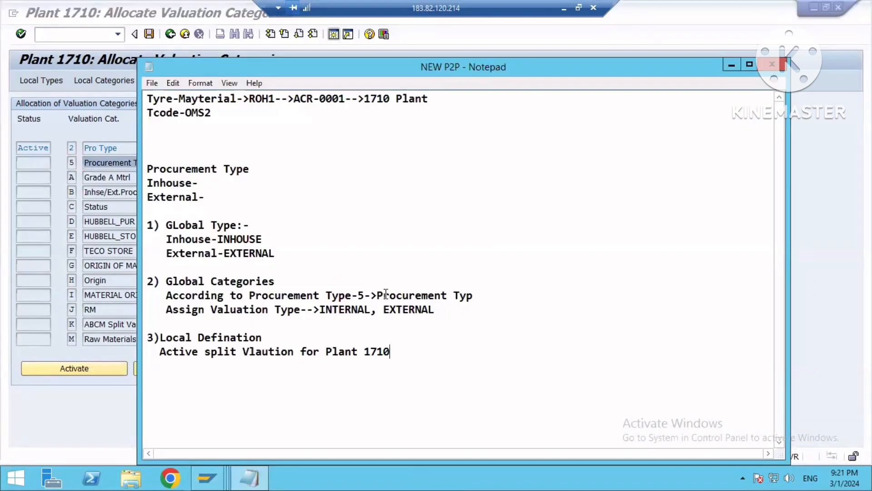
pyautogui.moveTo(351, 295); pyautogui.dragTo(473, 295)
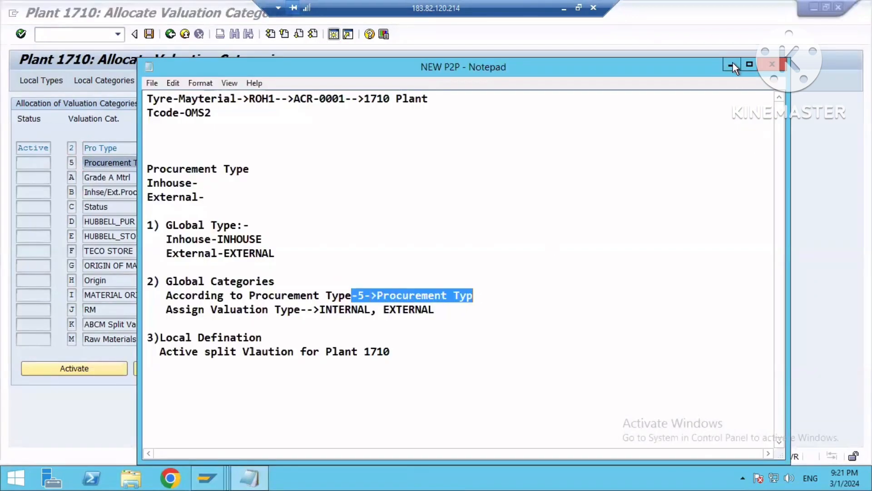
pyautogui.click(59, 209)
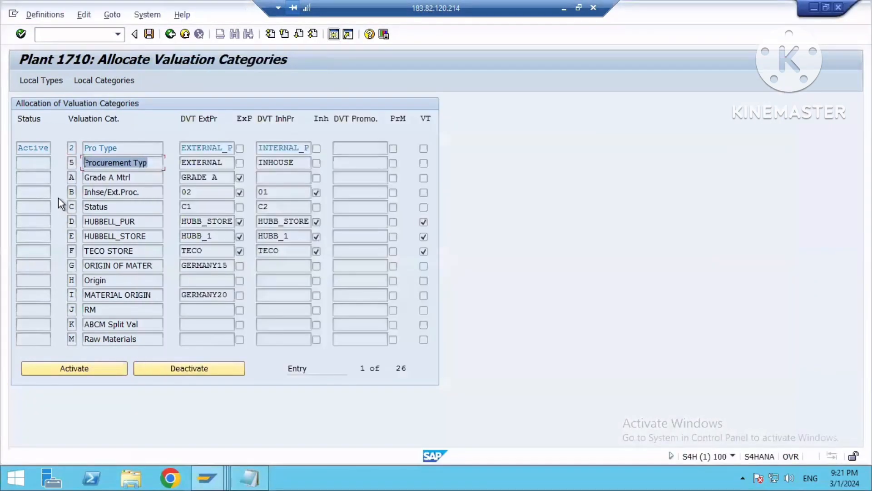
# Step: Activate valuation category 5 (Procurement Typ) for plant 1710 and deactivate category 2 (Pro Type)
pyautogui.click(128, 161)
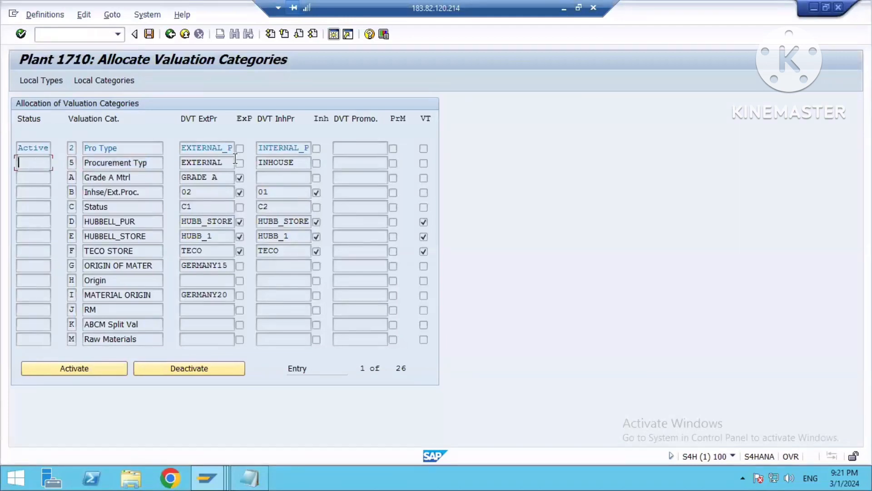
pyautogui.click(100, 163)
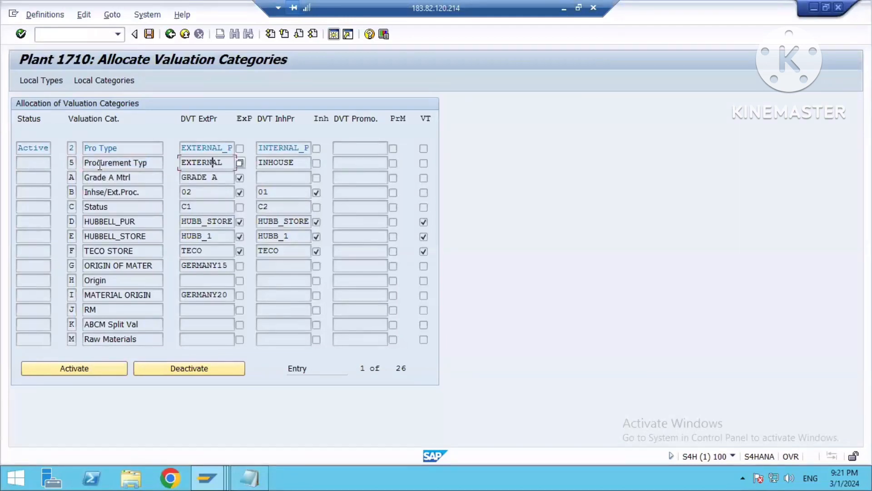
pyautogui.click(89, 369)
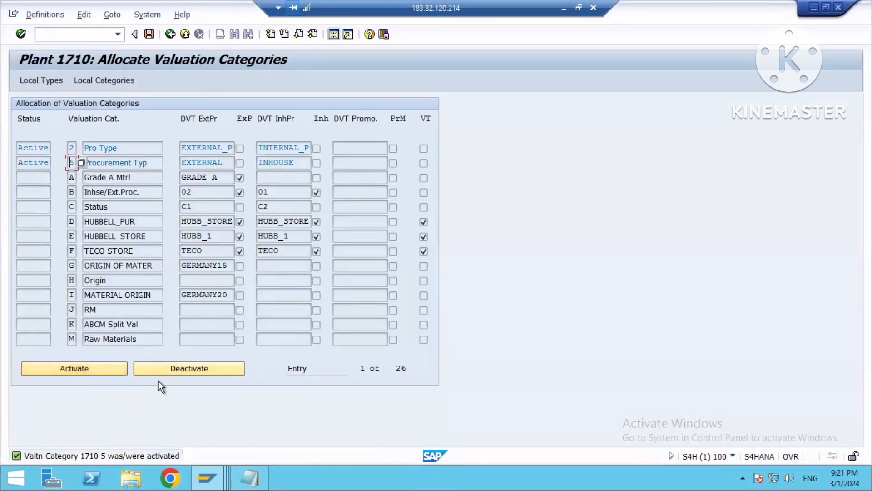
pyautogui.click(170, 368)
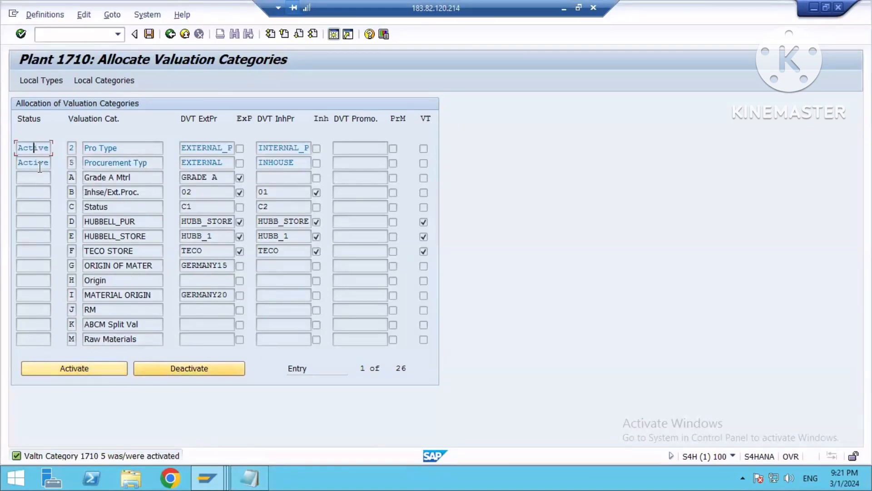
# Step: Deactivate the Procurement Typ category for plant 1710 and activate it again
pyautogui.click(113, 164)
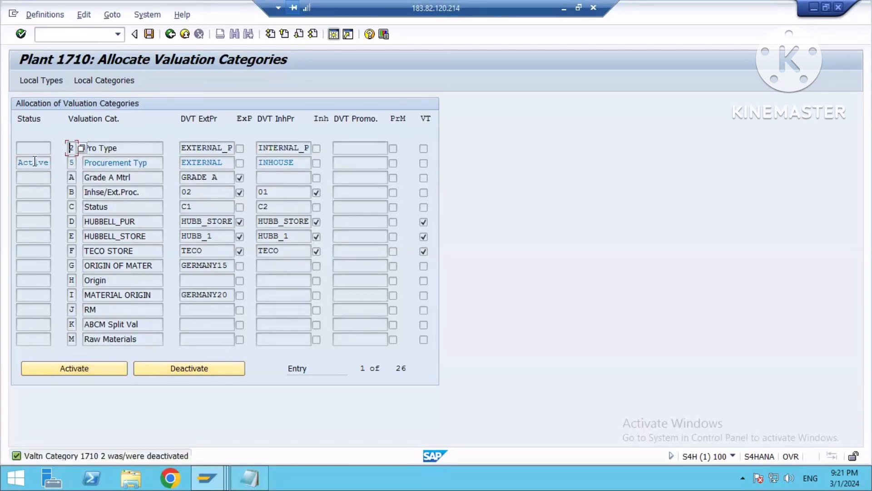
pyautogui.click(205, 367)
pyautogui.click(184, 367)
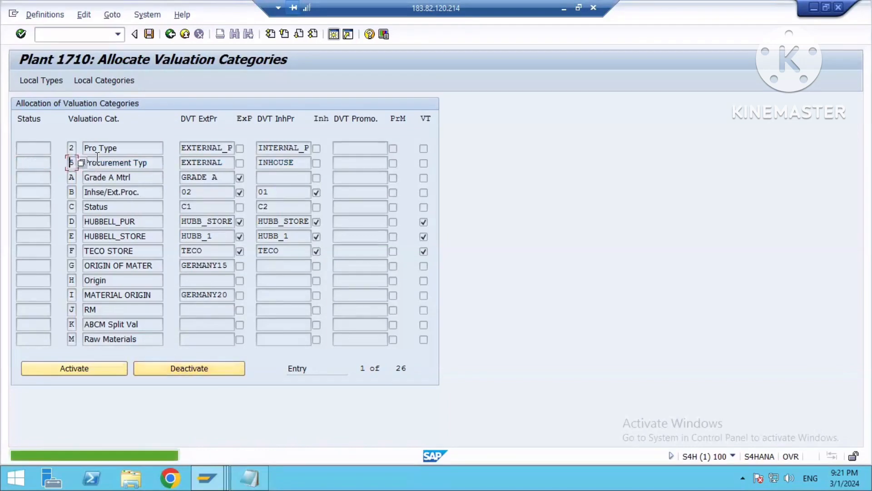
pyautogui.click(135, 208)
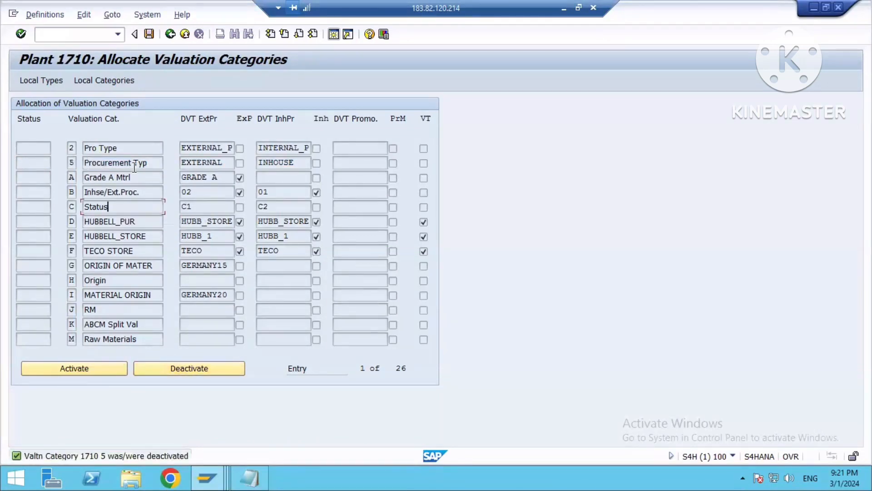
pyautogui.click(97, 162)
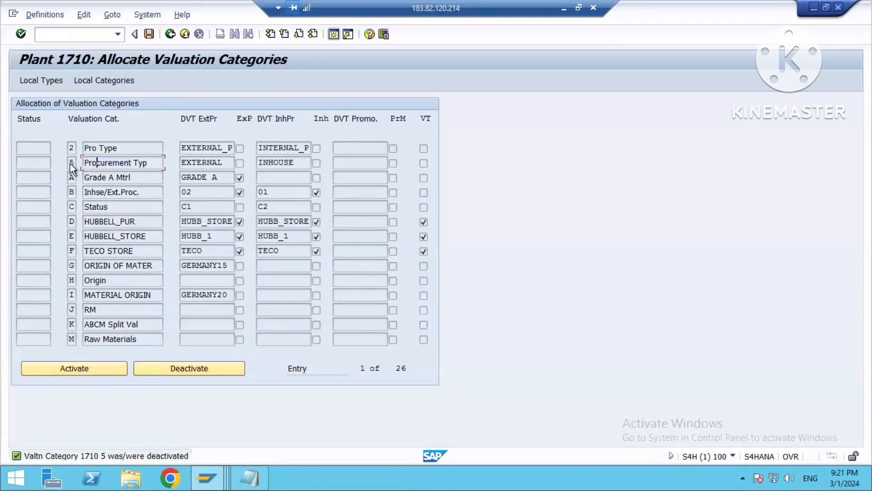
pyautogui.click(69, 373)
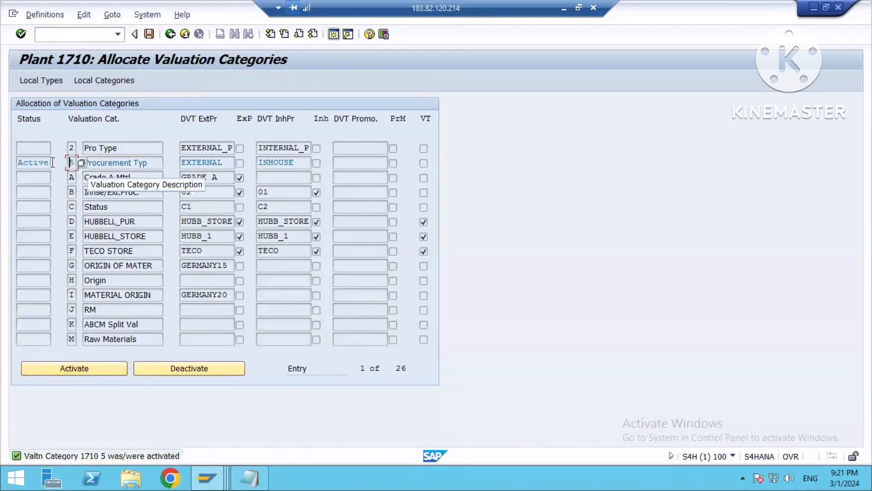
# Step: Save the category allocation for plant 1710 and reopen it to check the status of category 5
pyautogui.click(117, 162)
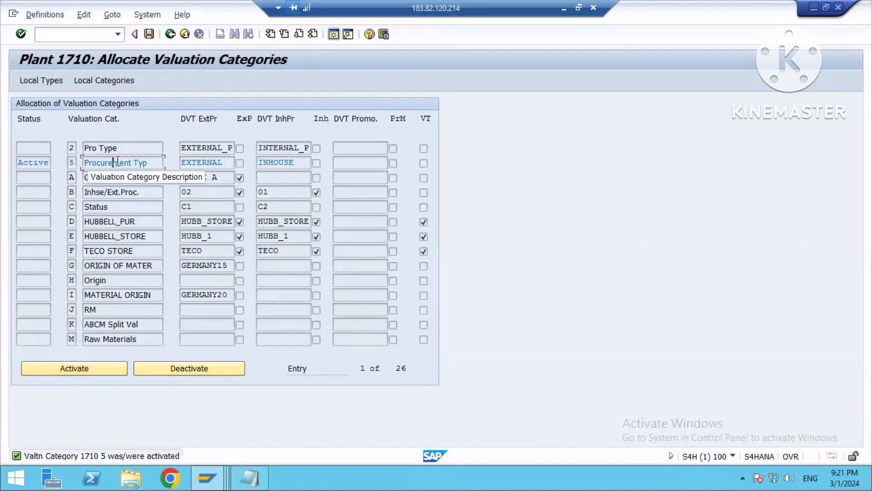
pyautogui.click(148, 36)
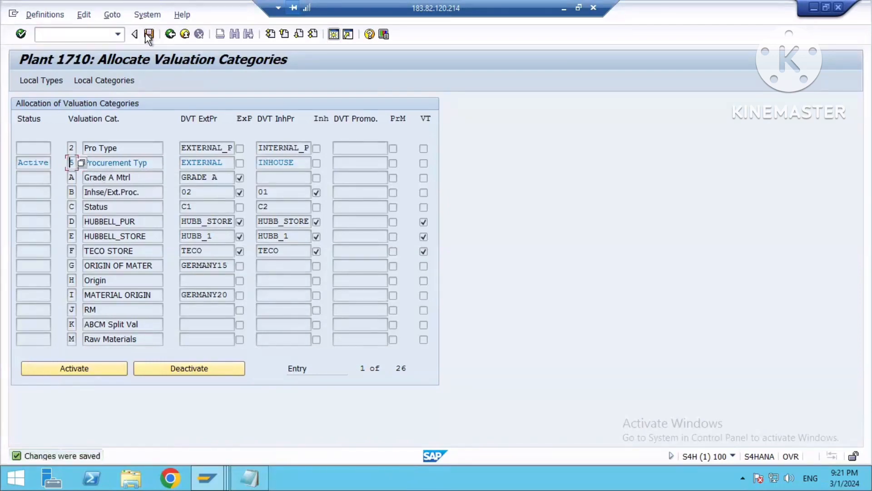
pyautogui.click(171, 34)
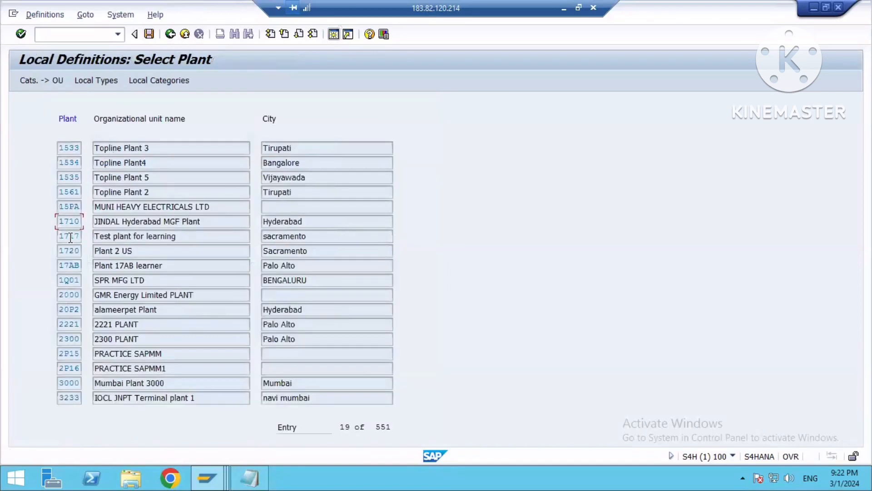
pyautogui.click(45, 80)
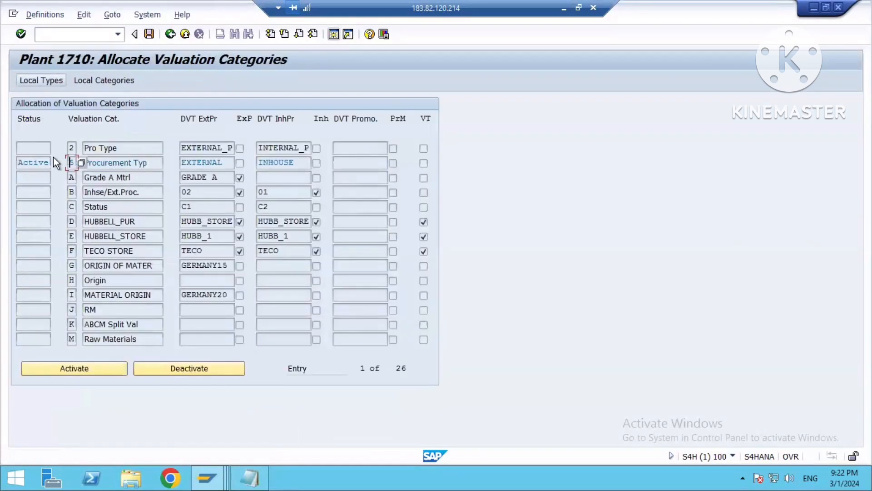
pyautogui.press('Tab')
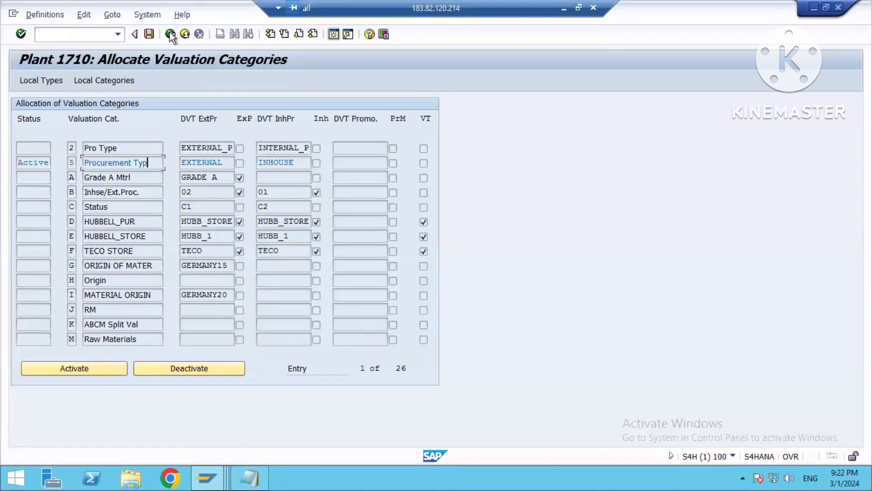
# Step: Return to the Display IMG structure and collapse the Split Valuation and Valuation and Account Assignment nodes
pyautogui.click(171, 36)
pyautogui.click(171, 35)
pyautogui.click(171, 35)
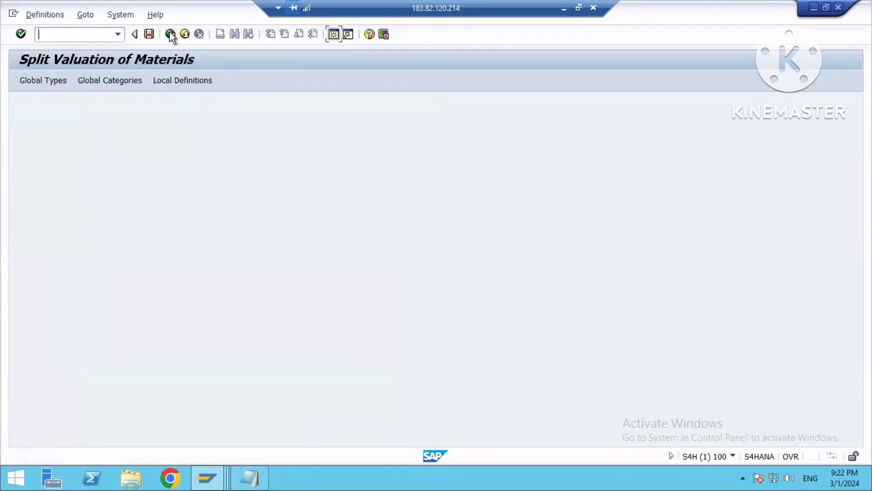
pyautogui.click(170, 34)
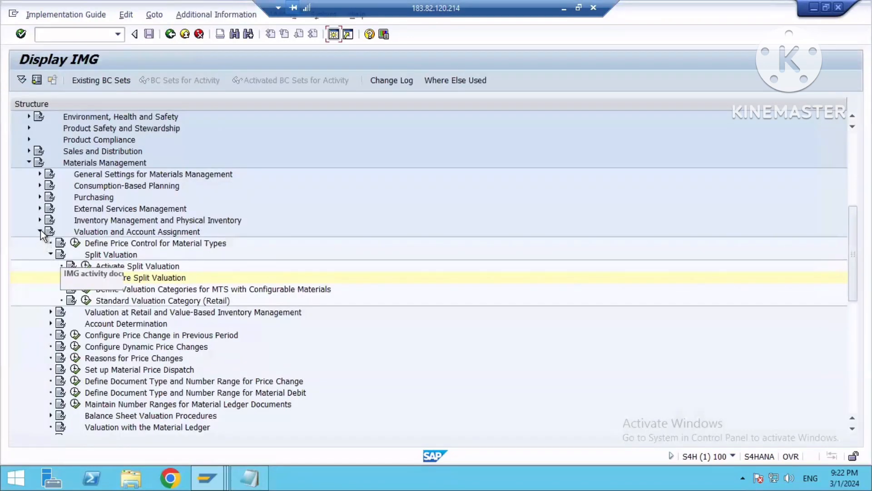
pyautogui.click(50, 254)
pyautogui.click(39, 232)
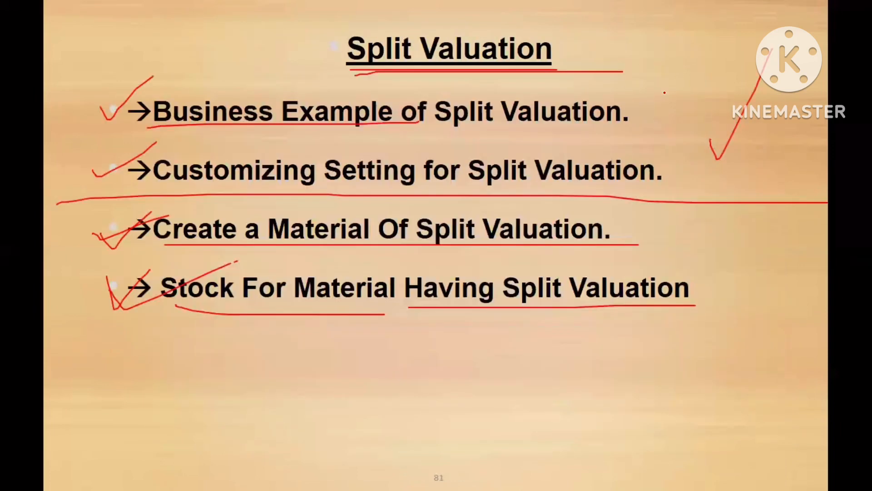
pyautogui.moveTo(640, 67)
pyautogui.mouseDown()
pyautogui.moveTo(671, 109)
pyautogui.moveTo(661, 192)
pyautogui.mouseUp()
pyautogui.moveTo(676, 162); pyautogui.dragTo(773, 143)
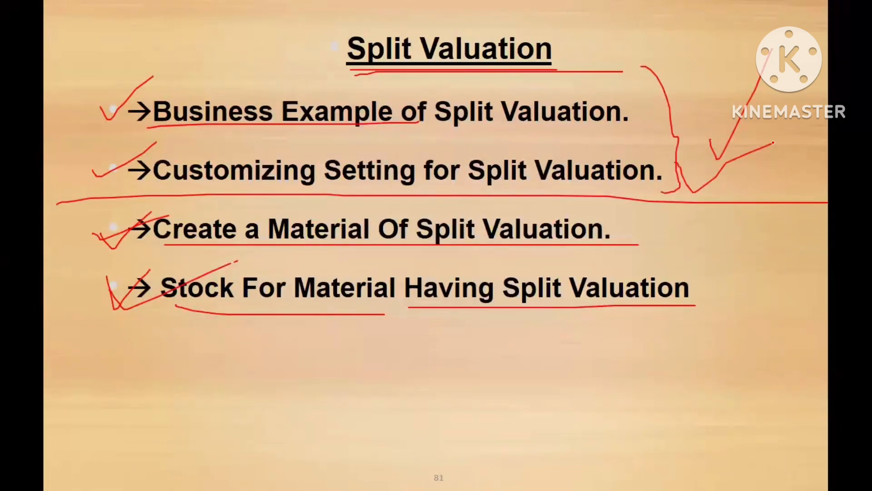
pyautogui.moveTo(130, 234)
pyautogui.mouseDown()
pyautogui.moveTo(118, 238)
pyautogui.moveTo(321, 180)
pyautogui.mouseUp()
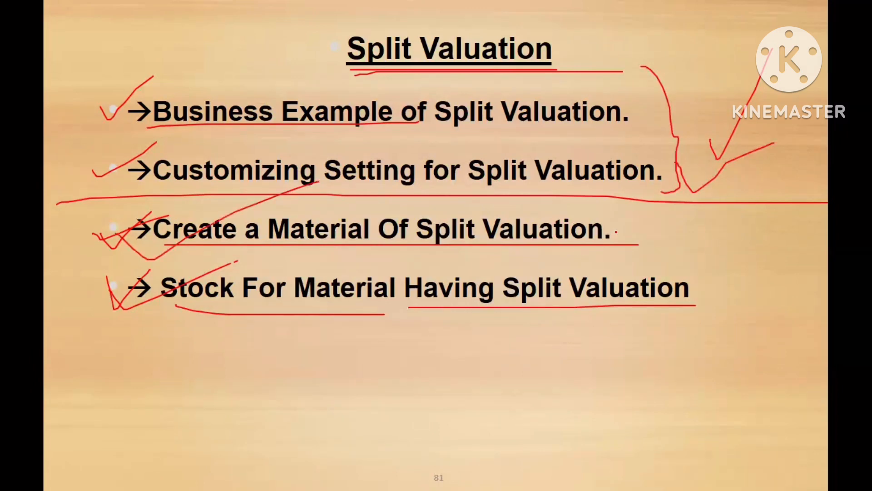
pyautogui.moveTo(616, 232); pyautogui.dragTo(700, 209)
# Step: Return to SAP, check the material type ROH1 in the Notepad notes, and start the material creation transaction with /nmm01
pyautogui.hotkey('alt', 'Tab')
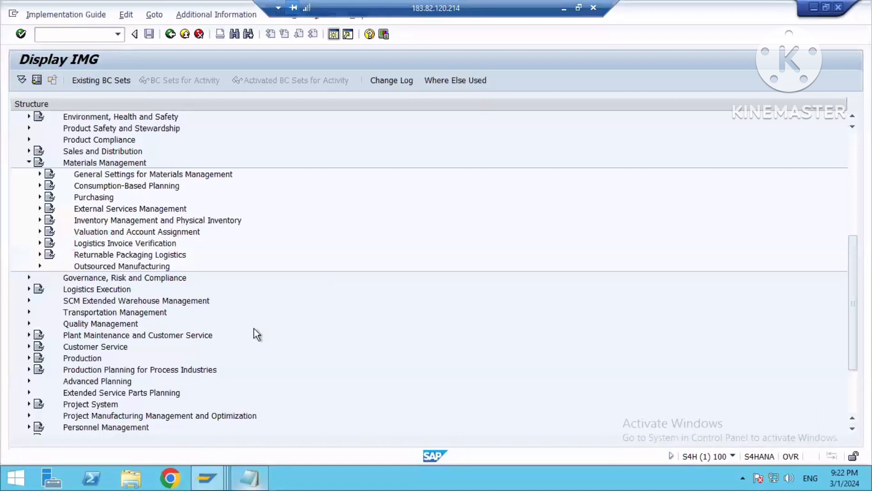
pyautogui.hotkey('alt', 'Tab')
pyautogui.moveTo(185, 98); pyautogui.dragTo(275, 99)
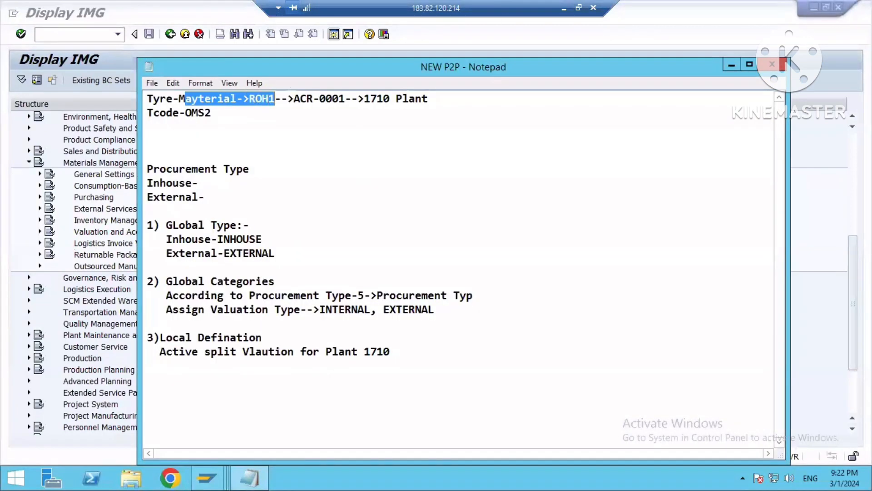
pyautogui.click(729, 65)
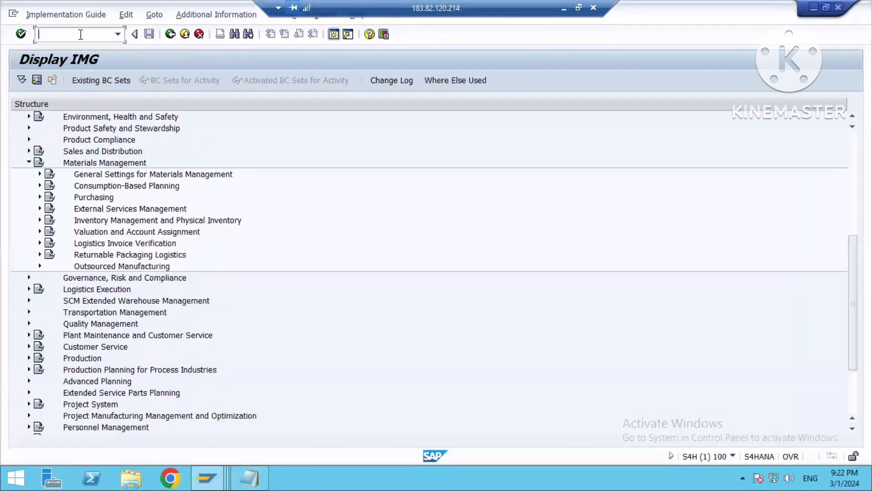
pyautogui.write('/nmm01')
pyautogui.press('Return')
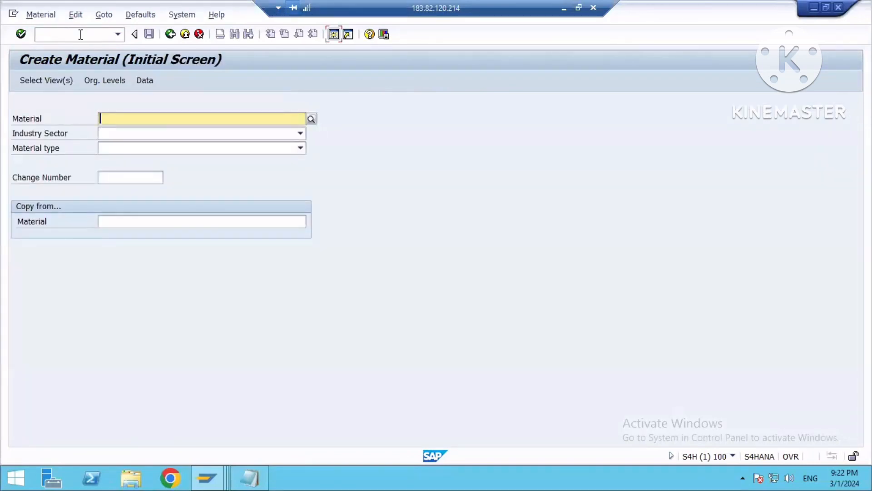
# Step: Set industry sector 2 Mechanical Eng and material type ROH1 ABCM - RAW MATERIAL for the new material, and continue to view selection
pyautogui.click(300, 133)
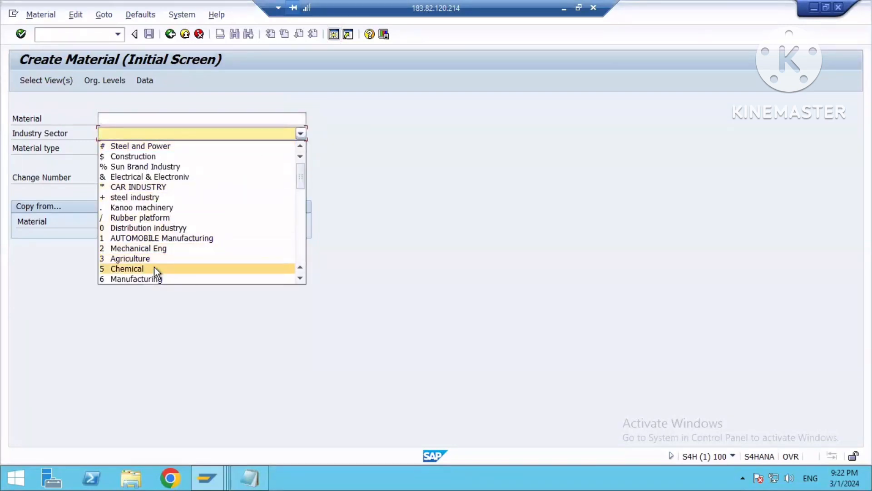
pyautogui.click(157, 249)
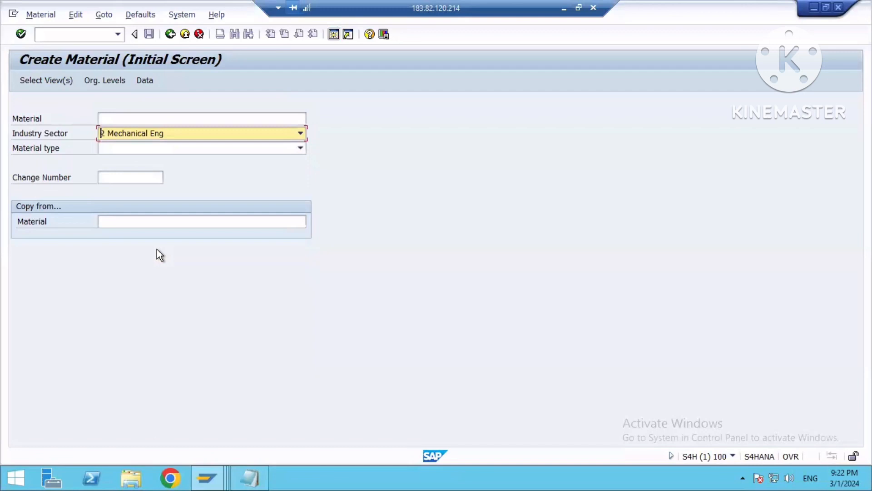
pyautogui.click(300, 149)
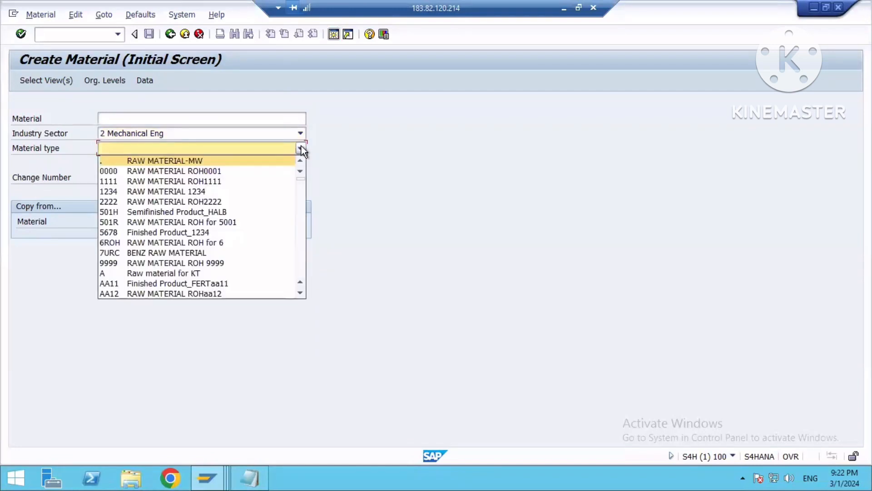
pyautogui.write('ro')
pyautogui.press('Return')
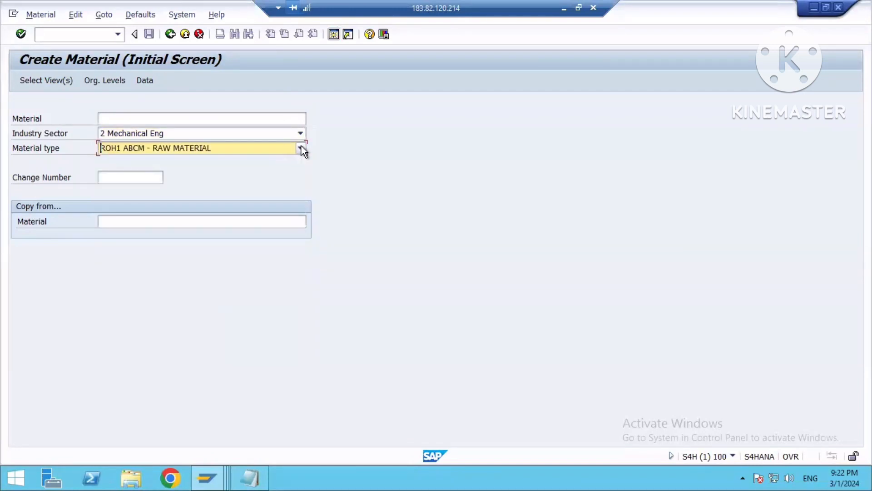
pyautogui.press('Return')
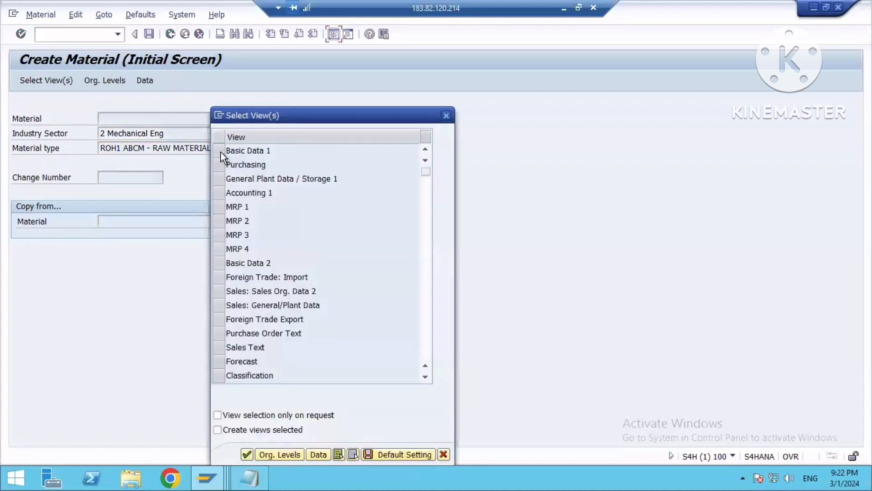
# Step: Select the Basic Data 1, Purchasing and Accounting 1 views and enter plant 1710 as the organizational level
pyautogui.click(219, 152)
pyautogui.click(221, 165)
pyautogui.click(219, 193)
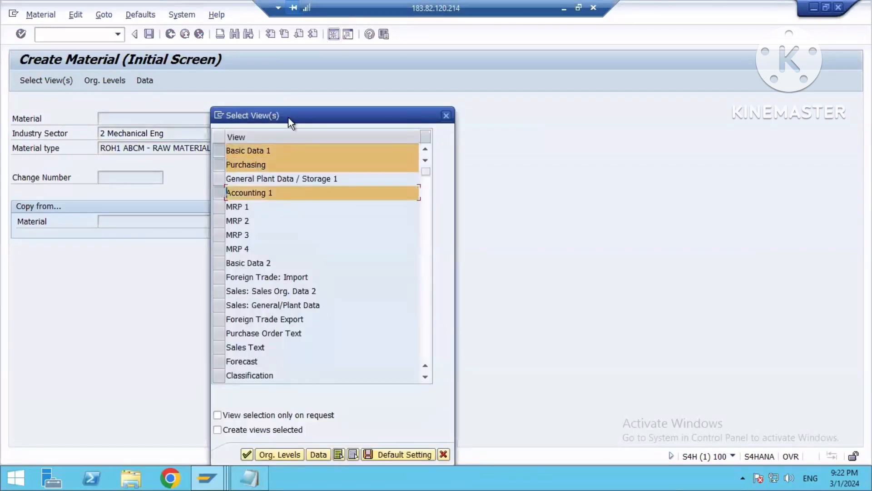
pyautogui.moveTo(288, 118); pyautogui.dragTo(380, 50)
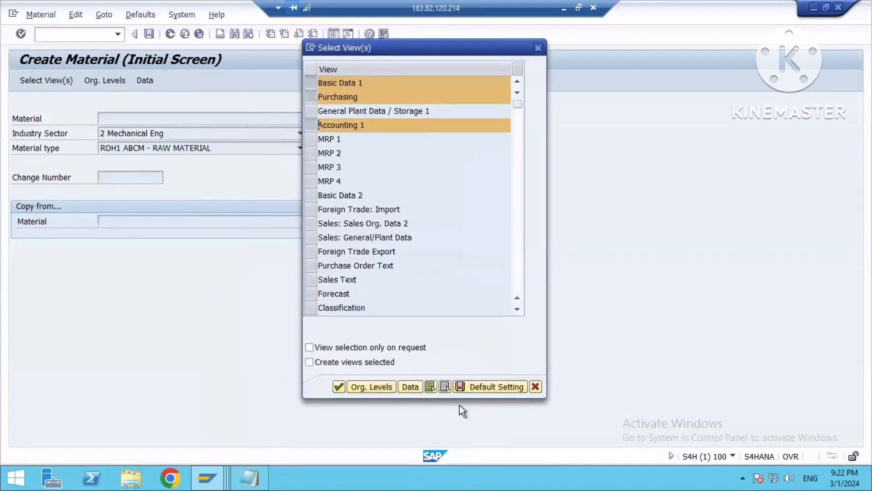
pyautogui.click(363, 385)
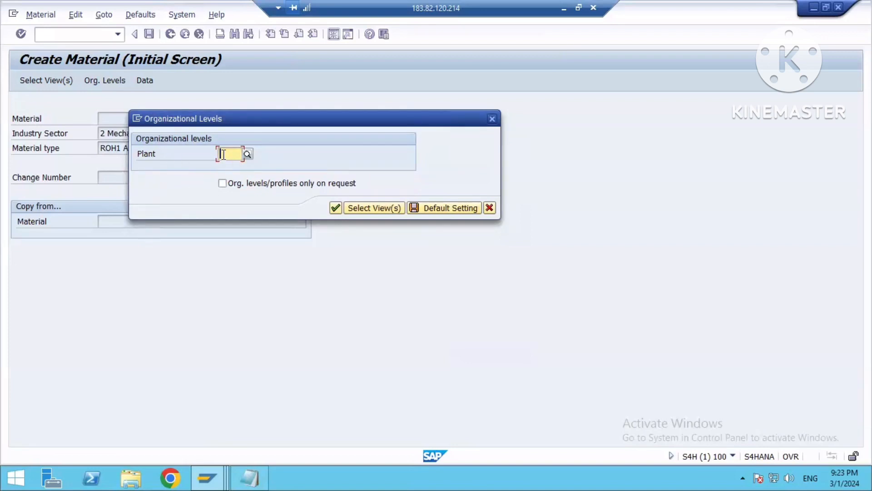
pyautogui.write('1710')
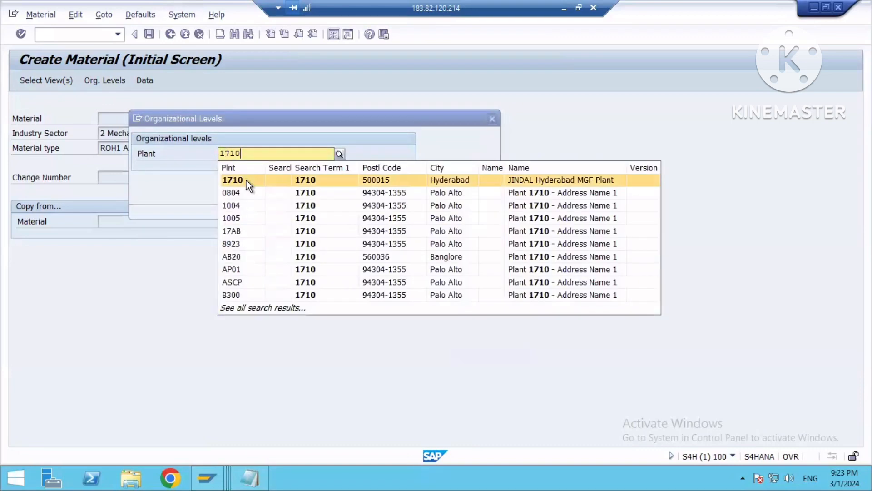
pyautogui.click(246, 181)
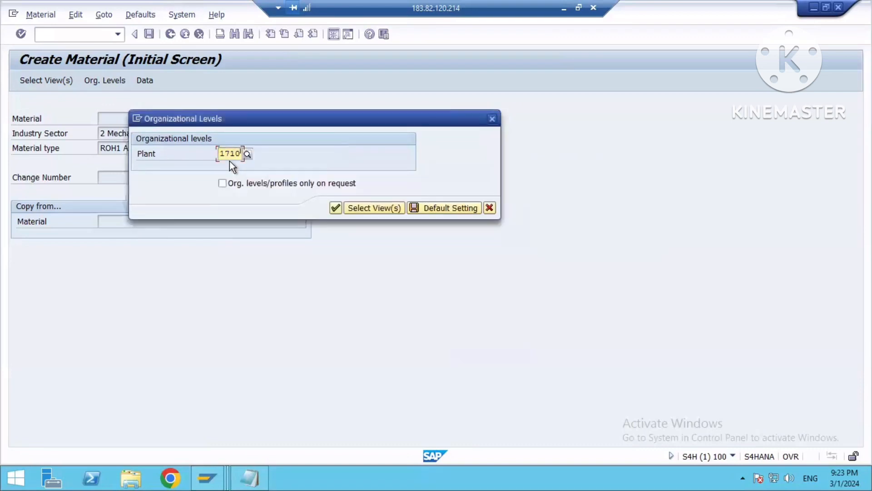
pyautogui.click(335, 208)
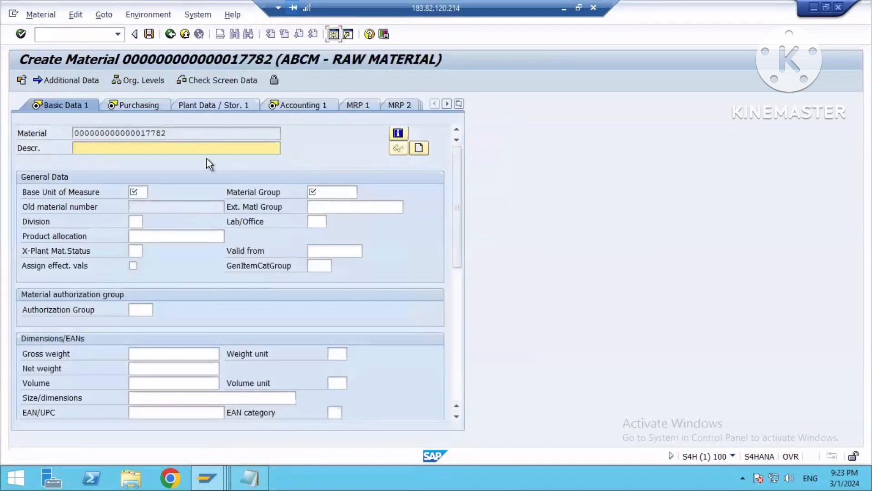
# Step: Fill in the basic data with description Tyre 005, base unit of measure PC and material group 01
pyautogui.click(163, 145)
pyautogui.write('Tyre 005')
pyautogui.click(138, 192)
pyautogui.click(140, 205)
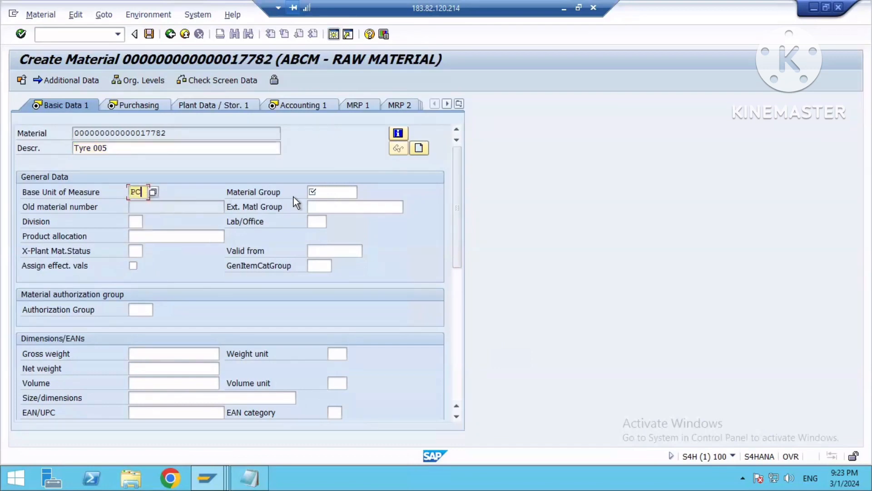
pyautogui.click(321, 191)
pyautogui.click(321, 206)
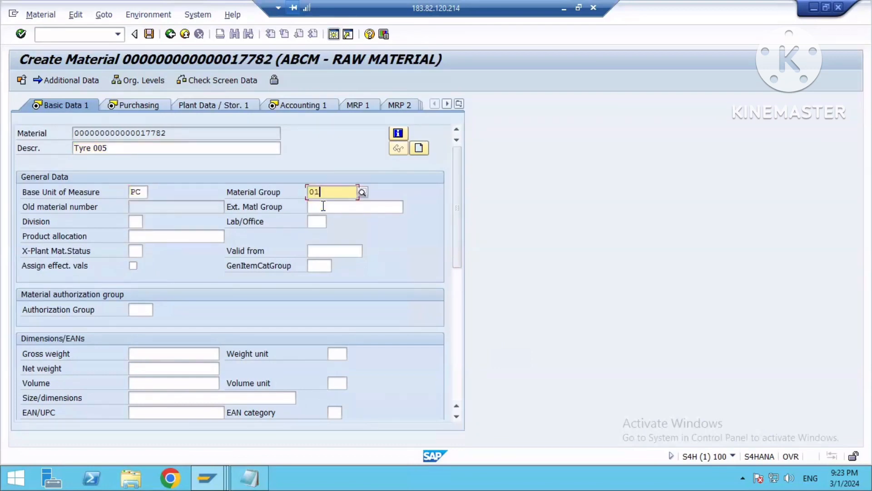
pyautogui.press('Return')
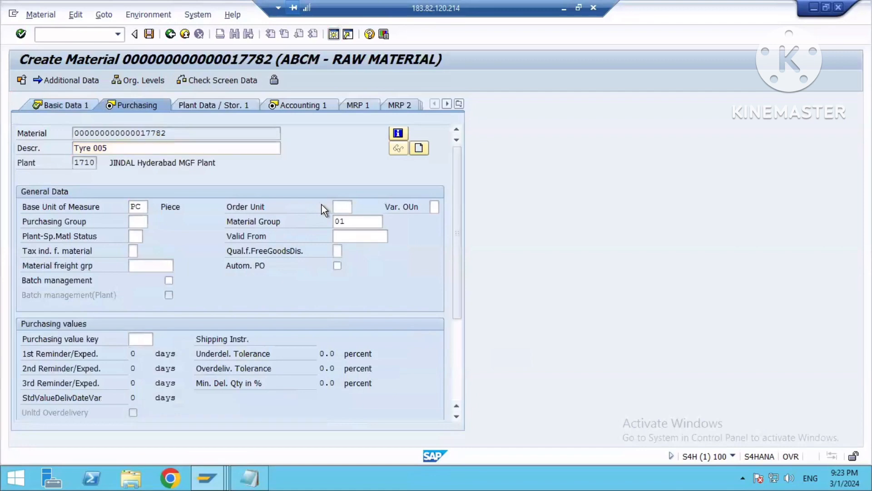
# Step: Leave the purchasing data as it is and set the valuation class to 3000 in the accounting data
pyautogui.press('Return')
pyautogui.click(135, 265)
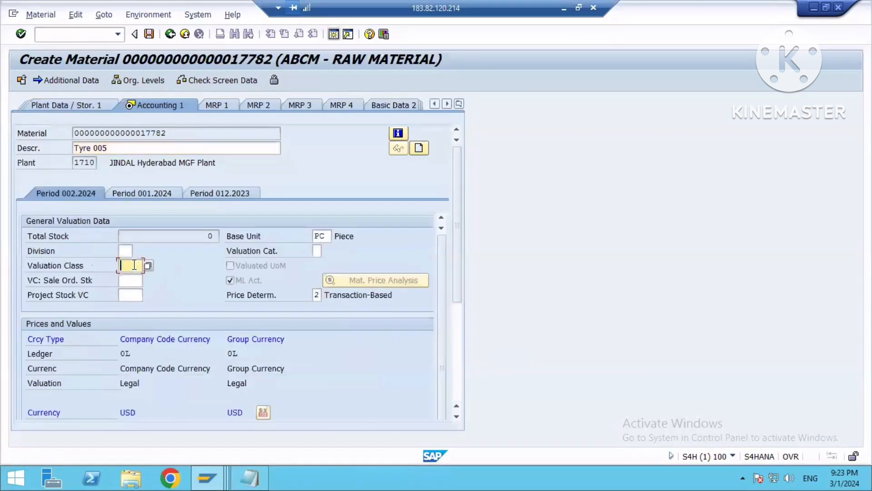
pyautogui.click(132, 278)
# Step: Review the global types and the procurement category in the Notepad notes, and return to the SAP material
pyautogui.click(249, 477)
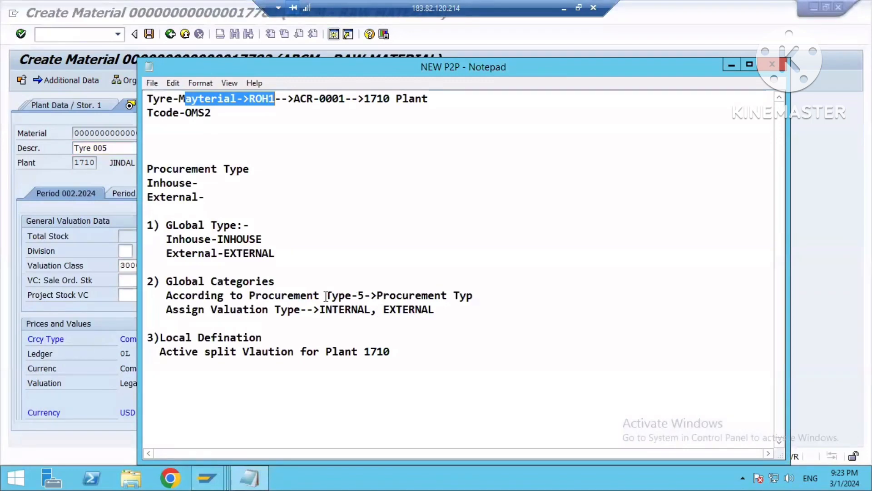
pyautogui.moveTo(407, 297); pyautogui.dragTo(249, 296)
pyautogui.moveTo(167, 222); pyautogui.dragTo(276, 254)
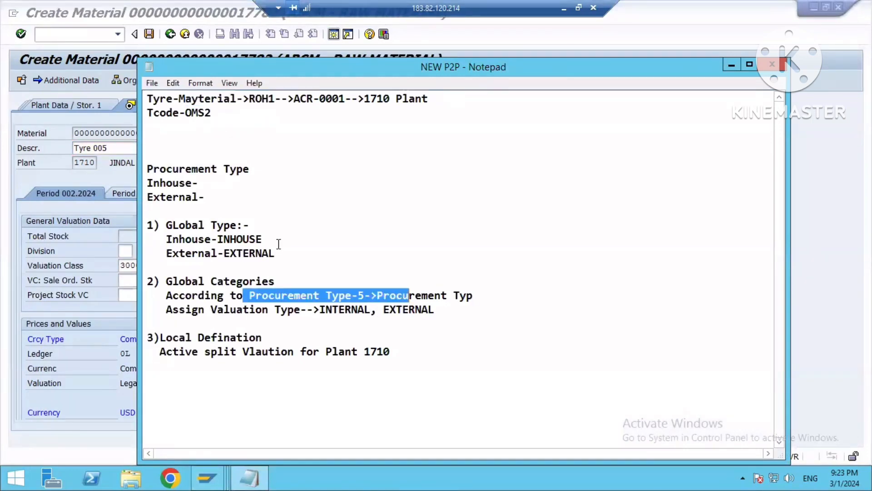
pyautogui.click(288, 296)
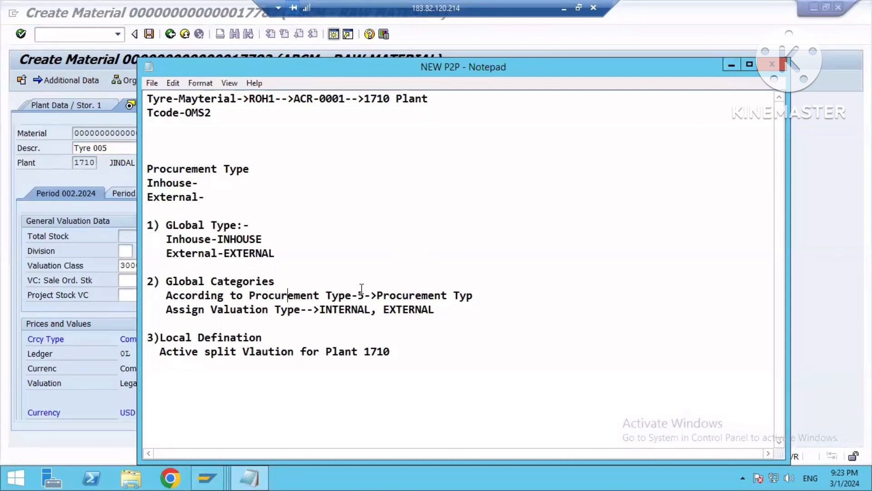
pyautogui.moveTo(358, 295); pyautogui.dragTo(370, 296)
pyautogui.click(435, 309)
pyautogui.moveTo(473, 296); pyautogui.dragTo(325, 296)
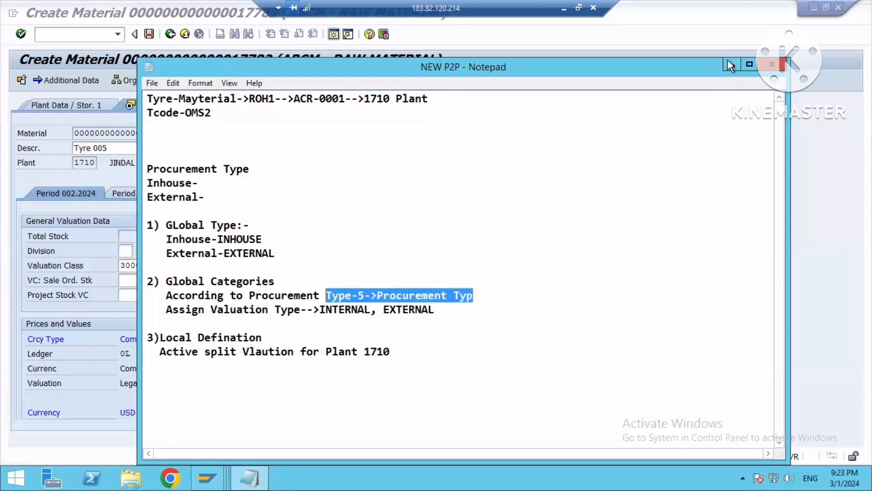
pyautogui.hotkey('alt', 'Tab')
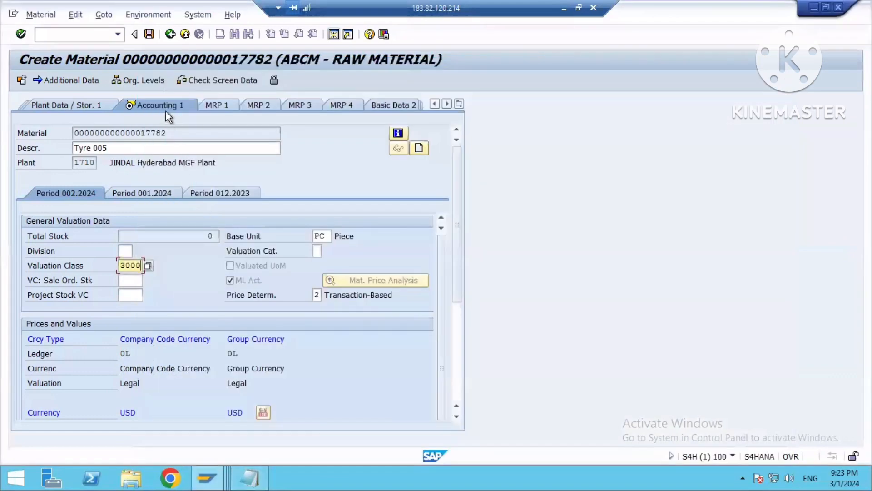
# Step: Look up the valuation categories for the material and choose category 5, Procurement Typ, for plant 1710
pyautogui.click(316, 250)
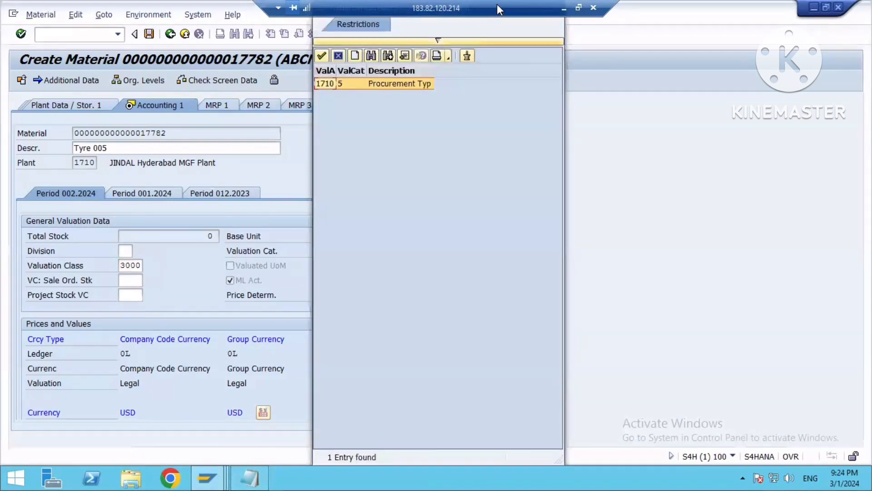
pyautogui.moveTo(497, 6); pyautogui.dragTo(404, 2)
pyautogui.moveTo(518, 17); pyautogui.dragTo(627, 71)
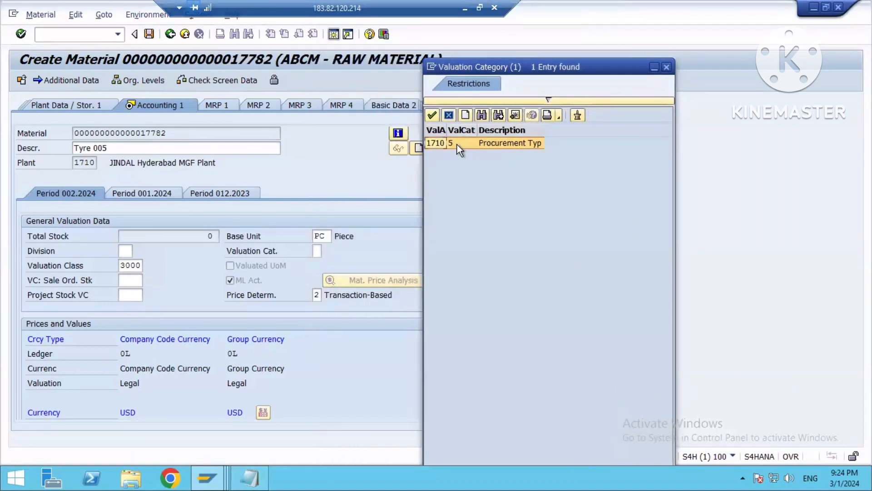
pyautogui.click(518, 144)
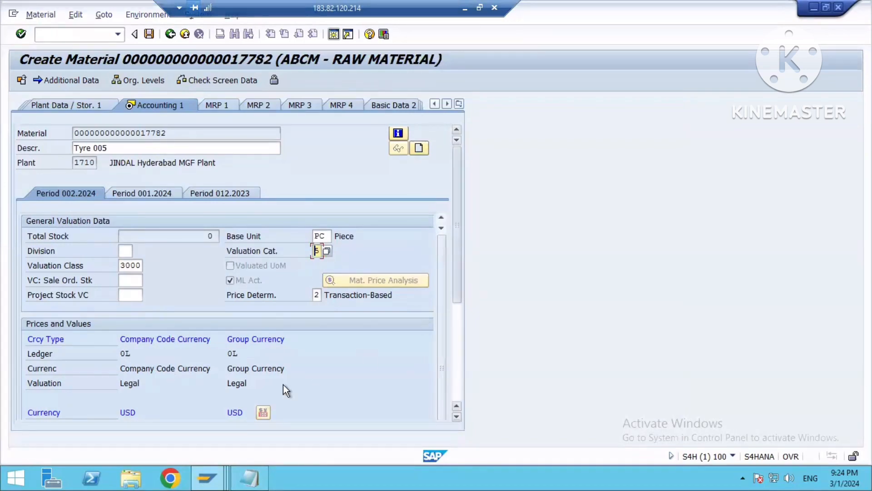
# Step: Set the periodic unit price to 500 USD and save the new material
pyautogui.scroll(-3, 283, 385)
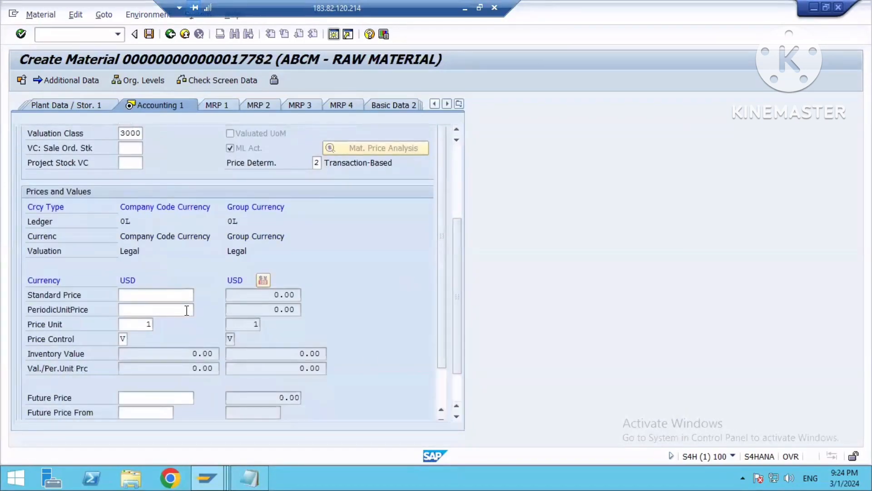
pyautogui.click(186, 310)
pyautogui.write('500')
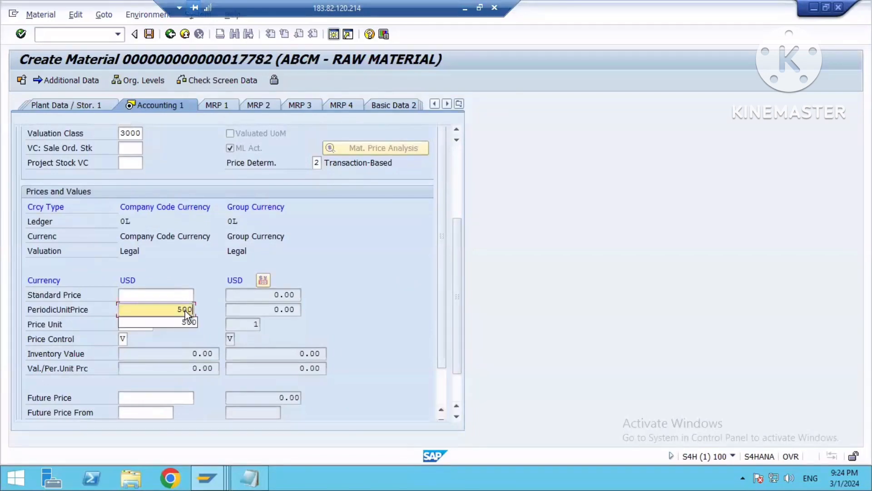
pyautogui.press('Return')
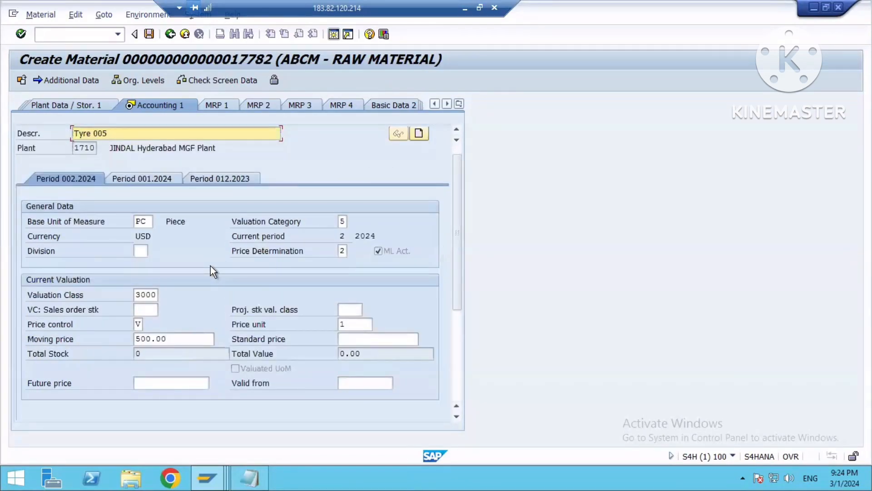
pyautogui.scroll(1, 290, 250)
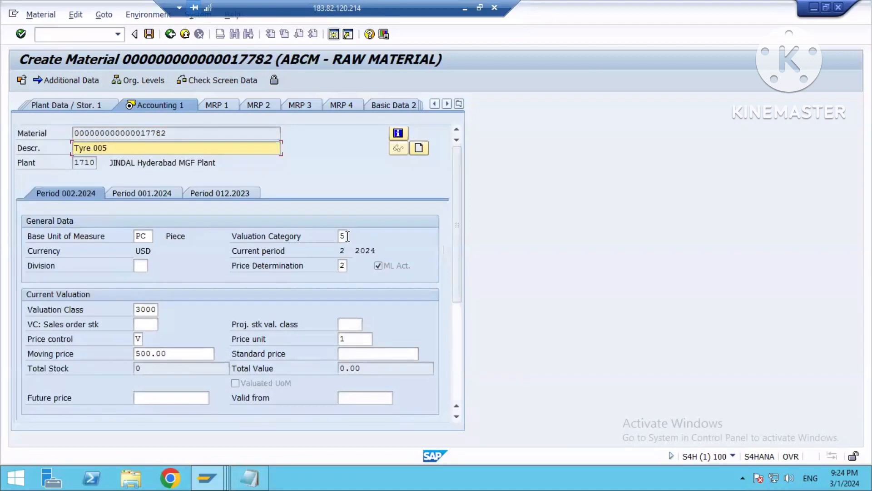
pyautogui.click(151, 36)
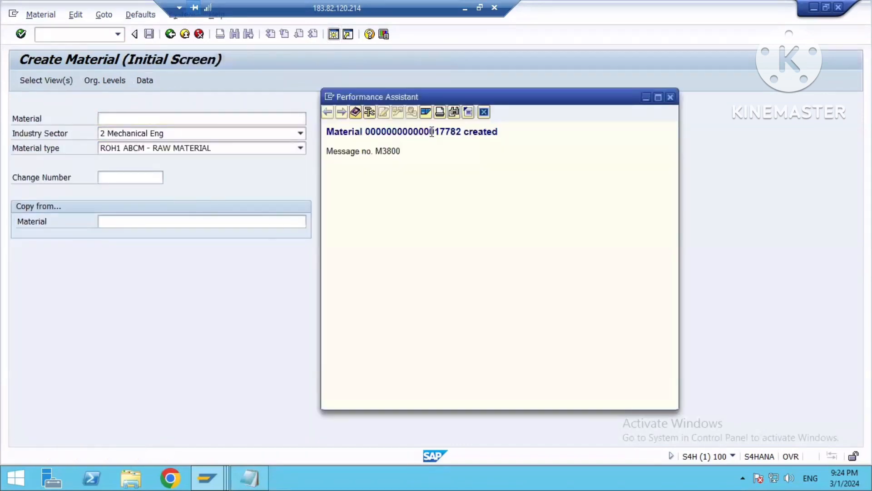
# Step: Copy the created material's number into the first line of the Notepad notes after "Tyre-Mayterial-", without its leading zeros
pyautogui.doubleClick(431, 132)
pyautogui.hotkey('ctrl', 'c')
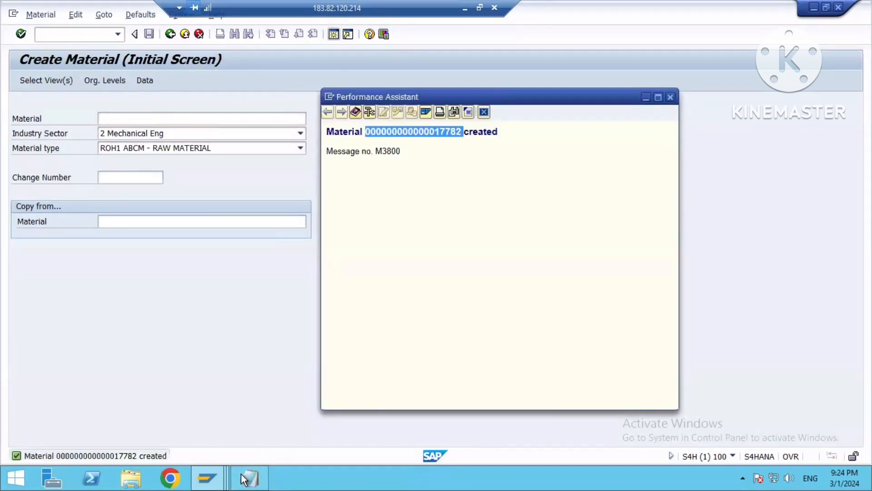
pyautogui.click(200, 116)
pyautogui.hotkey('alt', 'Tab')
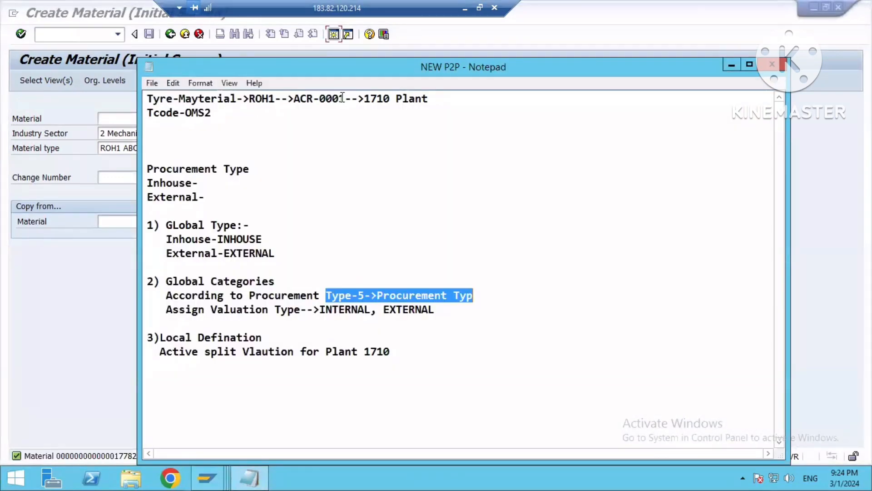
pyautogui.click(238, 99)
pyautogui.hotkey('ctrl', 'v')
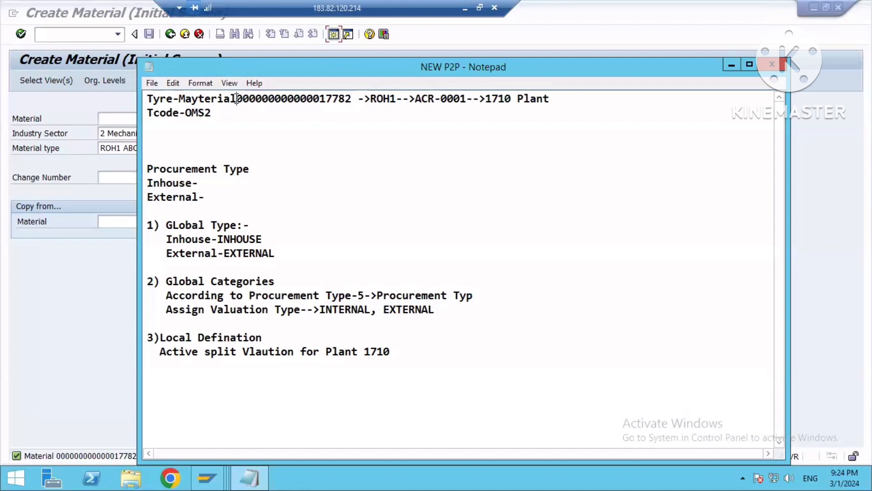
pyautogui.write('-')
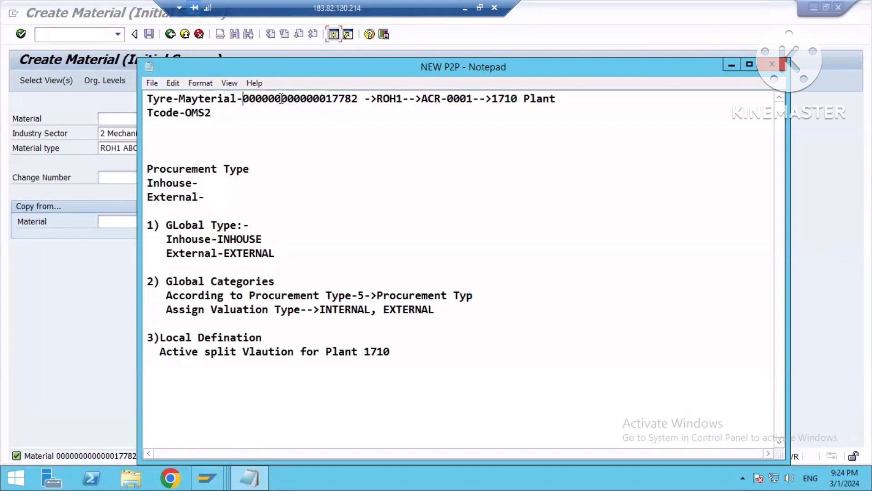
pyautogui.moveTo(327, 99); pyautogui.dragTo(242, 99)
pyautogui.press('BackSpace')
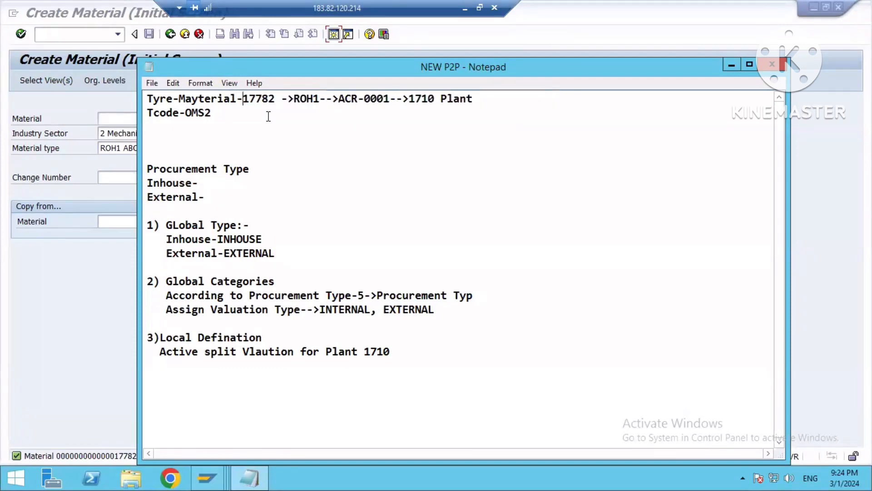
# Step: Note the prices under Procurement Type in Notepad: 5000 Rs for Inhouse and 5005 Rs for External
pyautogui.click(210, 180)
pyautogui.write('5000 Rs')
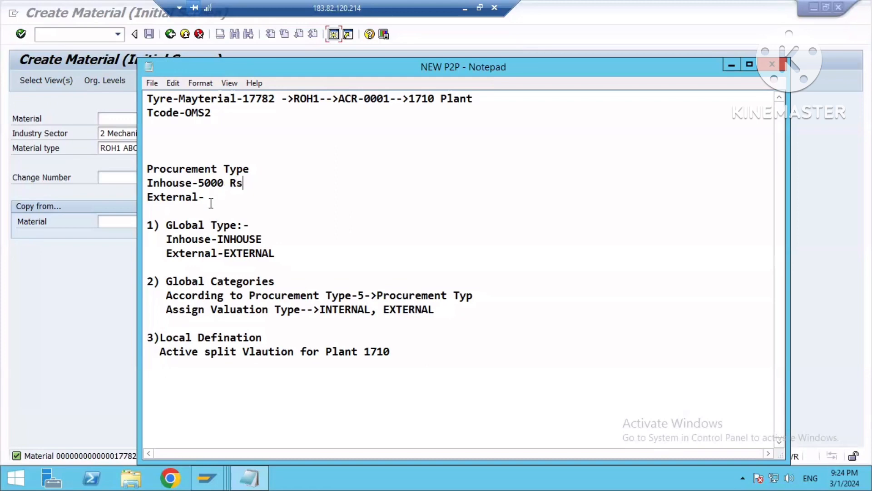
pyautogui.click(209, 200)
pyautogui.write('5005 Rs')
pyautogui.moveTo(243, 98); pyautogui.dragTo(274, 98)
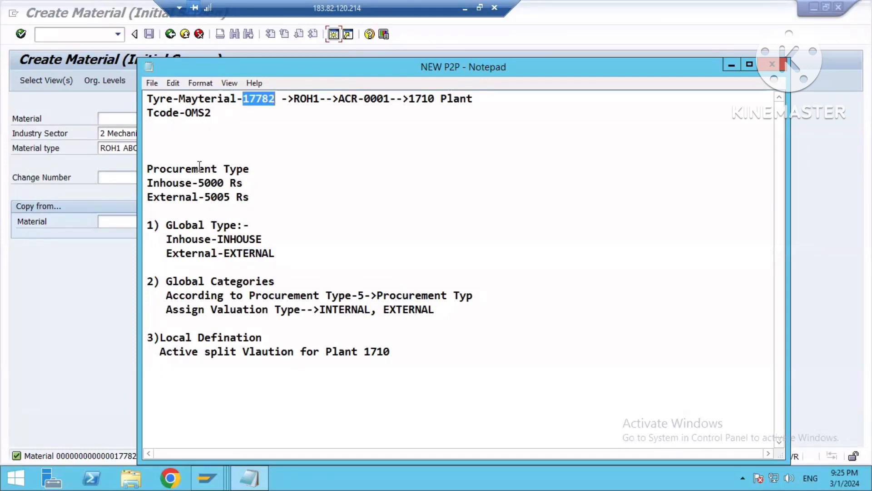
pyautogui.moveTo(147, 183); pyautogui.dragTo(231, 182)
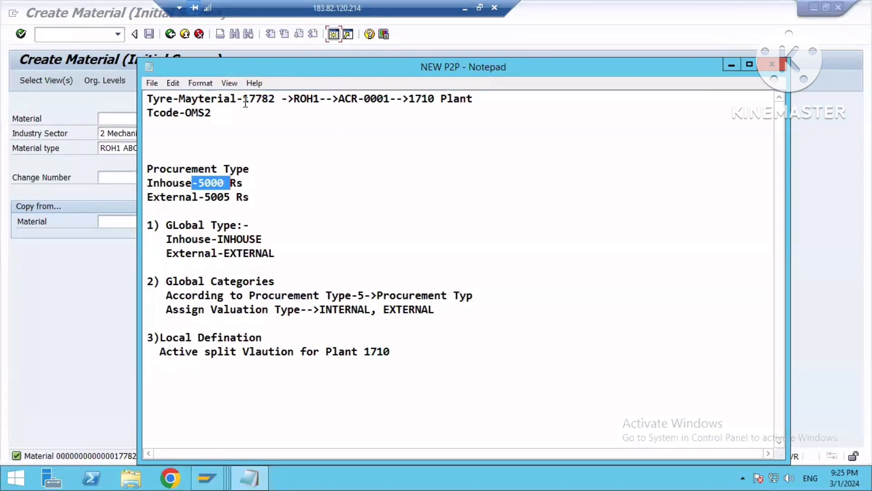
pyautogui.moveTo(243, 99); pyautogui.dragTo(279, 99)
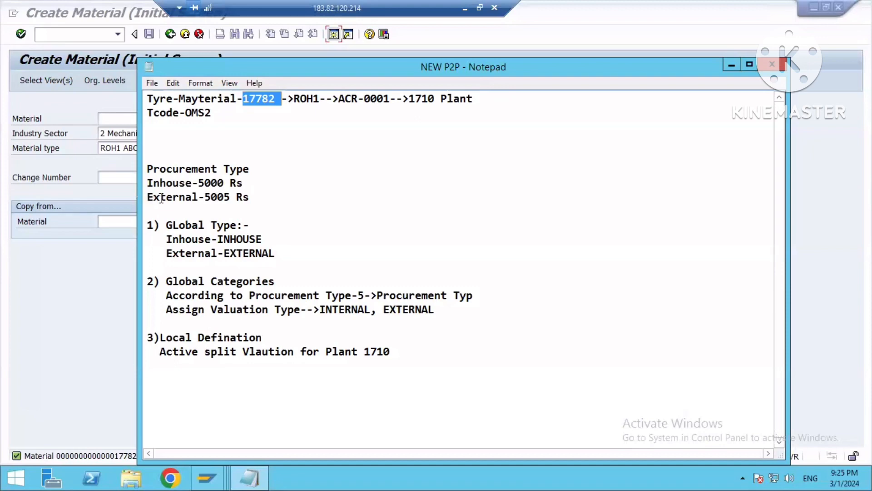
# Step: Check the External price and the tyre material number in the notes, and close the material creation message details
pyautogui.moveTo(149, 196); pyautogui.dragTo(231, 199)
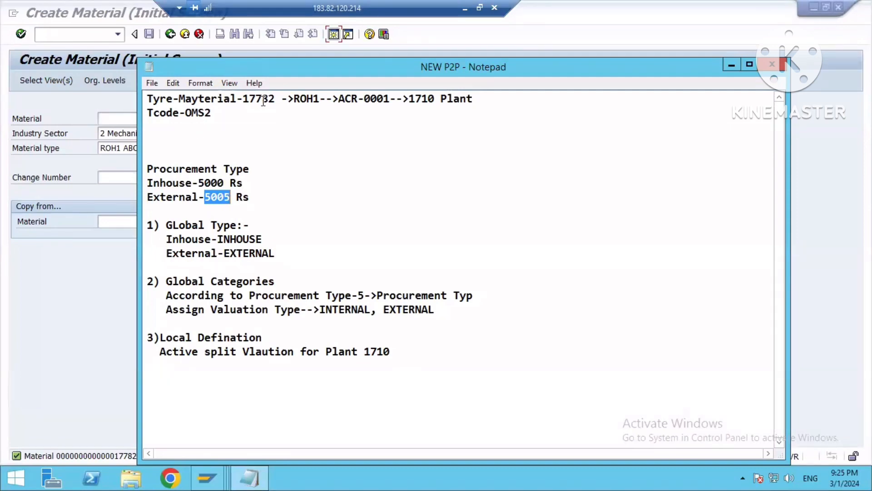
pyautogui.doubleClick(262, 100)
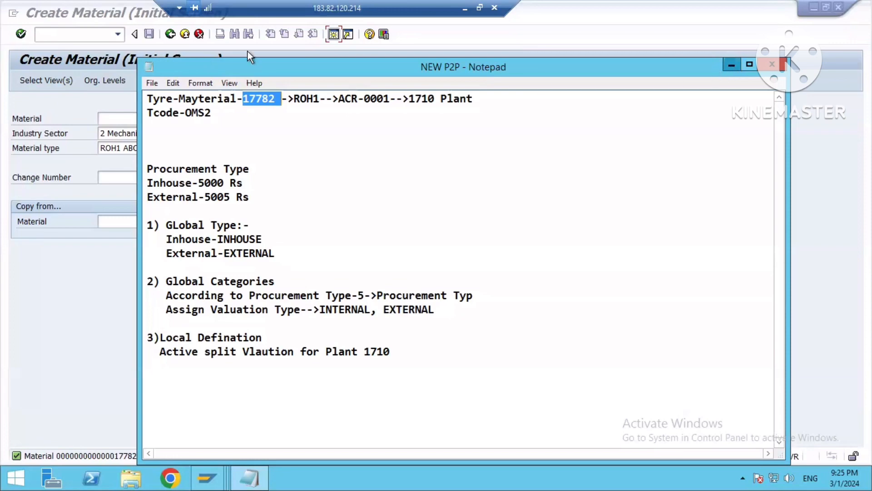
pyautogui.click(731, 67)
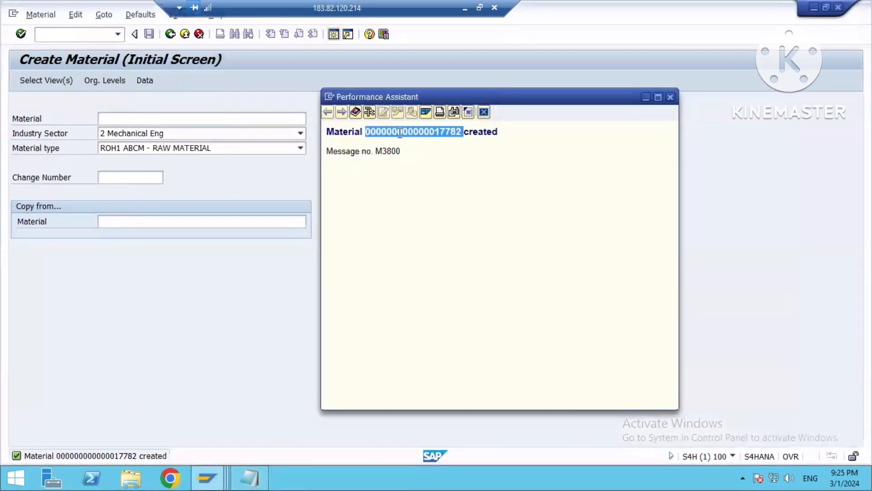
pyautogui.click(670, 98)
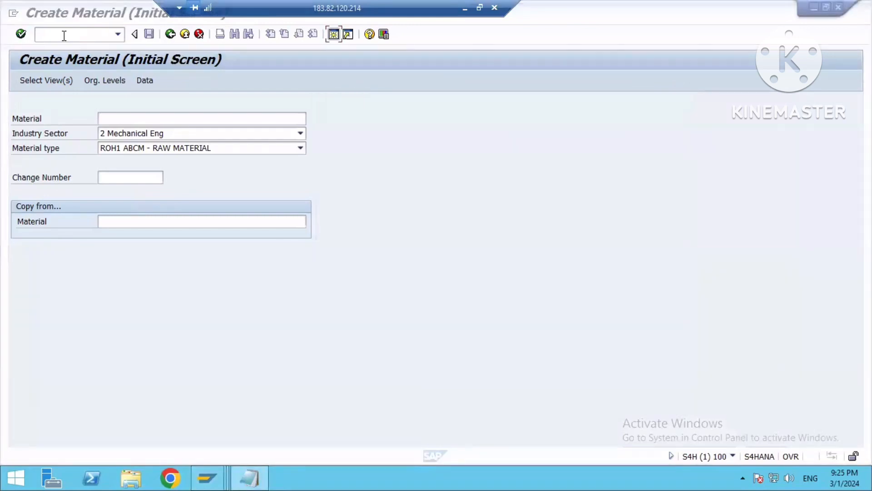
pyautogui.click(64, 36)
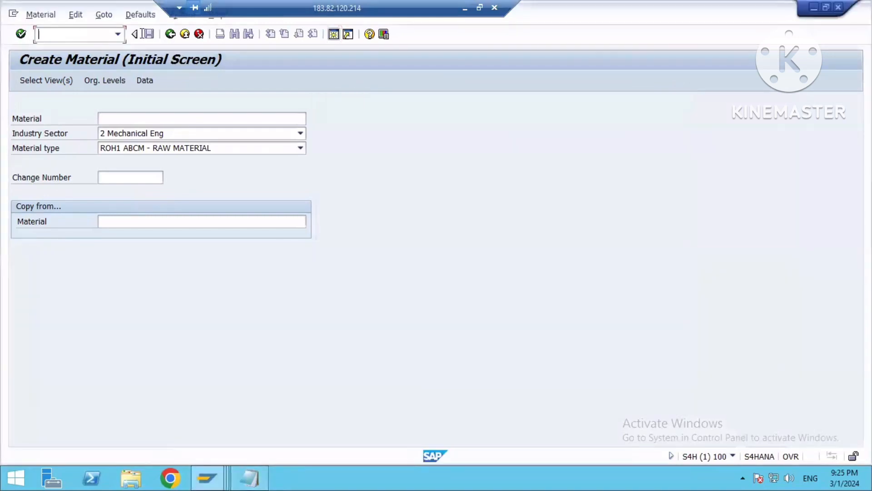
pyautogui.click(171, 35)
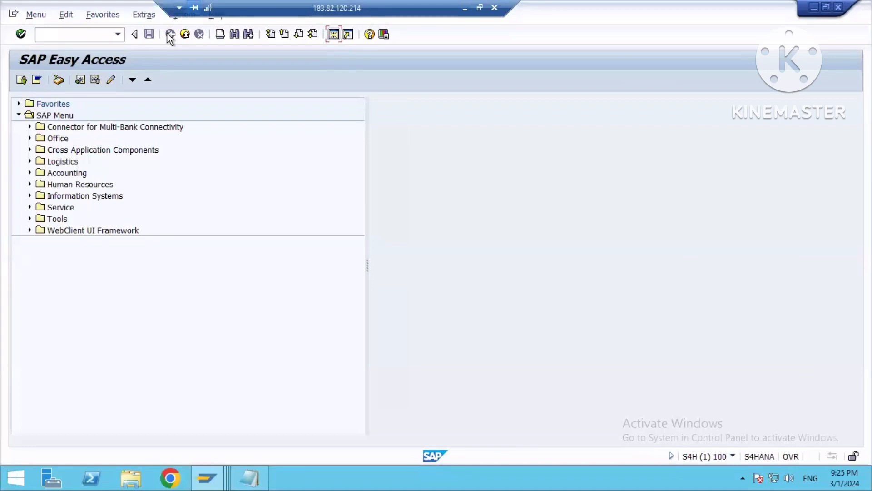
pyautogui.click(66, 35)
pyautogui.write('mm01')
pyautogui.press('Return')
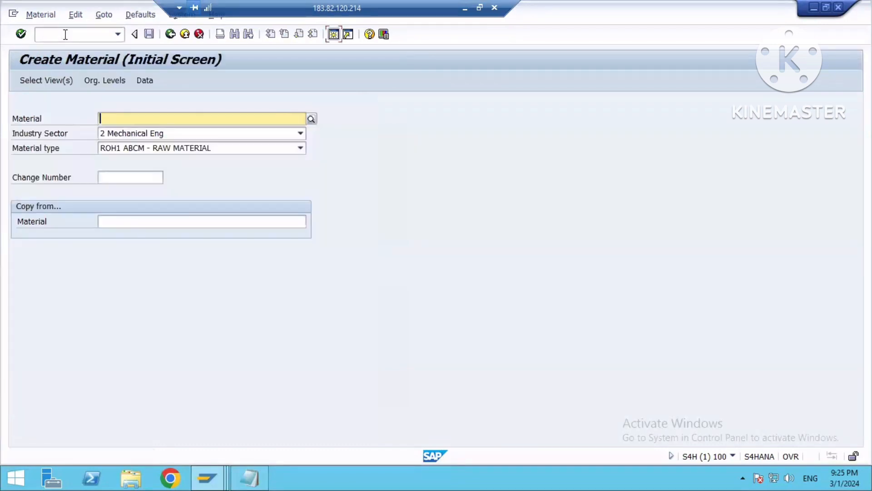
pyautogui.hotkey('ctrl', 'v')
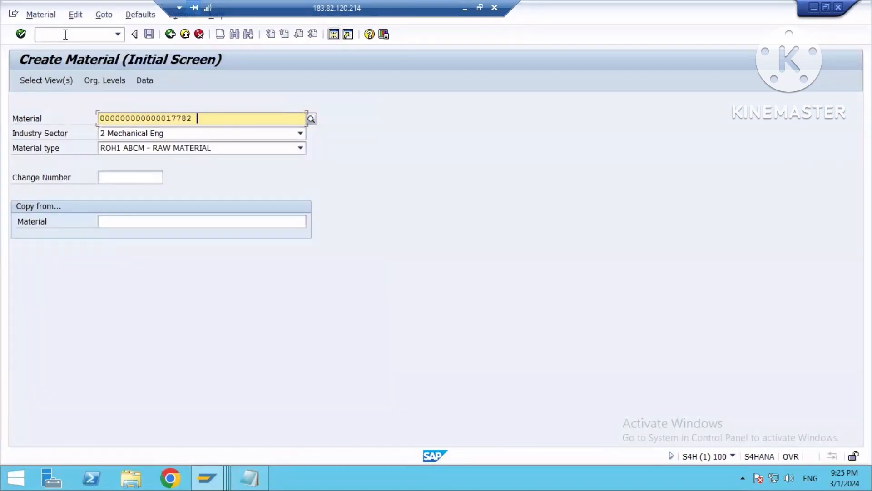
pyautogui.press('Return')
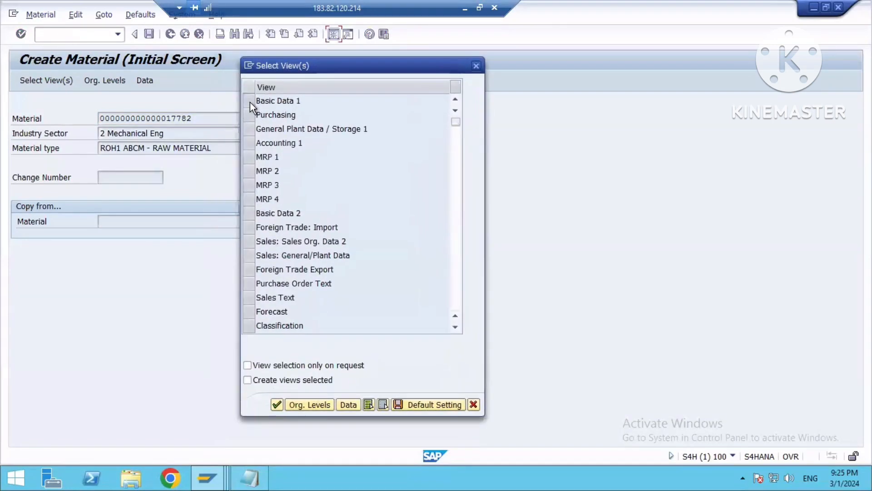
# Step: Select the Basic Data 1, Purchasing and Accounting 1 views and proceed to the organizational levels
pyautogui.click(250, 101)
pyautogui.click(249, 114)
pyautogui.click(249, 142)
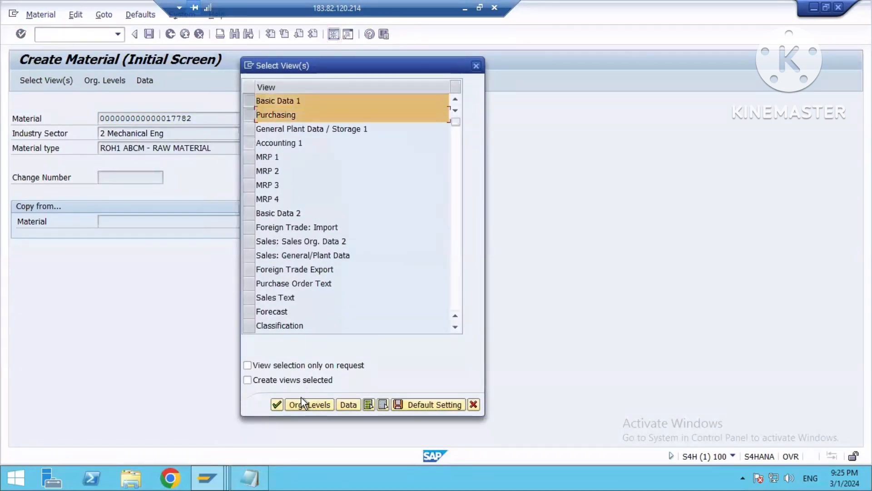
pyautogui.click(304, 404)
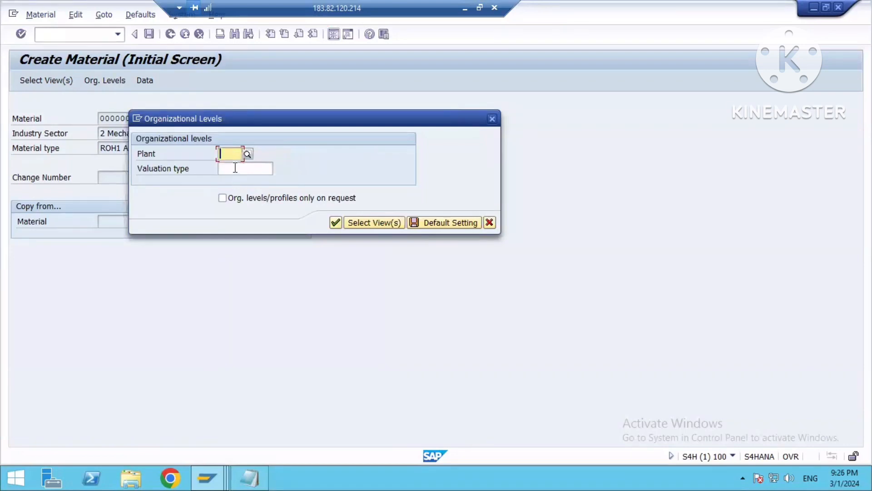
# Step: Consult the notes on valuation types and set the organizational levels to plant 1710 and valuation type EXTERNAL
pyautogui.click(235, 168)
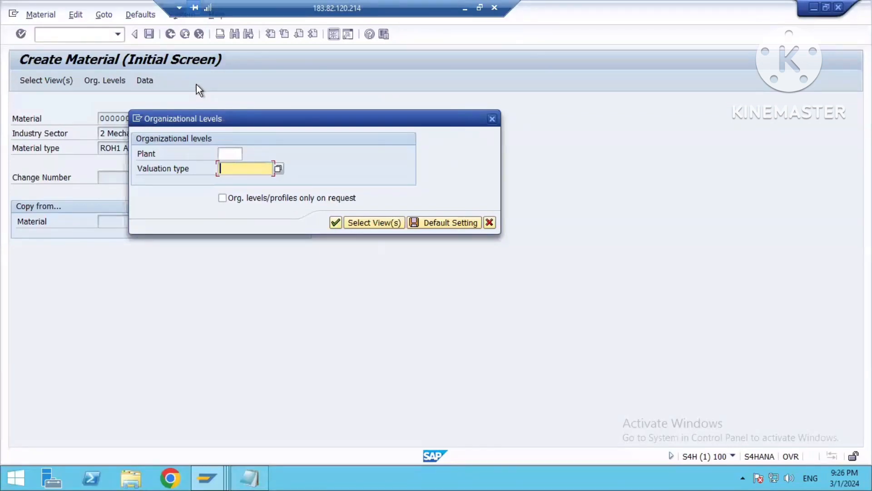
pyautogui.click(254, 479)
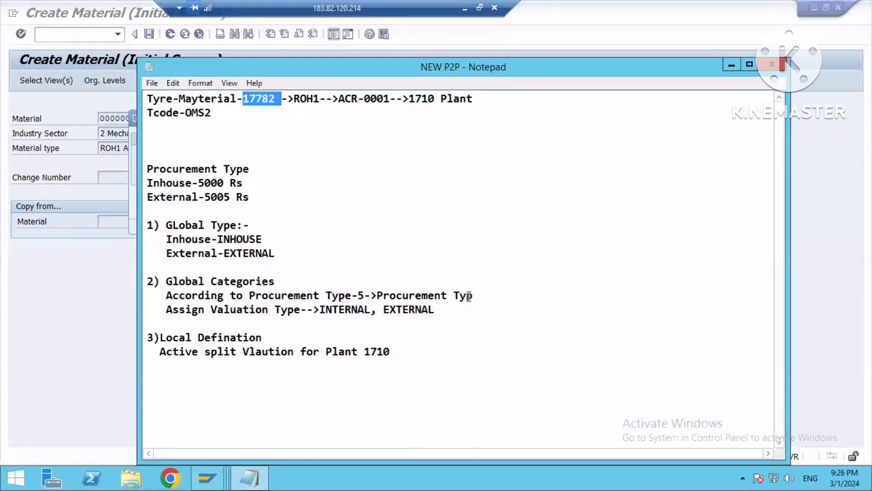
pyautogui.moveTo(351, 296); pyautogui.dragTo(468, 296)
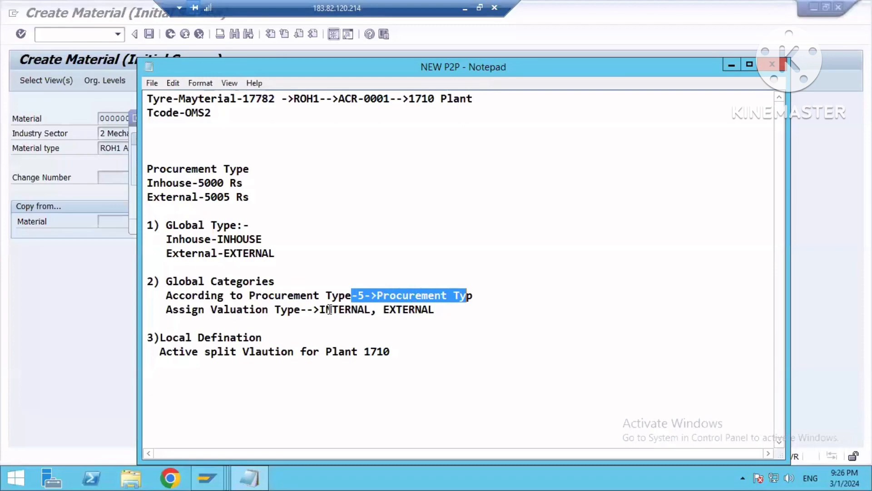
pyautogui.moveTo(320, 309); pyautogui.dragTo(435, 309)
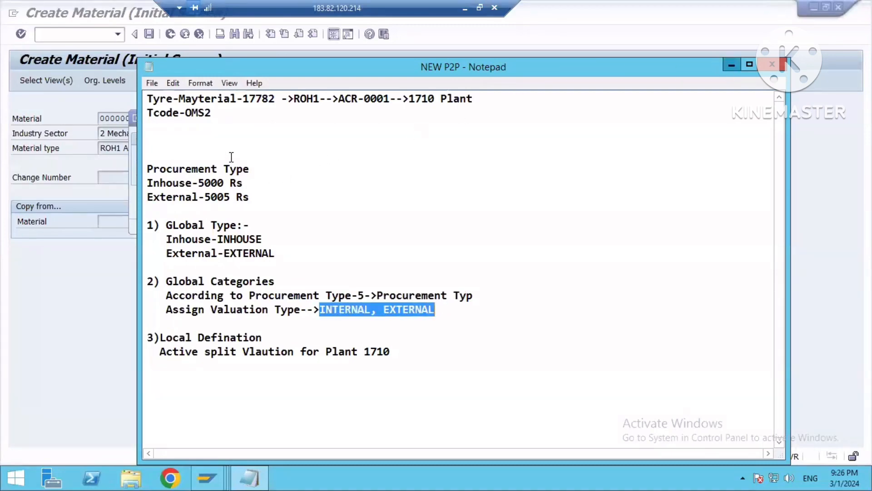
pyautogui.click(732, 65)
pyautogui.write('1710')
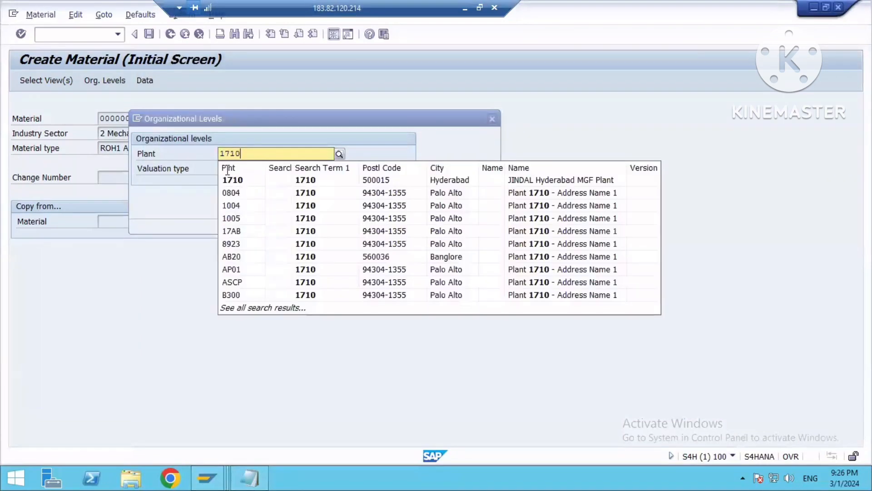
pyautogui.click(232, 179)
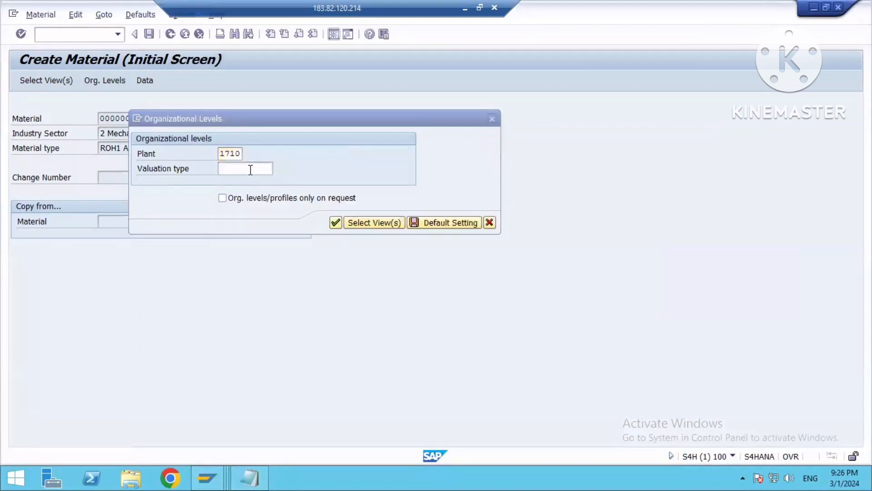
pyautogui.click(267, 168)
pyautogui.click(278, 169)
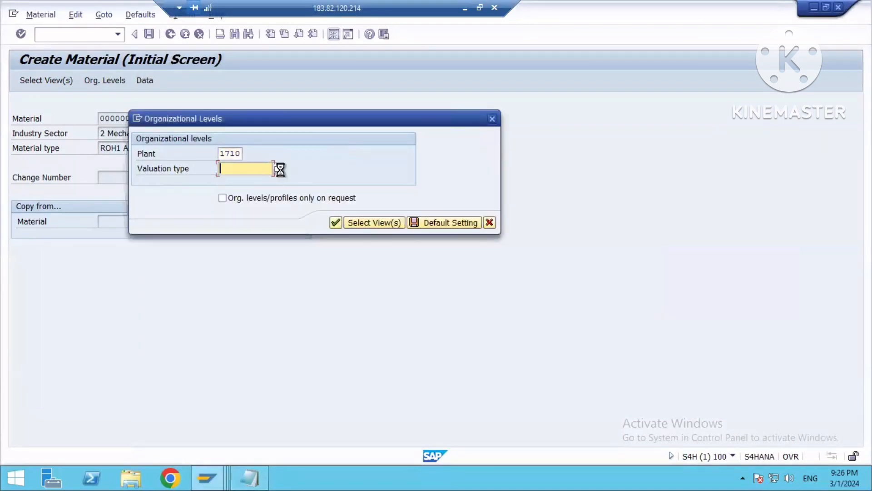
pyautogui.moveTo(230, 121); pyautogui.dragTo(437, 91)
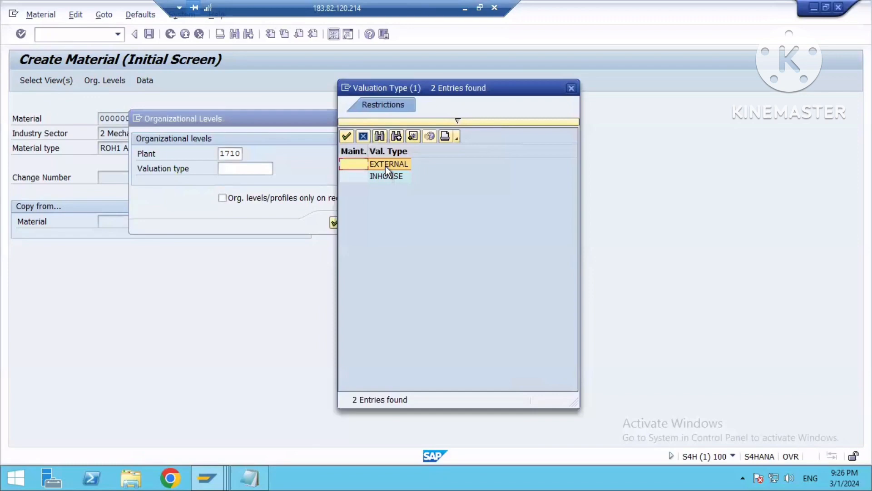
pyautogui.doubleClick(383, 165)
pyautogui.click(335, 222)
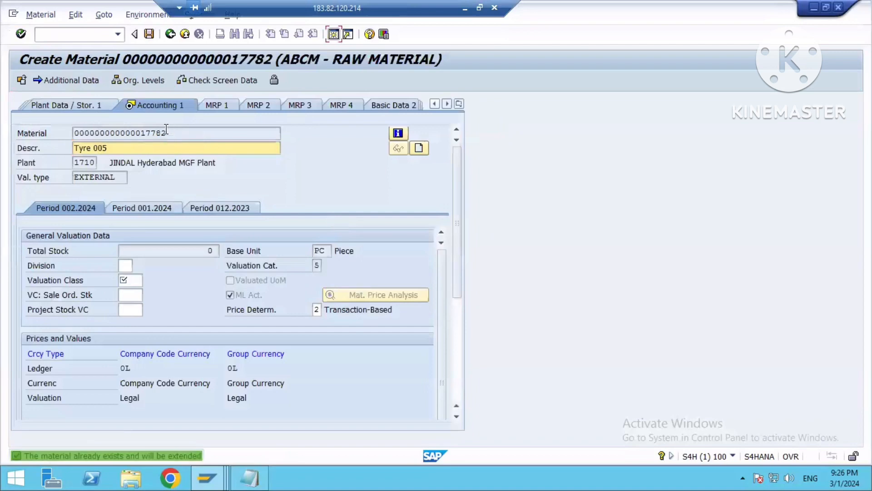
# Step: Check the material header data and set the Valuation Class to 3000 in the Accounting 1 view
pyautogui.moveTo(167, 130); pyautogui.dragTo(62, 129)
pyautogui.hotkey('ctrl', 'c')
pyautogui.moveTo(123, 150); pyautogui.dragTo(44, 156)
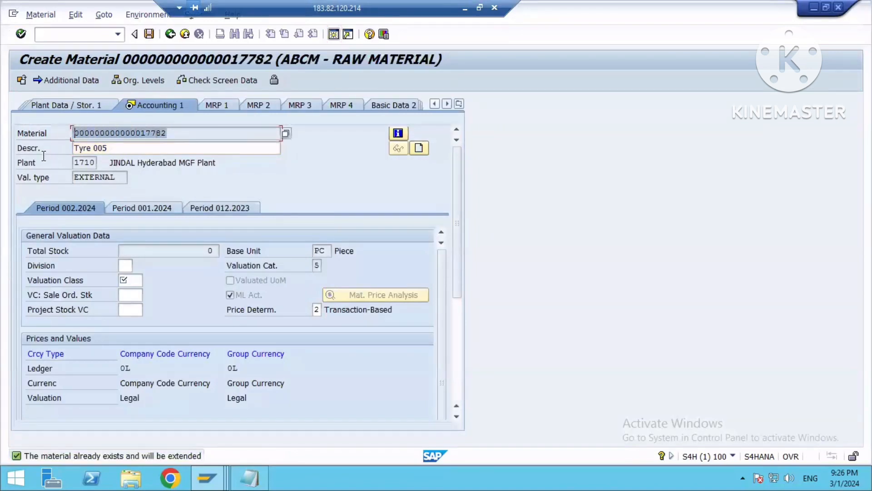
pyautogui.click(45, 161)
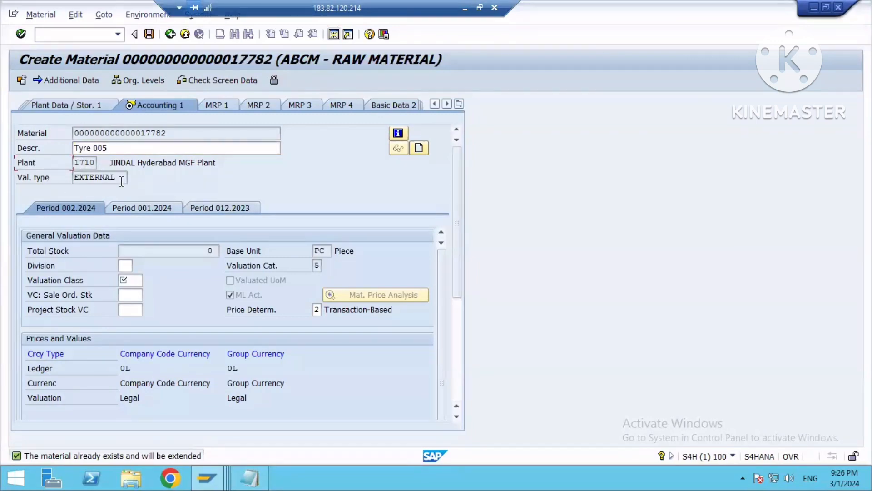
pyautogui.click(131, 279)
pyautogui.write('3000')
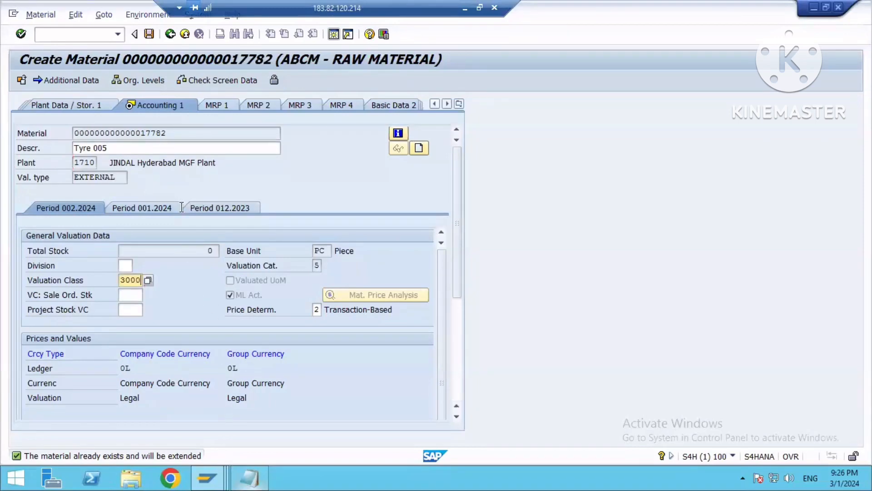
# Step: Set the periodic unit price to 5005 for the EXTERNAL valuation type and save the material
pyautogui.hotkey('alt', 'Tab')
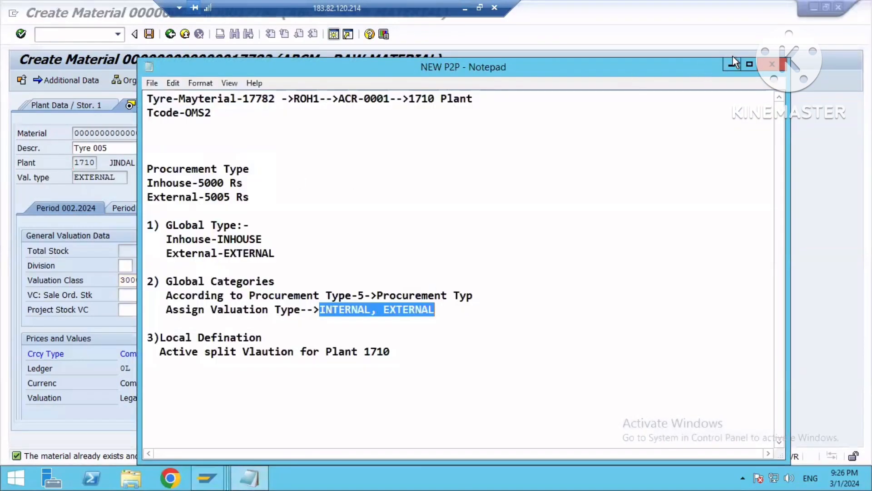
pyautogui.hotkey('alt', 'Tab')
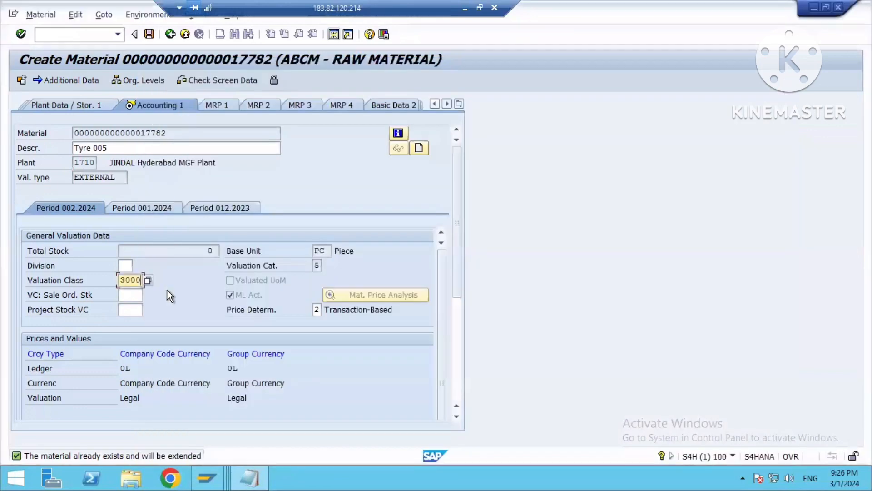
pyautogui.scroll(-5, 172, 238)
pyautogui.click(173, 234)
pyautogui.write('5005')
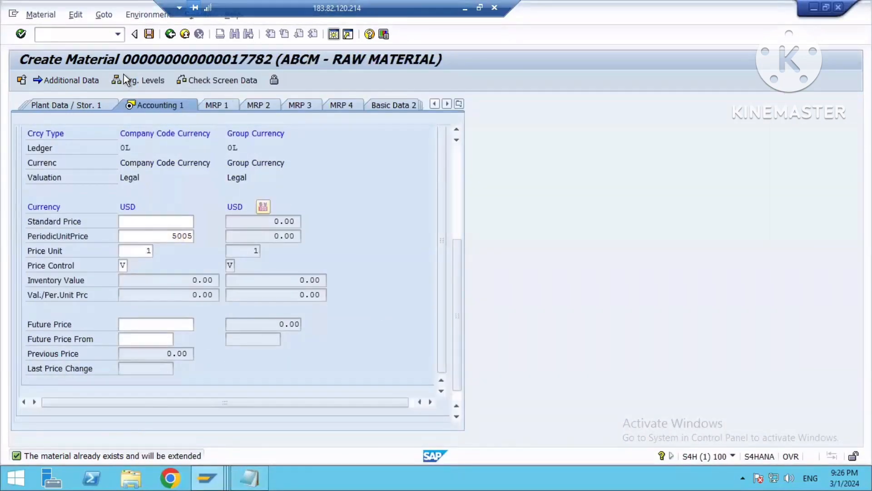
pyautogui.press('Return')
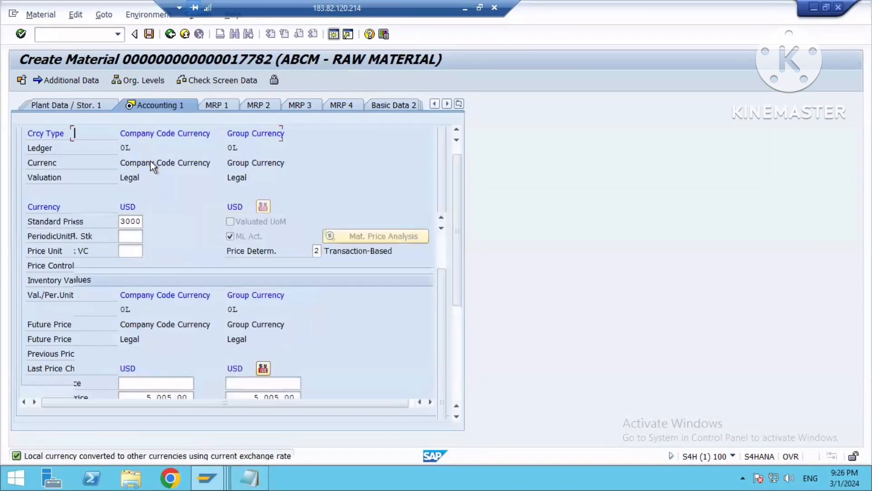
pyautogui.click(149, 35)
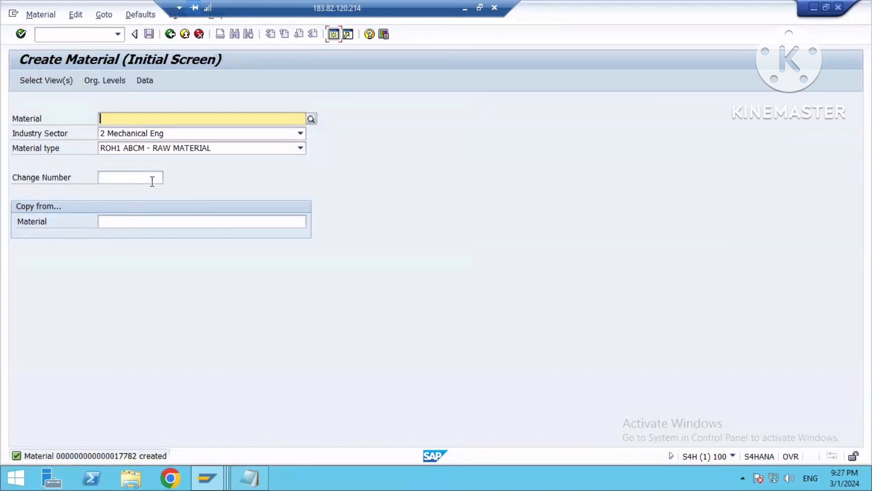
pyautogui.hotkey('ctrl', 'v')
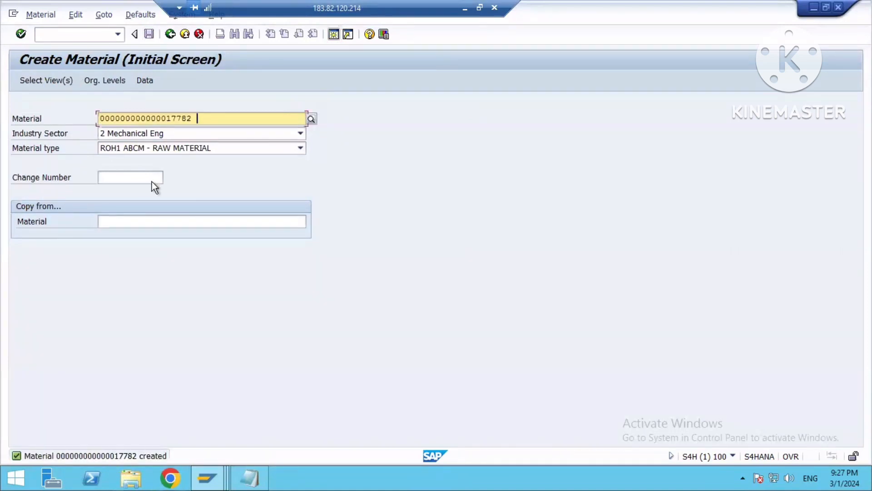
pyautogui.press('Return')
pyautogui.click(220, 152)
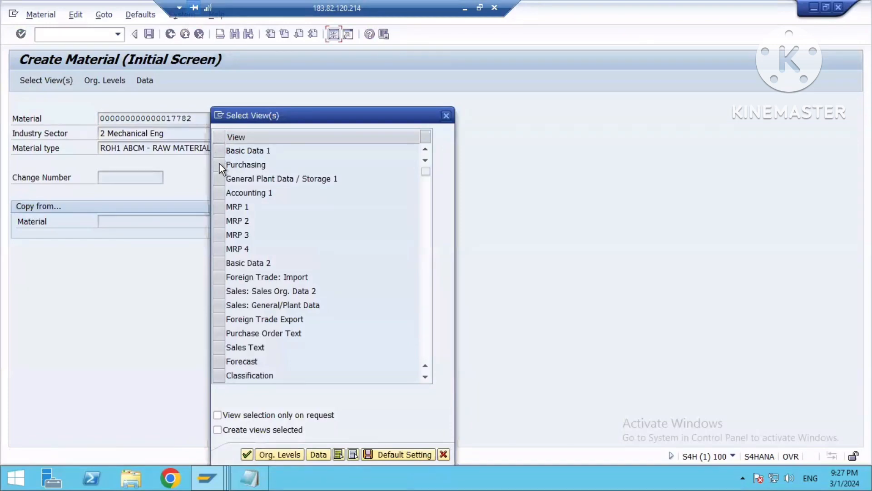
pyautogui.click(220, 163)
pyautogui.click(220, 193)
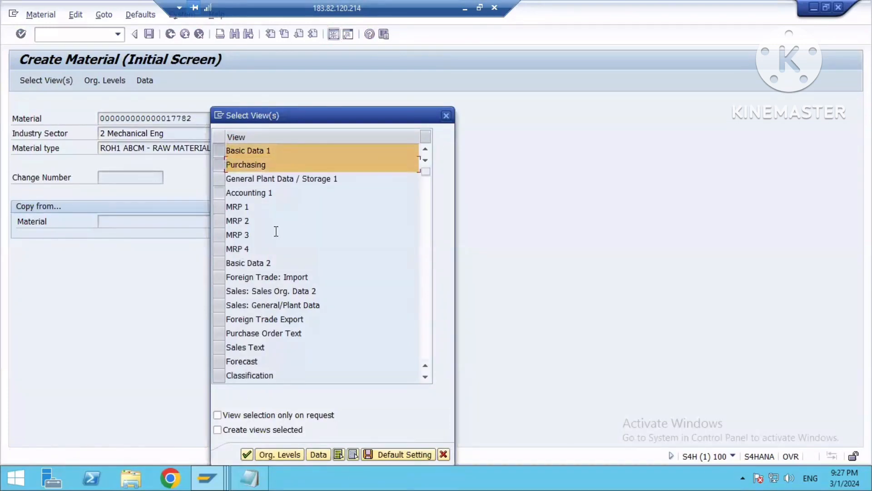
pyautogui.moveTo(321, 110); pyautogui.dragTo(362, 42)
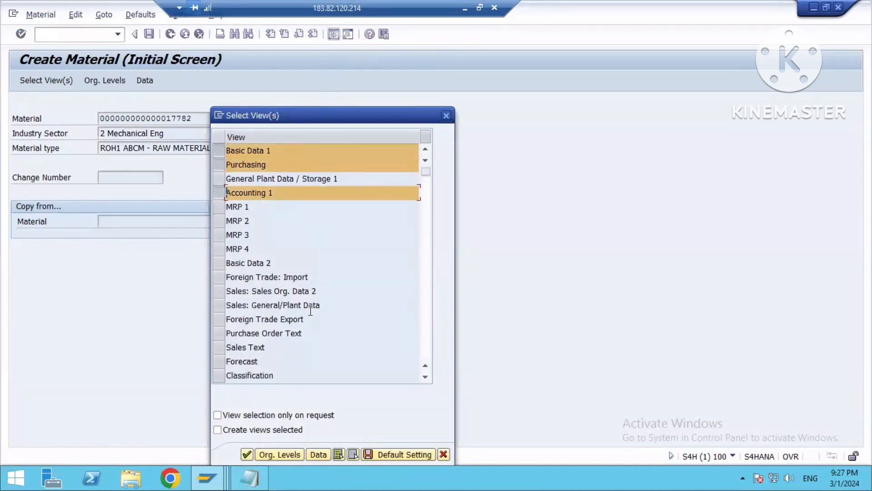
pyautogui.press('Return')
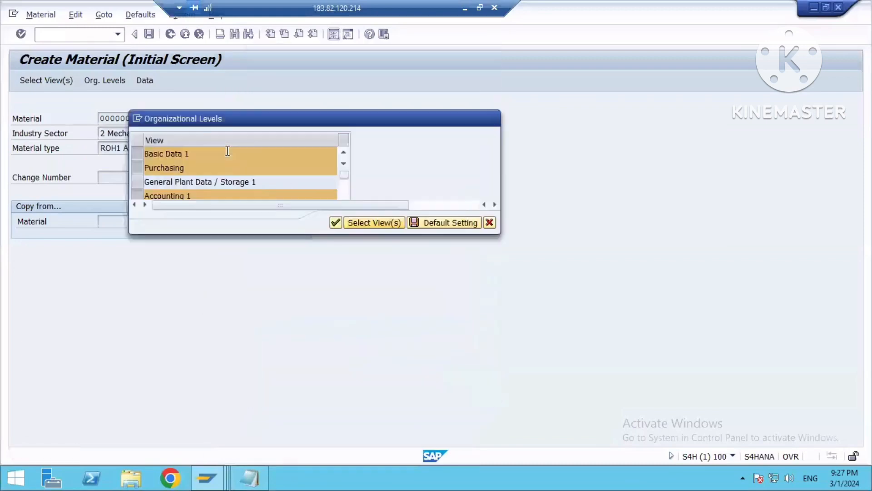
# Step: Set the organizational levels to plant 1710 and valuation type INHOUSE and confirm them
pyautogui.write('1')
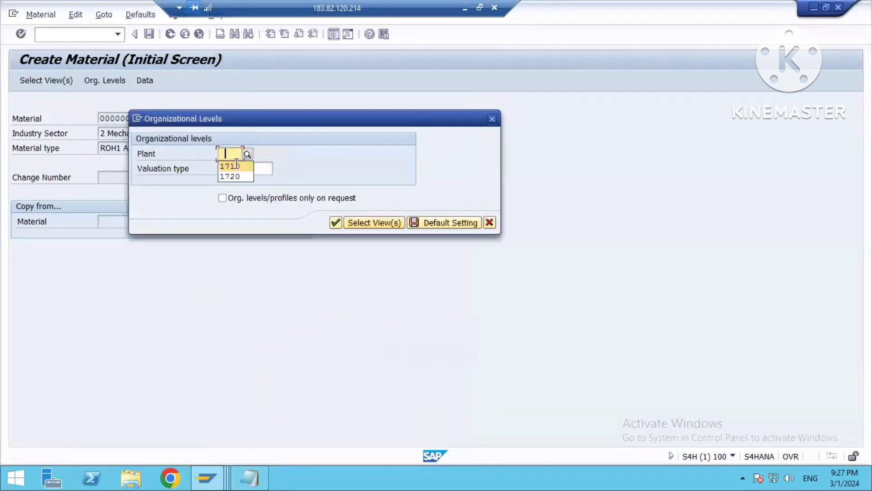
pyautogui.click(238, 166)
pyautogui.click(278, 167)
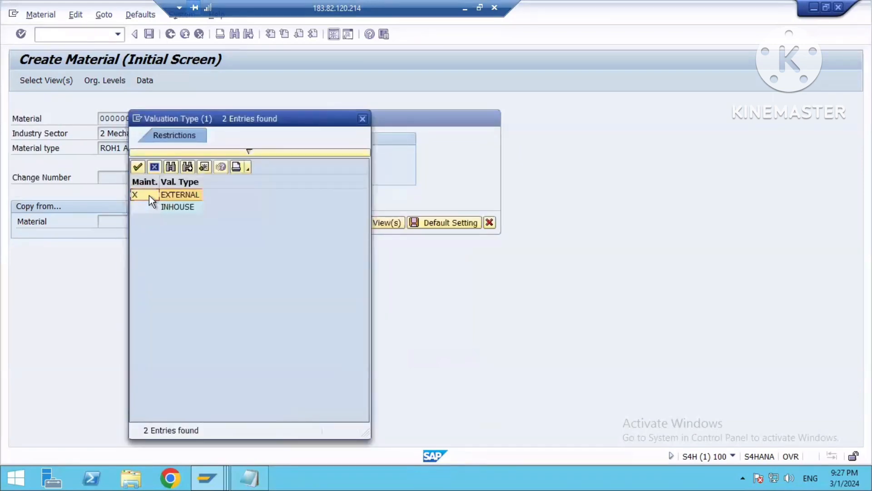
pyautogui.doubleClick(178, 207)
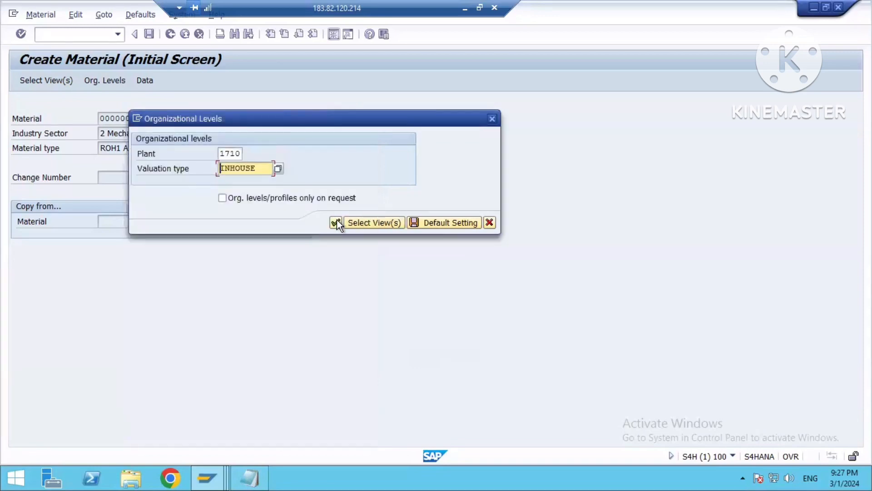
pyautogui.click(336, 222)
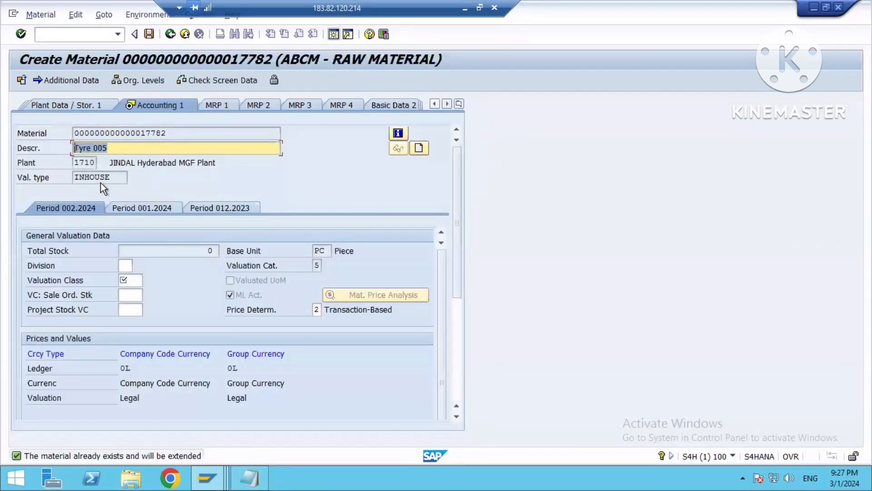
# Step: Set the Valuation Class to 3000 in the Accounting 1 view for the INHOUSE valuation type
pyautogui.press('Tab')
pyautogui.press('Tab')
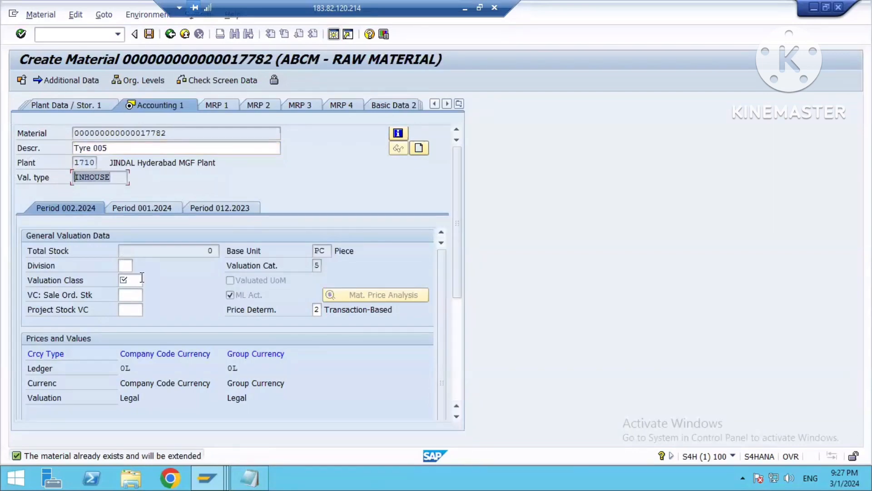
pyautogui.click(130, 280)
pyautogui.click(180, 297)
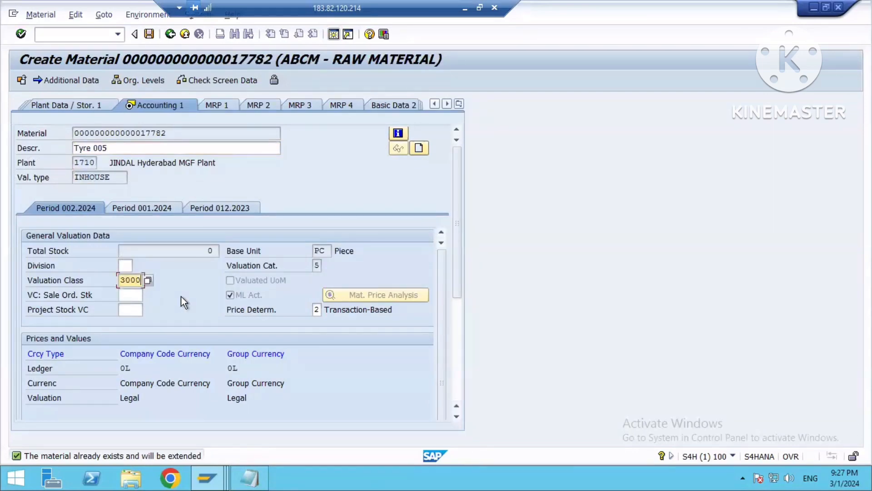
# Step: Set the periodic unit price to 5000 for the INHOUSE valuation type and save the material
pyautogui.scroll(-3, 178, 303)
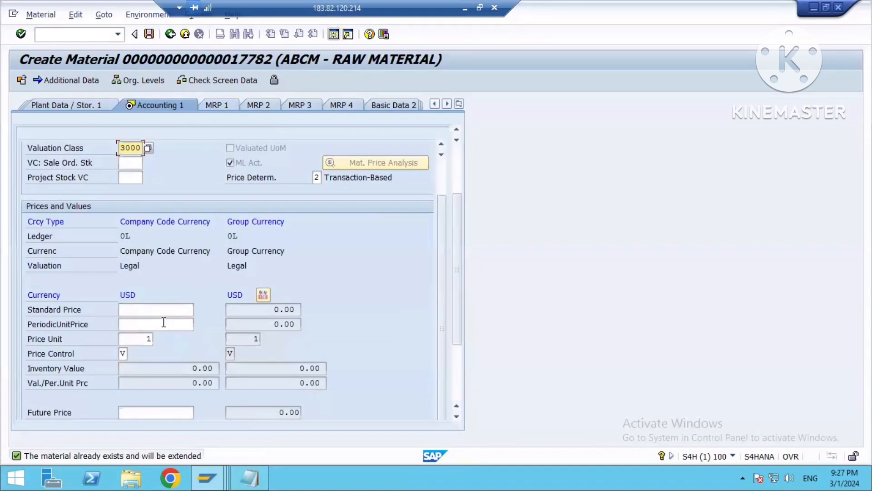
pyautogui.click(164, 323)
pyautogui.write('5000')
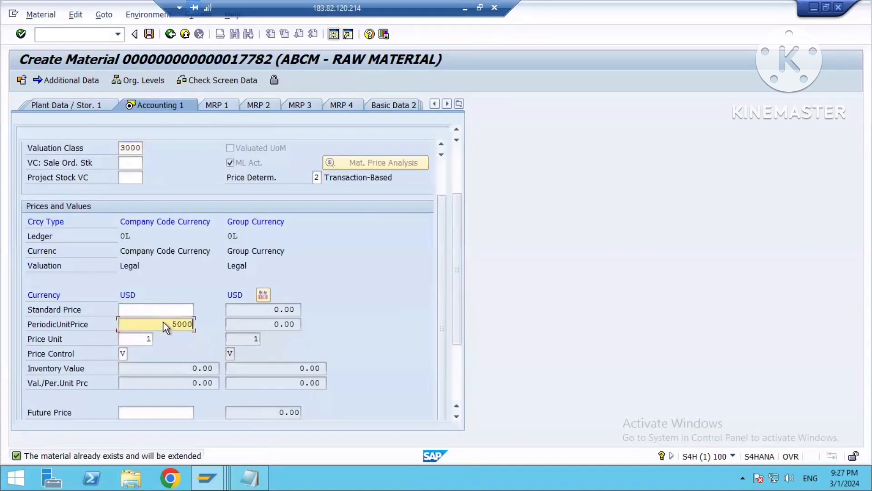
pyautogui.press('Return')
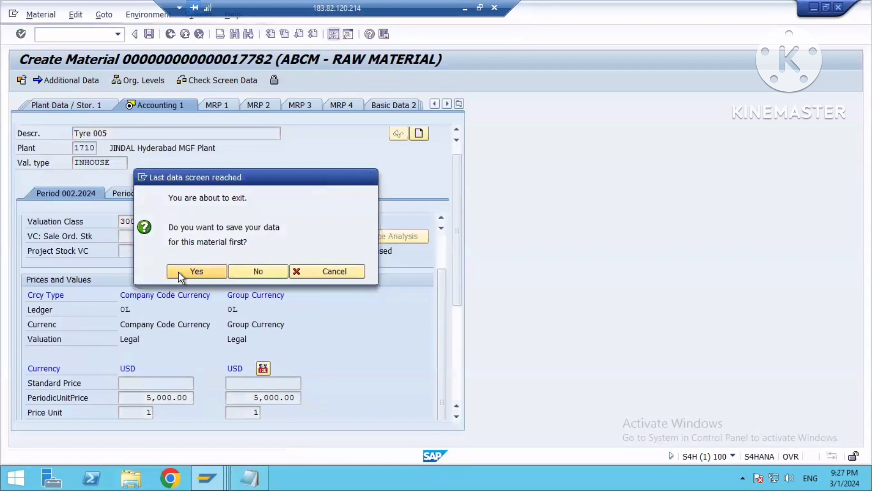
pyautogui.click(179, 272)
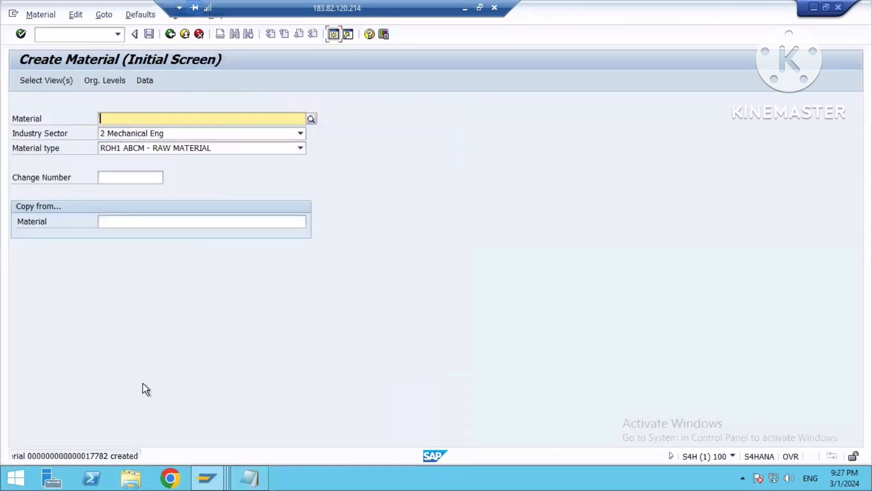
# Step: Review the valuation types in the Notepad notes and add the line "PO-GR-Check the Stock" below the local definition
pyautogui.click(249, 478)
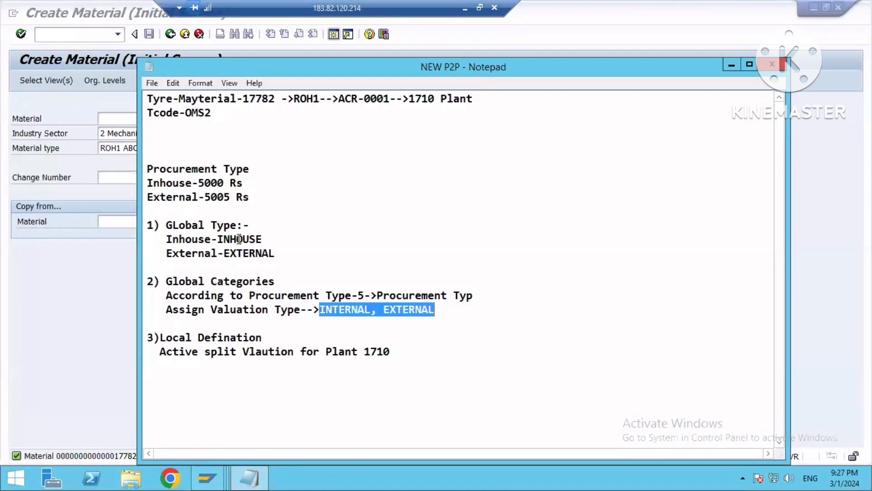
pyautogui.doubleClick(268, 239)
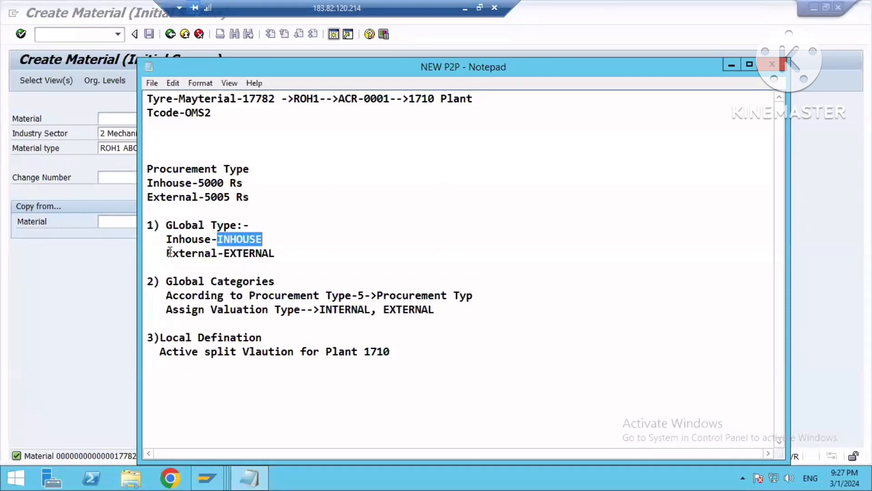
pyautogui.moveTo(166, 253); pyautogui.dragTo(290, 247)
pyautogui.click(291, 247)
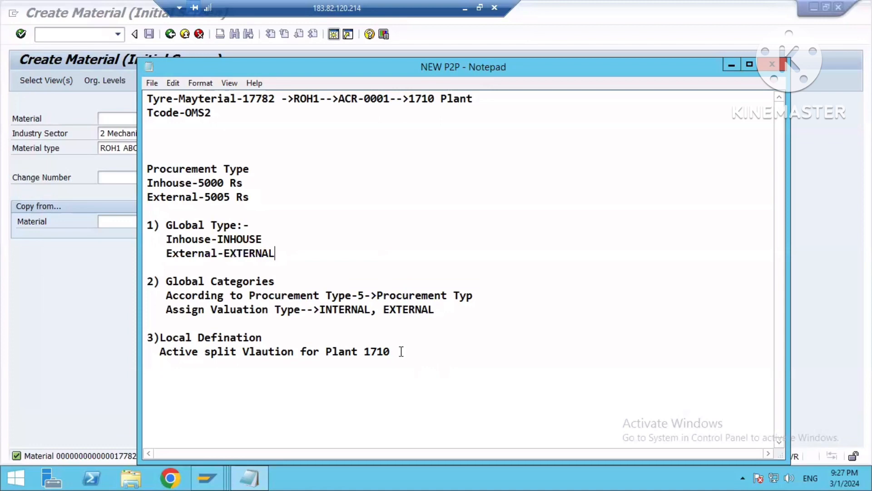
pyautogui.click(401, 351)
pyautogui.press('Return')
pyautogui.press('Return')
pyautogui.write('PO-GR-Check t')
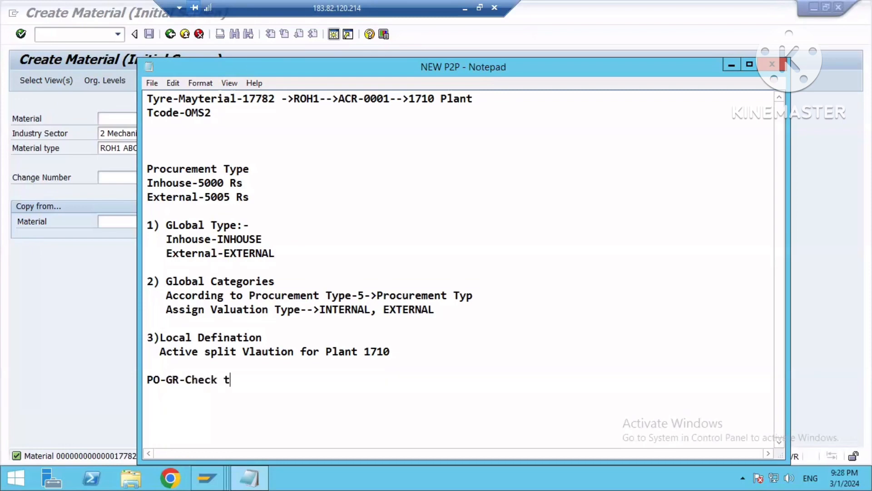
pyautogui.write('he Stock')
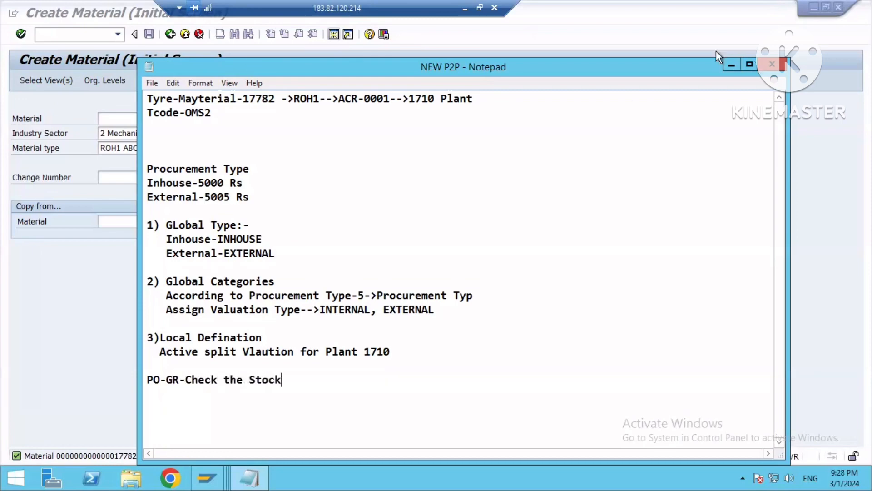
# Step: Return to SAP and start the purchase order creation transaction ME21N
pyautogui.click(40, 33)
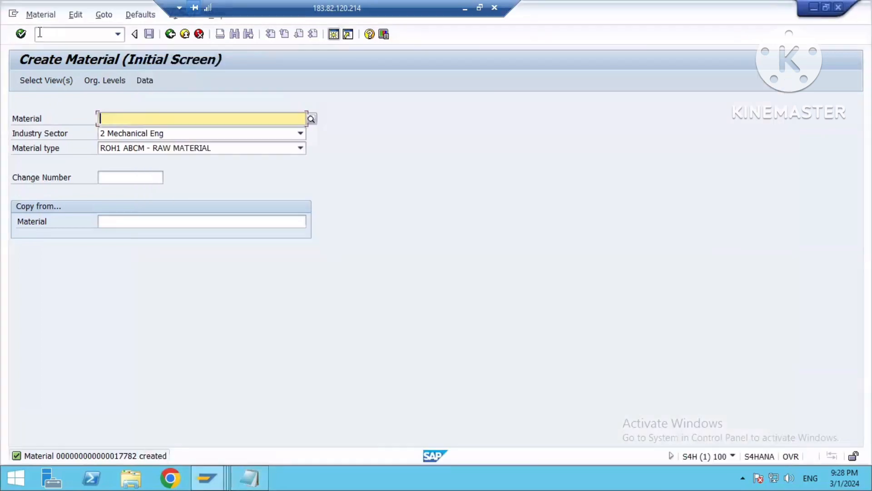
pyautogui.click(40, 33)
pyautogui.write('/nme21n')
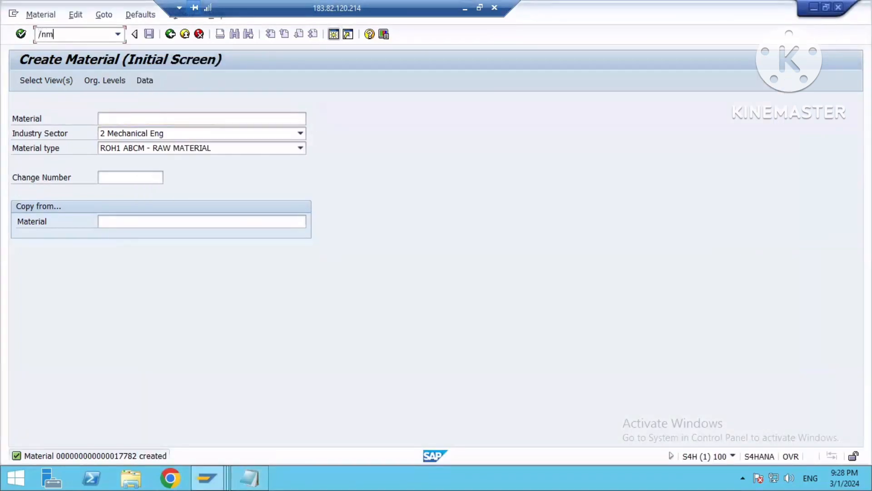
pyautogui.press('Return')
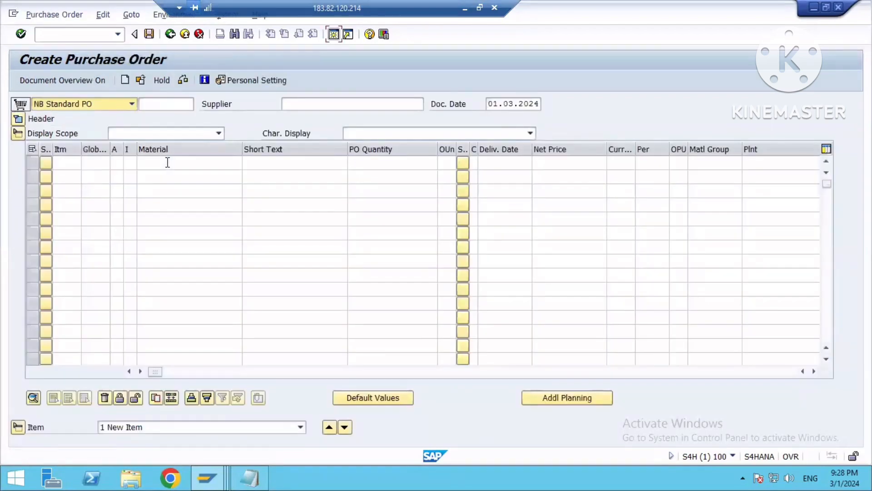
# Step: Enter material 1778 in the first purchase order item
pyautogui.click(167, 162)
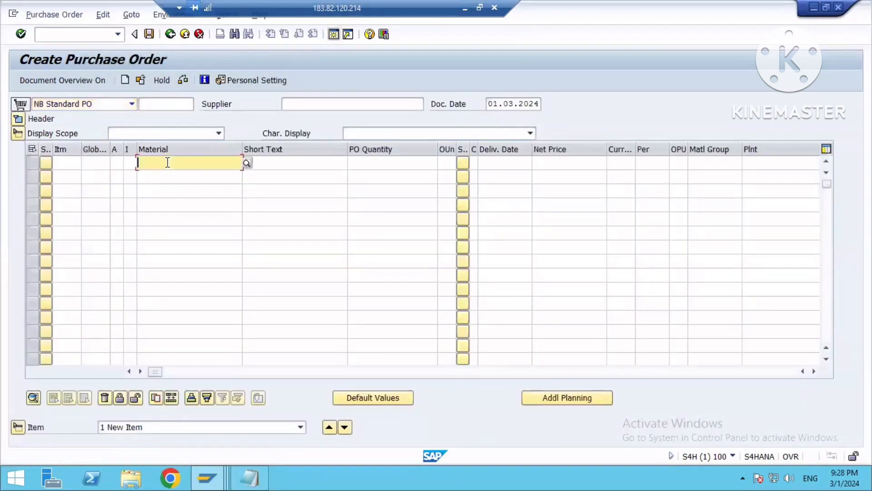
pyautogui.hotkey('ctrl', 'v')
pyautogui.press('BackSpace')
pyautogui.press('Return')
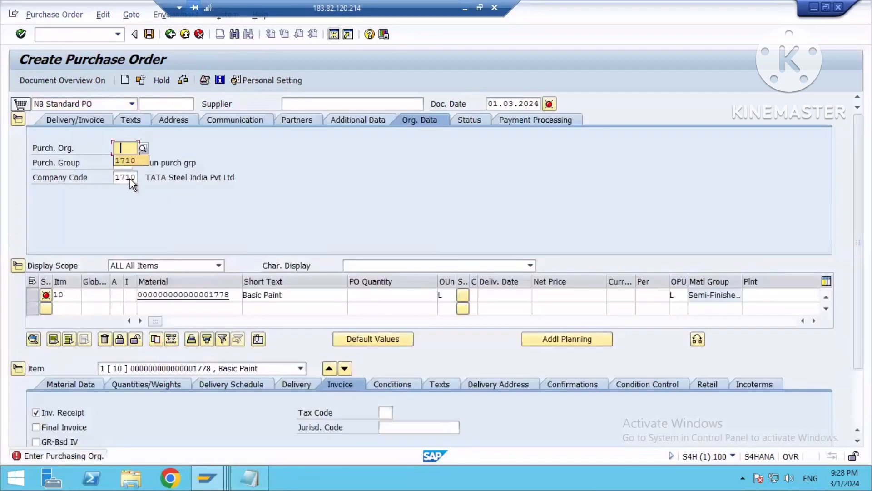
# Step: Set the purchasing organization to 1710 and choose US TM Carrier1 as the supplier of the purchase order
pyautogui.press('Down')
pyautogui.press('Tab')
pyautogui.press('Down')
pyautogui.press('Down')
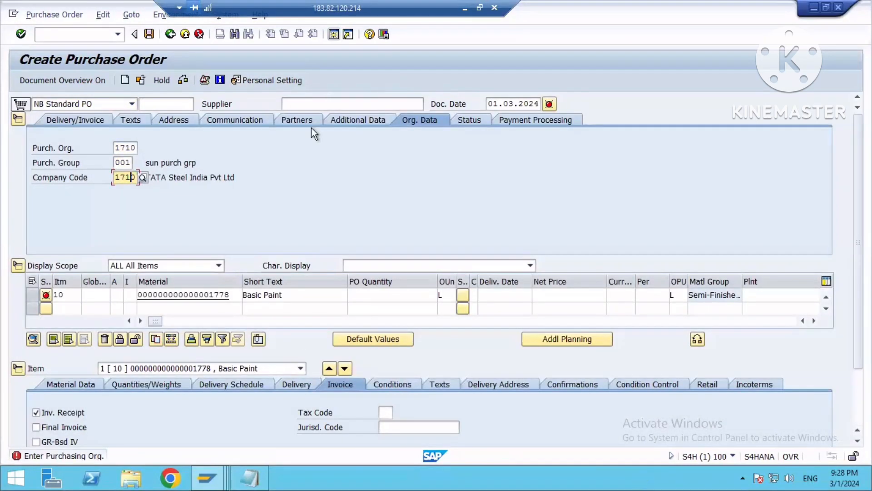
pyautogui.click(300, 105)
pyautogui.press('Down')
pyautogui.press('Down')
pyautogui.press('Up')
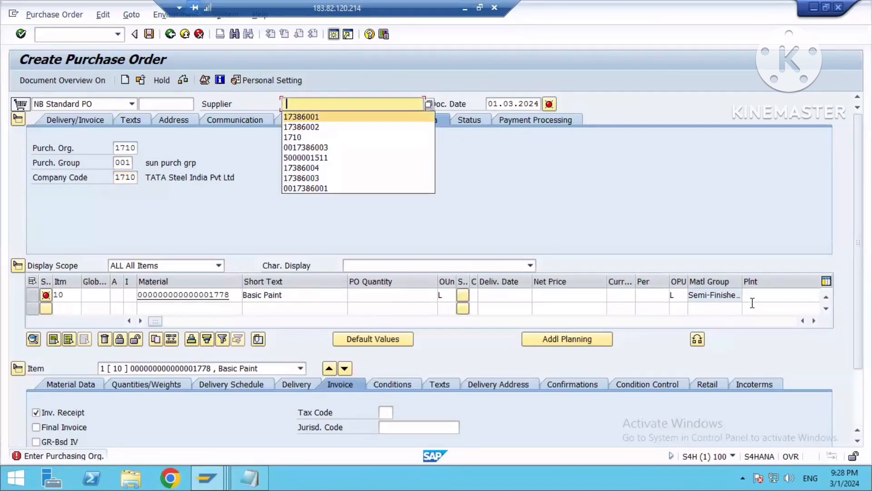
# Step: Set the plant to 1710 and the PO quantity to 10 for item 10
pyautogui.click(753, 299)
pyautogui.press('Down')
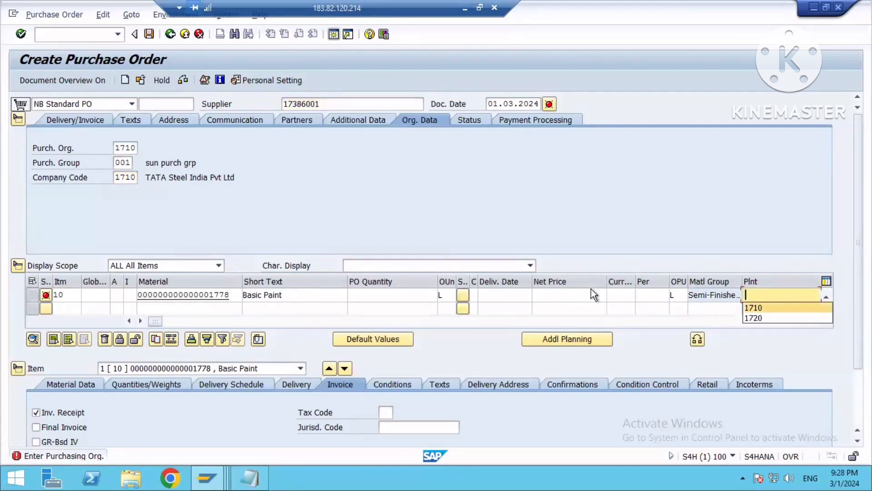
pyautogui.press('Return')
pyautogui.press('Return')
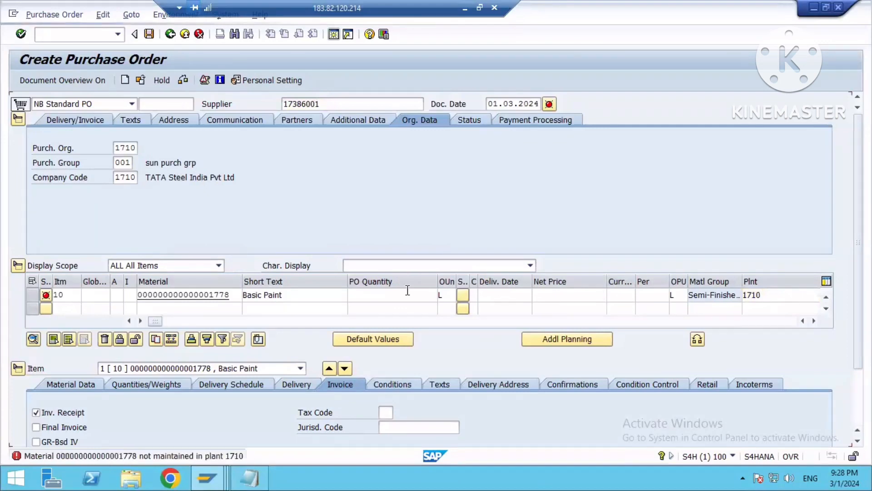
pyautogui.write('10')
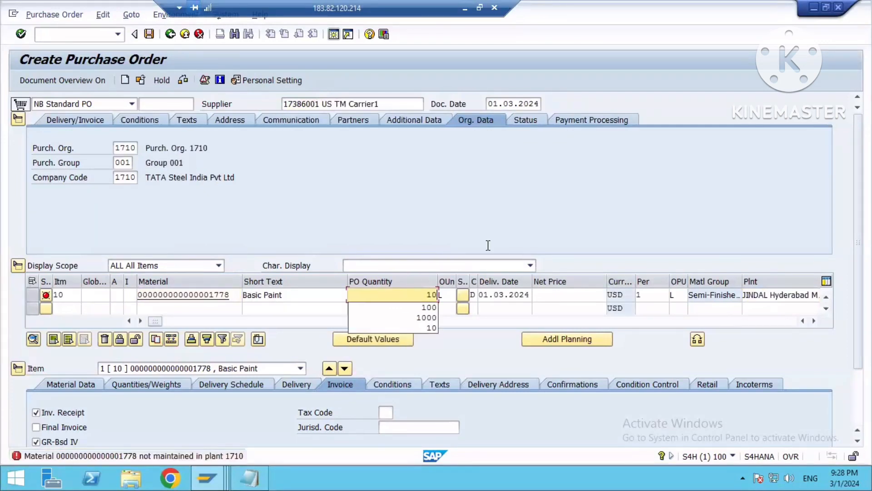
pyautogui.press('Return')
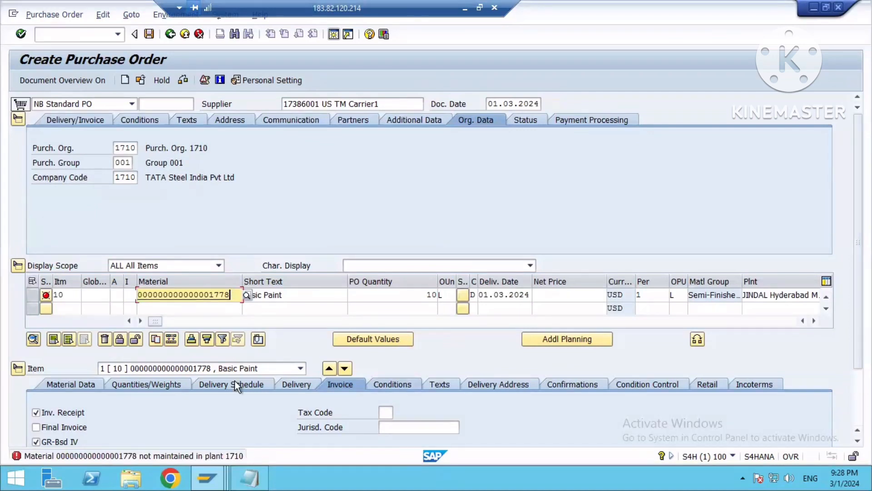
# Step: Replace the material of purchase order item 10 with 17782, copied from the Notepad notes
pyautogui.press('BackSpace')
pyautogui.press('BackSpace')
pyautogui.press('BackSpace')
pyautogui.press('BackSpace')
pyautogui.press('BackSpace')
pyautogui.press('BackSpace')
pyautogui.press('BackSpace')
pyautogui.press('BackSpace')
pyautogui.press('BackSpace')
pyautogui.press('BackSpace')
pyautogui.press('BackSpace')
pyautogui.press('BackSpace')
pyautogui.press('BackSpace')
pyautogui.press('BackSpace')
pyautogui.press('BackSpace')
pyautogui.press('BackSpace')
pyautogui.press('BackSpace')
pyautogui.press('BackSpace')
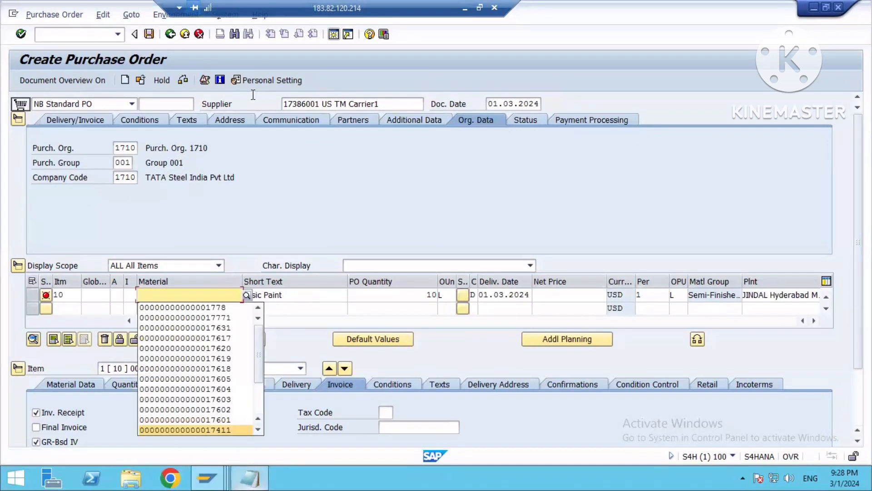
pyautogui.hotkey('alt', 'Tab')
pyautogui.doubleClick(252, 99)
pyautogui.hotkey('ctrl', 'c')
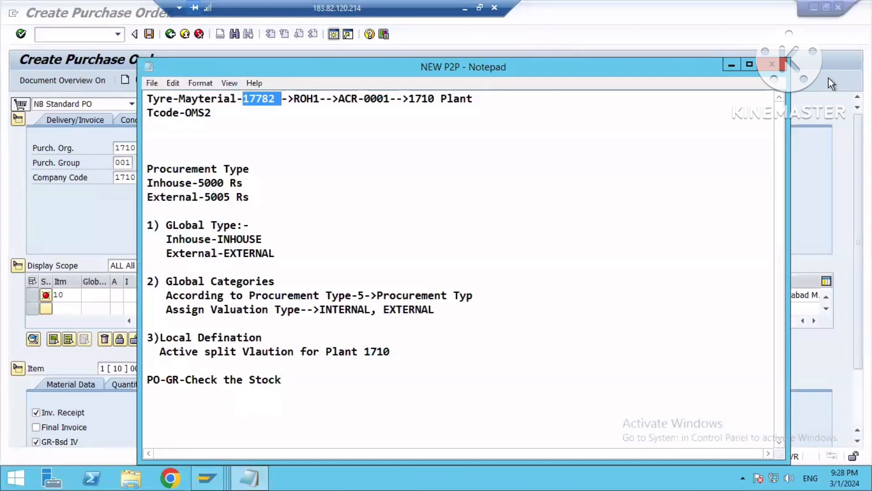
pyautogui.click(731, 65)
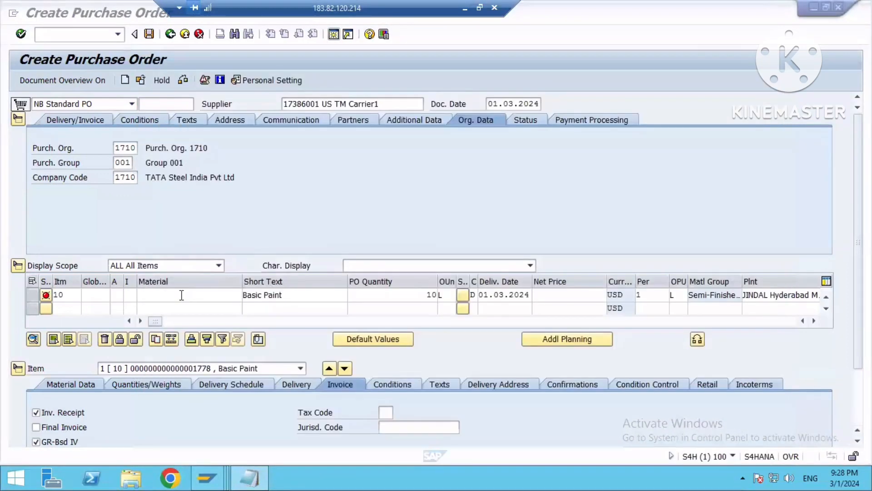
pyautogui.click(181, 295)
pyautogui.hotkey('ctrl', 'v')
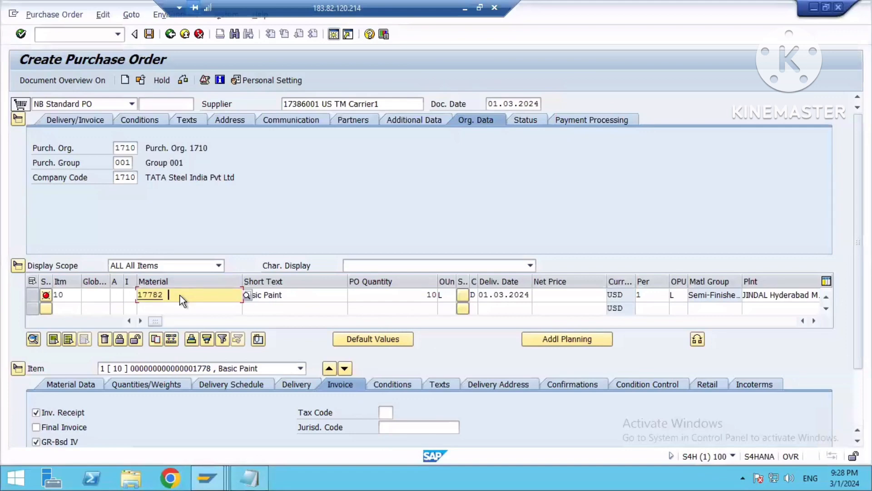
pyautogui.press('Return')
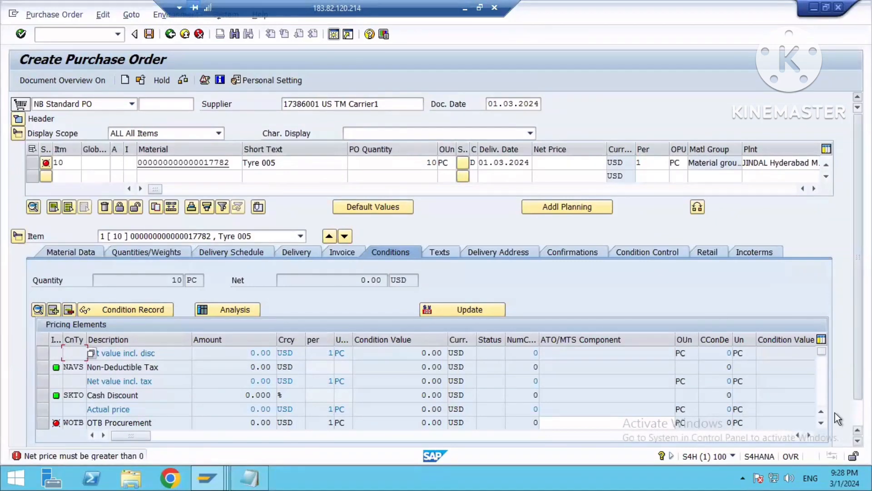
# Step: Add condition type PB00 with an amount of 500 to the pricing elements of item 10
pyautogui.scroll(-2, 100, 312)
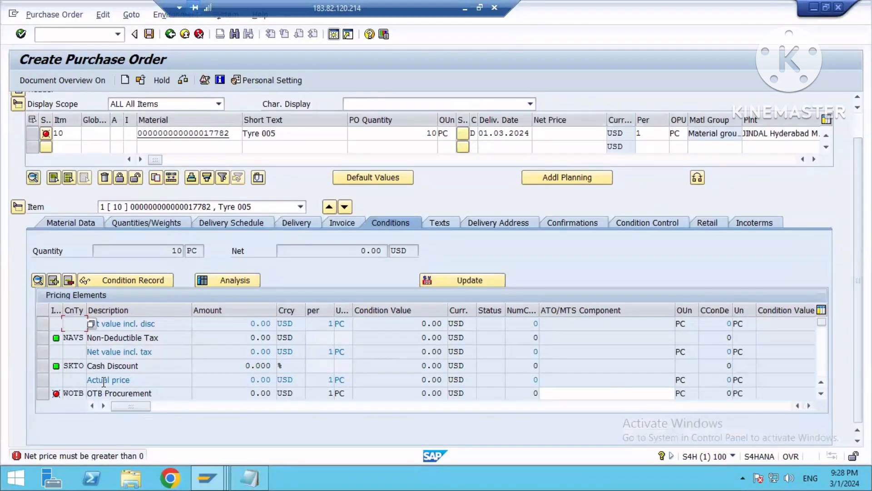
pyautogui.scroll(-1, 103, 382)
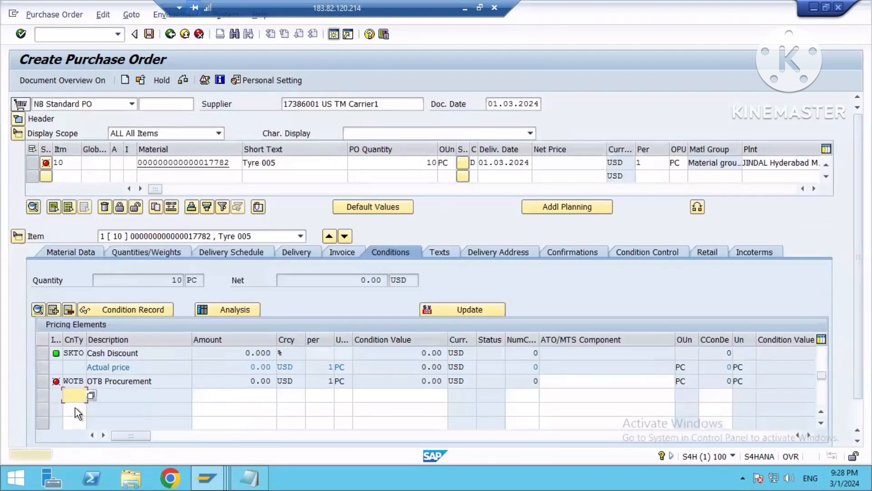
pyautogui.write('PB00')
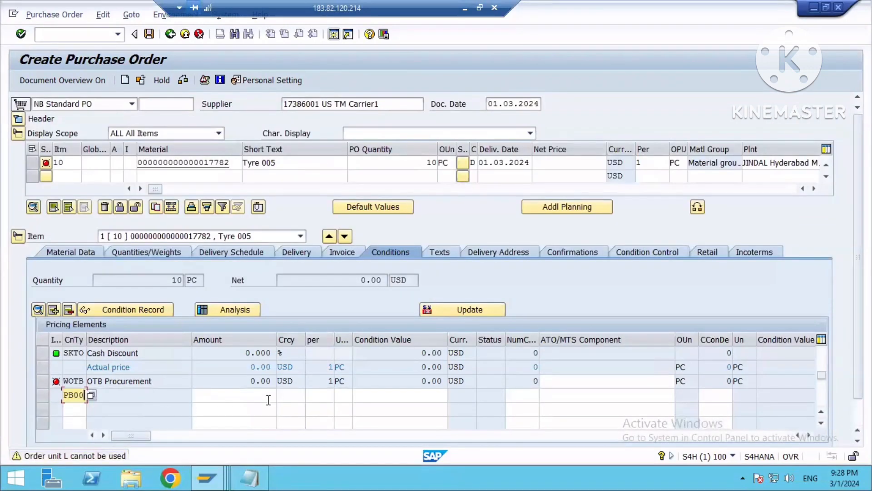
pyautogui.click(269, 396)
pyautogui.write('500')
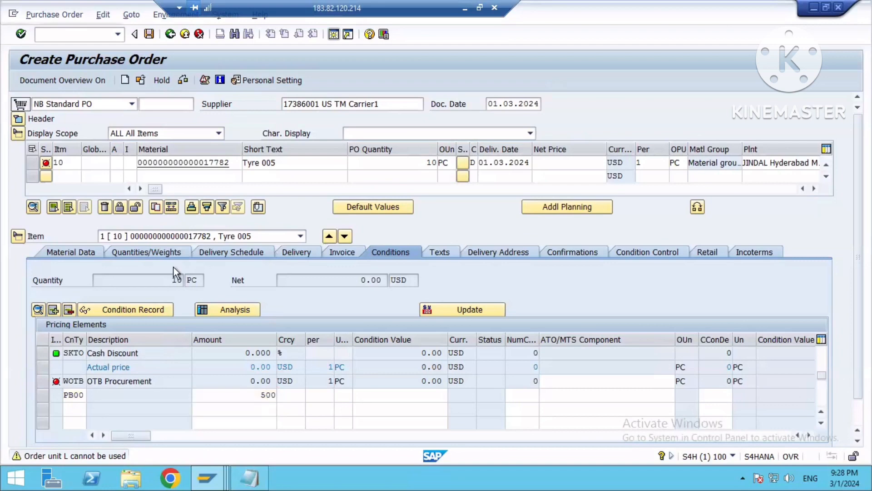
# Step: Confirm the PB00 condition and select EXTERNAL as the valuation type in the delivery data of item 10
pyautogui.press('Return')
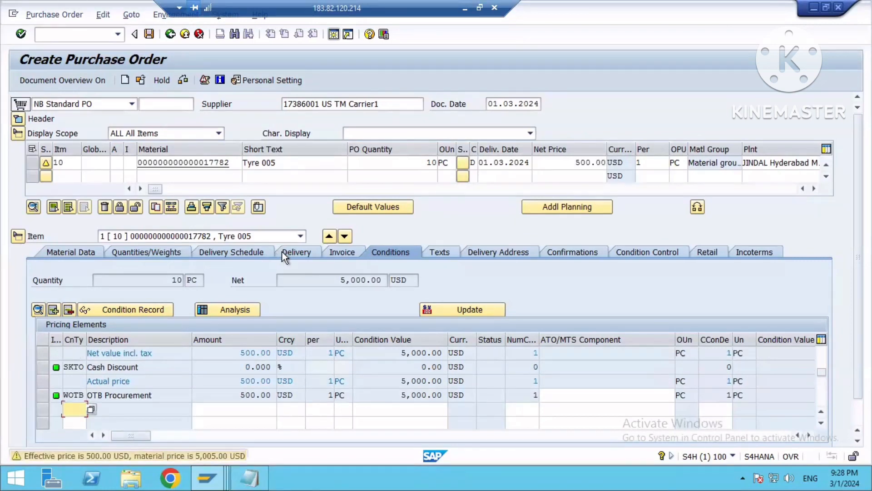
pyautogui.click(285, 252)
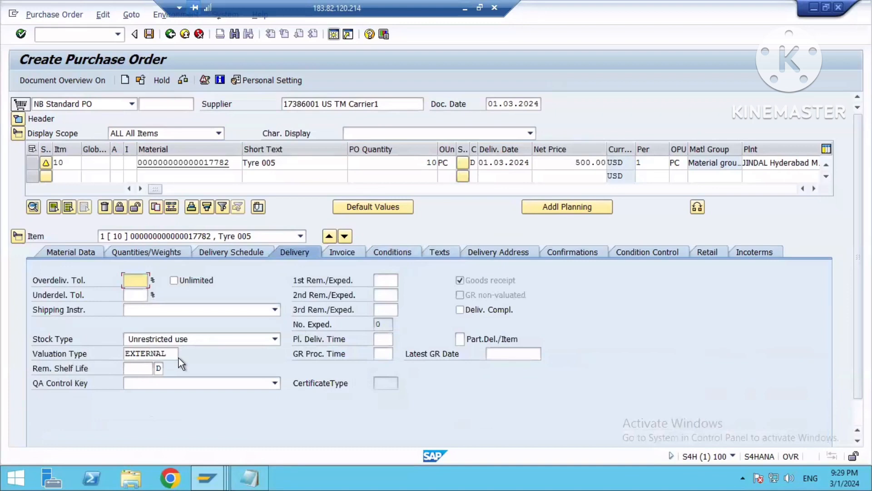
pyautogui.click(183, 352)
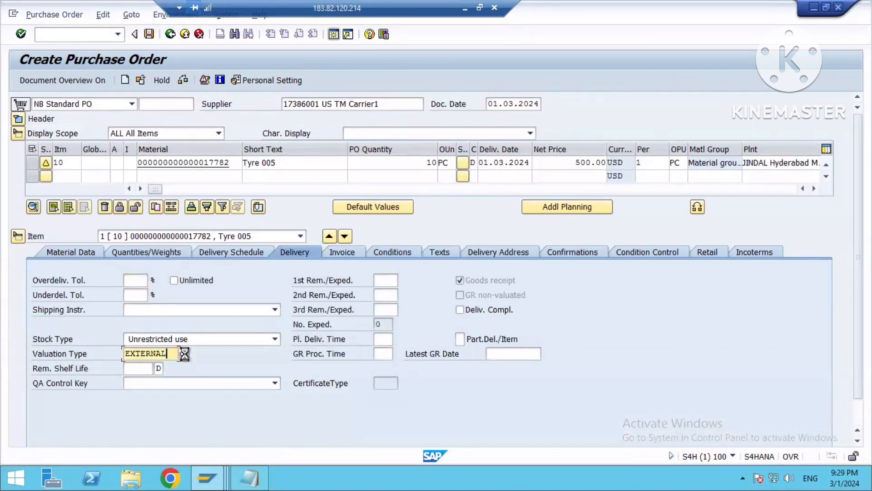
pyautogui.click(46, 120)
pyautogui.press('F4')
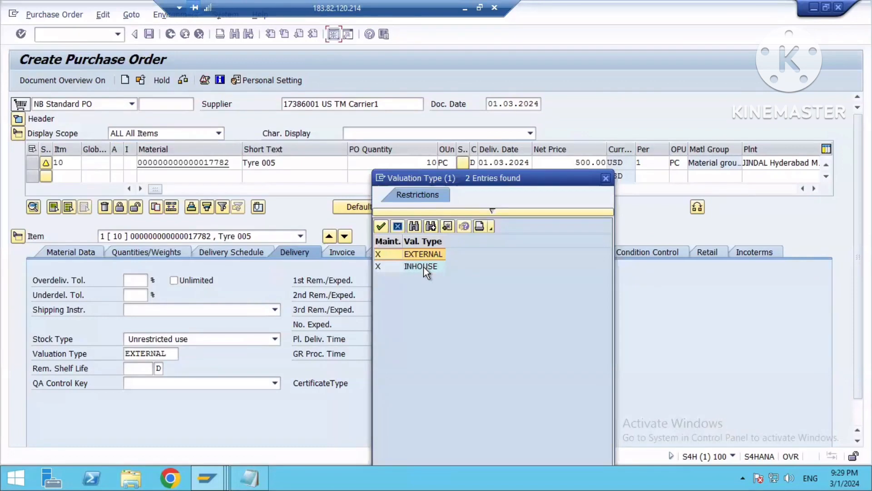
pyautogui.doubleClick(421, 256)
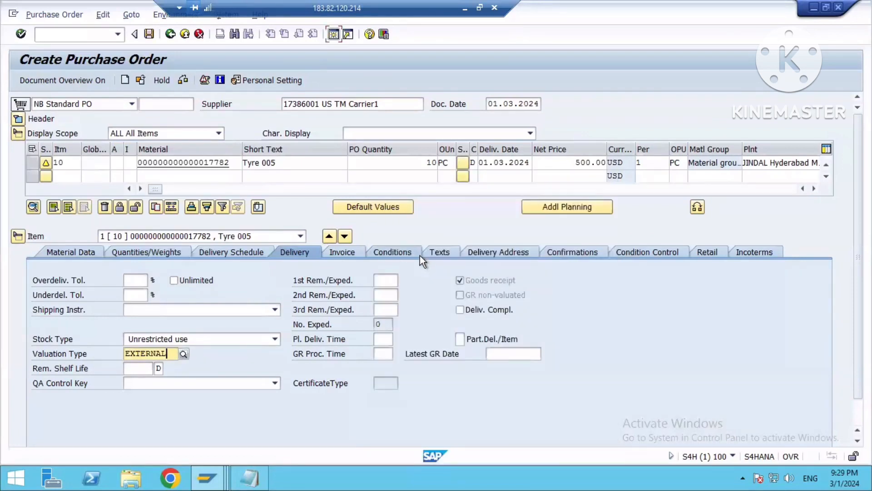
pyautogui.press('Return')
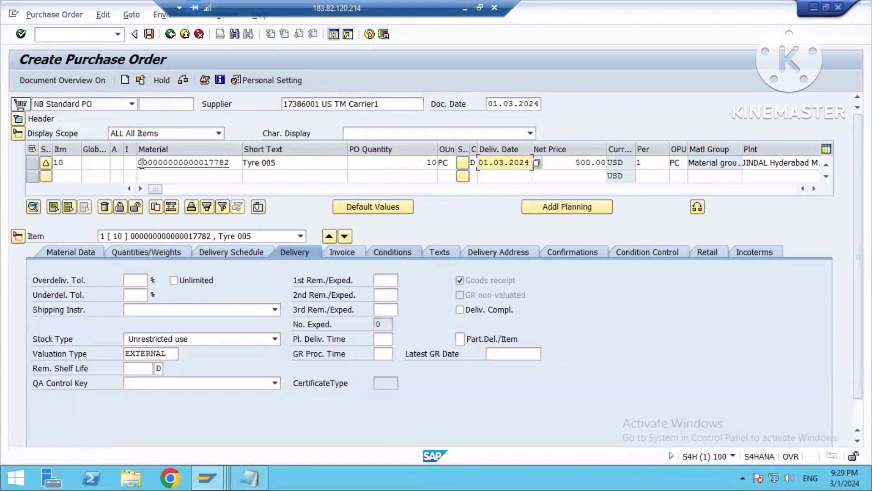
# Step: Save the purchase order and select its number in the message details for copying
pyautogui.click(155, 163)
pyautogui.press('Tab')
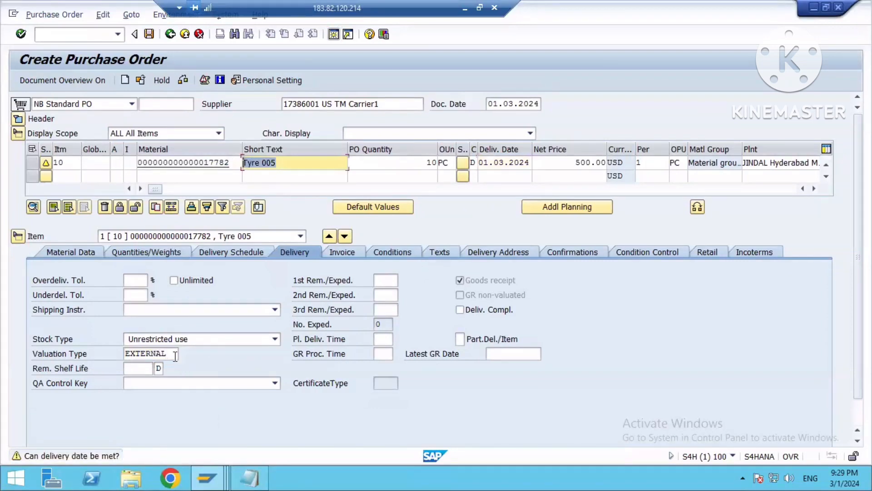
pyautogui.click(65, 354)
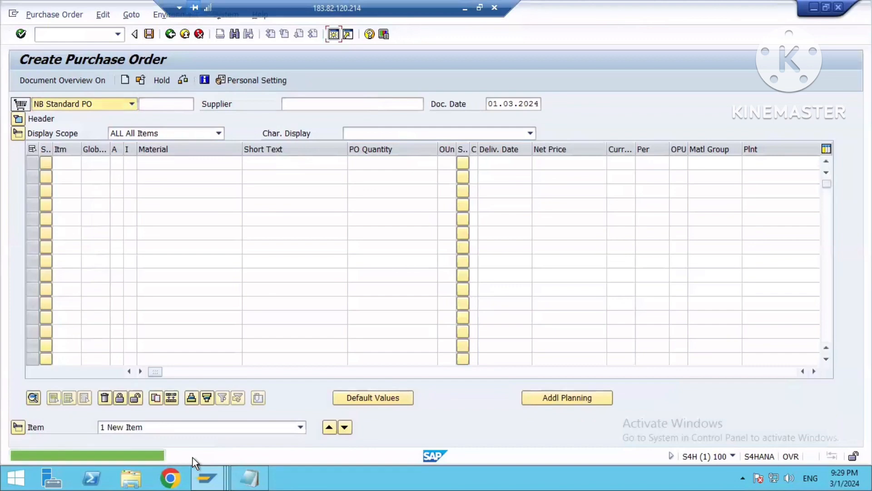
pyautogui.doubleClick(528, 129)
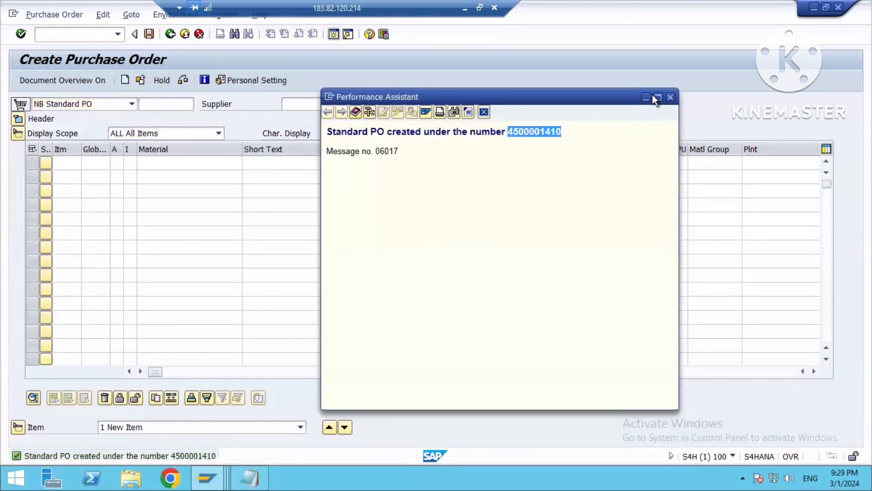
# Step: Start transaction MIGO, load the new purchase order for goods receipt and widen the Valuation Type column
pyautogui.click(38, 36)
pyautogui.write('/nmigo')
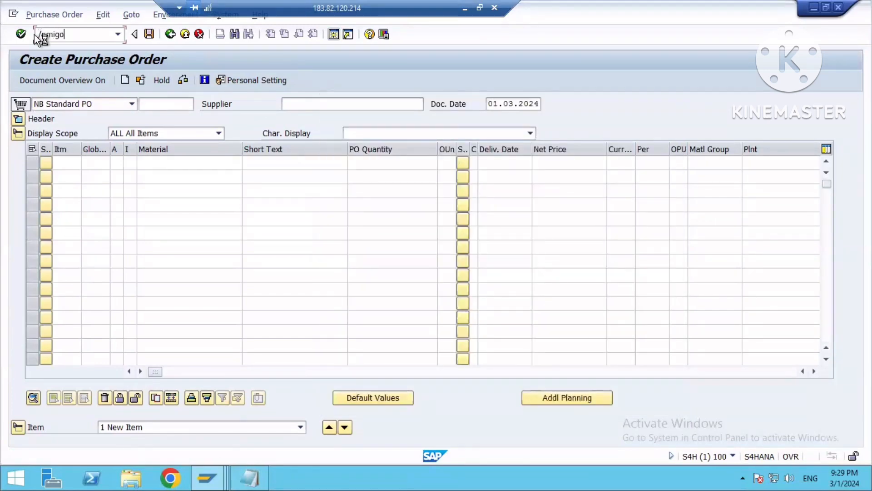
pyautogui.press('Return')
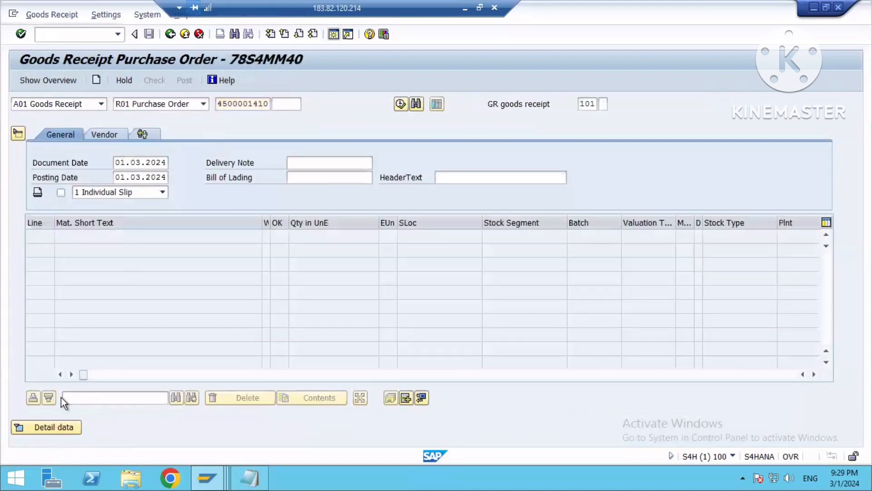
pyautogui.press('Return')
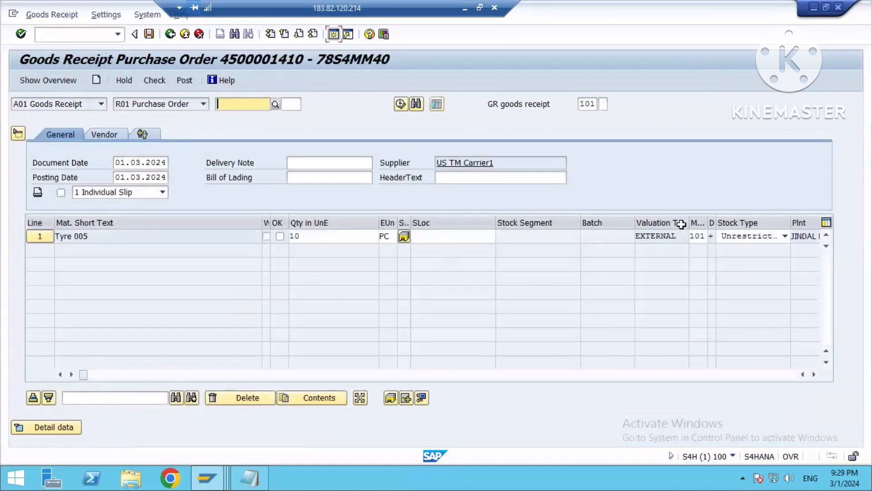
pyautogui.moveTo(689, 222); pyautogui.dragTo(715, 222)
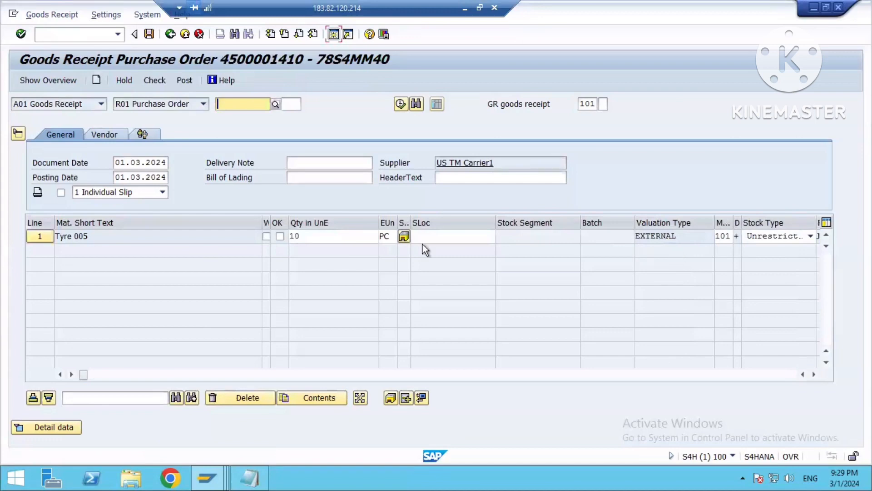
# Step: Mark the Tyre 005 line of the goods receipt as OK and set its storage location to AA
pyautogui.click(281, 236)
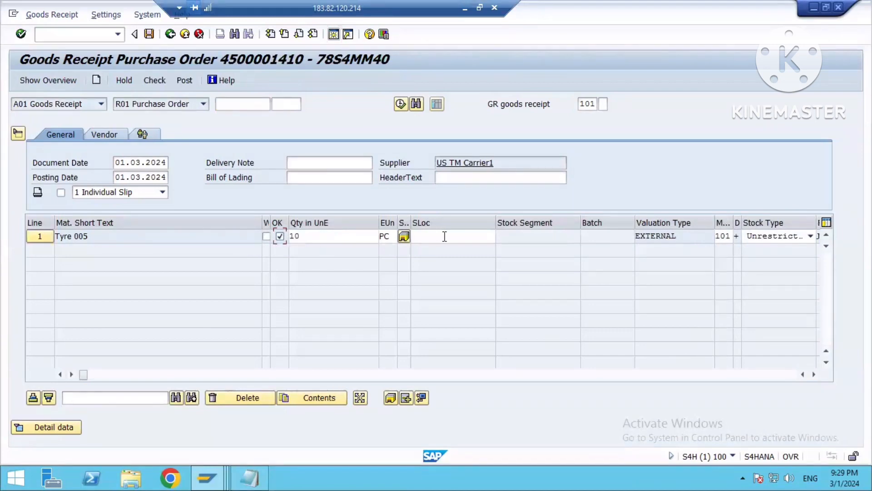
pyautogui.click(443, 237)
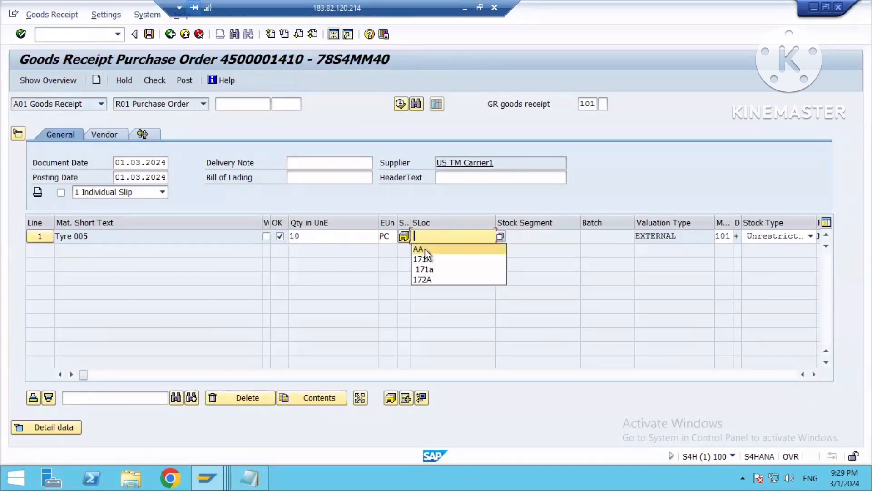
pyautogui.click(425, 248)
pyautogui.press('Return')
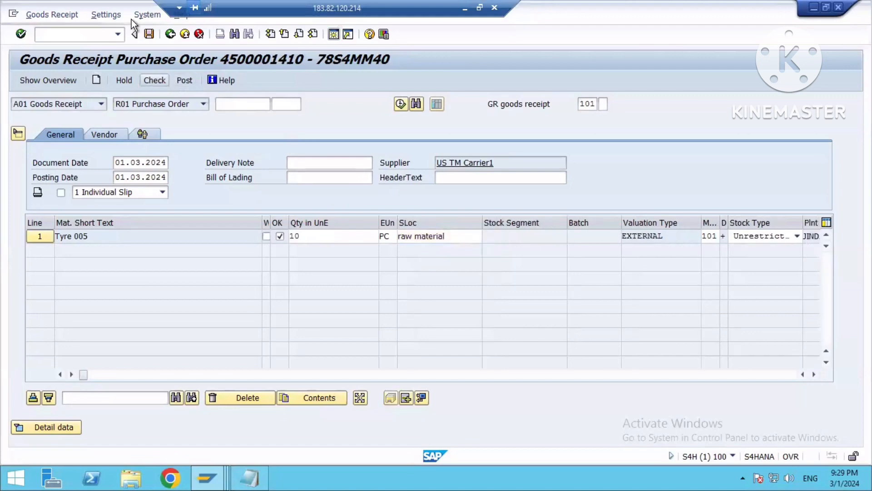
# Step: Try to post the goods receipt, request the log message's long text and close the log
pyautogui.click(149, 34)
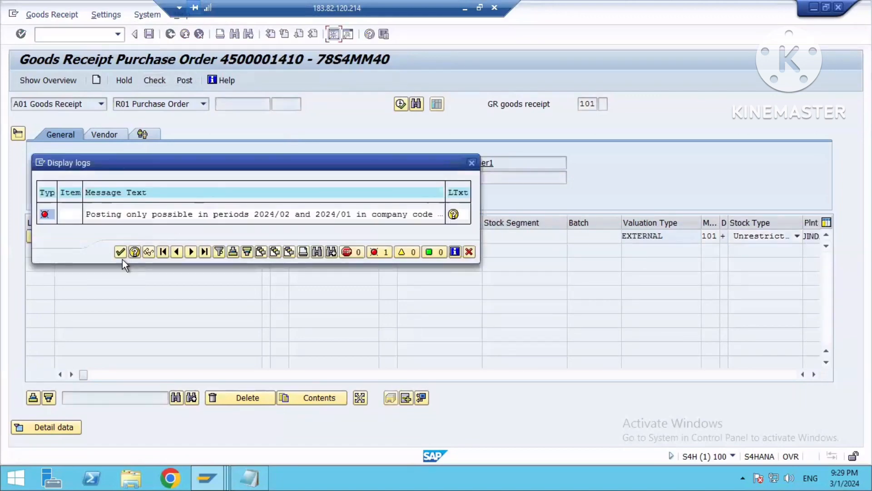
pyautogui.click(135, 252)
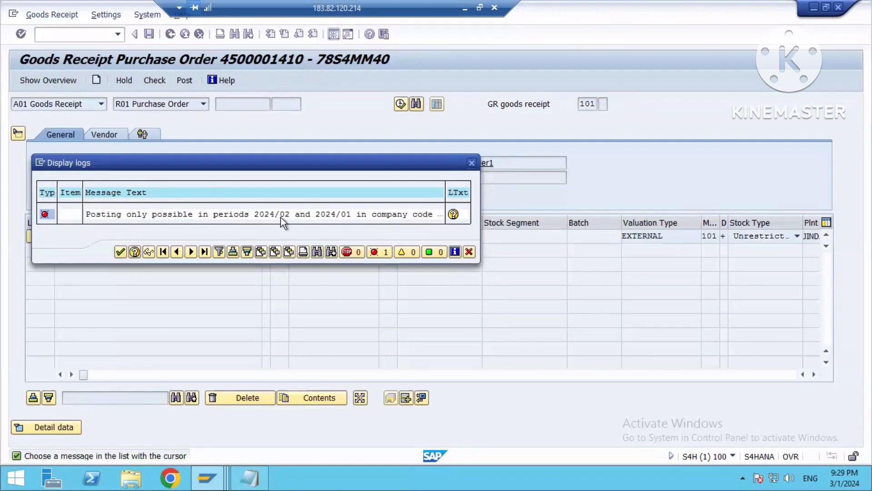
pyautogui.click(119, 252)
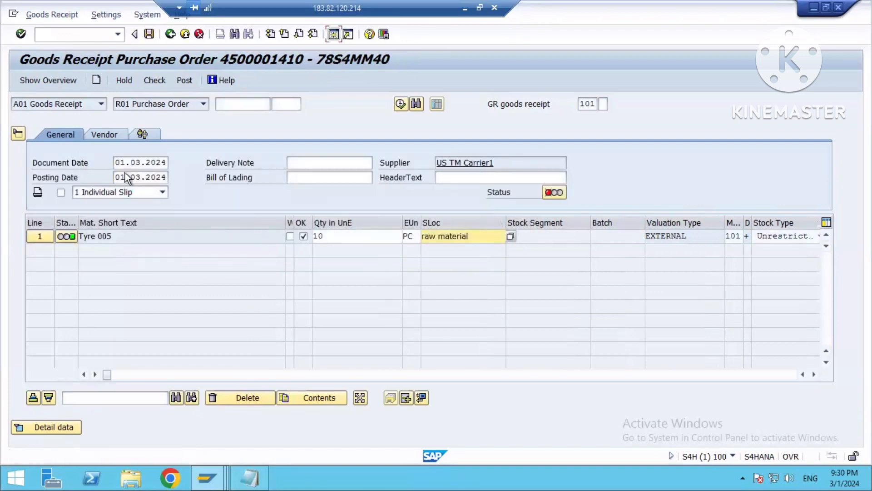
# Step: Set the posting date of the goods receipt to 01.02.2024 and post it
pyautogui.click(140, 177)
pyautogui.press('BackSpace')
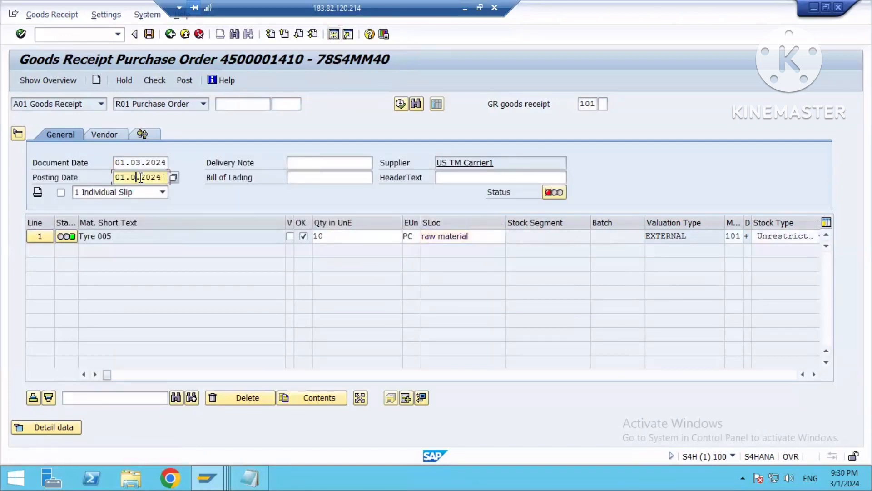
pyautogui.write('2.2024')
pyautogui.press('Return')
pyautogui.click(150, 36)
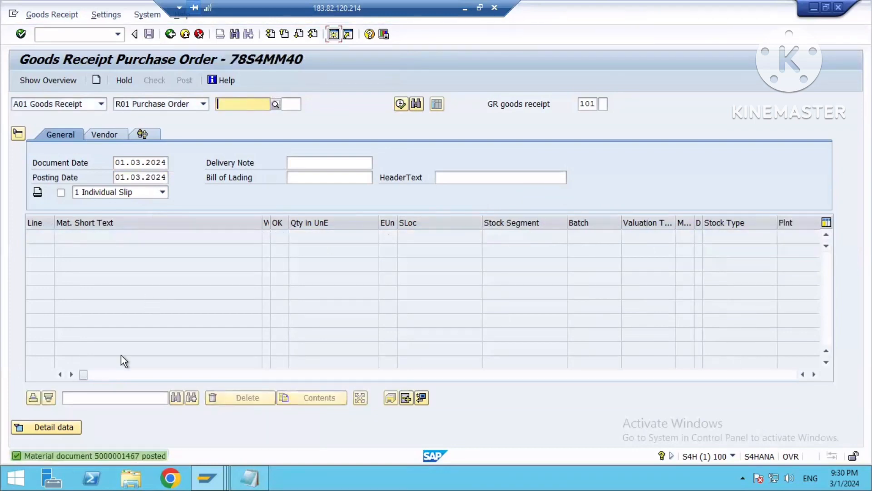
# Step: Run the MMBE stock overview for material 17782 in plant 1710 and check the unrestricted stock of the EXTERNAL batch
pyautogui.click(50, 36)
pyautogui.write('/nmmbe')
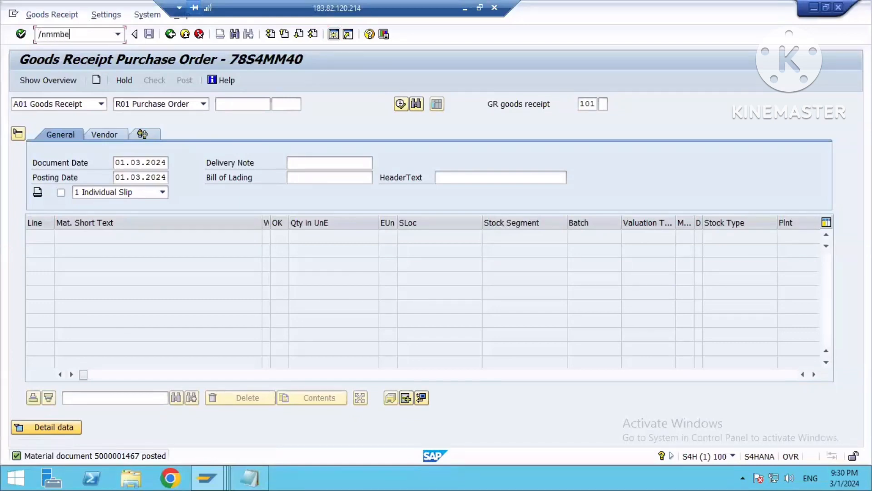
pyautogui.press('Return')
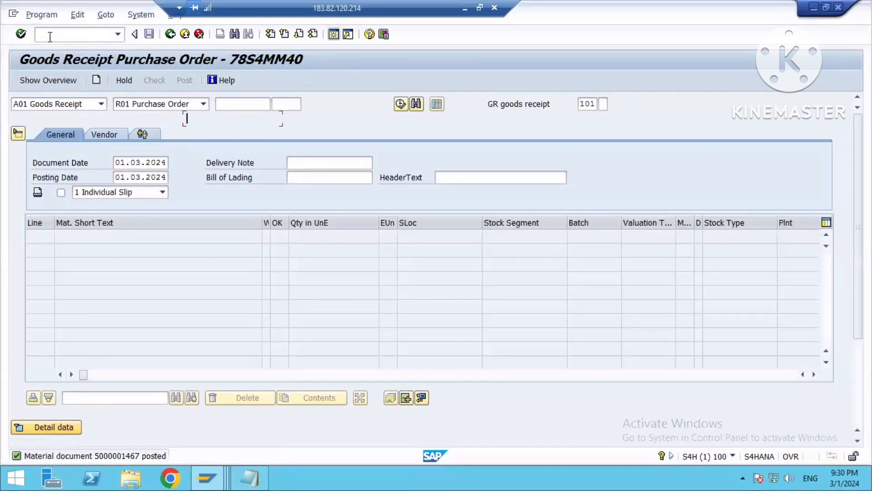
pyautogui.click(200, 133)
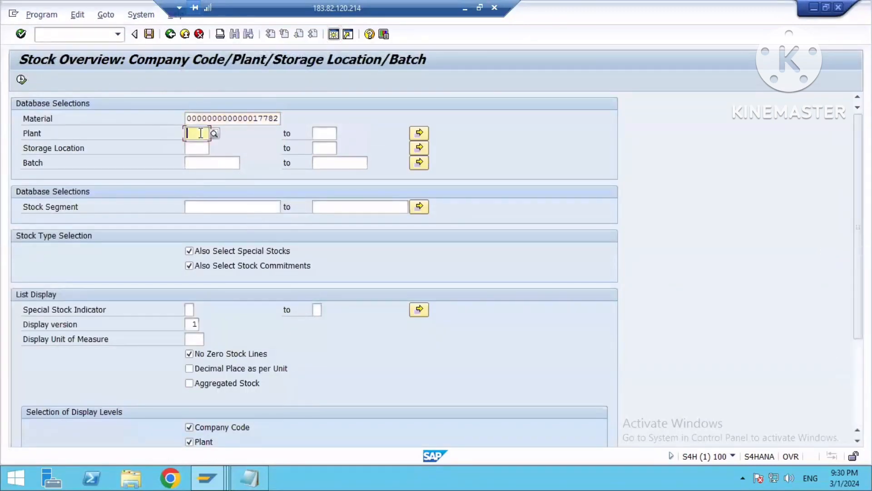
pyautogui.write('1710')
pyautogui.click(22, 81)
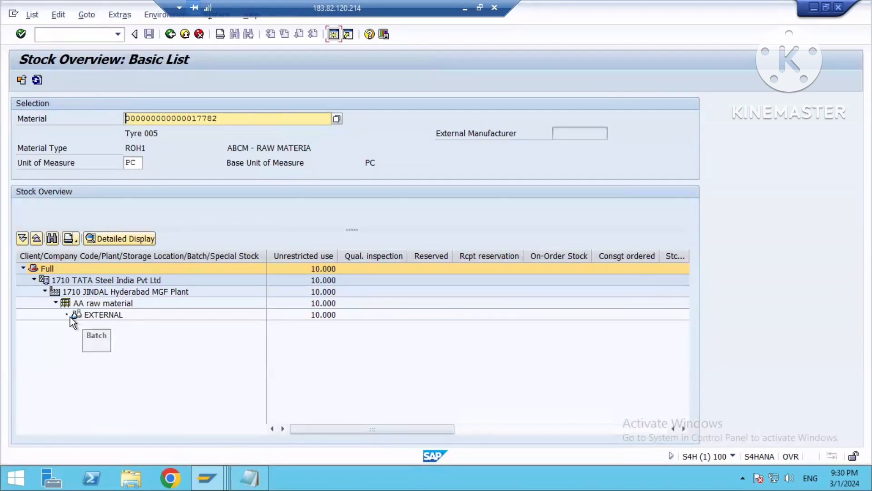
pyautogui.click(327, 315)
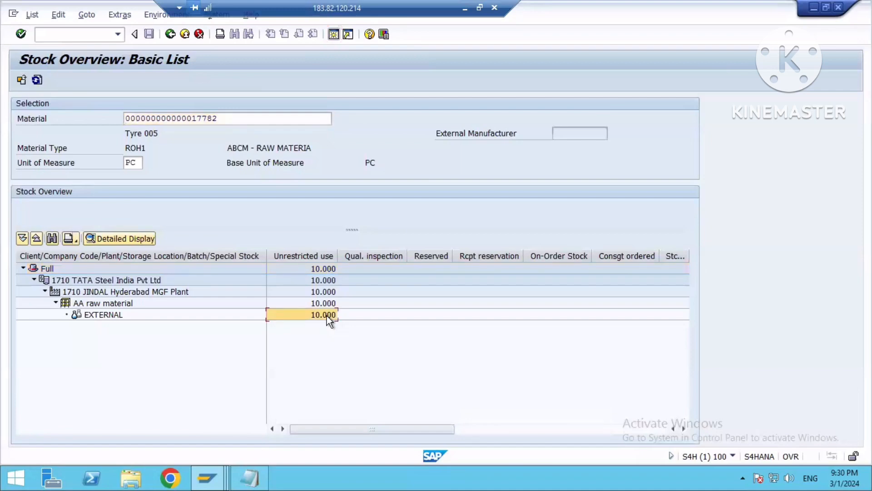
# Step: Add the line "PO-GR-MMBe" below the stock check entry in the Notepad notes and minimize Notepad
pyautogui.click(249, 478)
pyautogui.click(293, 381)
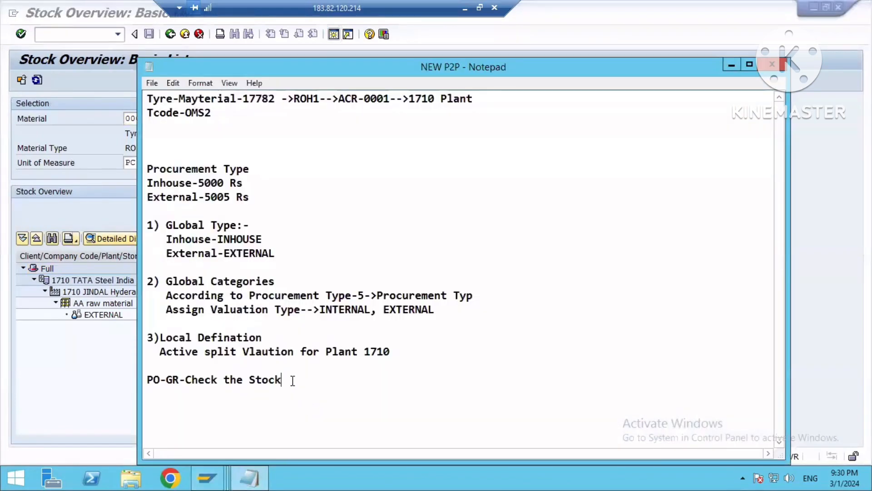
pyautogui.press('Return')
pyautogui.write('PO-')
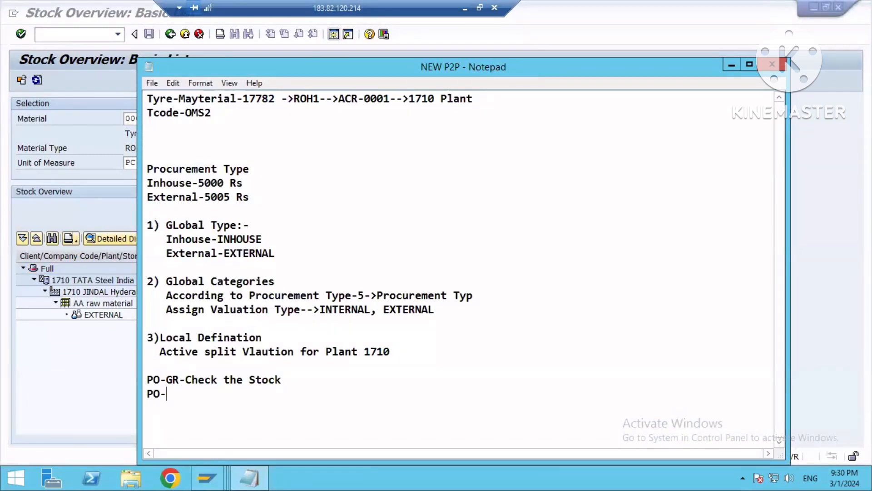
pyautogui.write('GR-MMBe')
pyautogui.click(734, 65)
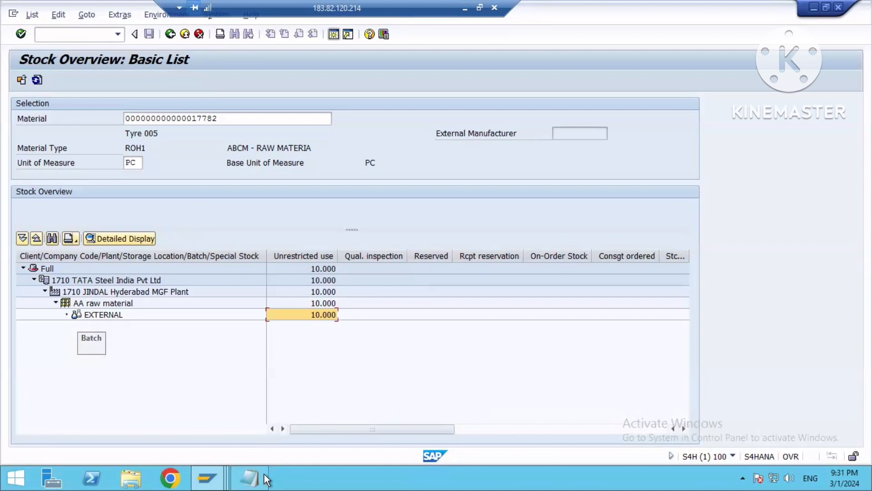
# Step: Review the material and global type entries in the Notepad notes and return to the EXTERNAL batch in the SAP stock overview
pyautogui.hotkey('alt', 'Tab')
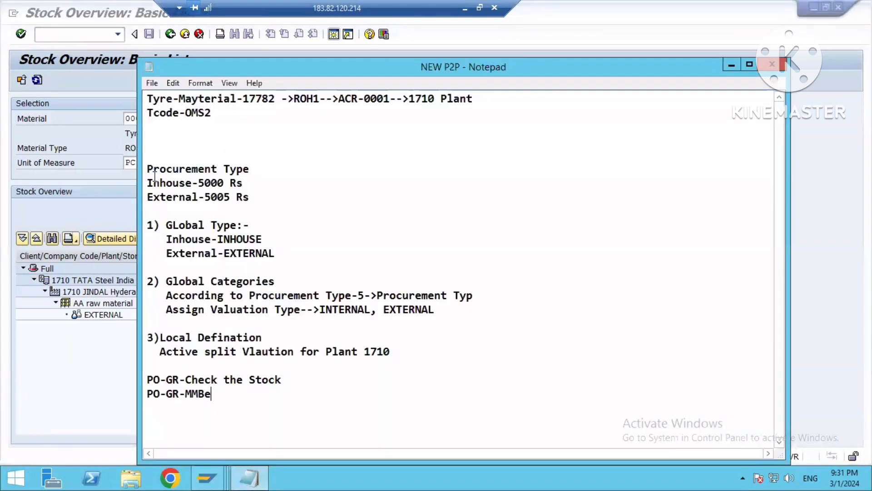
pyautogui.moveTo(147, 225); pyautogui.dragTo(253, 421)
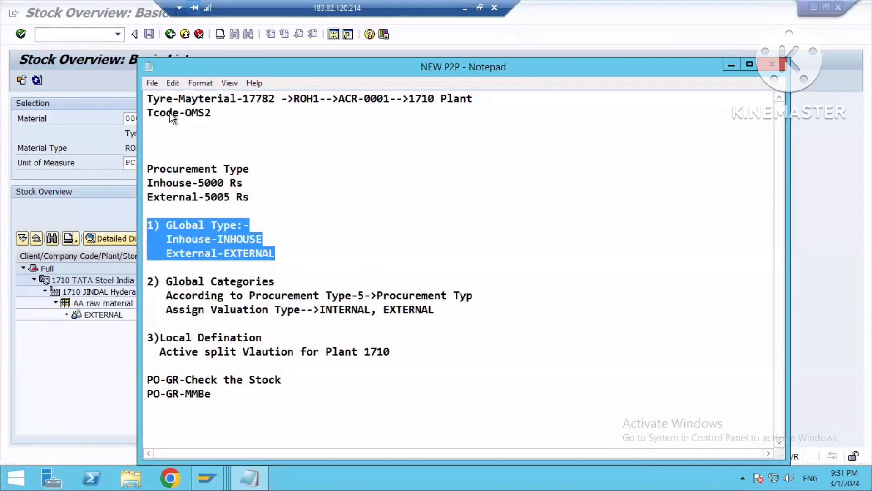
pyautogui.moveTo(174, 99); pyautogui.dragTo(225, 104)
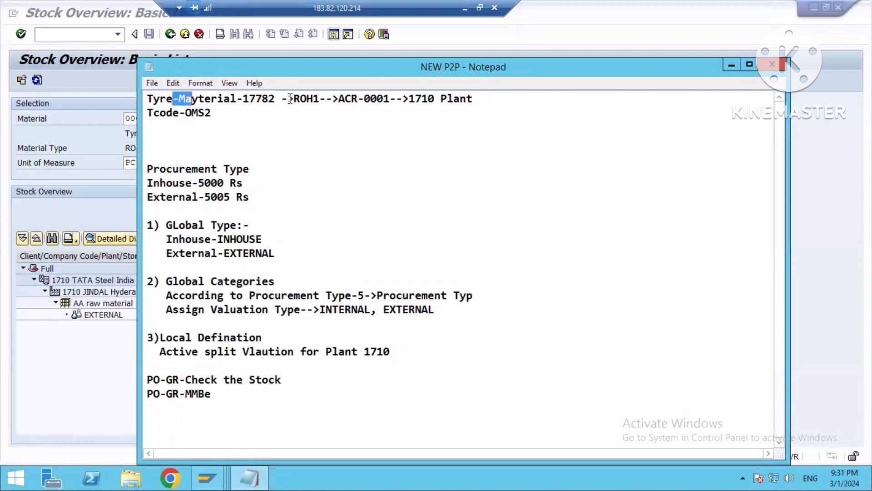
pyautogui.click(225, 101)
pyautogui.moveTo(164, 235); pyautogui.dragTo(278, 264)
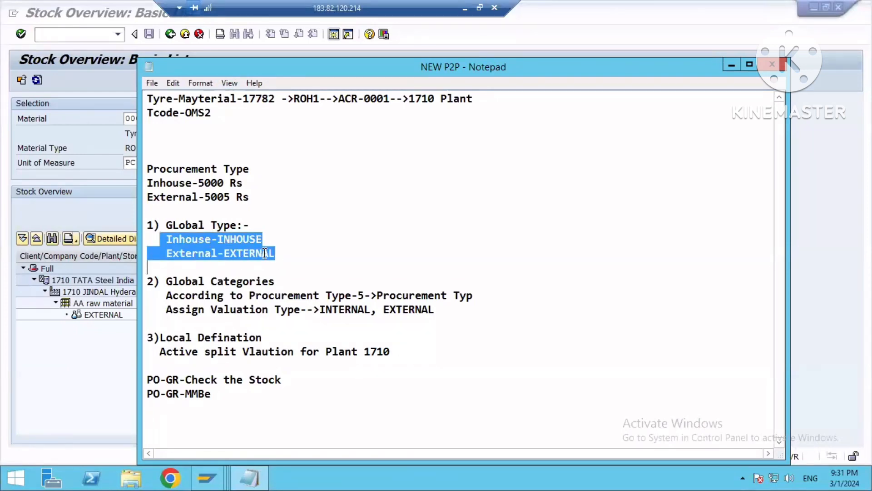
pyautogui.click(263, 253)
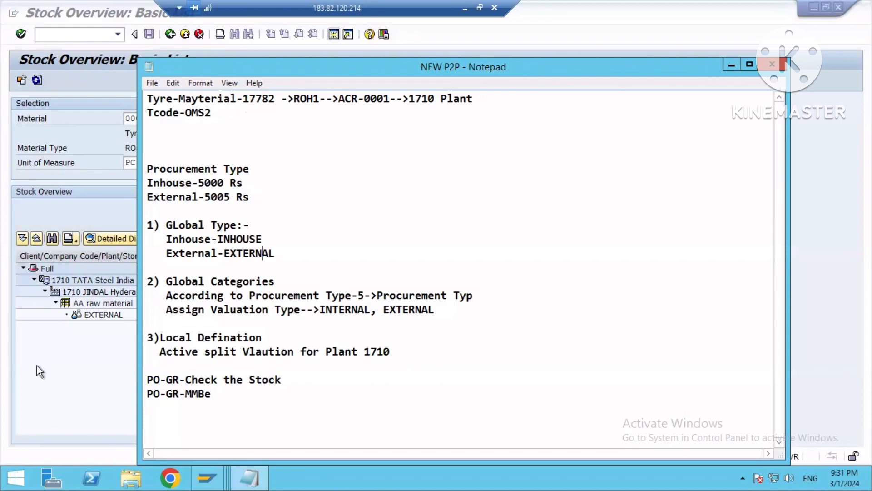
pyautogui.click(94, 314)
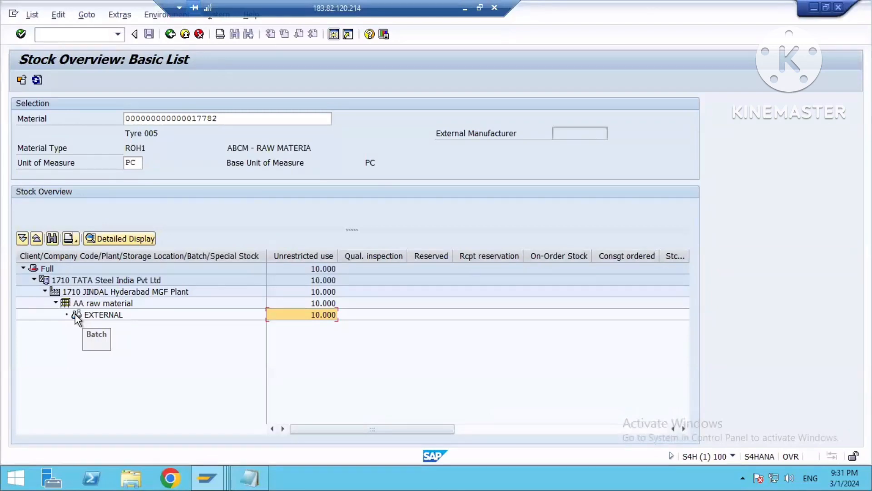
pyautogui.click(249, 478)
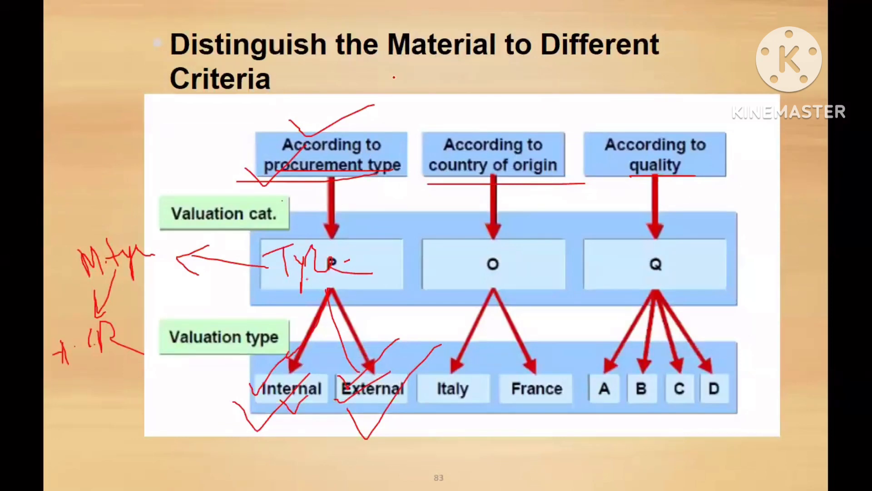
pyautogui.moveTo(291, 121)
pyautogui.mouseDown()
pyautogui.moveTo(339, 145)
pyautogui.moveTo(409, 74)
pyautogui.mouseUp()
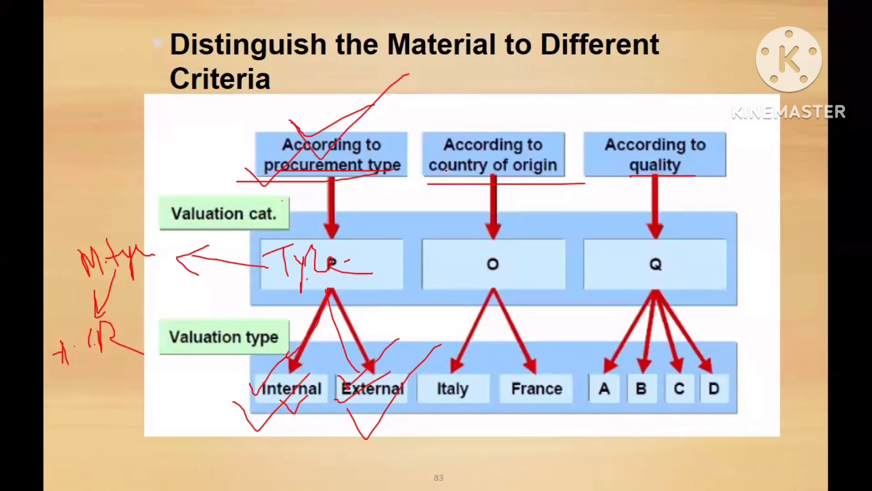
pyautogui.moveTo(437, 172); pyautogui.dragTo(666, 202)
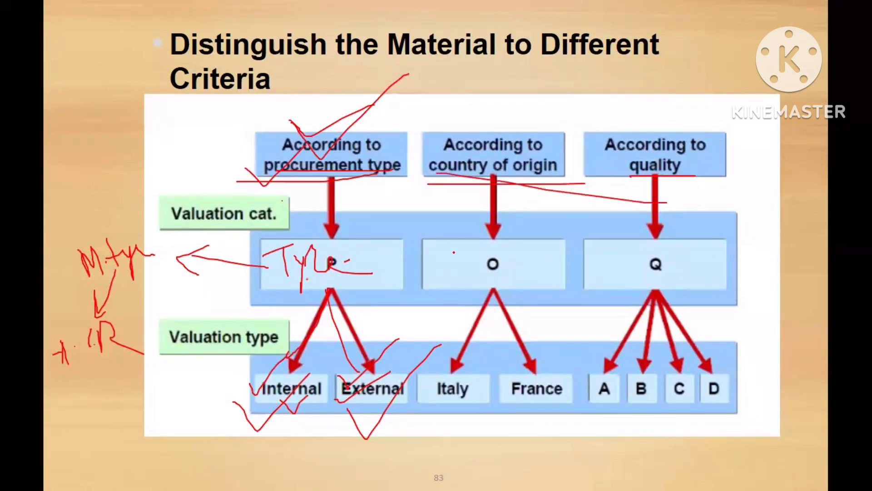
pyautogui.moveTo(454, 253)
pyautogui.mouseDown()
pyautogui.moveTo(446, 269)
pyautogui.moveTo(473, 284)
pyautogui.moveTo(488, 260)
pyautogui.moveTo(486, 282)
pyautogui.moveTo(500, 281)
pyautogui.mouseUp()
pyautogui.moveTo(505, 242)
pyautogui.mouseDown()
pyautogui.moveTo(524, 314)
pyautogui.moveTo(462, 376)
pyautogui.moveTo(479, 381)
pyautogui.mouseUp()
pyautogui.moveTo(492, 302); pyautogui.dragTo(531, 387)
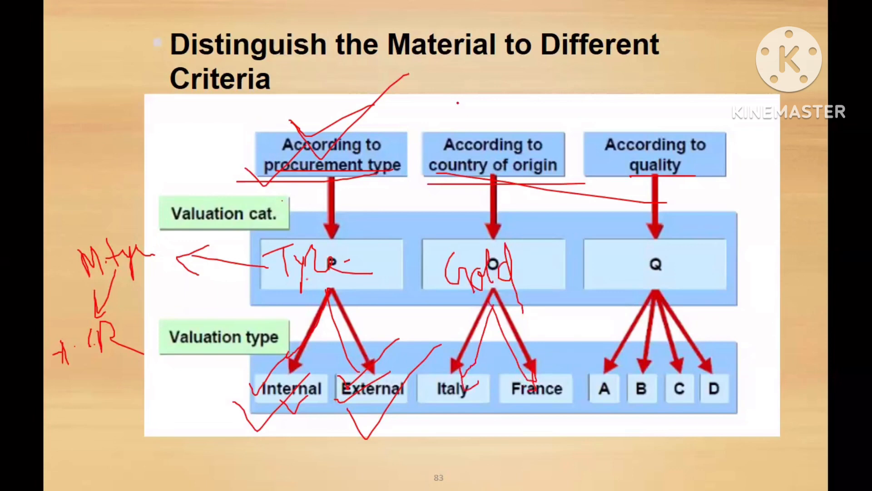
pyautogui.moveTo(452, 117); pyautogui.dragTo(529, 104)
# Step: Return to the Notepad notes and replace "Tyre" with "GOLD" at the start of the material line
pyautogui.hotkey('alt', 'Tab')
pyautogui.hotkey('alt', 'Tab')
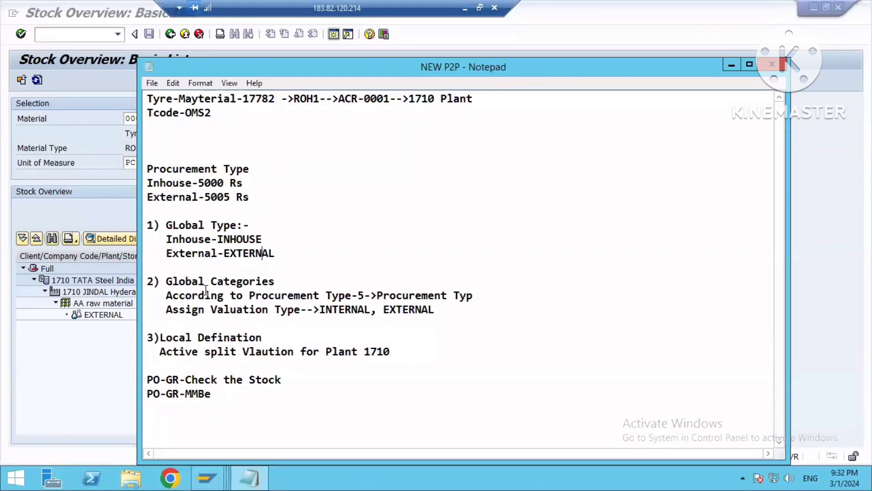
pyautogui.click(169, 97)
pyautogui.press('BackSpace')
pyautogui.press('BackSpace')
pyautogui.press('BackSpace')
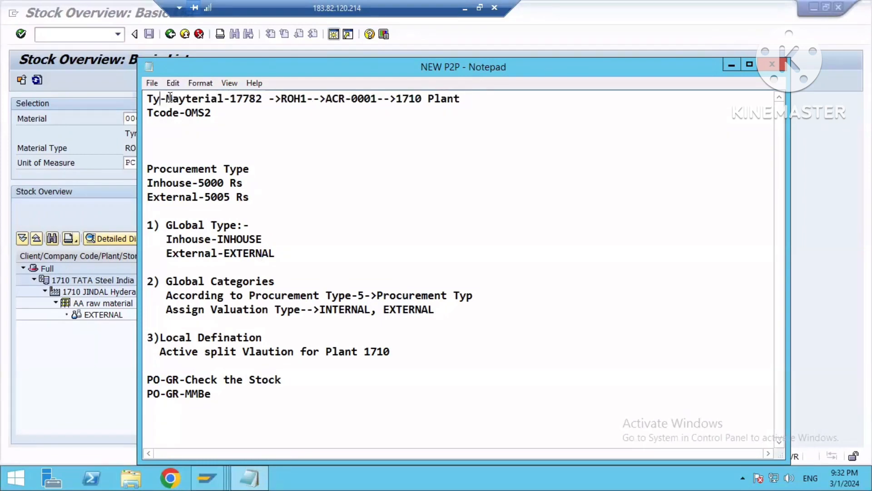
pyautogui.press('BackSpace')
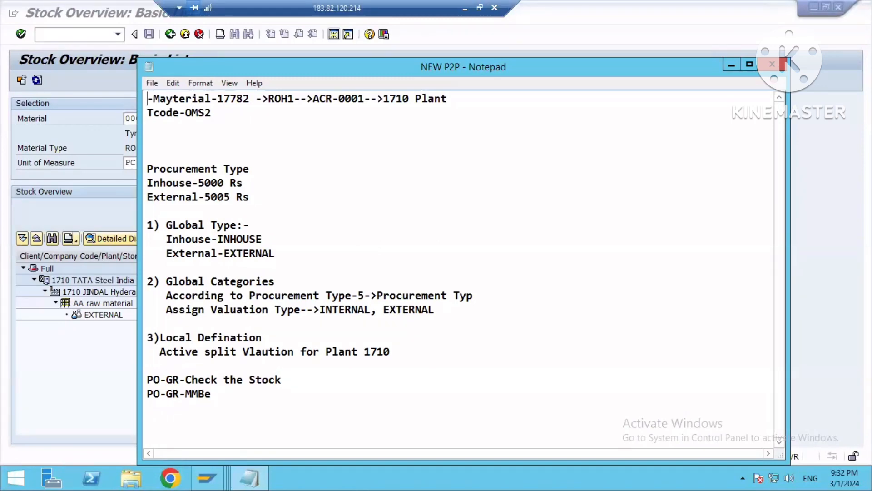
pyautogui.write('GOLD')
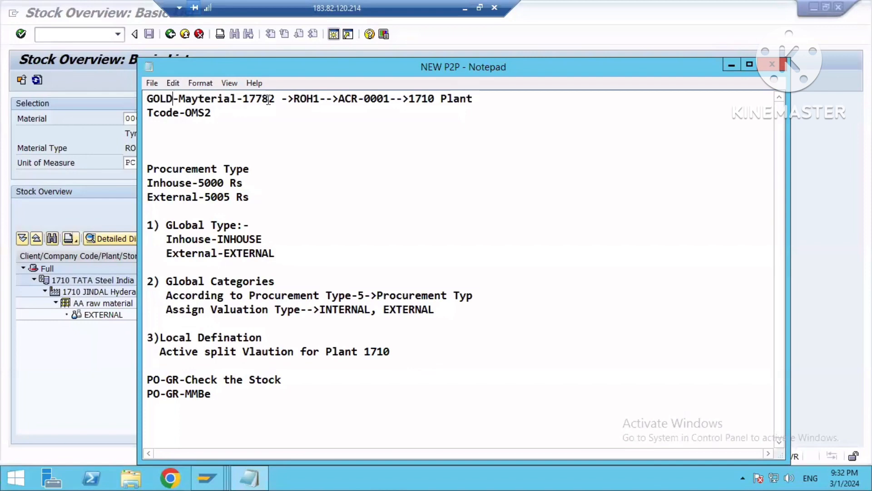
# Step: Split the first line after "GOLD-Mayterial-" and leave a blank line above the 17782 entry
pyautogui.click(274, 97)
pyautogui.moveTo(147, 99); pyautogui.dragTo(236, 98)
pyautogui.click(243, 98)
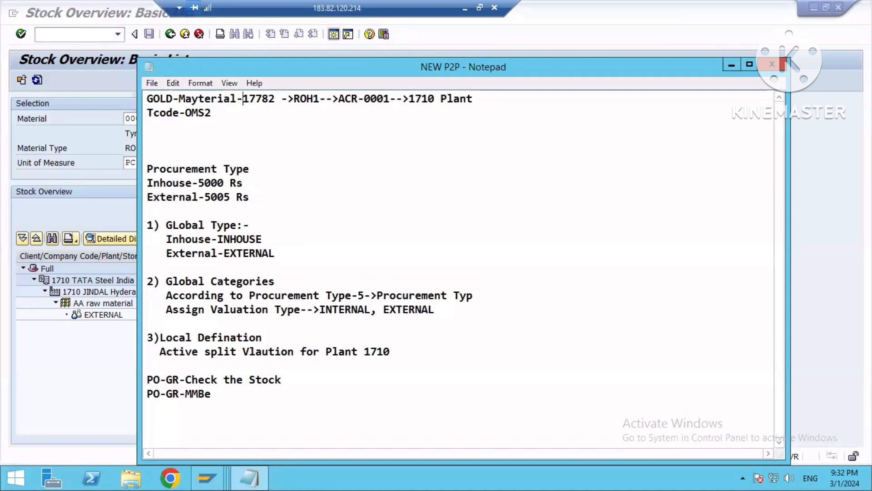
pyautogui.press('Return')
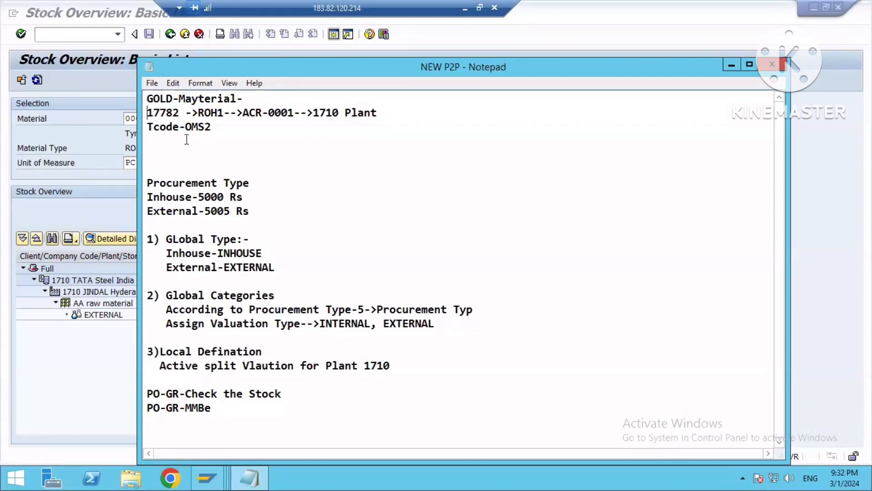
pyautogui.press('Return')
# Step: Replace the inhouse and external entries under the Global Type heading with the lines "ITALY-" and "France"
pyautogui.moveTo(165, 253); pyautogui.dragTo(249, 253)
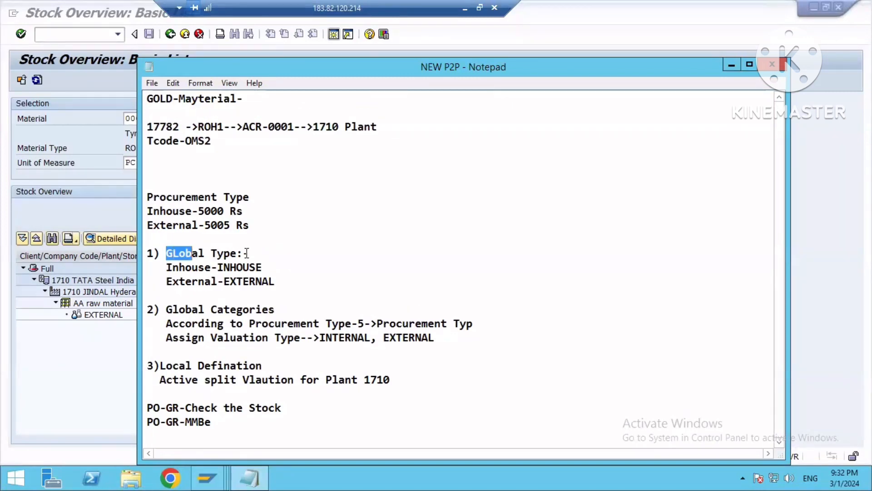
pyautogui.click(204, 278)
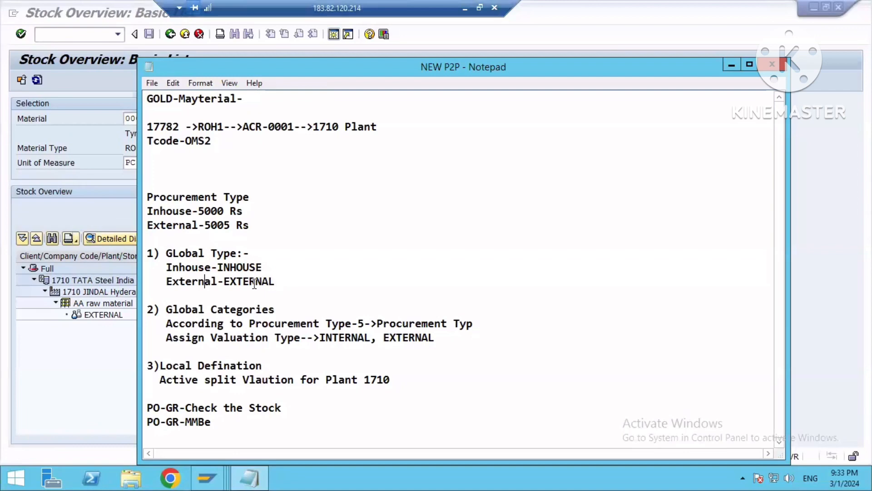
pyautogui.press('End')
pyautogui.hotkey('shift', 'Left')
pyautogui.hotkey('shift', 'Left')
pyautogui.hotkey('shift', 'Left')
pyautogui.hotkey('shift', 'Left')
pyautogui.hotkey('shift', 'Left')
pyautogui.hotkey('shift', 'Left')
pyautogui.hotkey('shift', 'Left')
pyautogui.hotkey('shift', 'Left')
pyautogui.keyDown('shift'); pyautogui.click(172, 268); pyautogui.keyUp('shift')
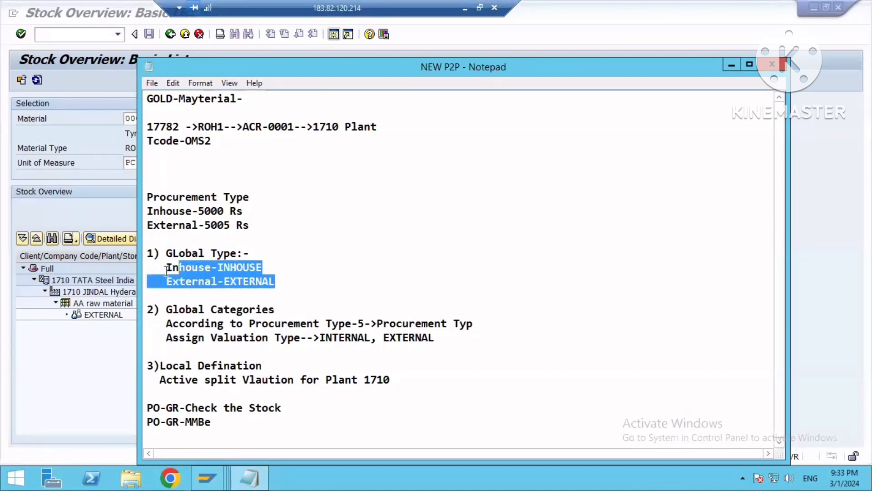
pyautogui.hotkey('shift', 'Left')
pyautogui.hotkey('shift', 'Left')
pyautogui.press('BackSpace')
pyautogui.write('I')
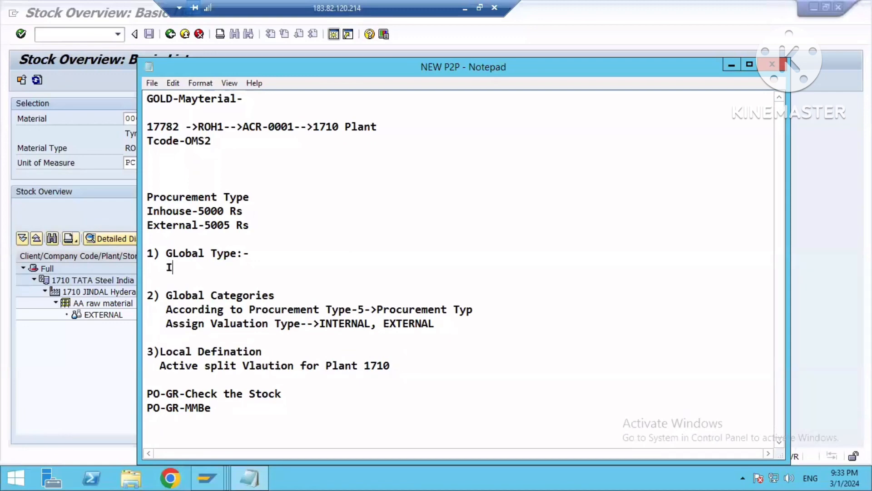
pyautogui.write('TALY-')
pyautogui.press('Return')
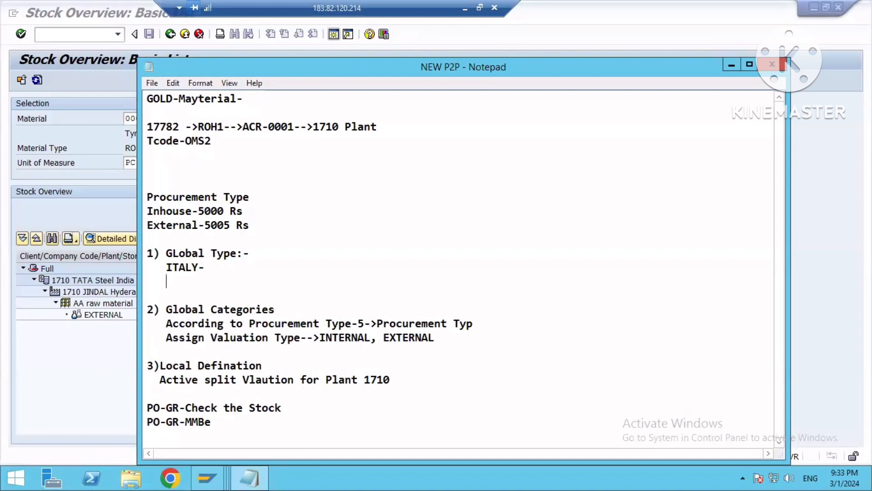
pyautogui.write('France')
# Step: Replace "Inhouse" with "ITALY" in the 5000 Rs line under Procurement Type
pyautogui.click(189, 211)
pyautogui.press('BackSpace')
pyautogui.press('BackSpace')
pyautogui.press('BackSpace')
pyautogui.press('BackSpace')
pyautogui.press('BackSpace')
pyautogui.press('BackSpace')
pyautogui.press('BackSpace')
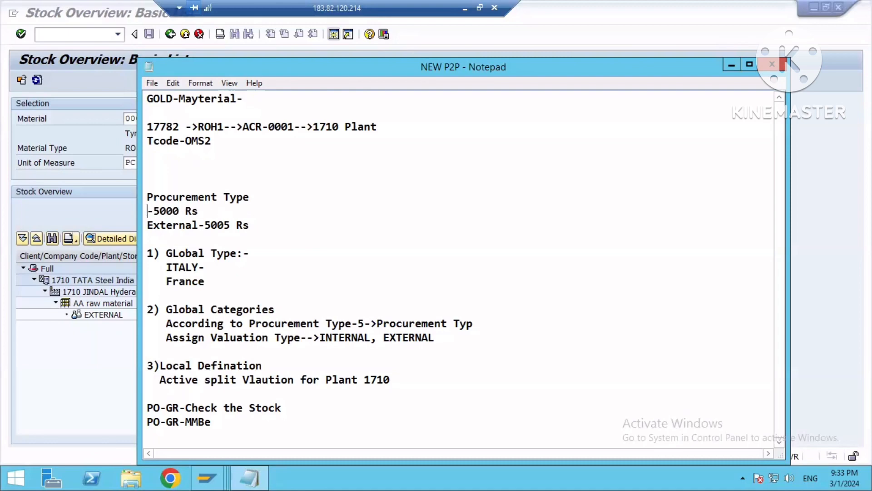
pyautogui.write('ITALY')
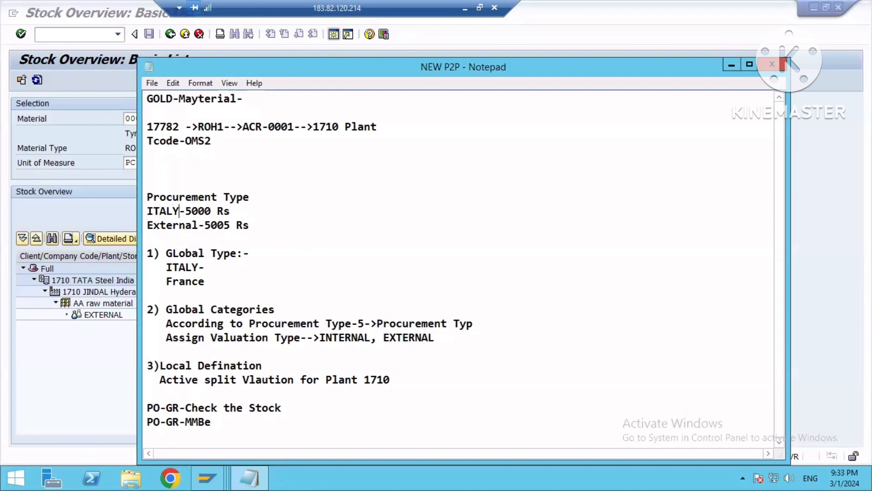
# Step: Replace "External" with "France" in the 5005 Rs line under Procurement Type
pyautogui.click(198, 225)
pyautogui.press('BackSpace')
pyautogui.press('BackSpace')
pyautogui.press('BackSpace')
pyautogui.press('BackSpace')
pyautogui.press('BackSpace')
pyautogui.press('BackSpace')
pyautogui.press('BackSpace')
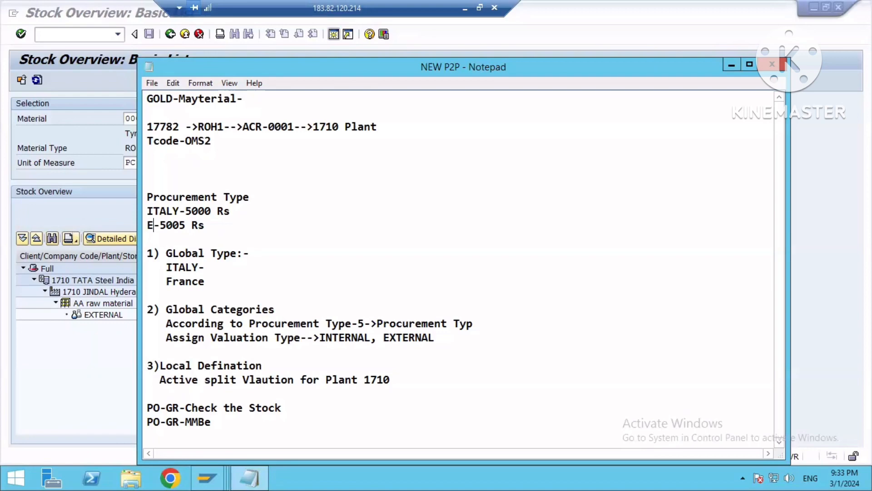
pyautogui.press('BackSpace')
pyautogui.write('France')
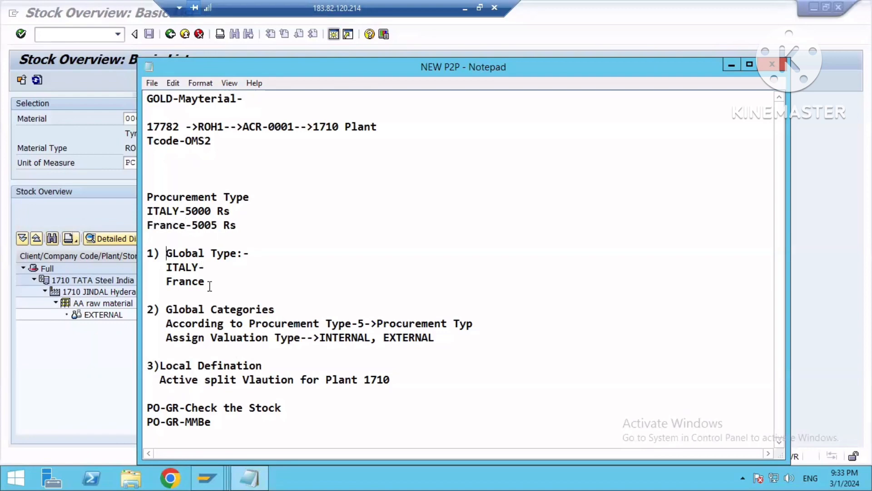
# Step: Replace "According to Procurement Type" under Global Categories with "Acc to Country of Origin"
pyautogui.moveTo(166, 253); pyautogui.dragTo(205, 282)
pyautogui.click(185, 282)
pyautogui.moveTo(160, 309); pyautogui.dragTo(275, 309)
pyautogui.moveTo(160, 323); pyautogui.dragTo(350, 322)
pyautogui.doubleClick(349, 322)
pyautogui.moveTo(160, 323); pyautogui.dragTo(352, 324)
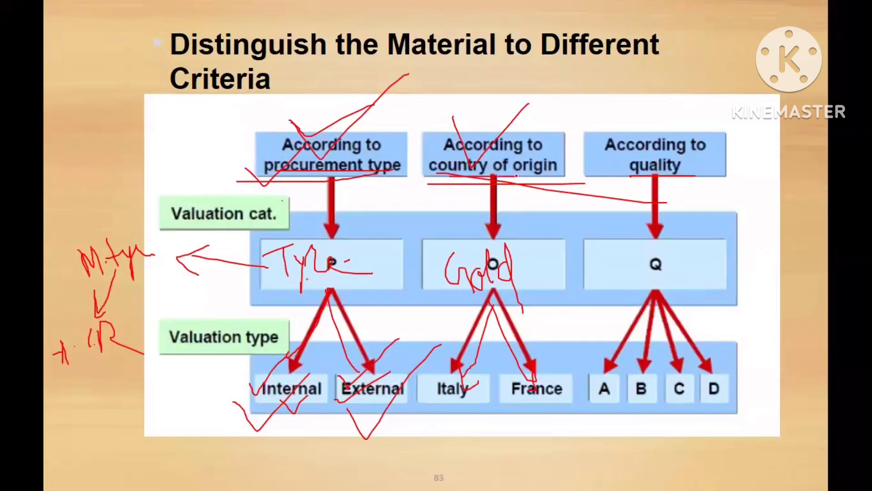
pyautogui.hotkey('alt', 'Tab')
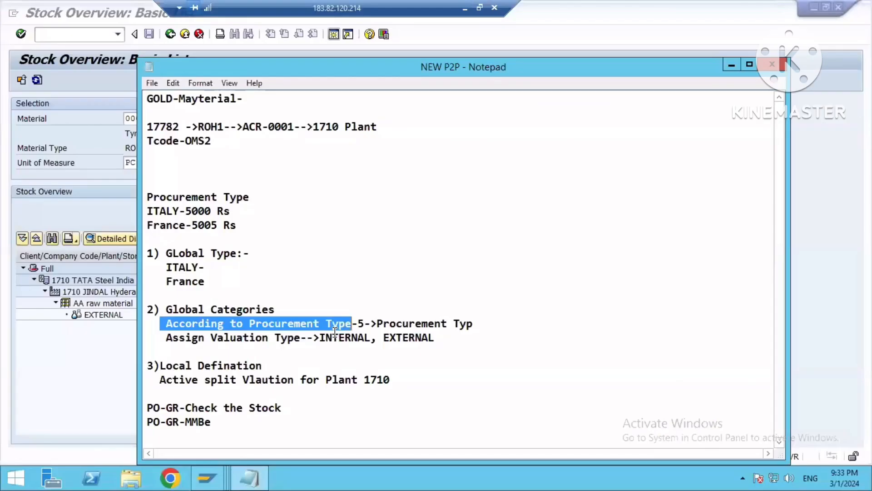
pyautogui.press('BackSpace')
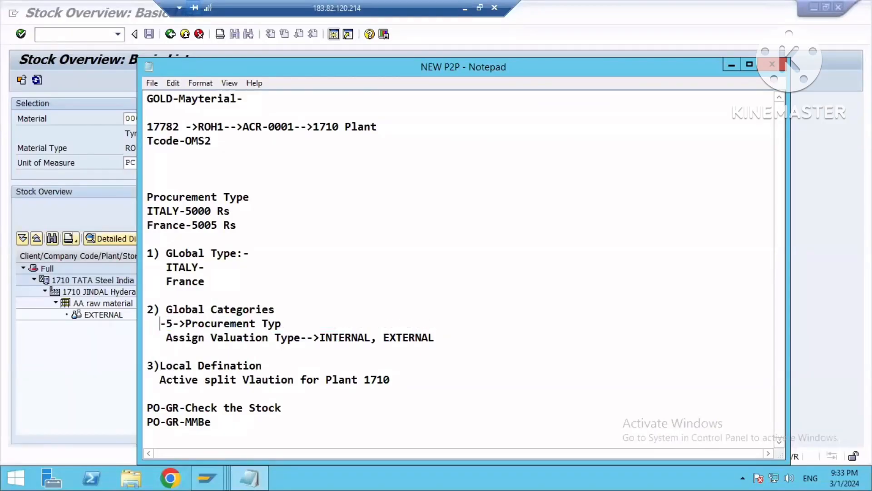
pyautogui.write('Acc to ')
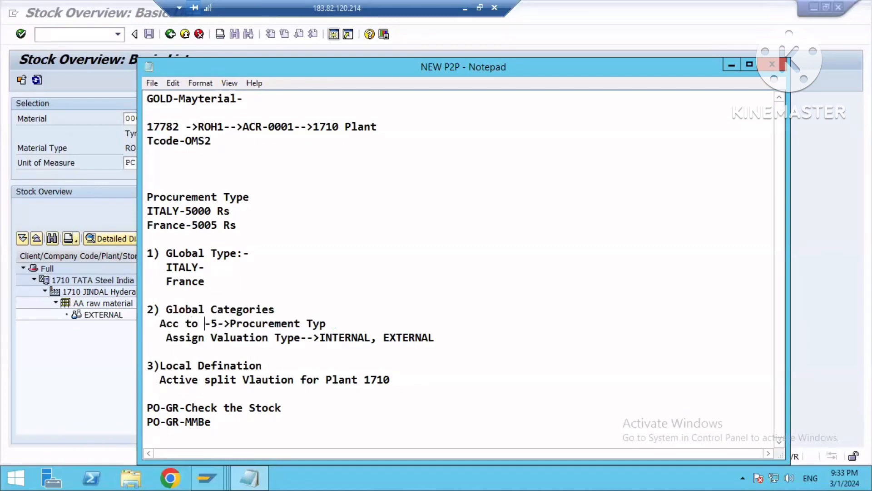
pyautogui.write('Coun')
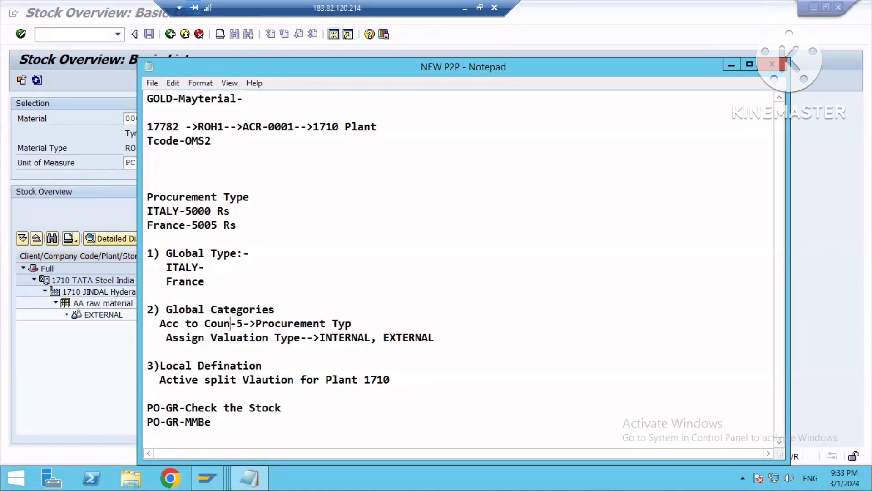
pyautogui.write('try of Origin')
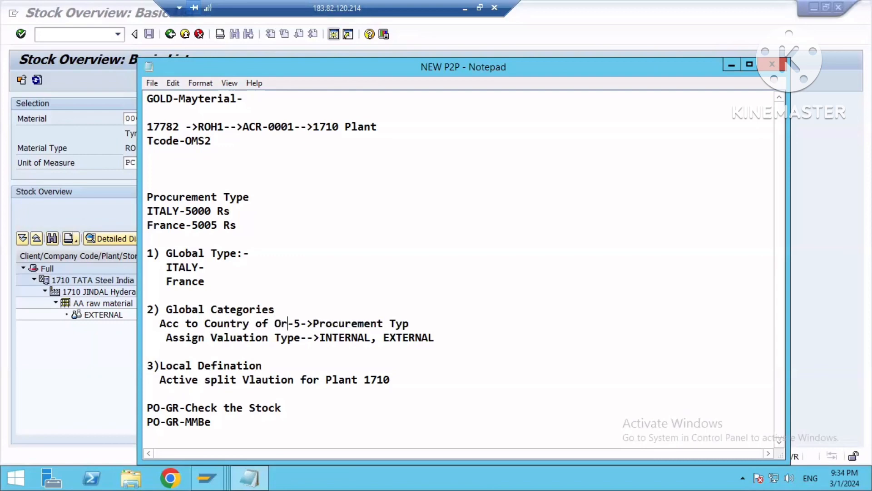
# Step: Set the country of origin category number to 6 and its description to "Country"
pyautogui.click(325, 323)
pyautogui.press('BackSpace')
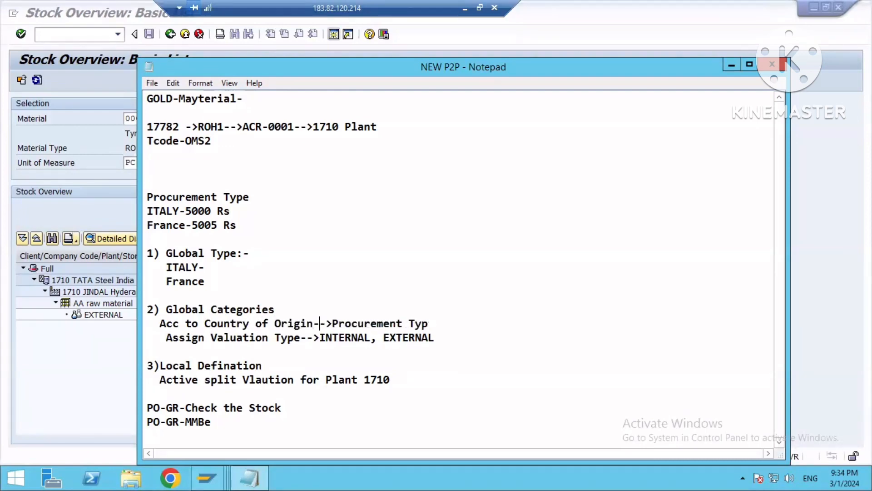
pyautogui.write('6')
pyautogui.moveTo(434, 324); pyautogui.dragTo(341, 321)
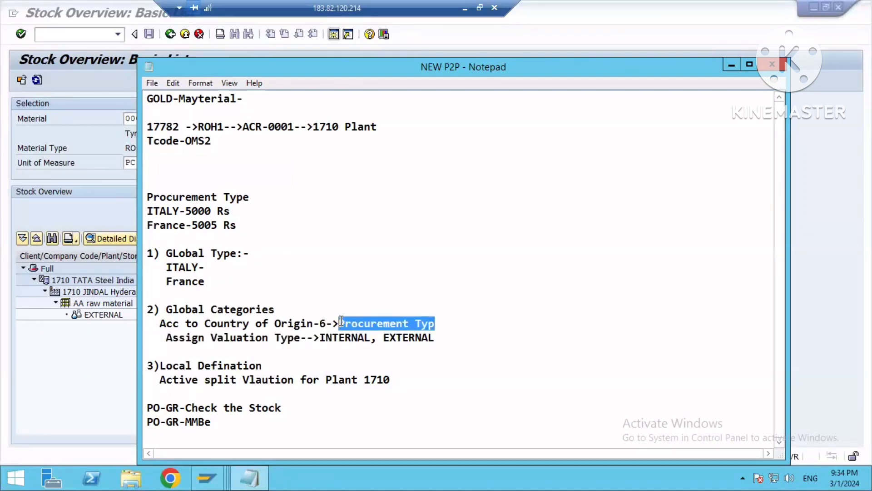
pyautogui.press('BackSpace')
pyautogui.write('Country')
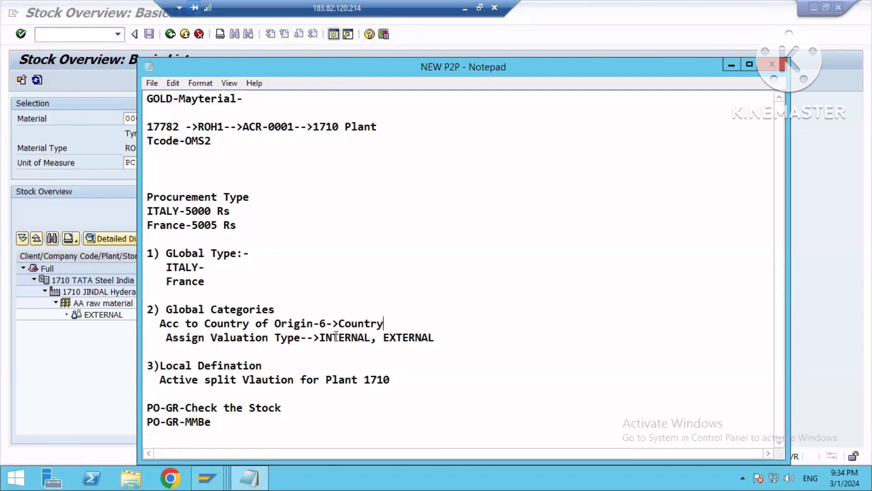
# Step: Replace the valuation types in the Assign Valuation Type line with "ITAL, FRANCE"
pyautogui.moveTo(349, 335); pyautogui.dragTo(433, 336)
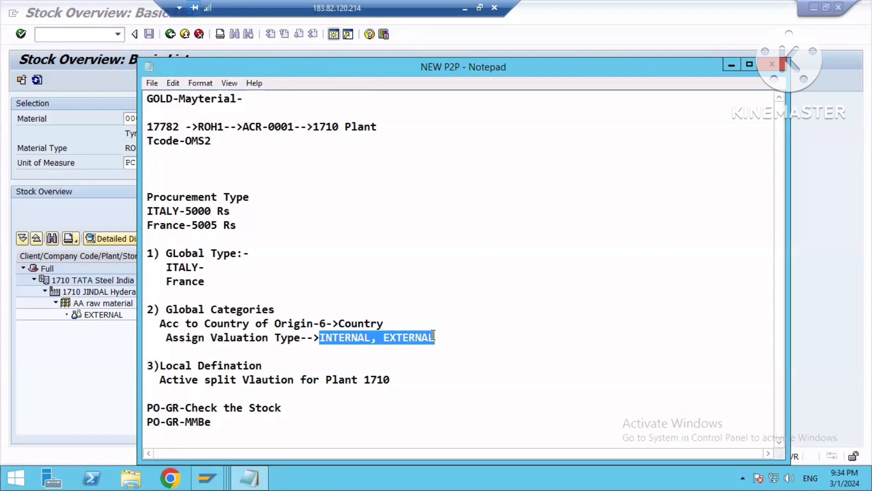
pyautogui.press('BackSpace')
pyautogui.write('IT')
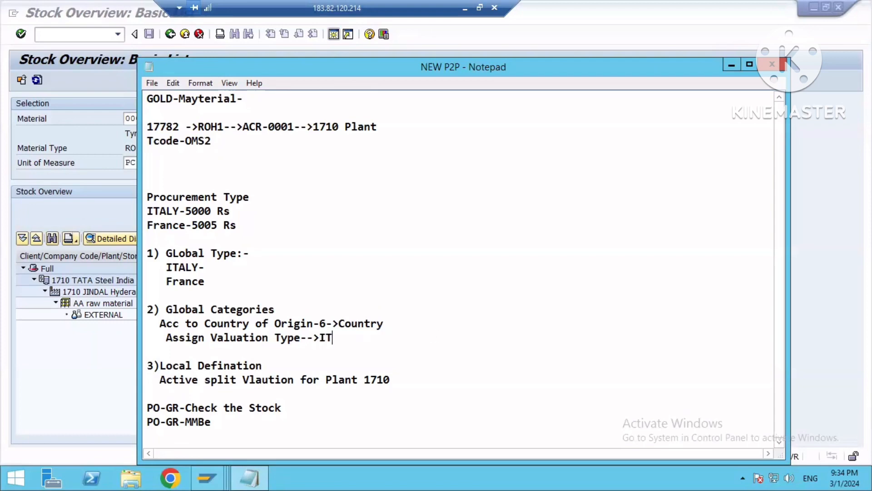
pyautogui.write('AL, FRANCE')
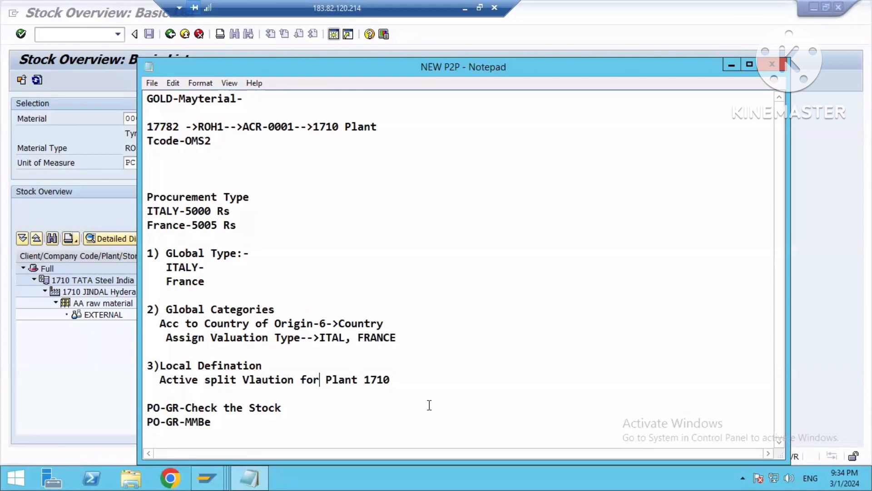
pyautogui.click(205, 407)
pyautogui.moveTo(243, 337); pyautogui.dragTo(90, 189)
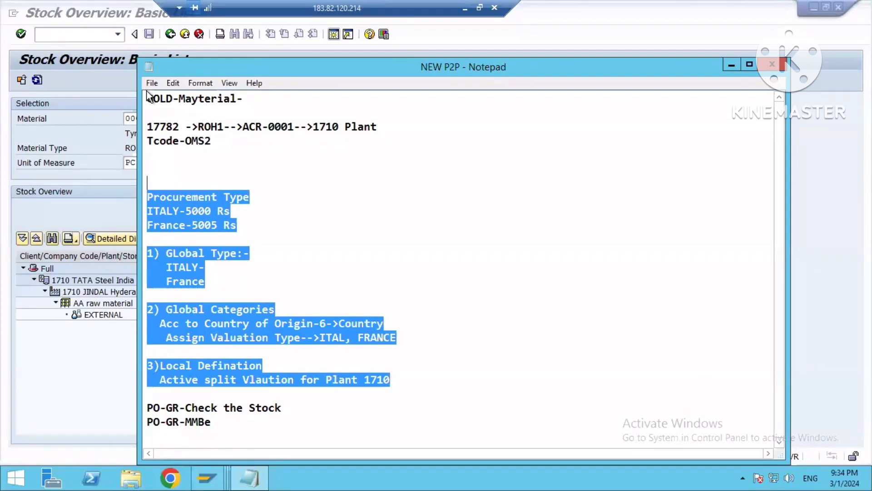
pyautogui.moveTo(184, 102); pyautogui.dragTo(153, 100)
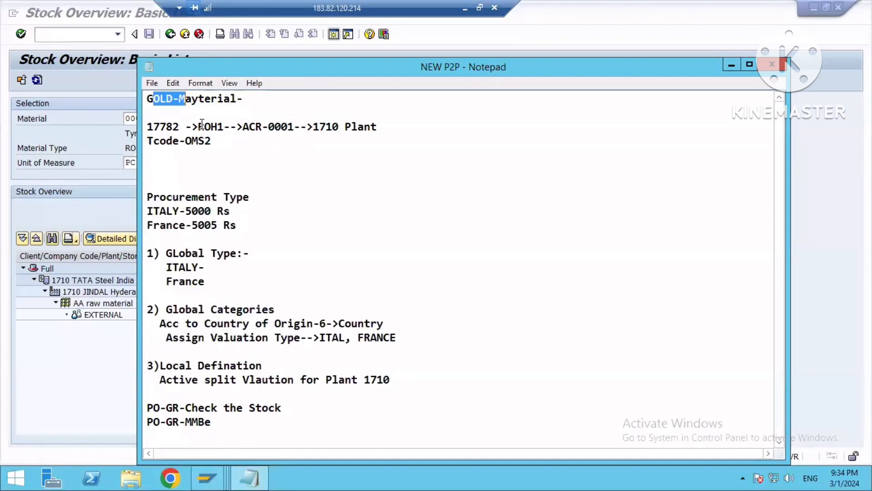
pyautogui.rightClick(195, 123)
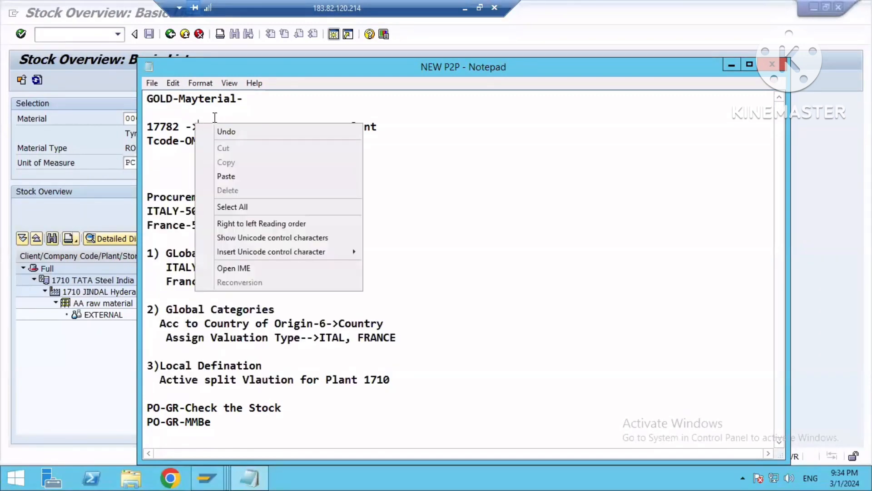
pyautogui.click(254, 110)
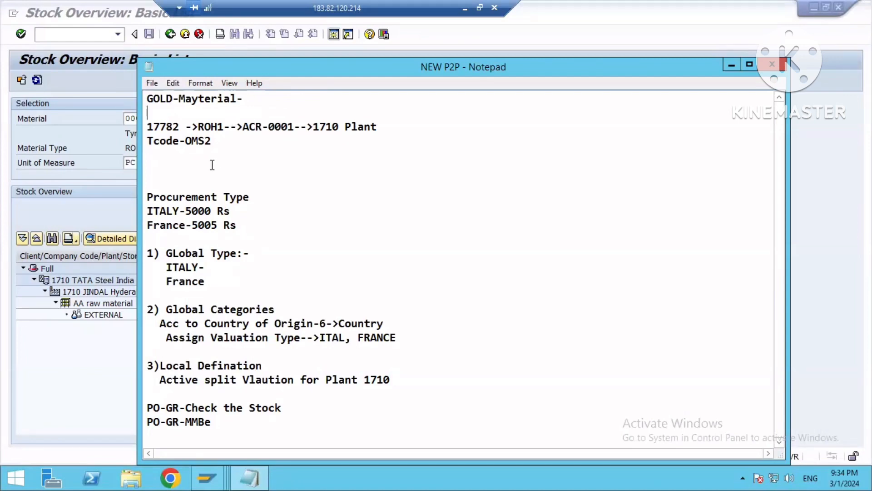
# Step: Review the Italy and France entries under Procurement Type and Global Type in the gold notes
pyautogui.click(159, 262)
pyautogui.moveTo(159, 262); pyautogui.dragTo(204, 264)
pyautogui.click(180, 203)
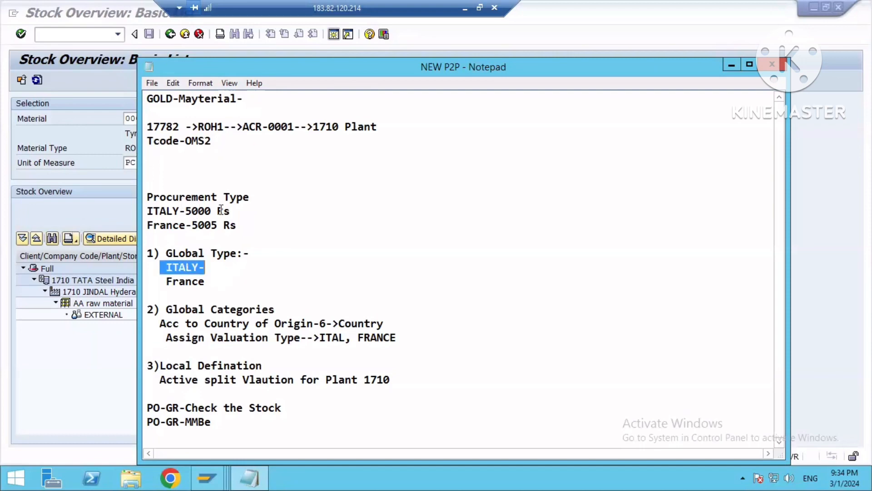
pyautogui.moveTo(179, 197); pyautogui.dragTo(221, 210)
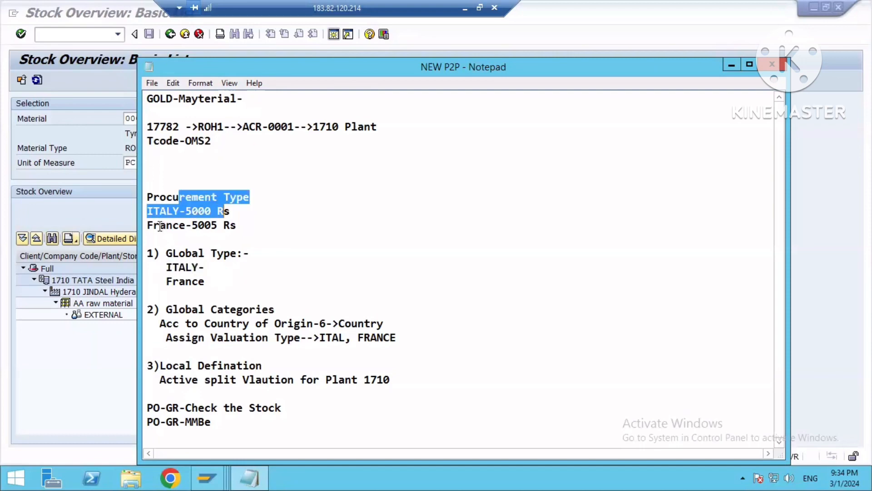
pyautogui.moveTo(150, 224); pyautogui.dragTo(187, 225)
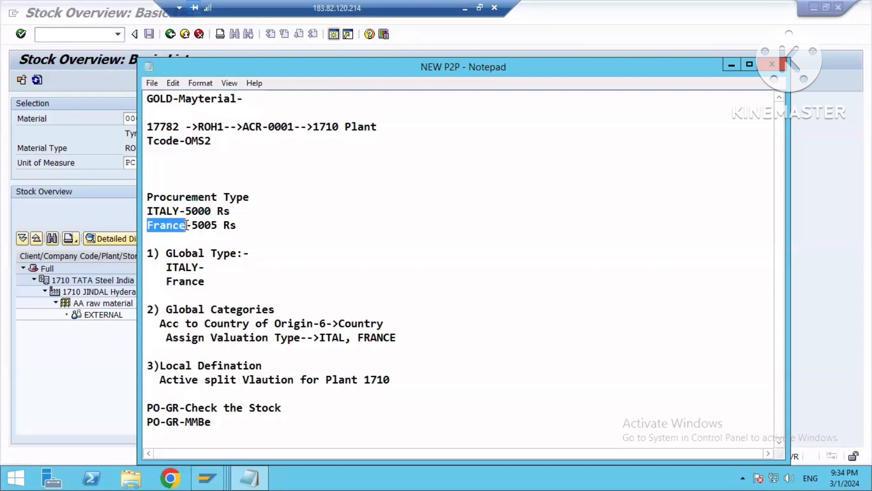
pyautogui.click(212, 225)
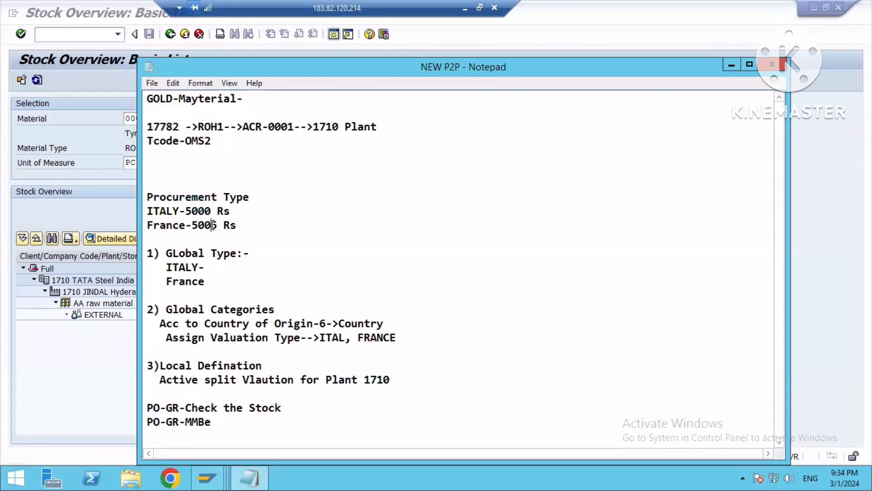
pyautogui.click(149, 406)
pyautogui.click(166, 236)
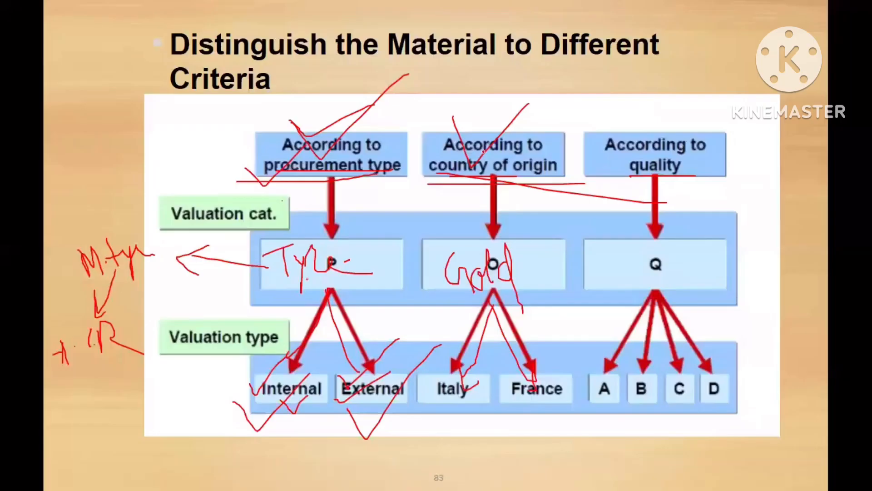
# Step: Annotate the slide with check marks on country of origin and quality, and handwrite "Rice" over valuation category Q
pyautogui.moveTo(448, 115); pyautogui.dragTo(523, 101)
pyautogui.moveTo(660, 129); pyautogui.dragTo(758, 110)
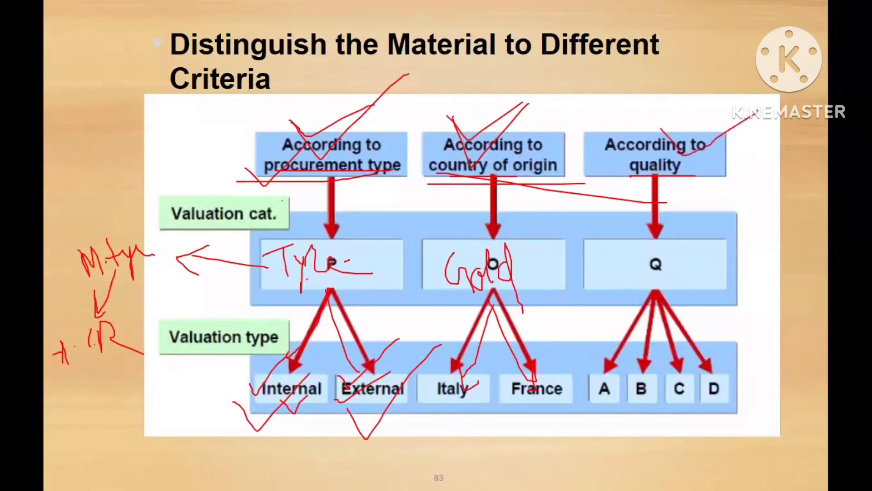
pyautogui.moveTo(613, 259)
pyautogui.mouseDown()
pyautogui.moveTo(616, 287)
pyautogui.moveTo(618, 254)
pyautogui.moveTo(632, 282)
pyautogui.mouseUp()
pyautogui.moveTo(634, 267)
pyautogui.mouseDown()
pyautogui.moveTo(637, 283)
pyautogui.moveTo(686, 289)
pyautogui.mouseUp()
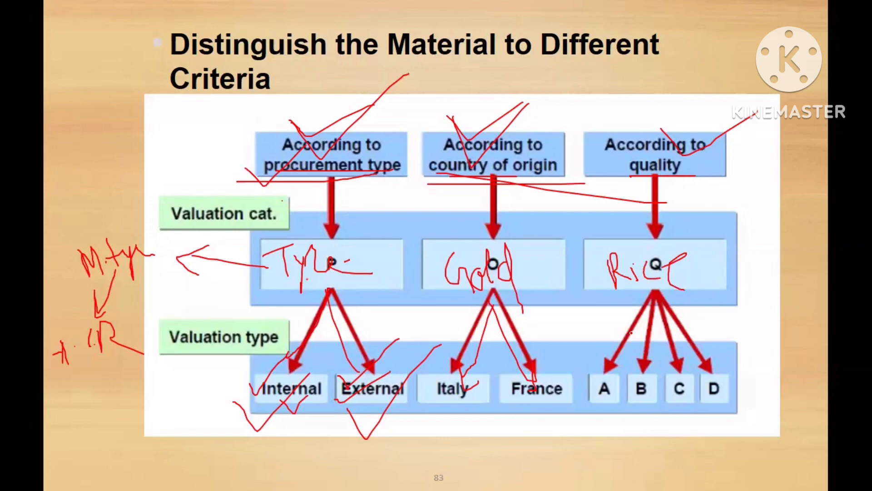
# Step: Return to the notes and review the gold split valuation outline against the stock overview of the tyre material
pyautogui.hotkey('alt', 'Tab')
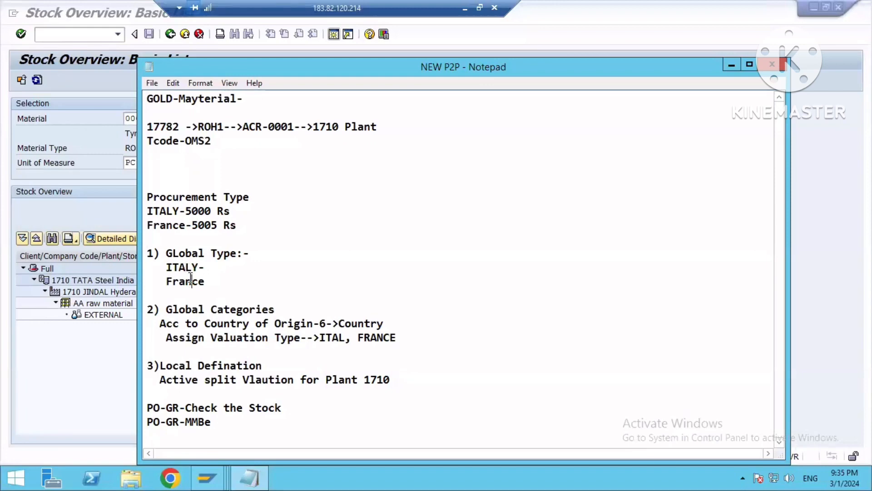
pyautogui.click(191, 281)
pyautogui.moveTo(205, 323); pyautogui.dragTo(294, 324)
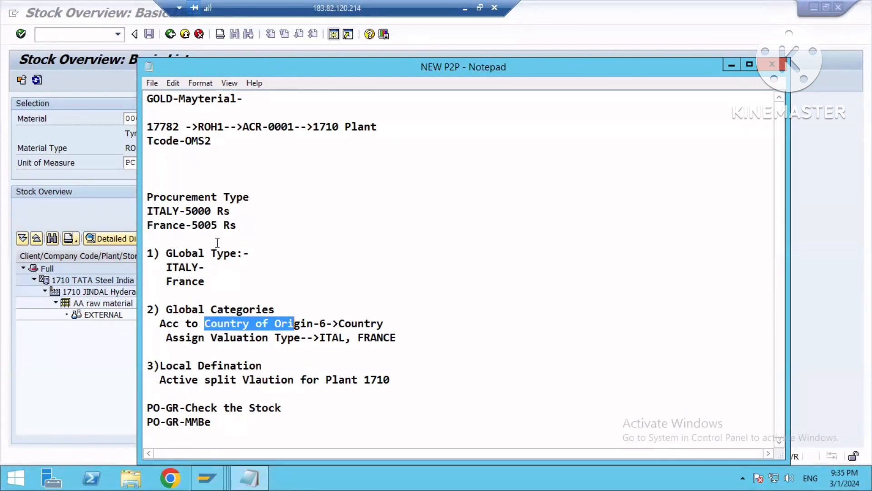
pyautogui.click(155, 98)
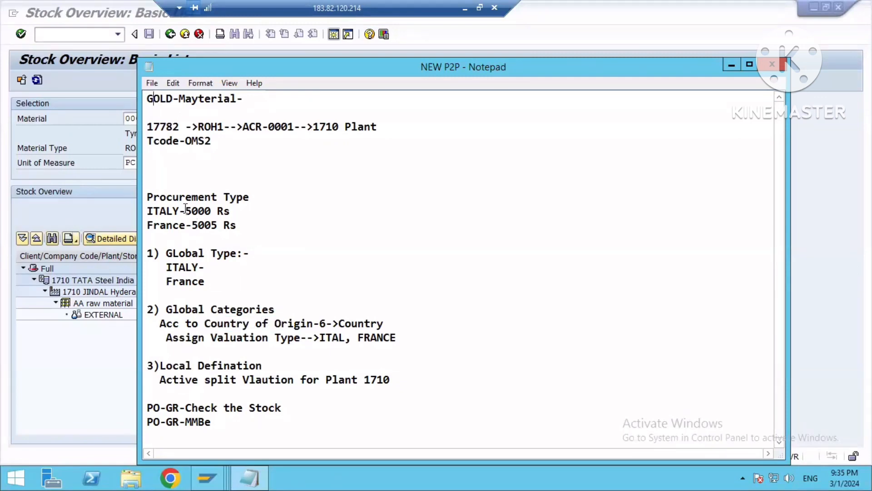
pyautogui.moveTo(231, 210); pyautogui.dragTo(217, 225)
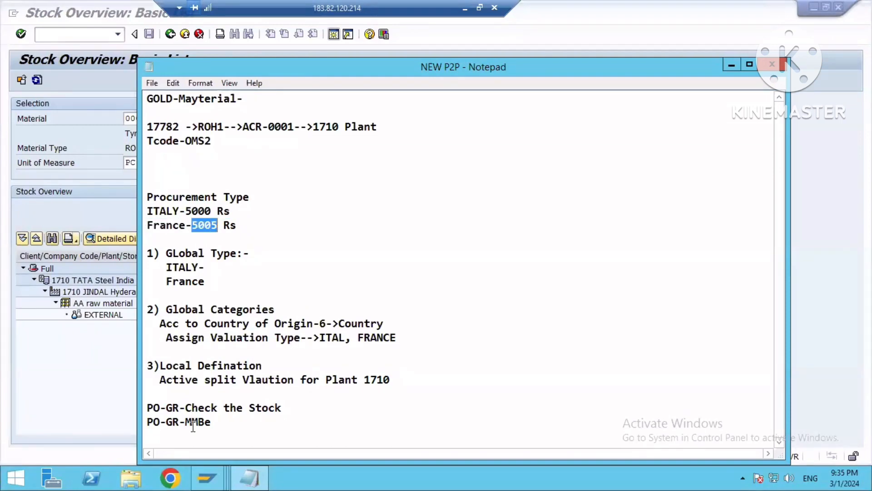
pyautogui.click(193, 424)
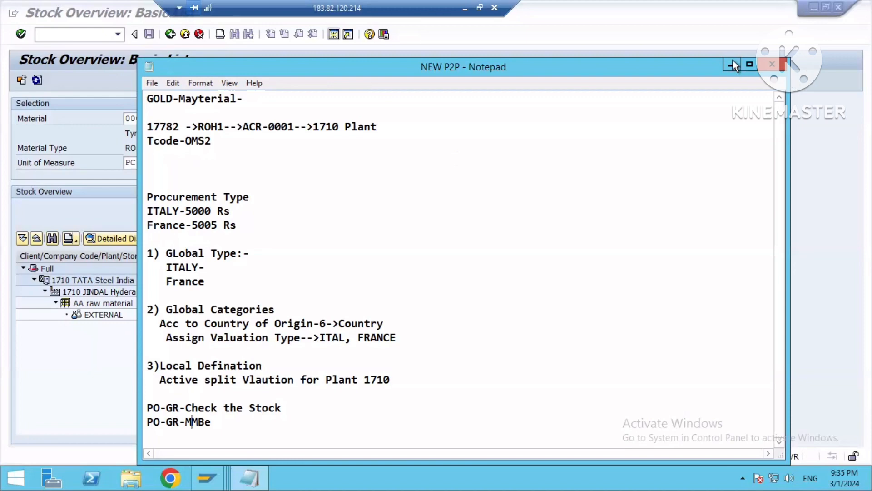
pyautogui.click(77, 311)
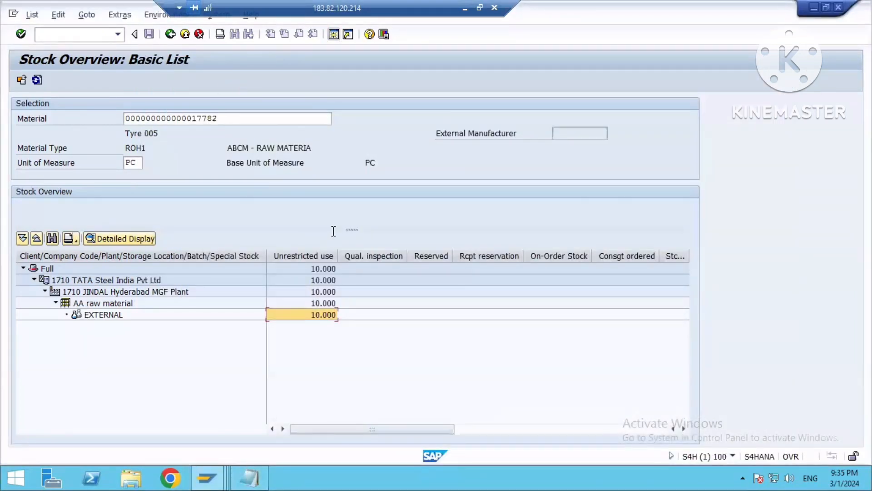
pyautogui.hotkey('alt', 'Tab')
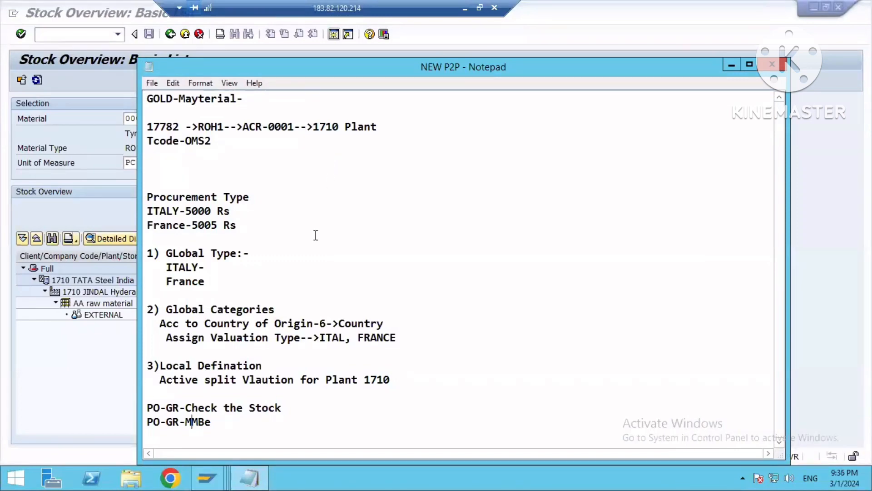
pyautogui.moveTo(225, 422)
pyautogui.mouseDown()
pyautogui.moveTo(189, 373)
pyautogui.moveTo(166, 251)
pyautogui.mouseUp()
pyautogui.moveTo(213, 142); pyautogui.dragTo(137, 92)
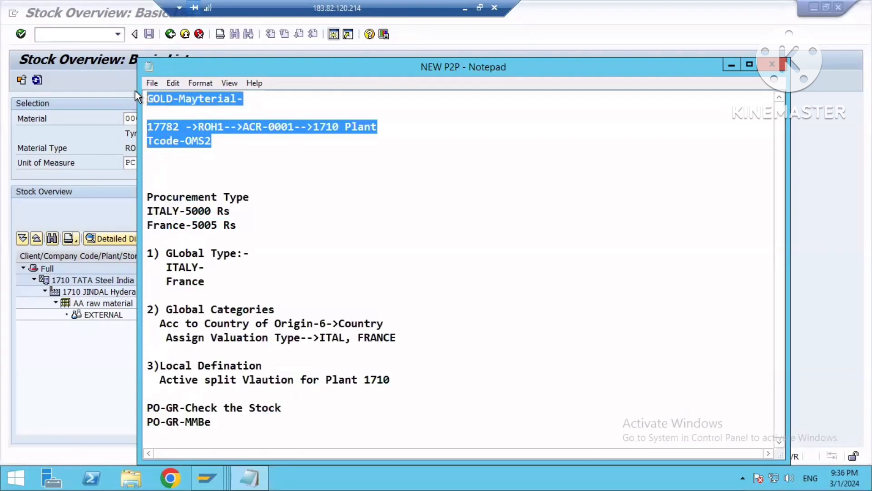
pyautogui.click(222, 406)
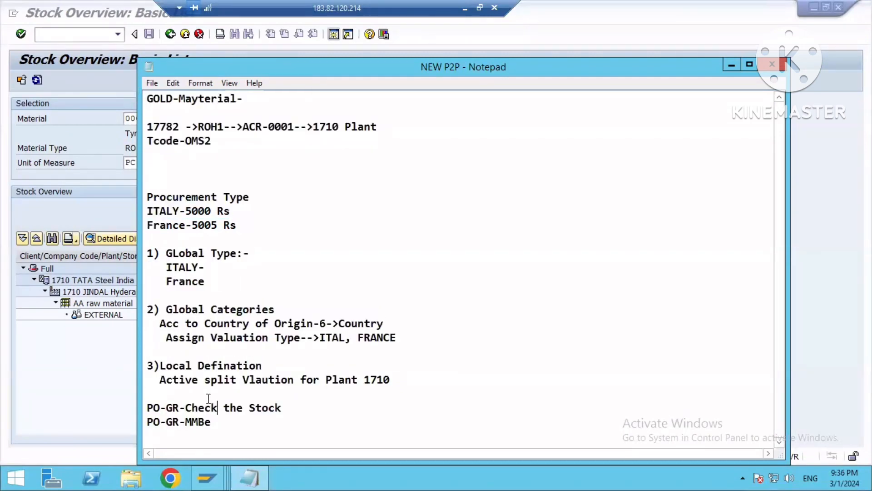
pyautogui.hotkey('ctrl', 'a')
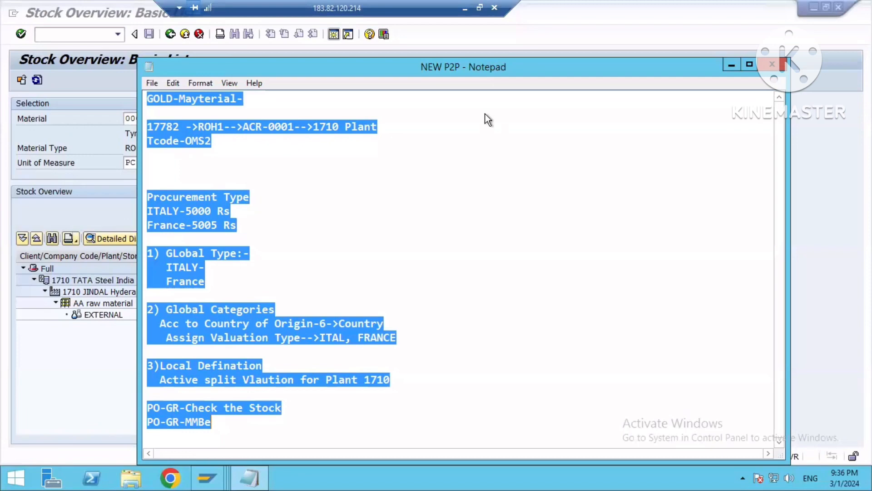
pyautogui.click(337, 192)
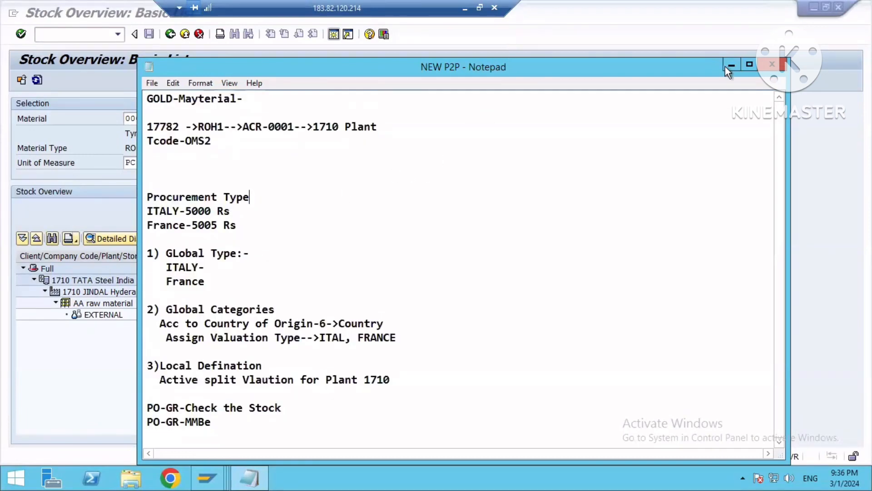
pyautogui.click(702, 57)
pyautogui.click(263, 349)
pyautogui.hotkey('ctrl', 'a')
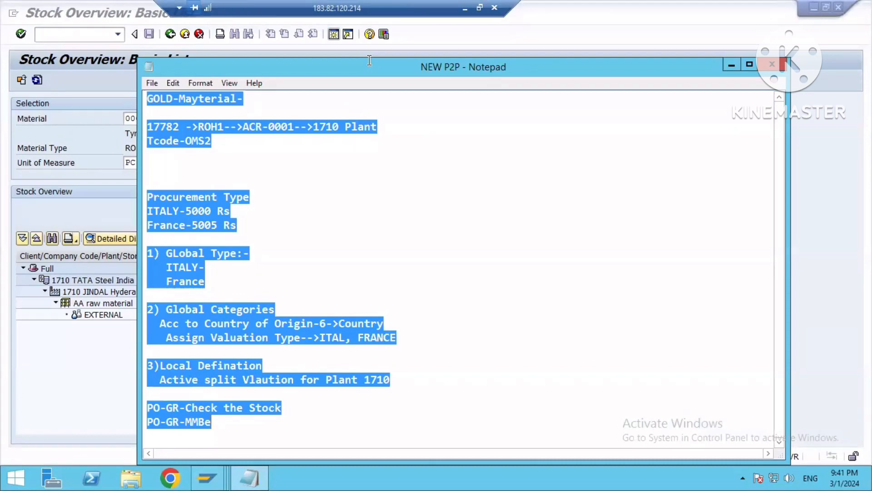
pyautogui.hotkey('alt', 'Tab')
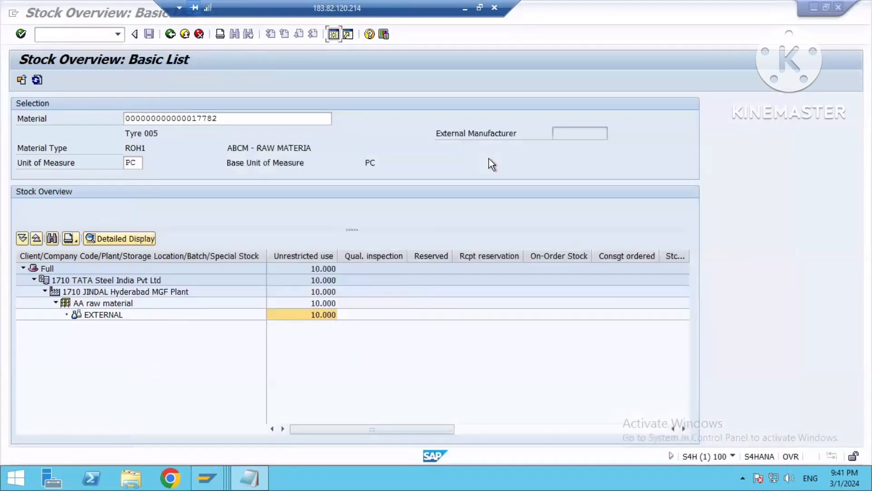
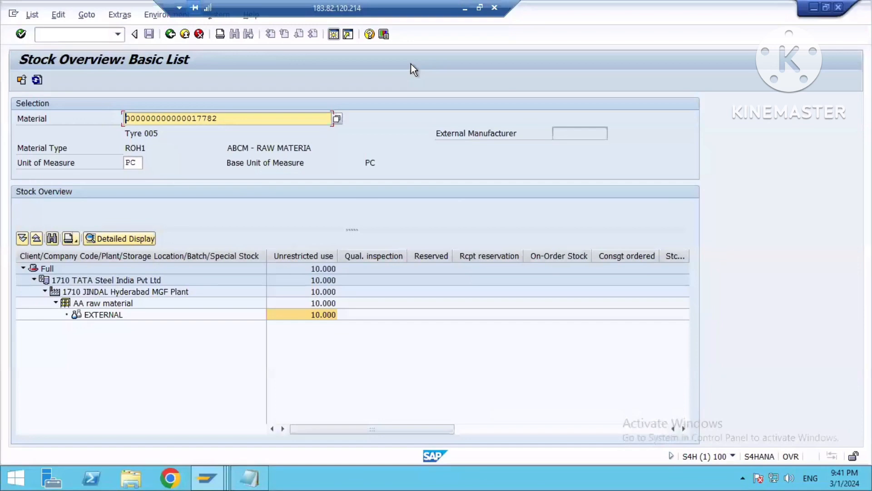
pyautogui.click(468, 7)
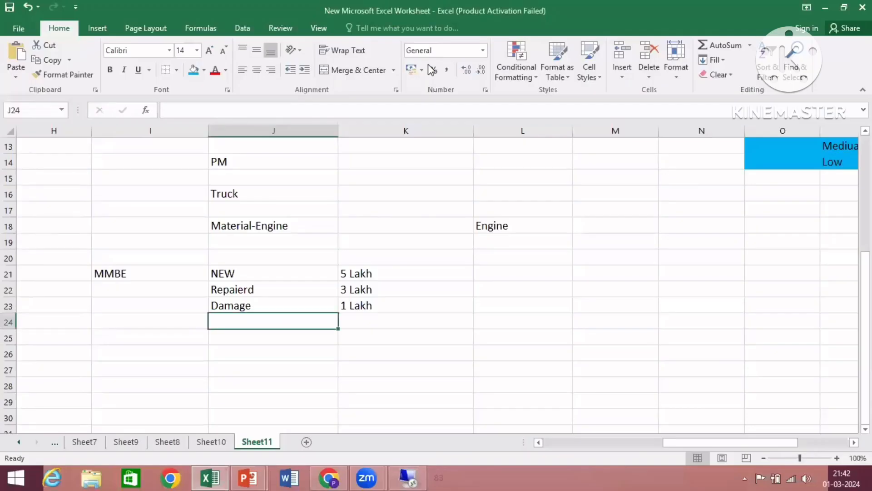
pyautogui.press('Return')
pyautogui.click(408, 475)
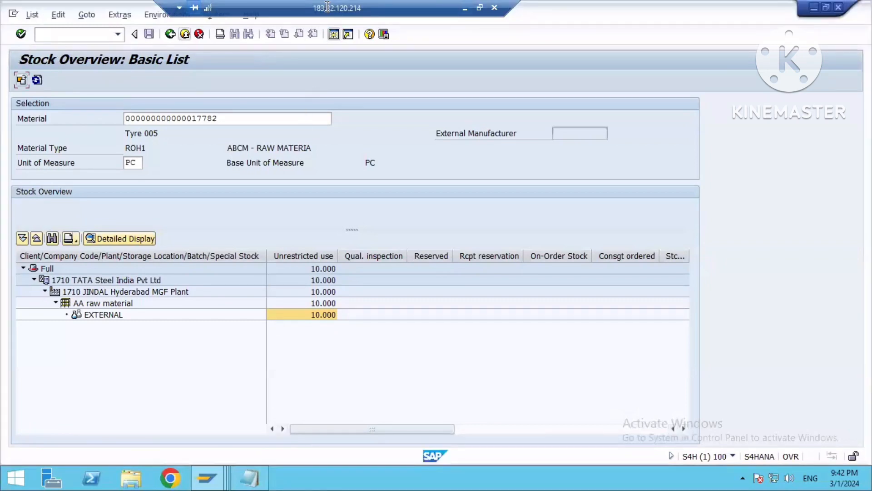
# Step: Run transaction SPRO from the stock overview session
pyautogui.click(81, 36)
pyautogui.write('/nspro')
pyautogui.press('Return')
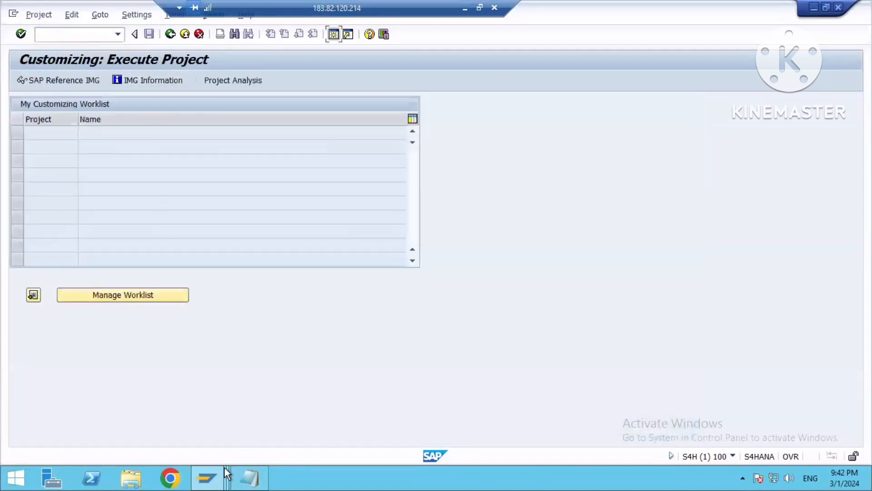
# Step: Switch to the SAP Easy Access session, run SPRO there and open the SAP Reference IMG
pyautogui.moveTo(235, 473)
pyautogui.click(334, 403)
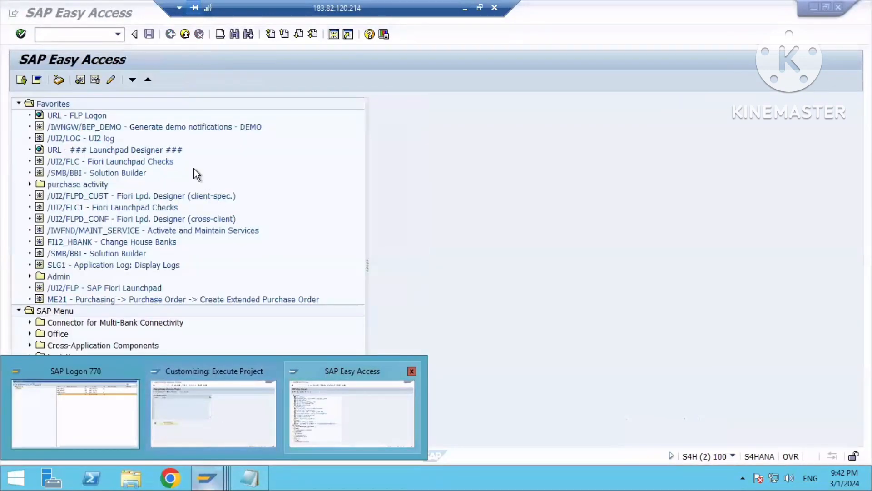
pyautogui.write('/nspro')
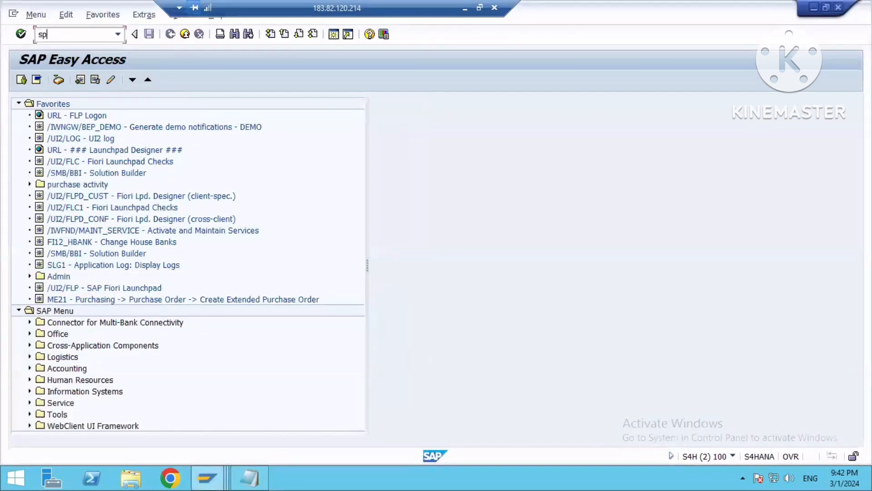
pyautogui.press('Return')
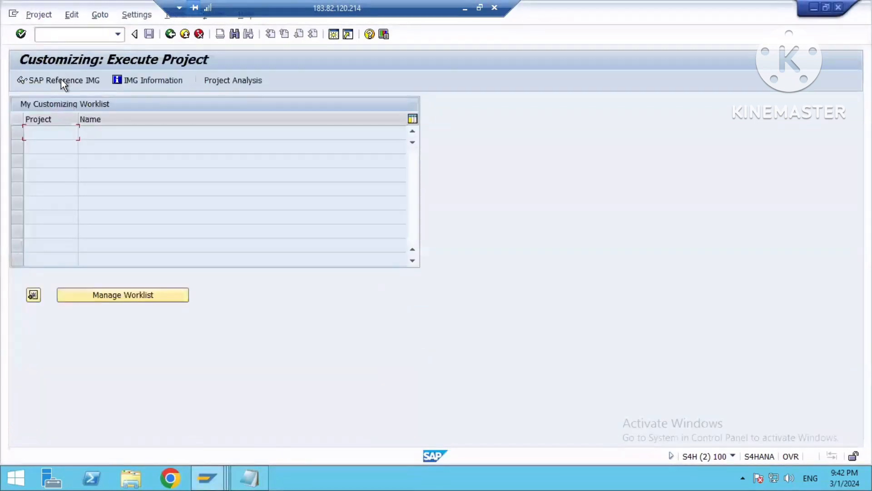
pyautogui.click(60, 79)
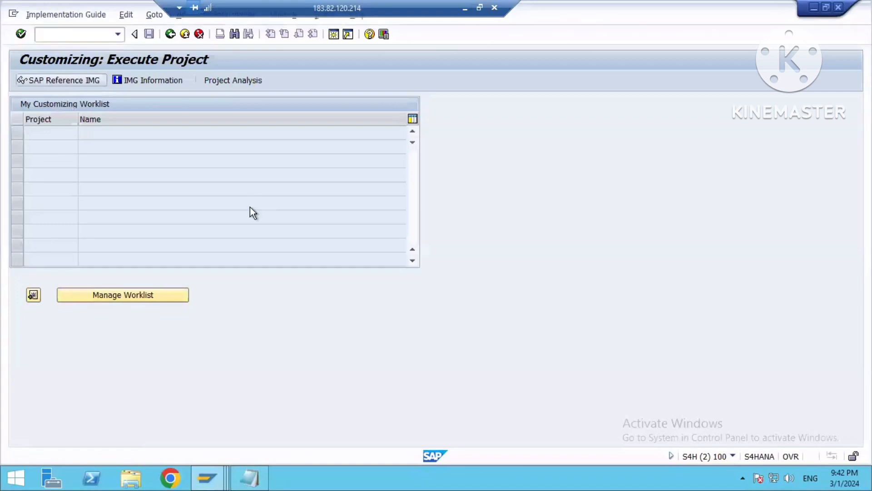
# Step: Search the IMG structure for "SPlit Valuation" and expand the Split Valuation node under Valuation and Account Assignment
pyautogui.hotkey('ctrl', 'f')
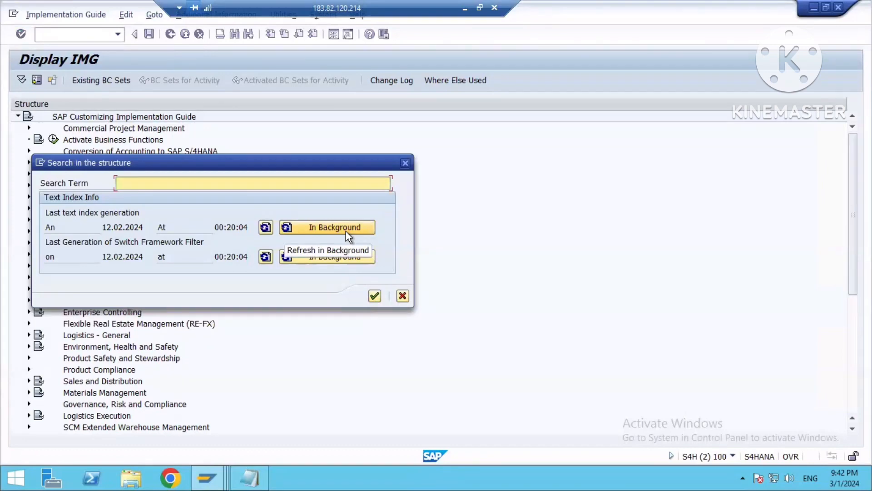
pyautogui.write('SPlit V')
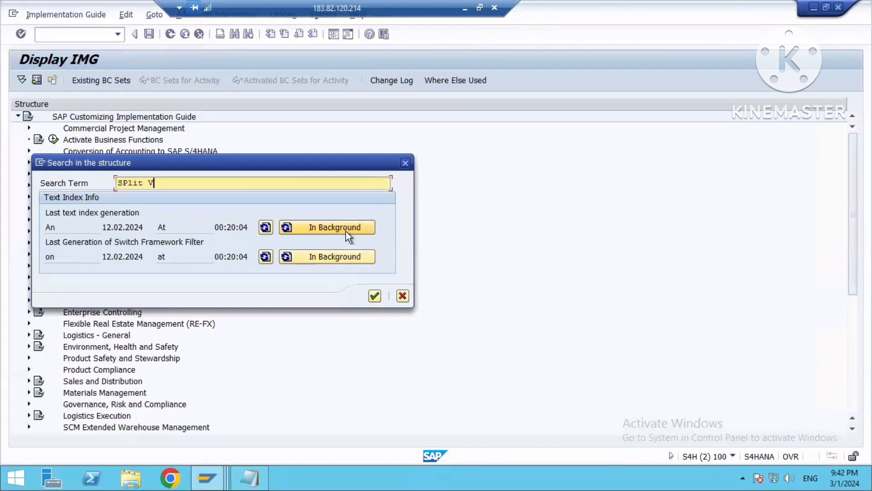
pyautogui.write('aluation')
pyautogui.press('Return')
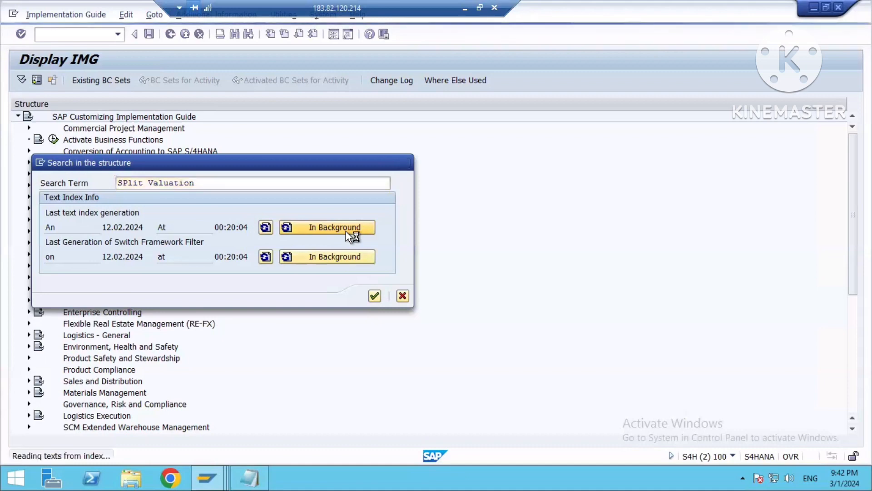
pyautogui.doubleClick(119, 180)
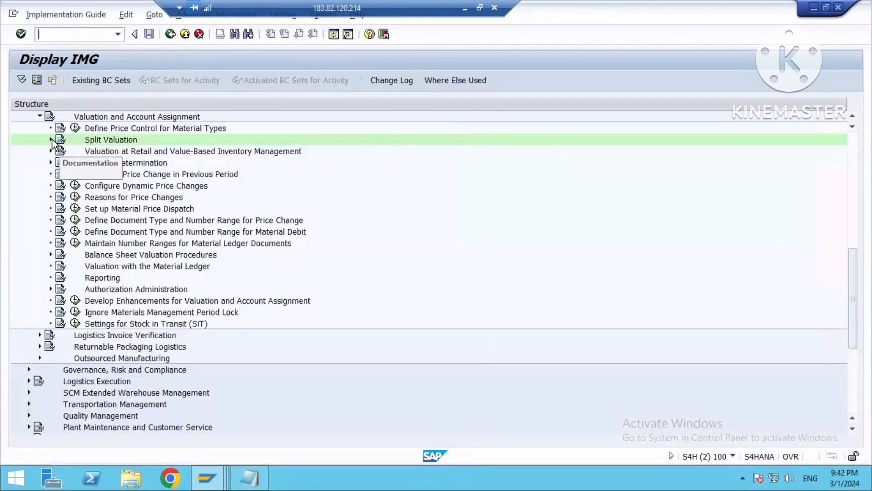
pyautogui.click(51, 139)
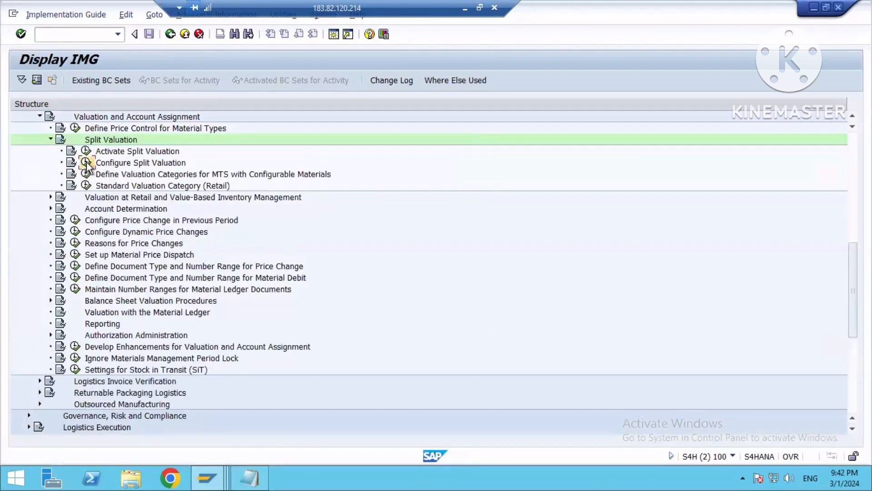
# Step: Execute Configure Split Valuation, dismiss the valuation area dialog and open the Global Valuation Types list
pyautogui.click(86, 162)
pyautogui.click(347, 134)
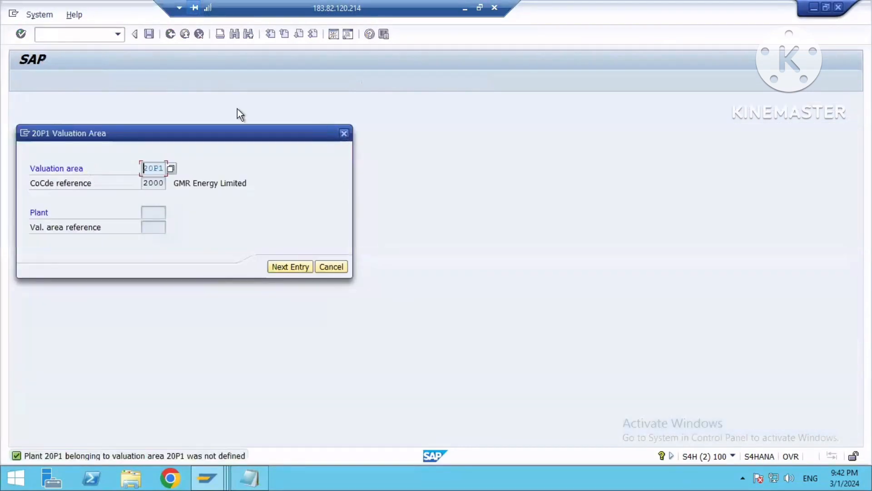
pyautogui.click(51, 80)
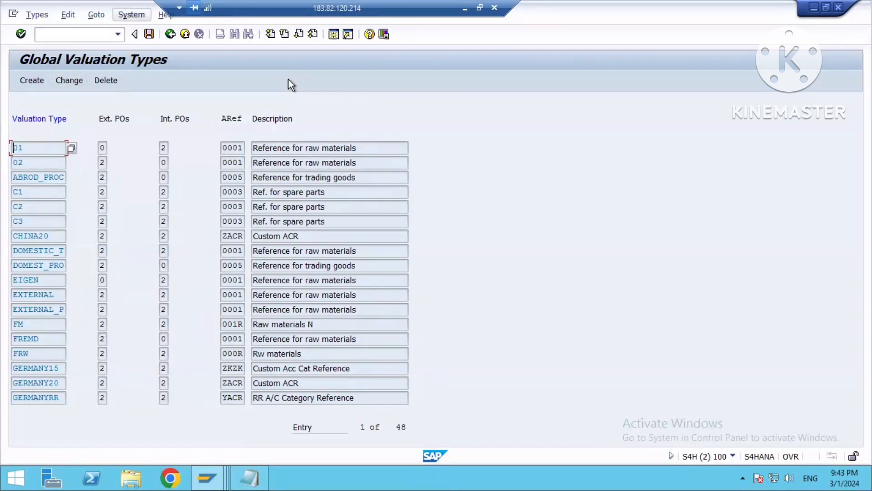
# Step: Open valuation type 01 for changing, advance to valuation type 02, and return to the Global Valuation Types list
pyautogui.click(36, 149)
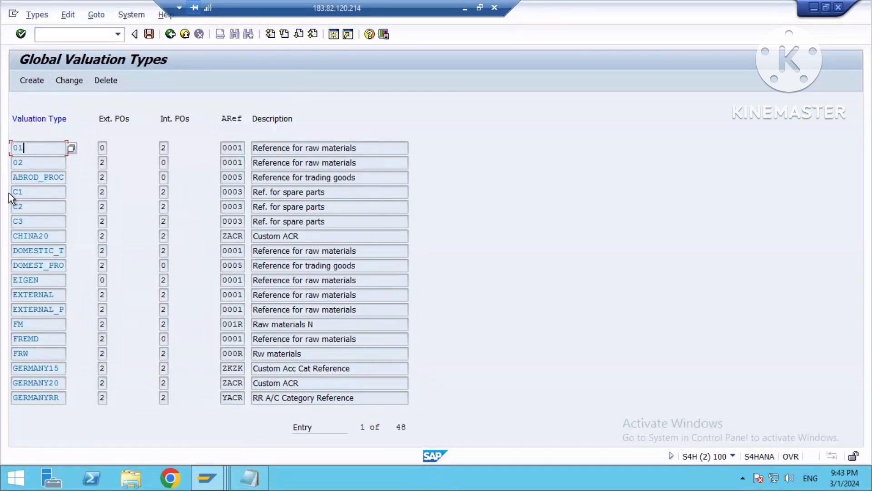
pyautogui.click(64, 80)
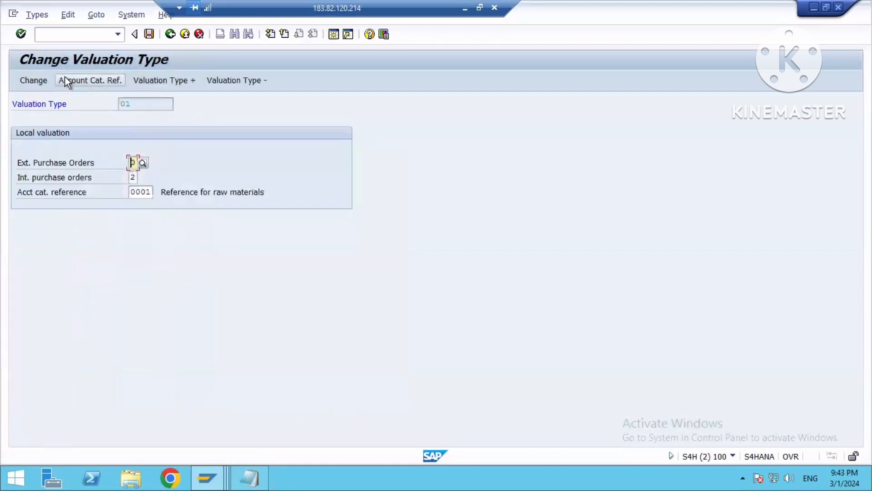
pyautogui.click(179, 77)
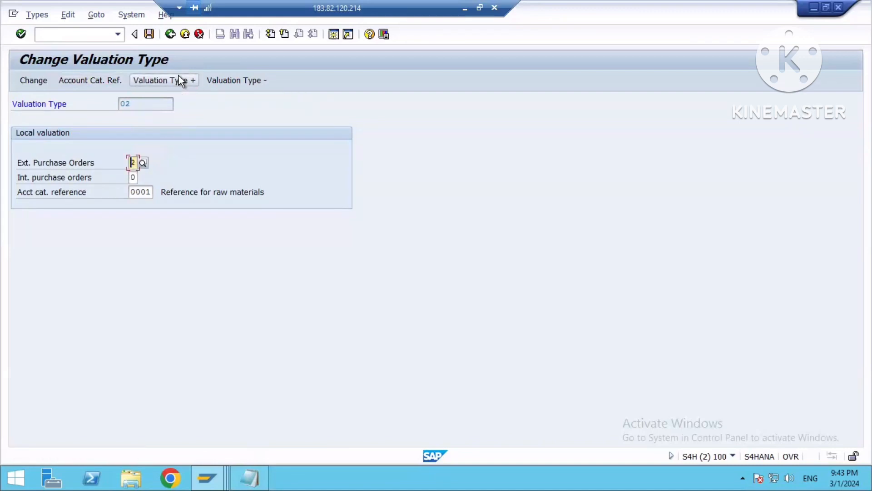
pyautogui.click(170, 34)
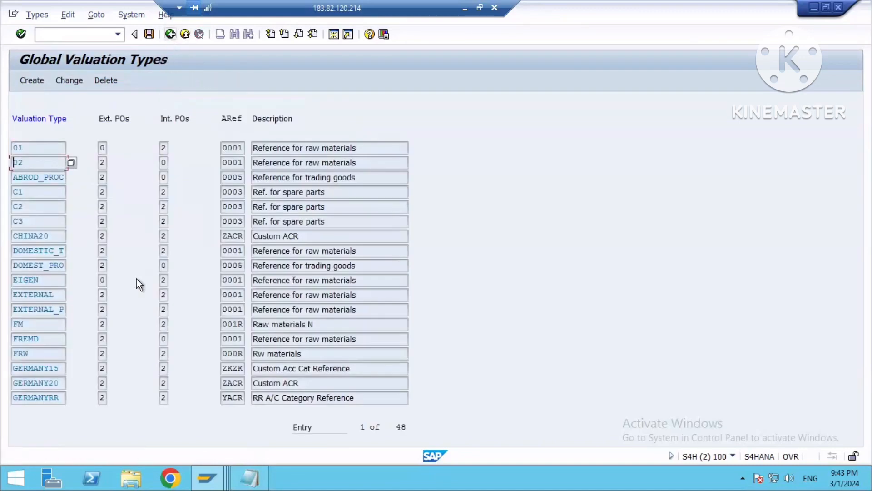
# Step: Reopen the change view of valuation type 01 to review its settings and return to the list
pyautogui.click(43, 354)
pyautogui.click(31, 148)
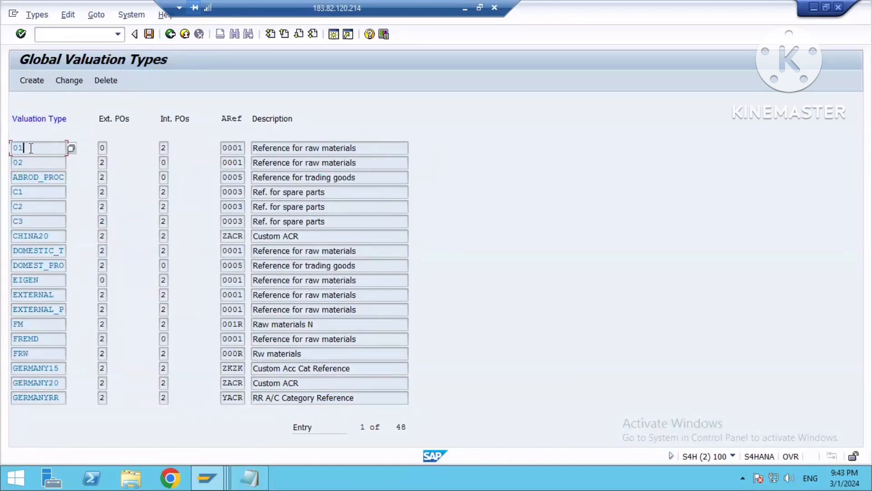
pyautogui.click(65, 81)
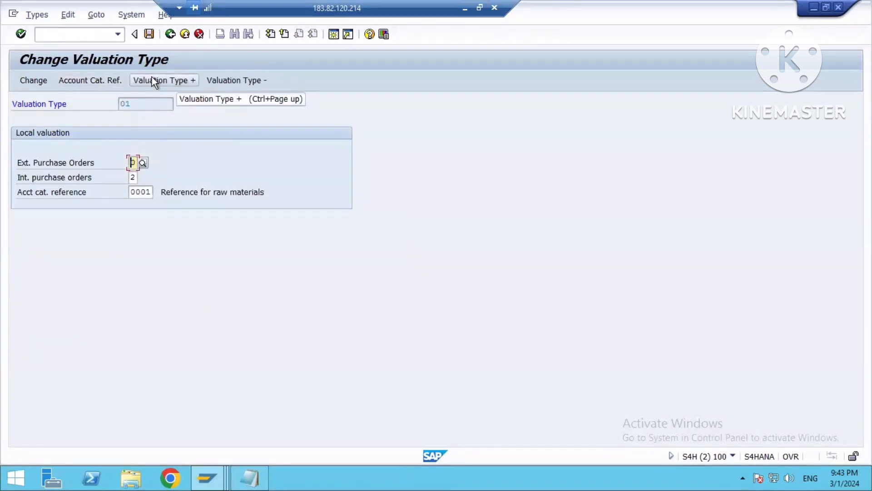
pyautogui.click(33, 13)
pyautogui.click(333, 111)
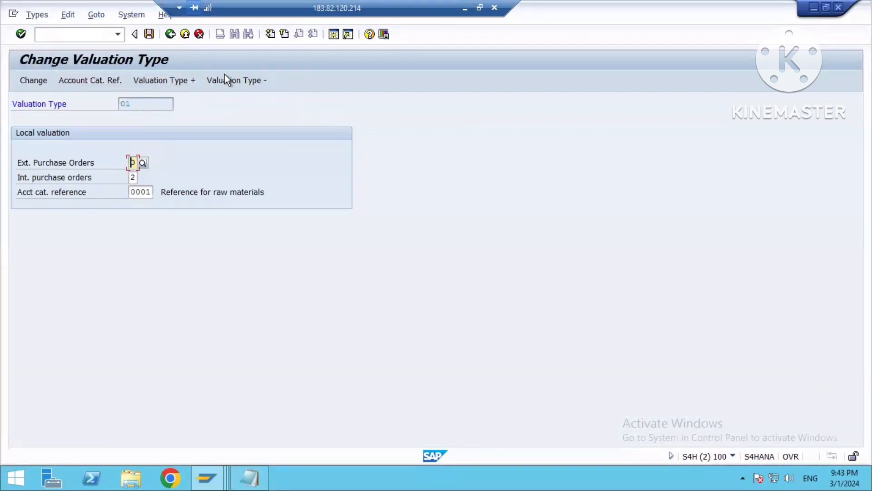
pyautogui.click(173, 36)
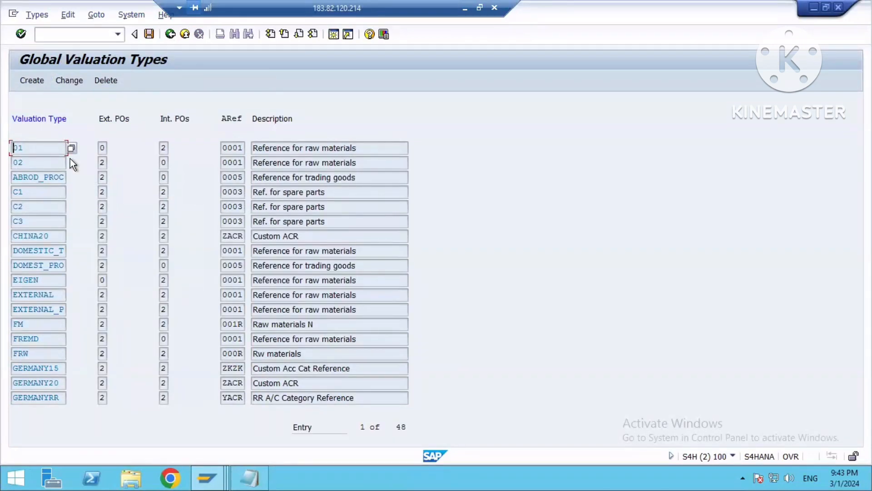
# Step: Leave the split valuation configuration and the IMG, returning to the SAP Easy Access screen
pyautogui.click(171, 35)
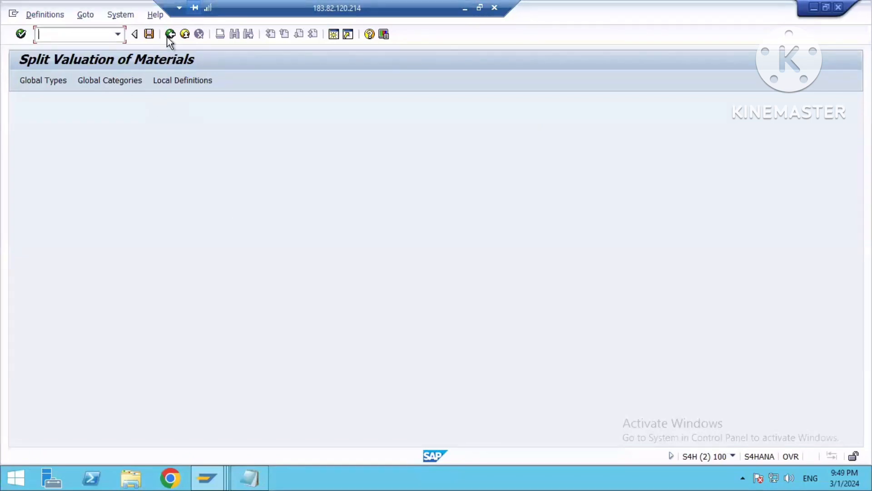
pyautogui.click(167, 37)
pyautogui.click(167, 37)
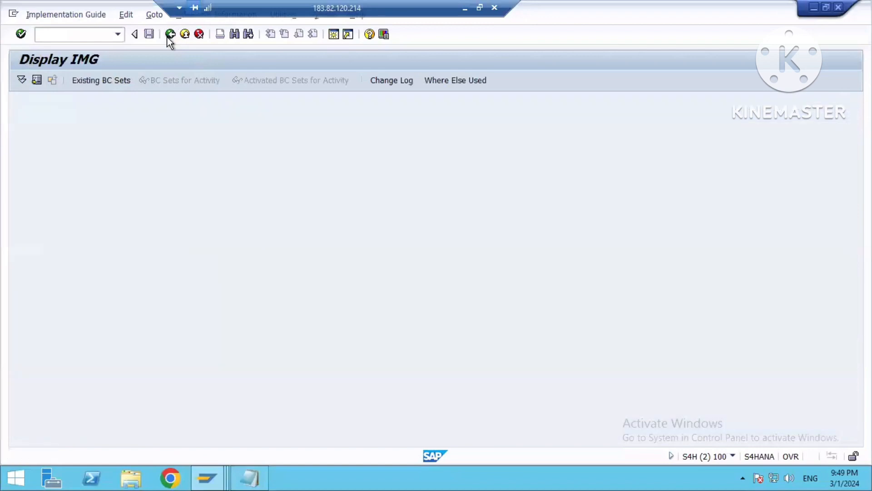
pyautogui.click(167, 37)
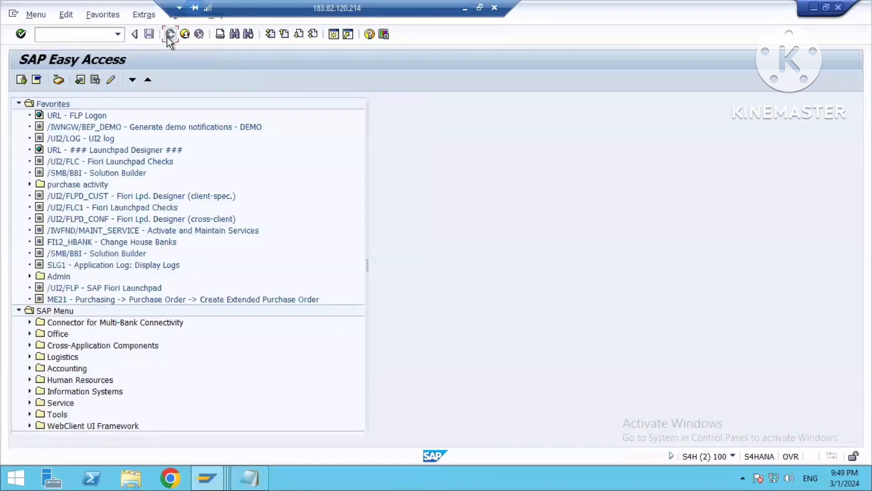
# Step: Run transaction SPRO and open the SAP Reference IMG
pyautogui.click(72, 37)
pyautogui.write('spro')
pyautogui.press('Return')
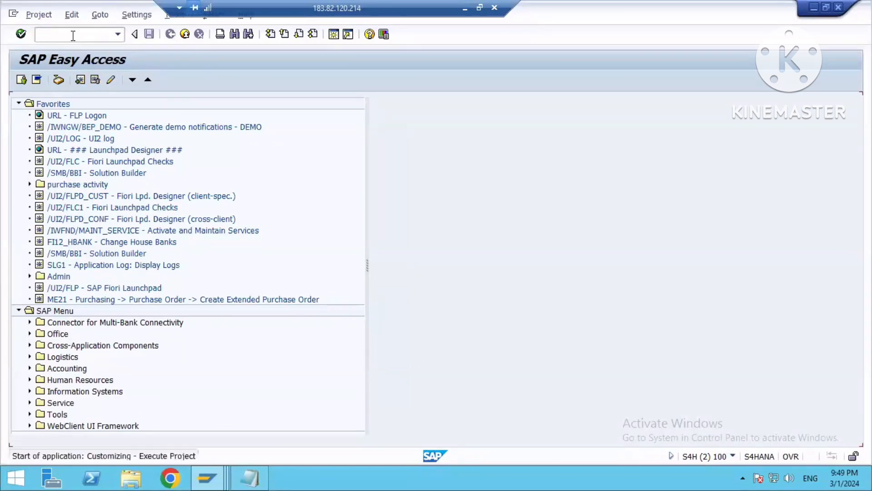
pyautogui.click(66, 78)
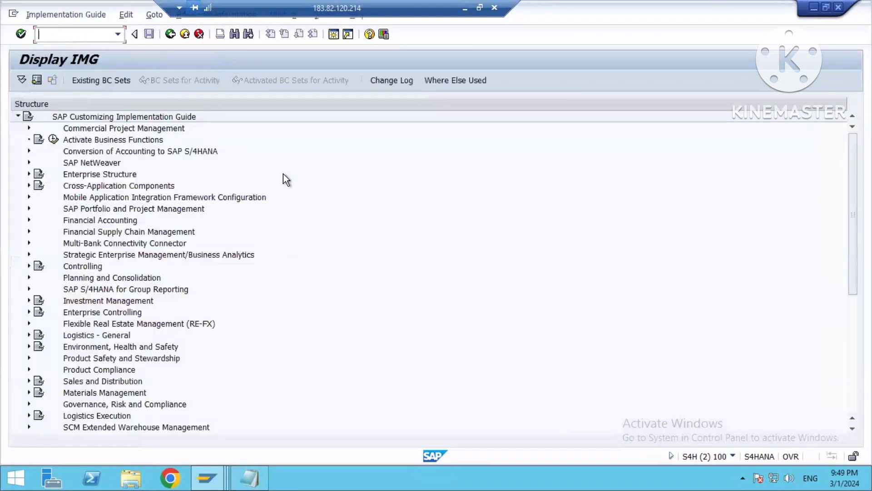
pyautogui.hotkey('ctrl', 'f')
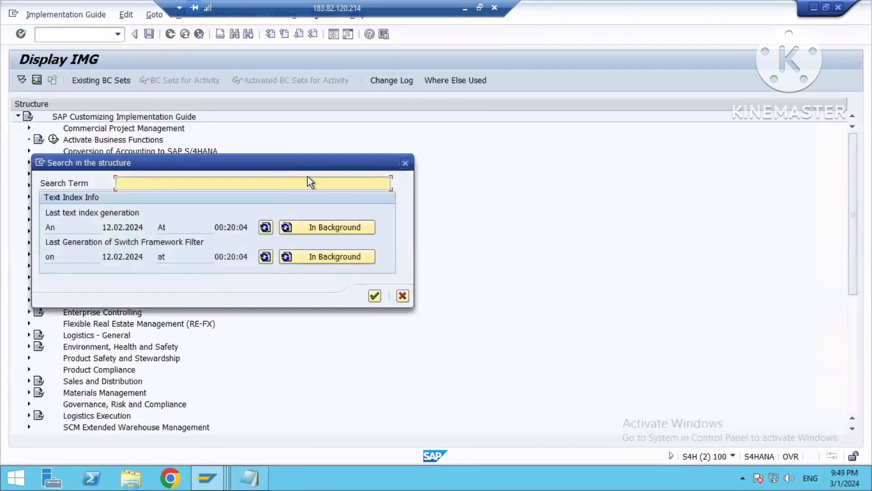
pyautogui.click(404, 165)
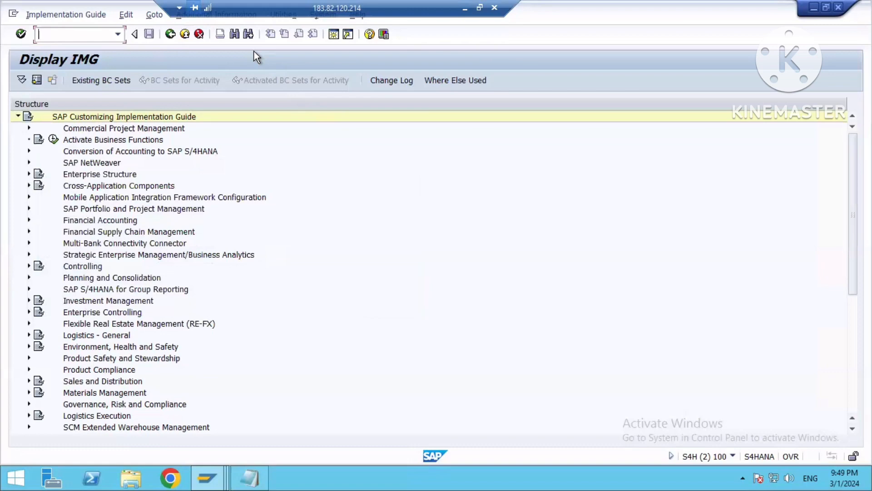
pyautogui.click(235, 35)
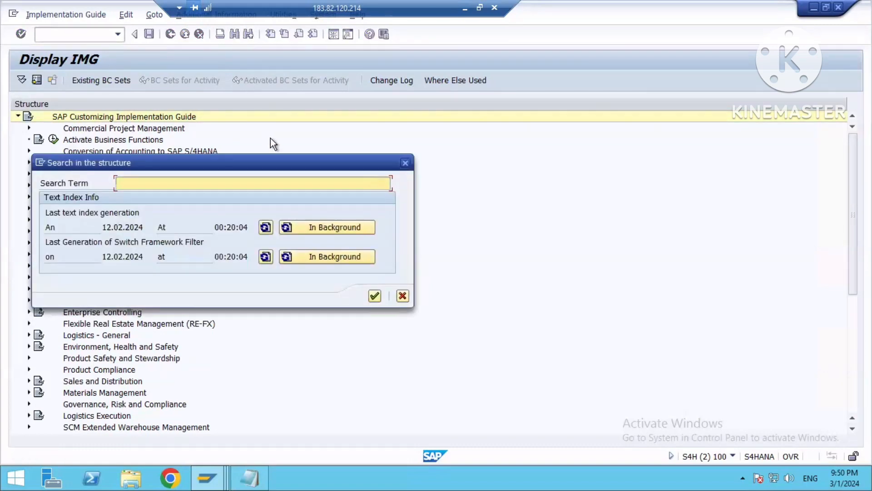
pyautogui.click(405, 163)
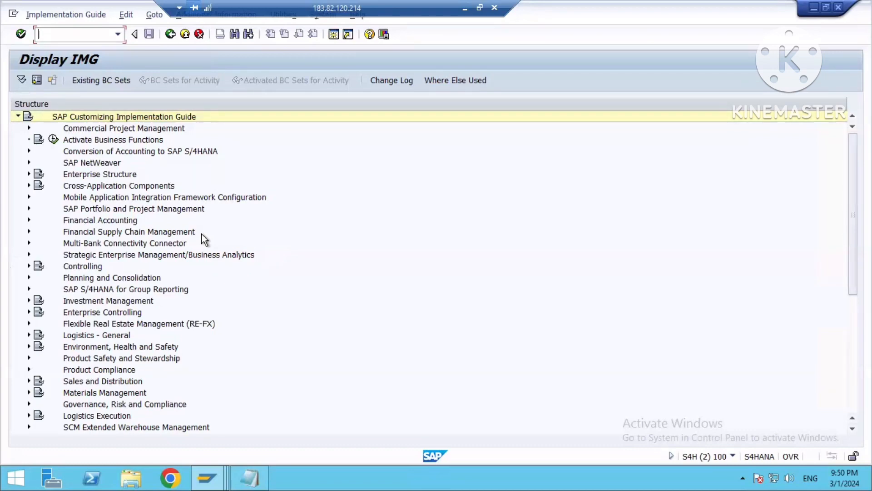
pyautogui.click(199, 257)
pyautogui.scroll(-4, 186, 269)
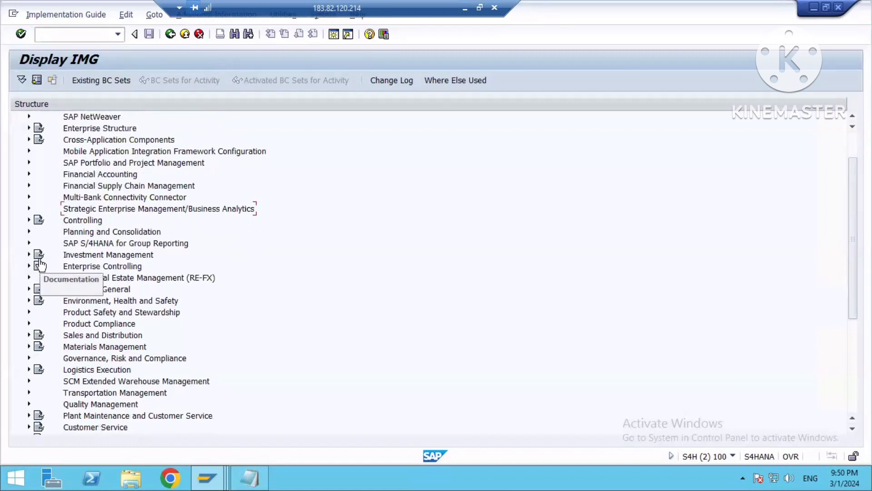
pyautogui.click(29, 243)
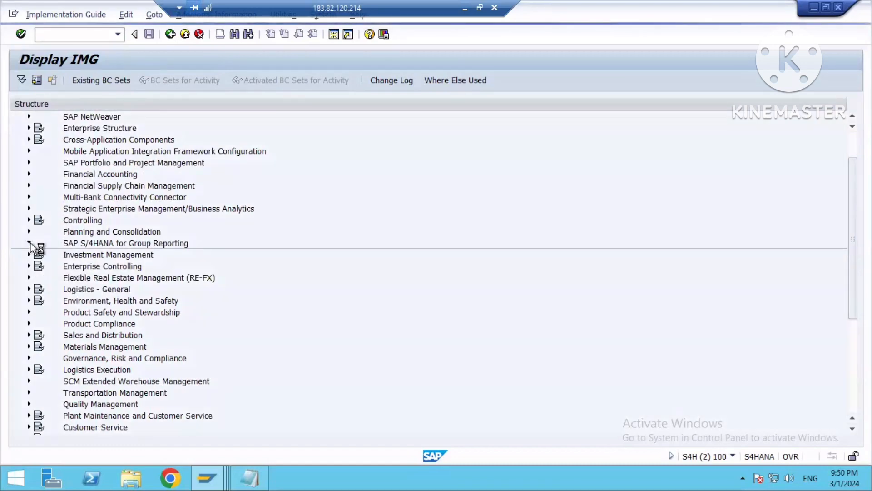
pyautogui.click(29, 243)
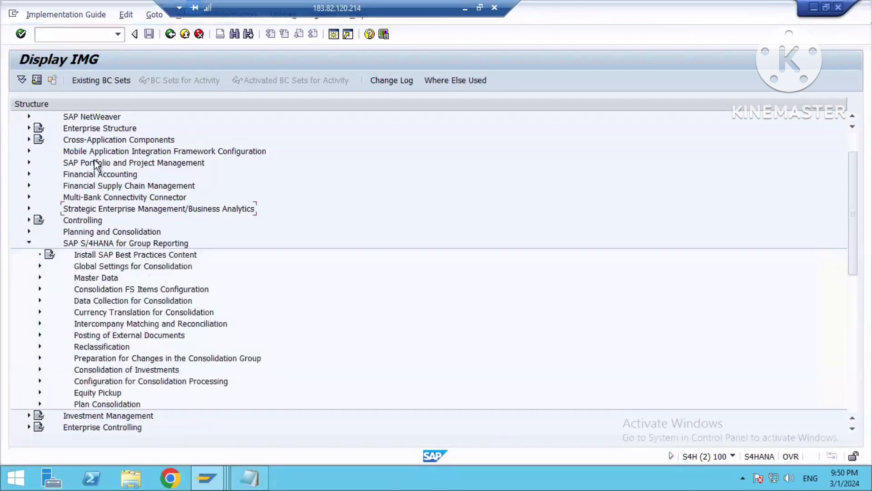
# Step: Search the IMG structure for "Split Valuation" and locate the Split Valuation node within Materials Management
pyautogui.click(234, 35)
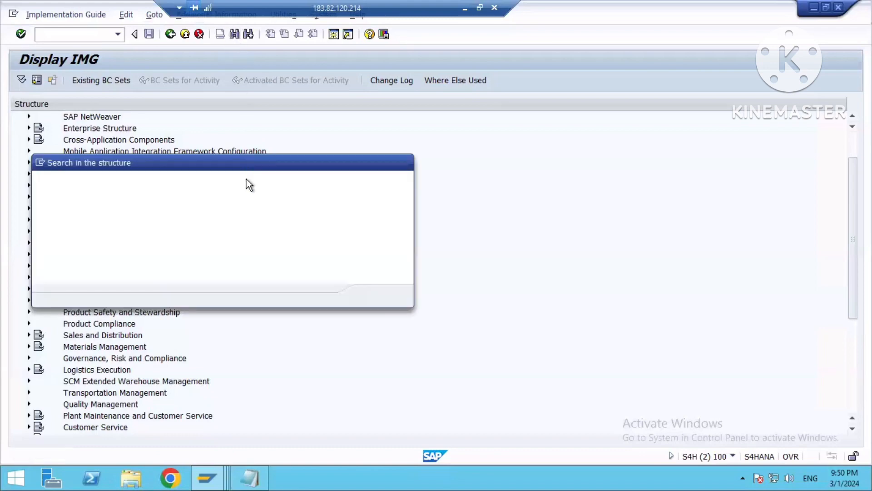
pyautogui.moveTo(174, 162); pyautogui.dragTo(258, 176)
pyautogui.write('Spli')
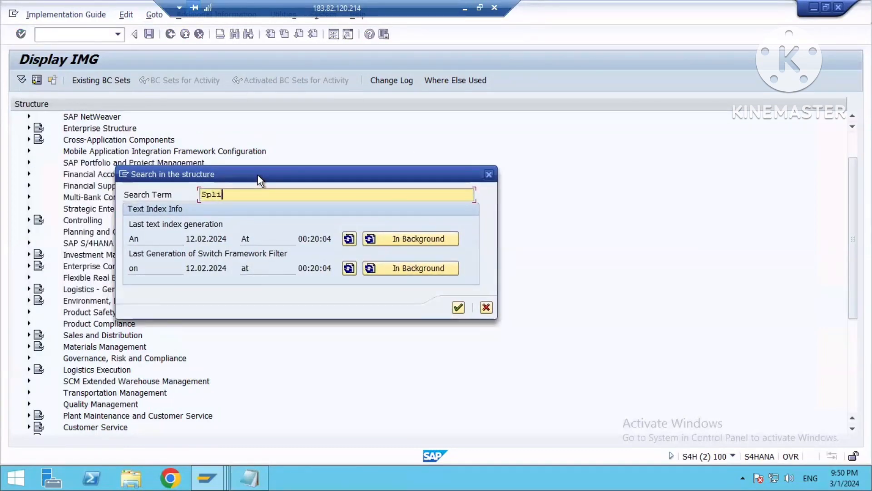
pyautogui.write('t Valuation')
pyautogui.press('Return')
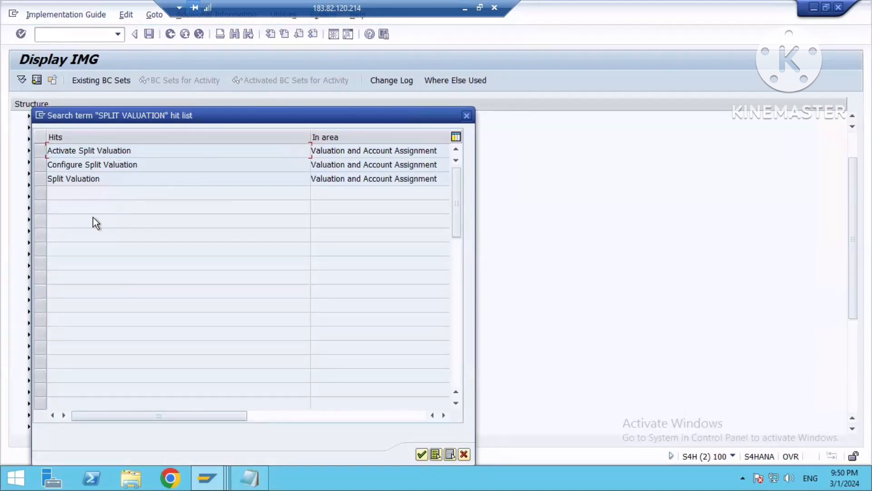
pyautogui.doubleClick(114, 178)
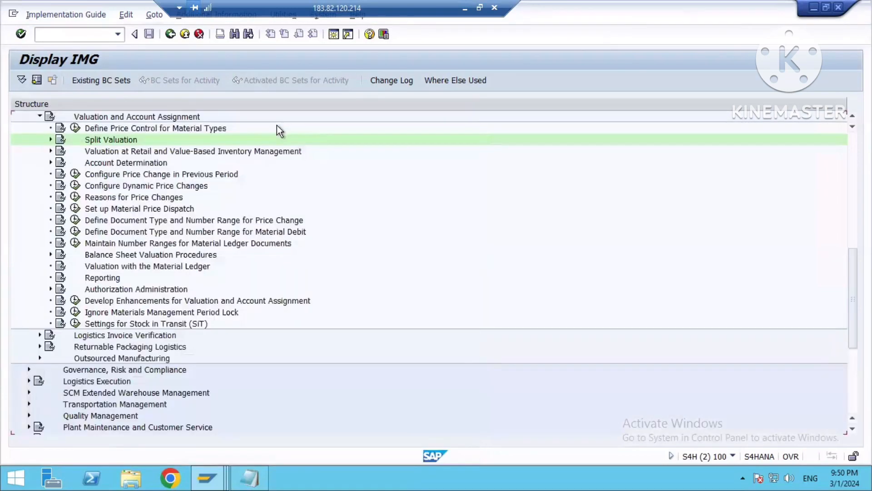
pyautogui.scroll(1, 108, 179)
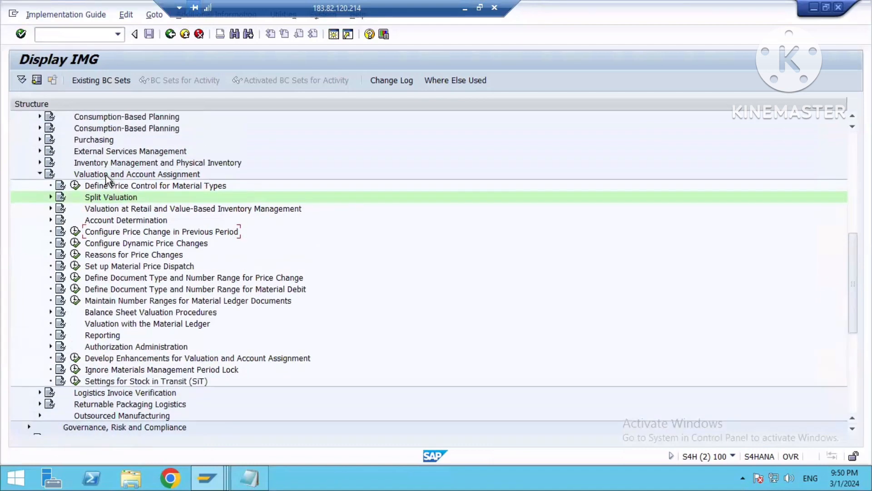
pyautogui.scroll(2, 108, 180)
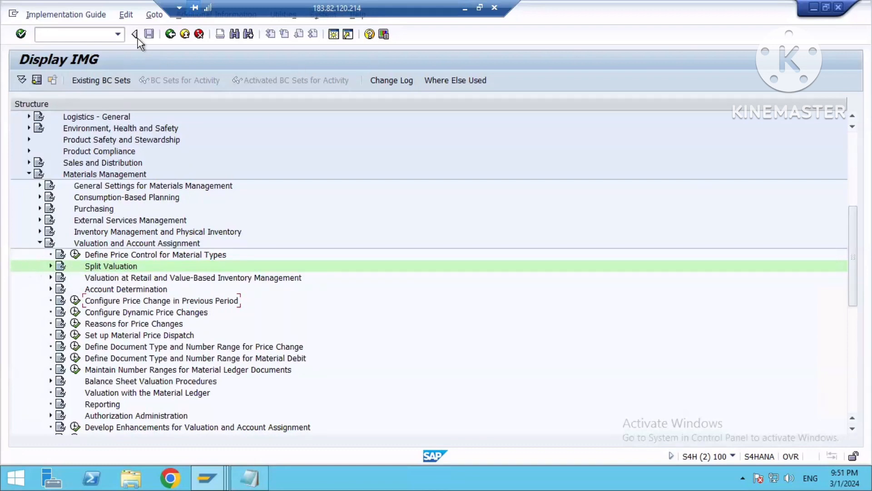
# Step: Leave the IMG structure and switch to Sheet11 of the Excel workbook outside the remote desktop
pyautogui.click(170, 34)
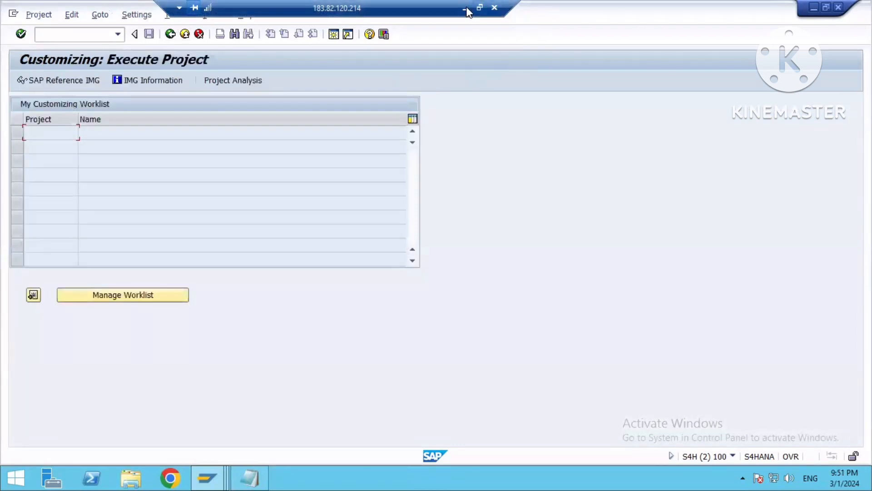
pyautogui.click(466, 9)
pyautogui.click(484, 269)
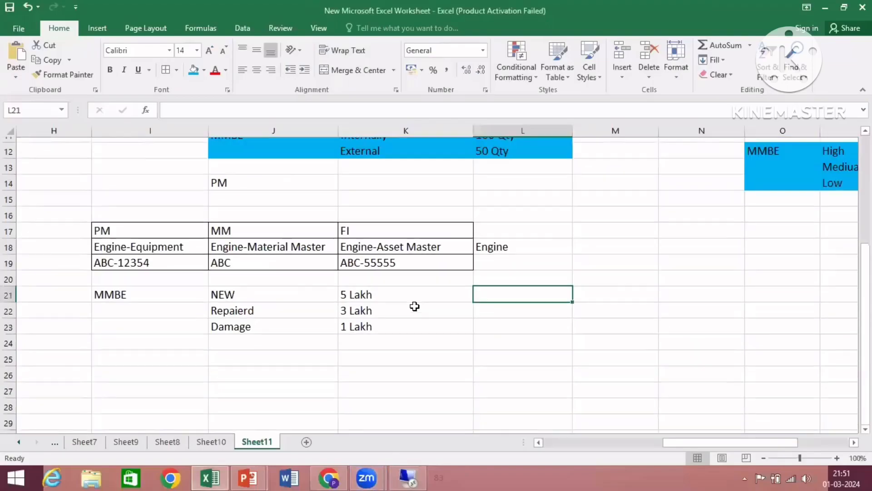
pyautogui.scroll(3, 414, 307)
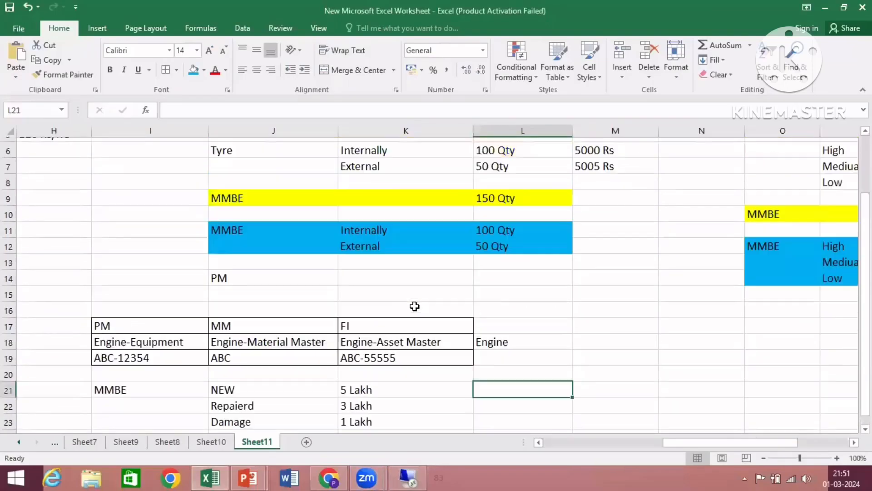
pyautogui.scroll(-6, 370, 323)
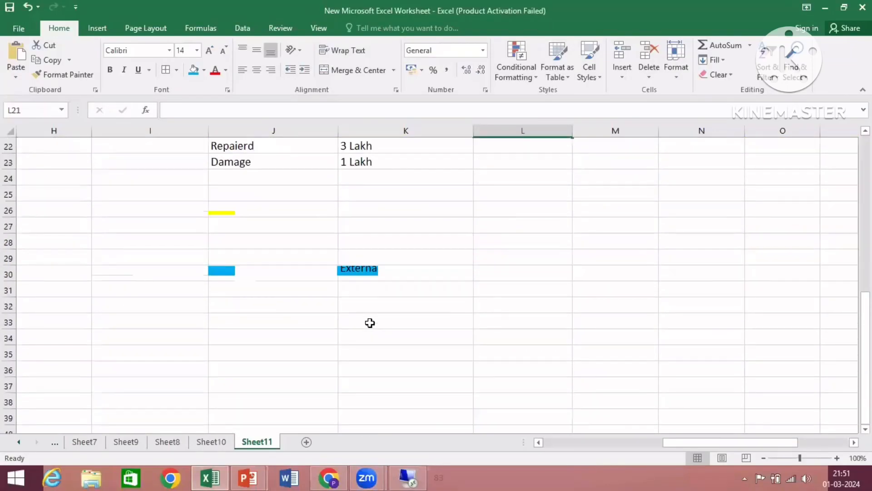
pyautogui.click(427, 214)
pyautogui.click(273, 304)
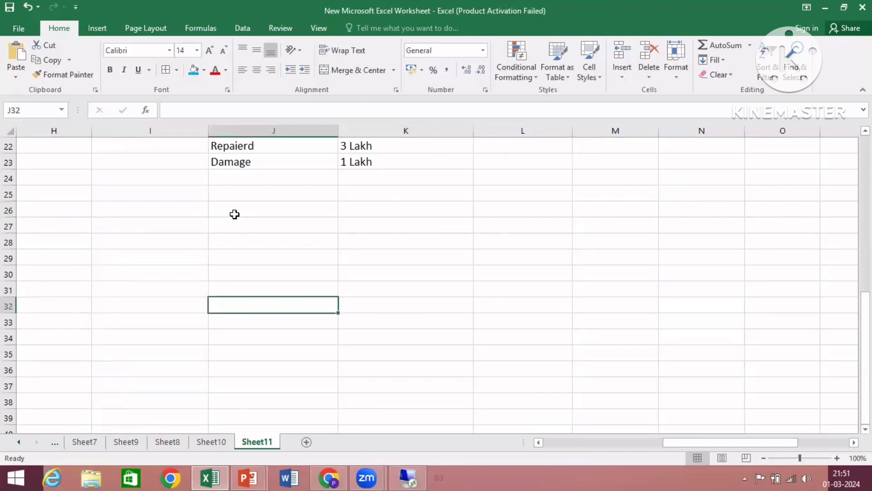
pyautogui.click(236, 212)
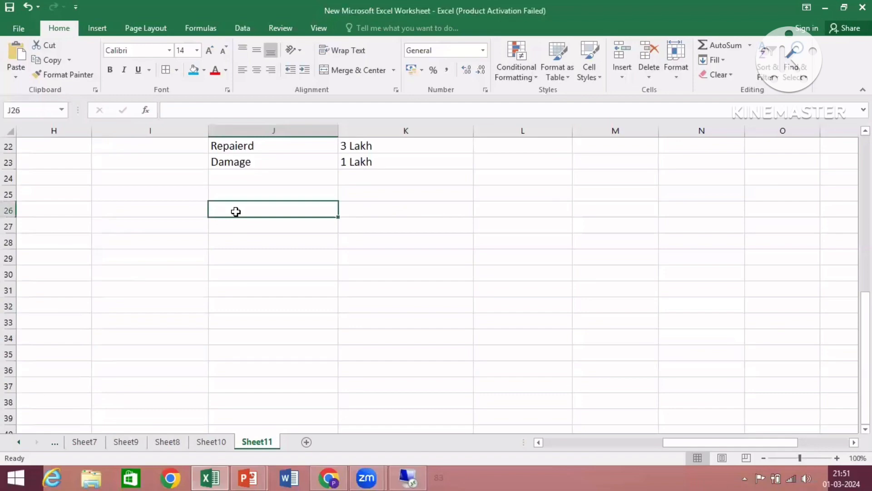
# Step: Enter "1 Config" in cell J37 and "1 Business Process" in cell J38 of Sheet11
pyautogui.scroll(4, 235, 211)
pyautogui.scroll(-8, 236, 211)
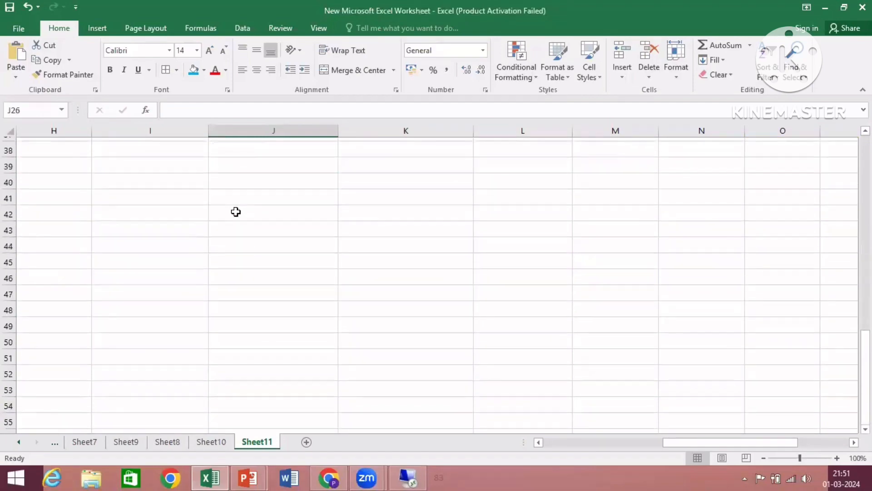
pyautogui.click(286, 190)
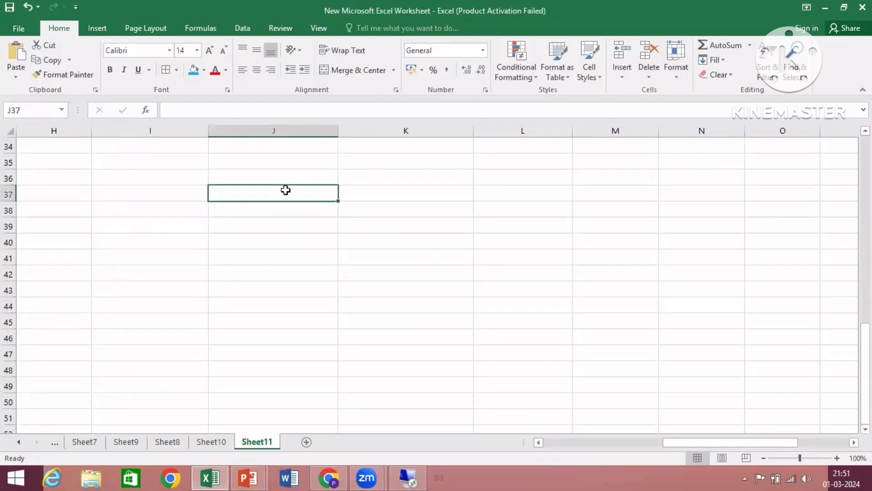
pyautogui.write('1')
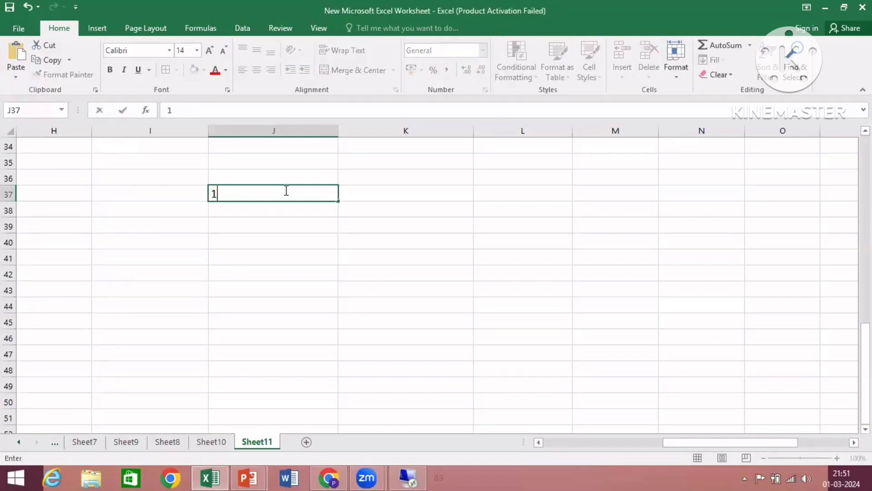
pyautogui.write(' Config')
pyautogui.click(287, 207)
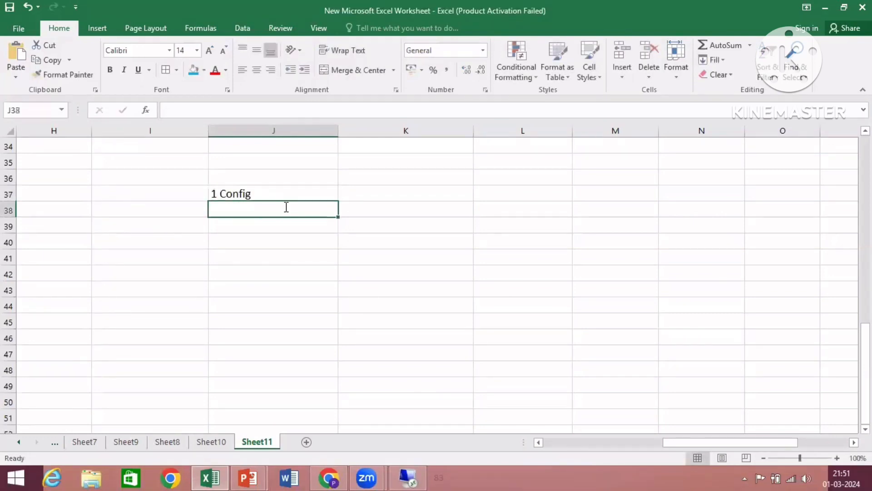
pyautogui.write('1 Busines')
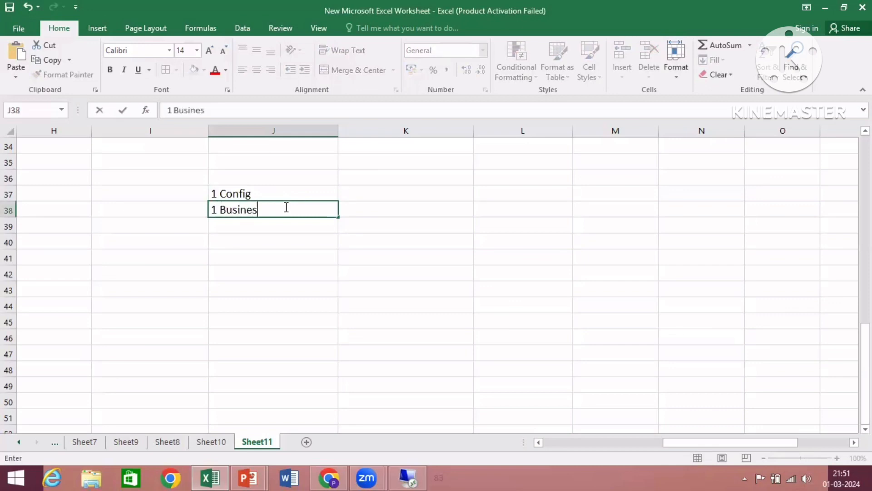
pyautogui.write('s Process')
pyautogui.press('Return')
pyautogui.press('Return')
pyautogui.press('Return')
pyautogui.moveTo(244, 194); pyautogui.dragTo(280, 294)
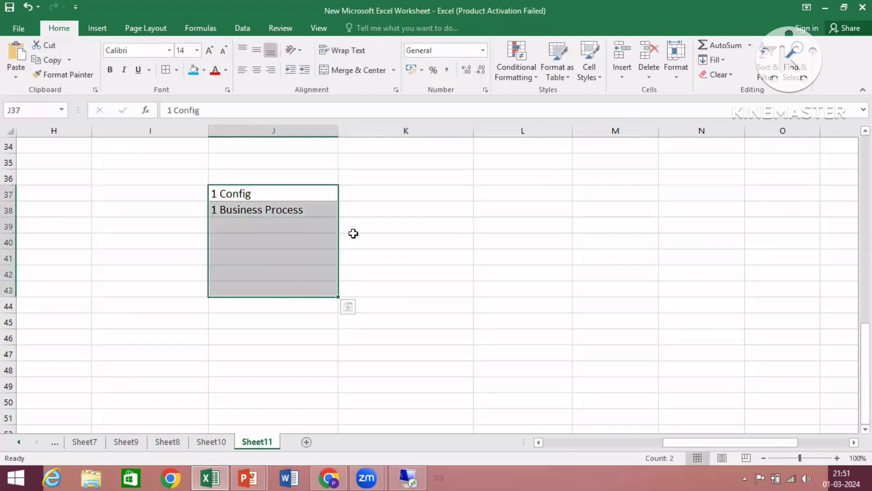
pyautogui.click(258, 245)
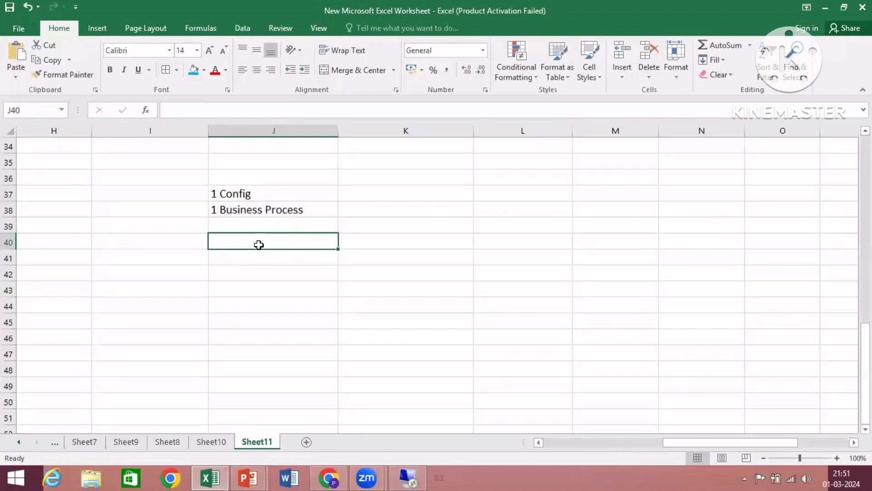
pyautogui.click(275, 191)
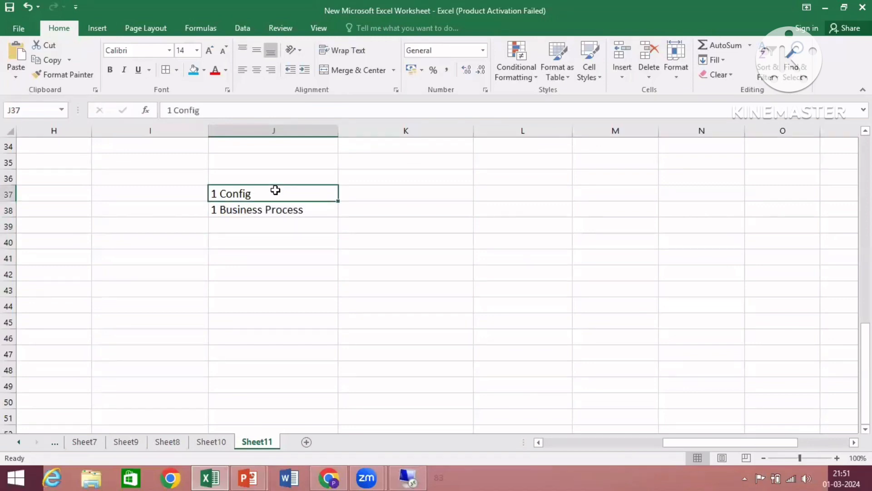
pyautogui.click(294, 208)
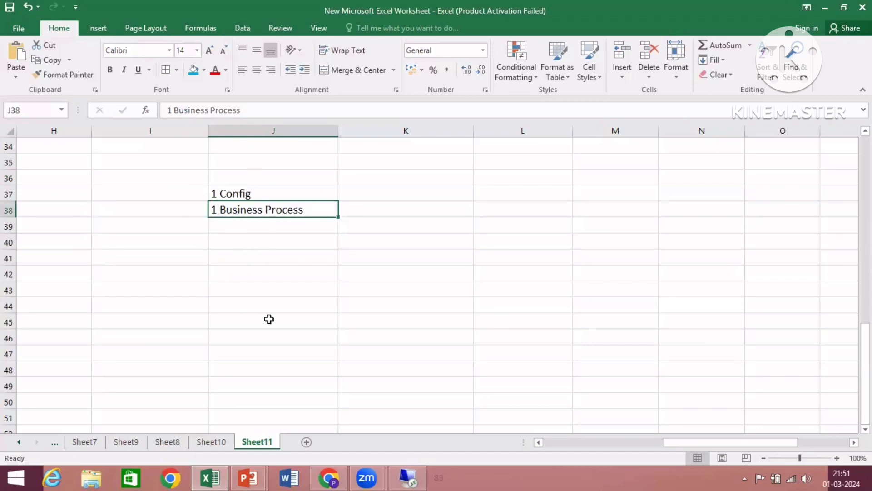
pyautogui.click(272, 242)
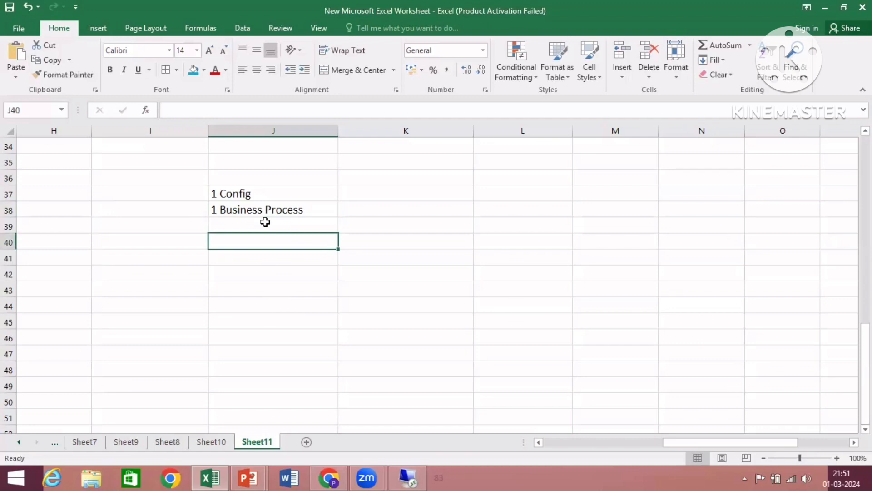
pyautogui.click(265, 222)
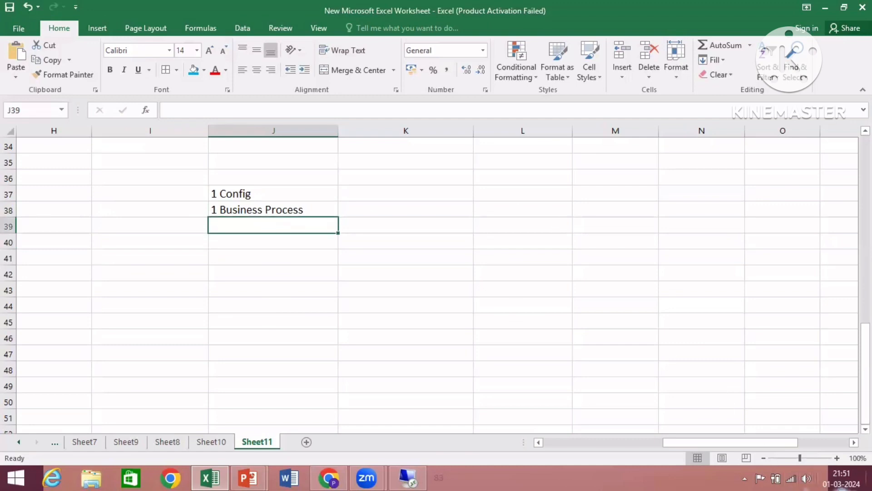
pyautogui.click(842, 482)
pyautogui.click(276, 220)
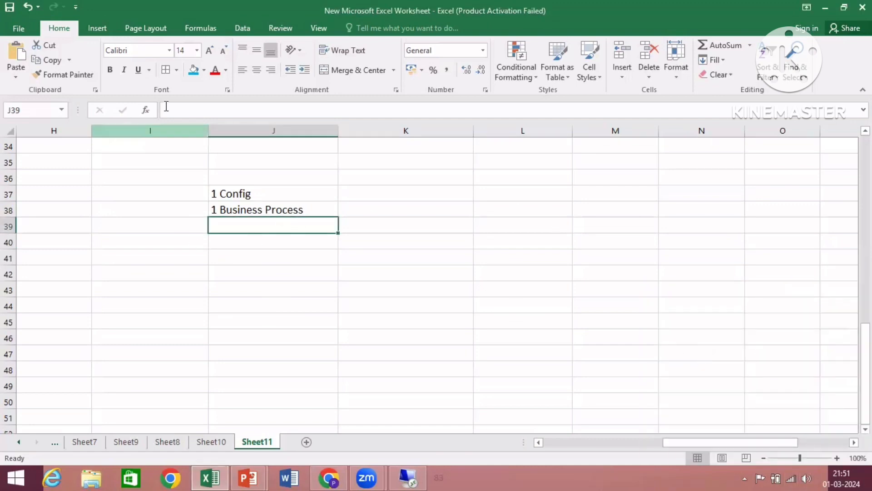
# Step: Switch to the running PowerPoint slide show, advance to the Release Strategy slide and draw a red check mark beside its title
pyautogui.click(248, 477)
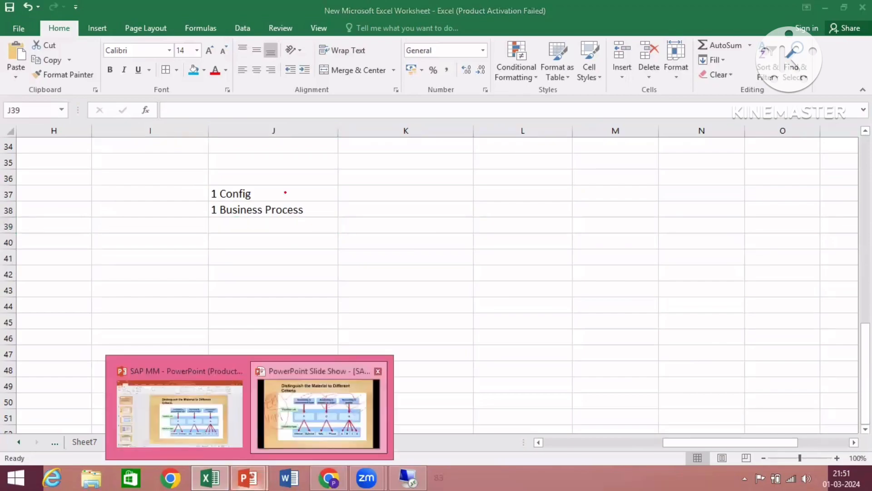
pyautogui.click(319, 413)
pyautogui.press('Right')
pyautogui.press('Right')
pyautogui.press('Right')
pyautogui.press('Right')
pyautogui.press('Right')
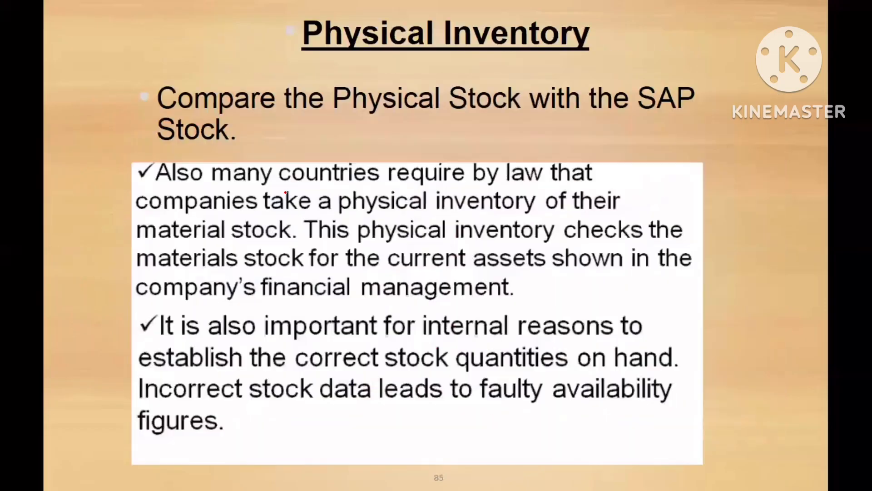
pyautogui.press('Right')
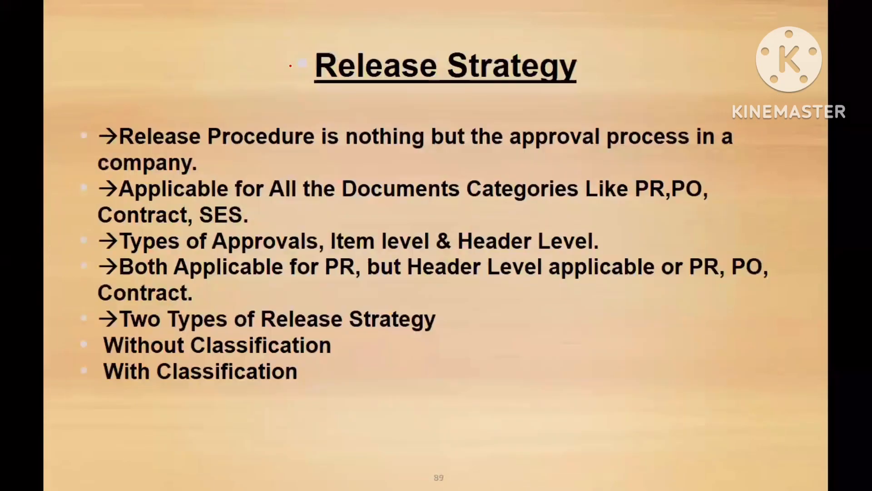
pyautogui.moveTo(270, 55); pyautogui.dragTo(351, 25)
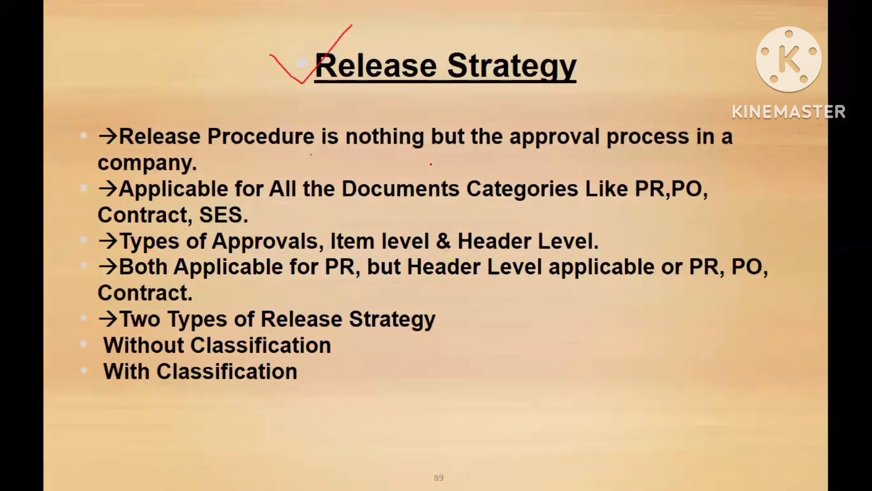
# Step: Browse the slides on outline agreements, pricing procedure and goods receipts as far as MM-FI Integration, and return to the Open Purchase Order Qty slide
pyautogui.press('Right')
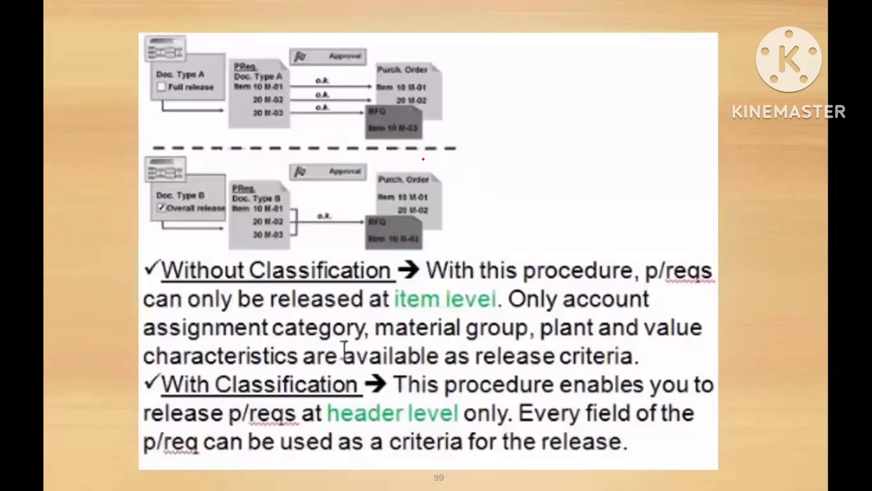
pyautogui.press('Right')
pyautogui.press('Right')
pyautogui.press('Right')
pyautogui.press('Right')
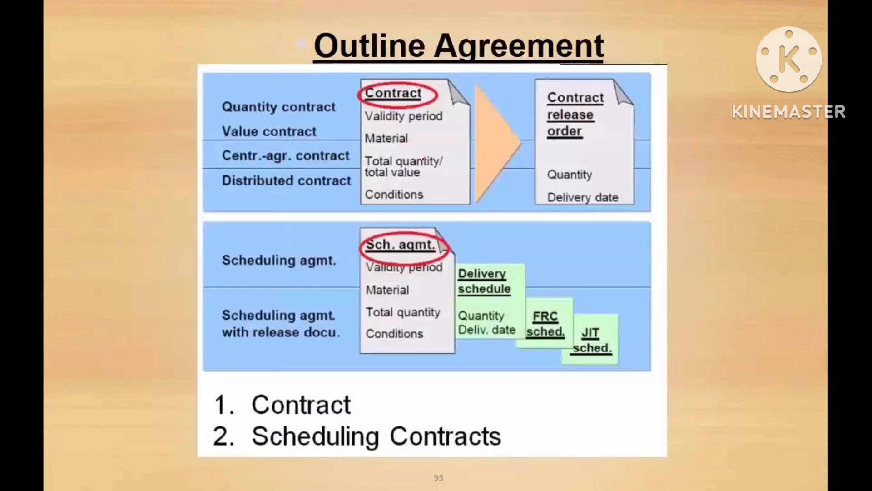
pyautogui.press('Right')
pyautogui.press('Right')
pyautogui.press('Right')
pyautogui.press('Right')
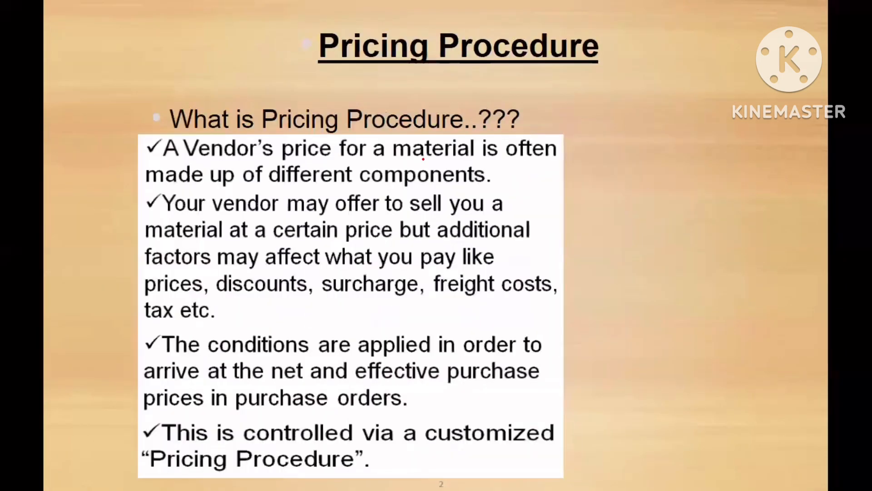
pyautogui.press('Right')
pyautogui.press('Right')
pyautogui.press('Right')
pyautogui.press('Right')
pyautogui.press('Right')
pyautogui.press('Right')
pyautogui.press('Right')
pyautogui.press('Right')
pyautogui.press('Right')
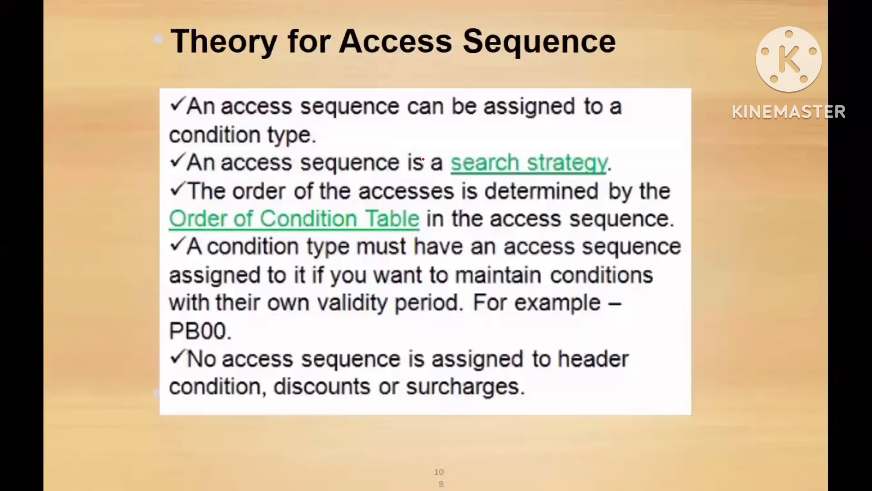
pyautogui.press('Right')
pyautogui.press('Right')
pyautogui.press('Right')
pyautogui.press('Right')
pyautogui.press('Right')
pyautogui.press('Right')
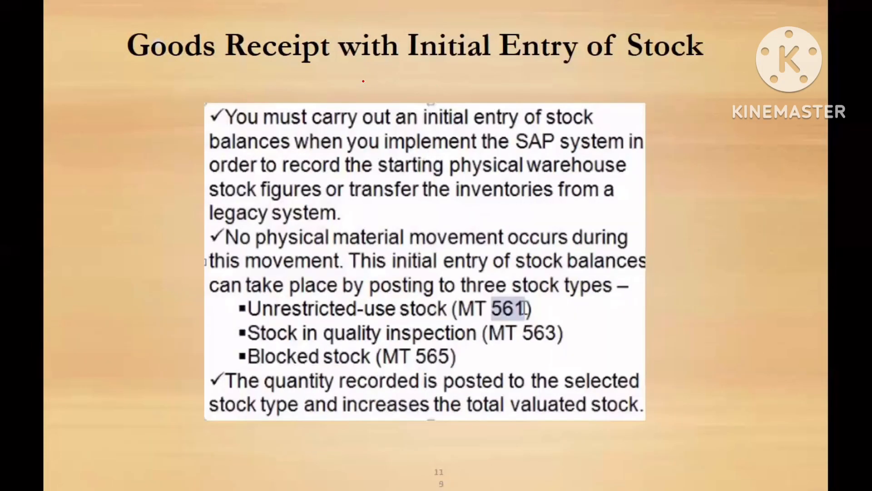
pyautogui.press('Right')
pyautogui.press('Right')
pyautogui.press('Right')
pyautogui.press('Right')
pyautogui.press('Right')
pyautogui.press('Right')
pyautogui.press('Right')
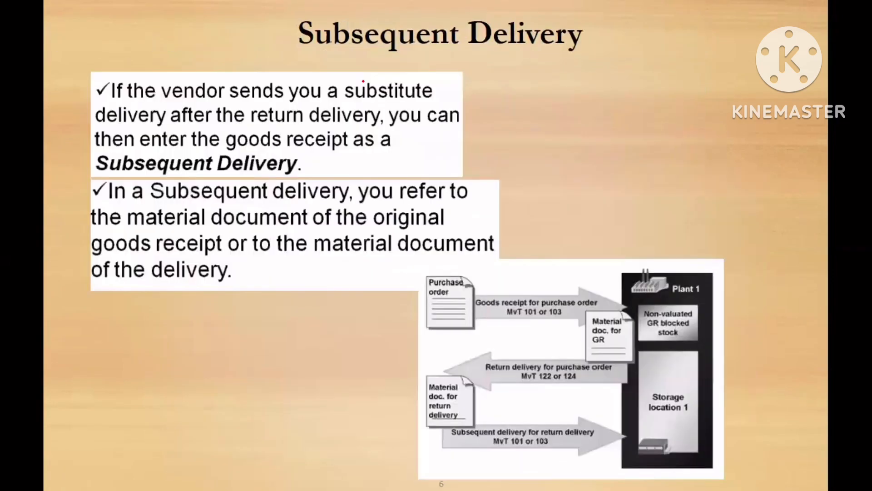
pyautogui.press('Right')
pyautogui.press('Right')
pyautogui.press('Right')
pyautogui.press('Right')
pyautogui.press('Right')
pyautogui.press('Right')
pyautogui.press('Right')
pyautogui.press('Right')
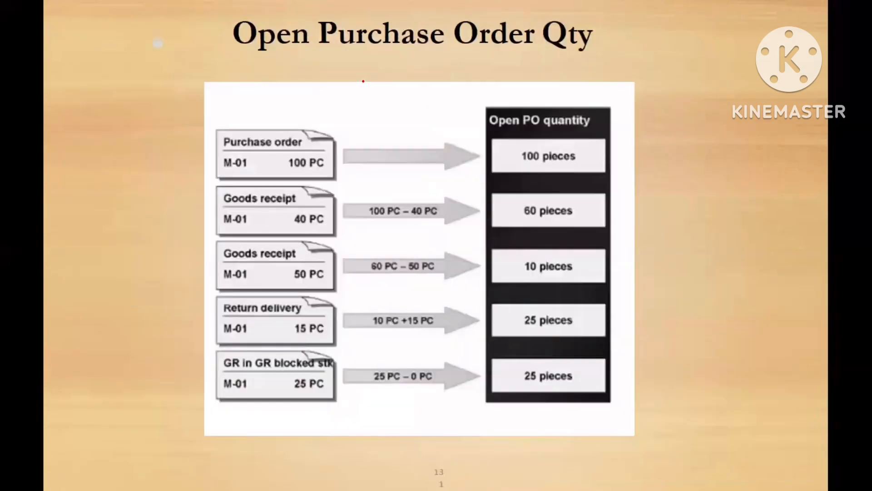
pyautogui.press('Right')
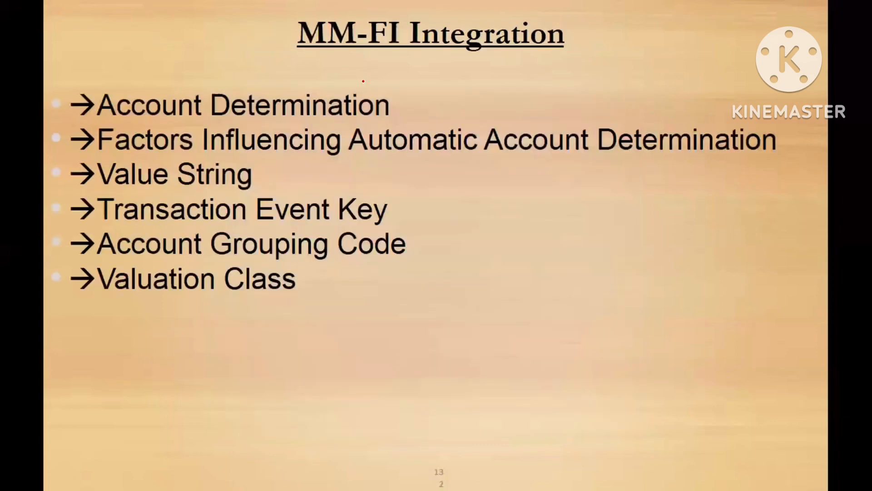
pyautogui.press('Left')
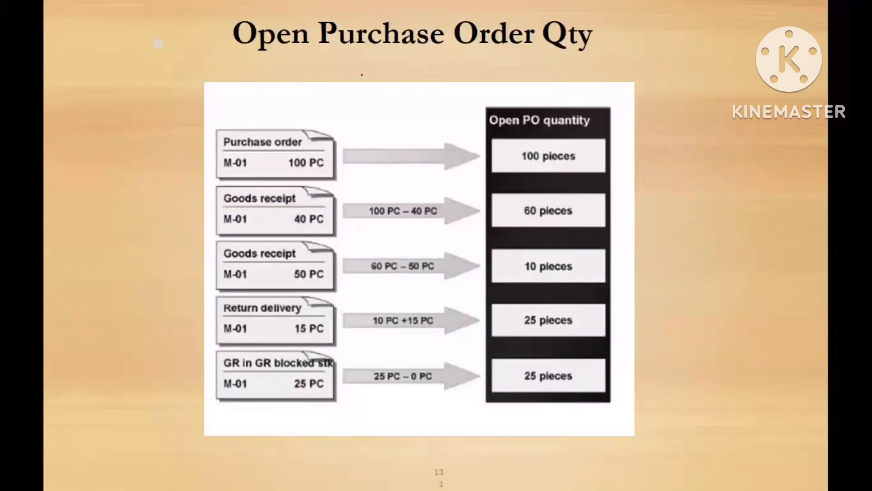